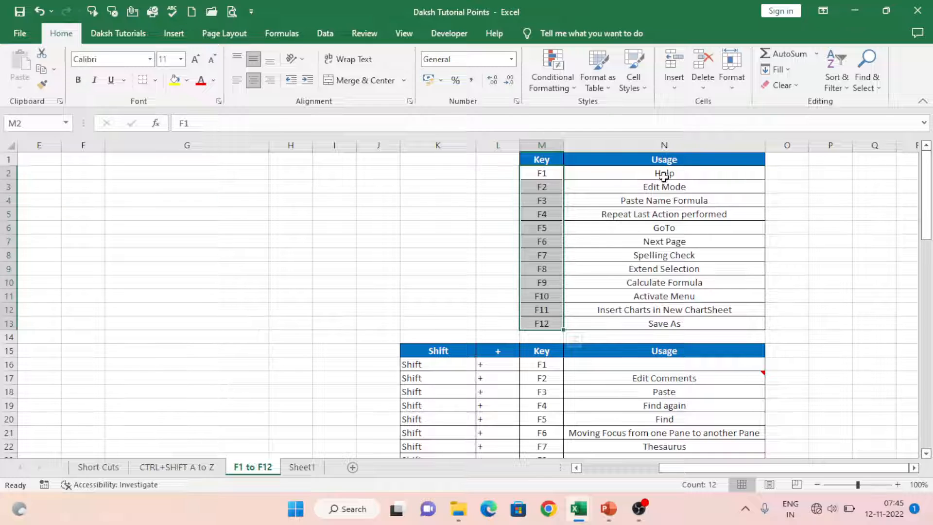
# Step: Open the Help pane from an empty cell beside the function-key table and close it again
pyautogui.click(575, 175)
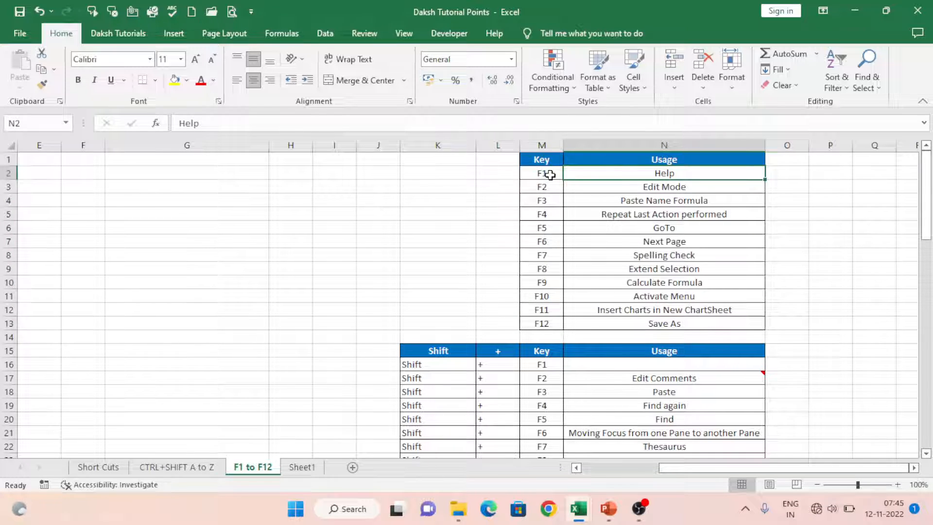
pyautogui.click(550, 175)
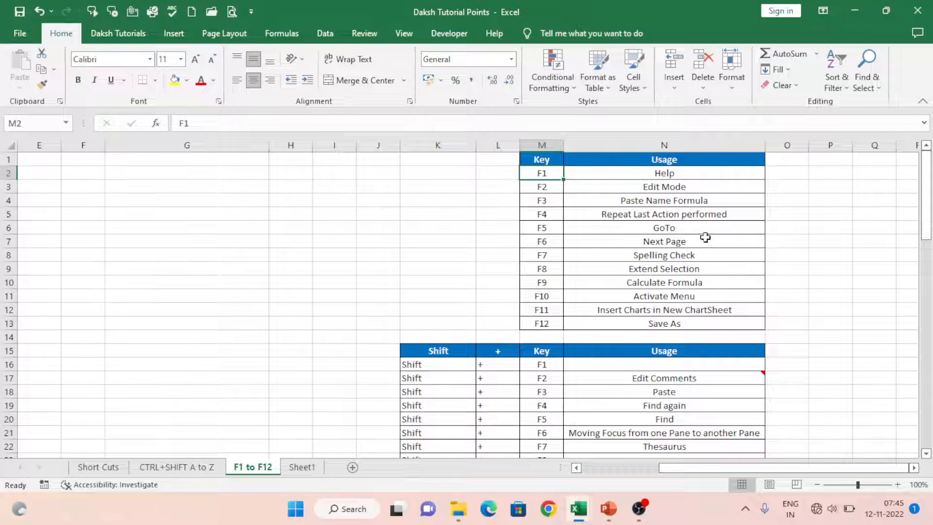
pyautogui.click(350, 225)
pyautogui.press('F1')
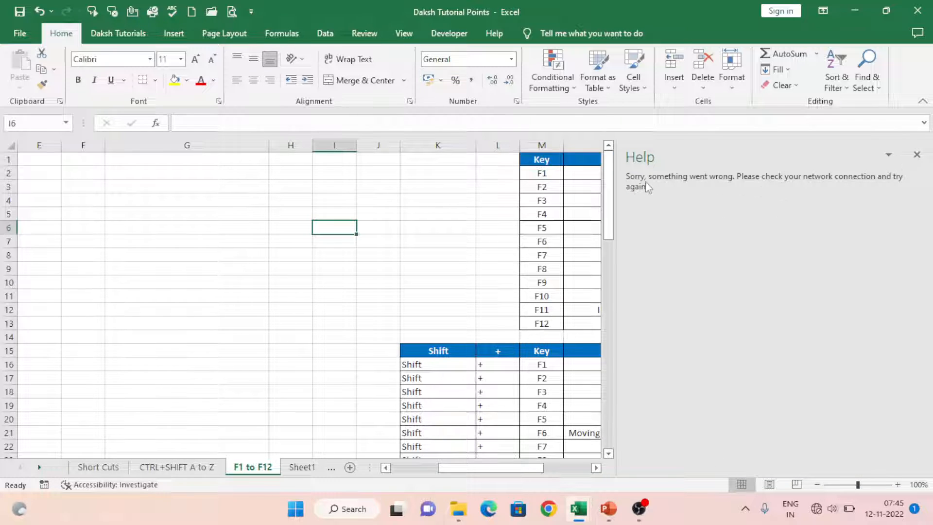
pyautogui.click(917, 155)
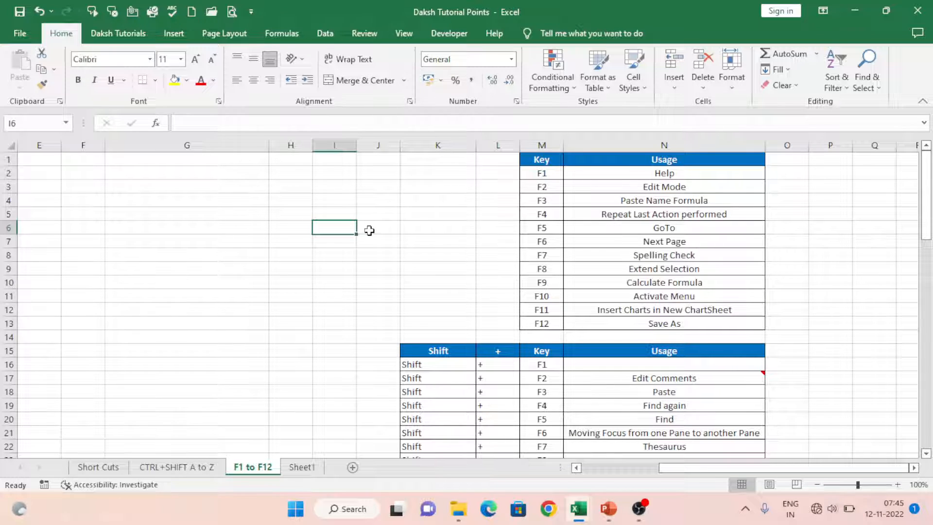
# Step: Try cell edit mode on I6, N5, N7 and N9, cancelling each edit without changing the contents
pyautogui.press('F2')
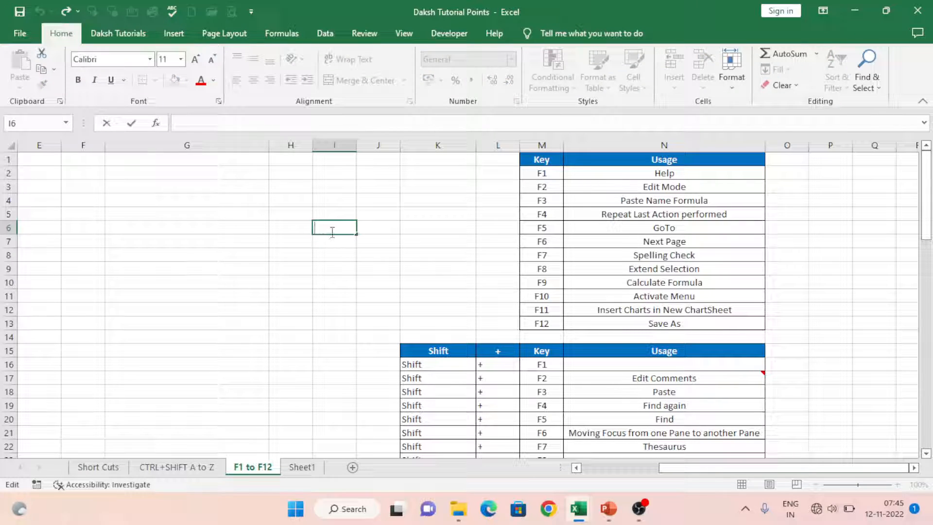
pyautogui.press('Escape')
pyautogui.click(650, 214)
pyautogui.press('F2')
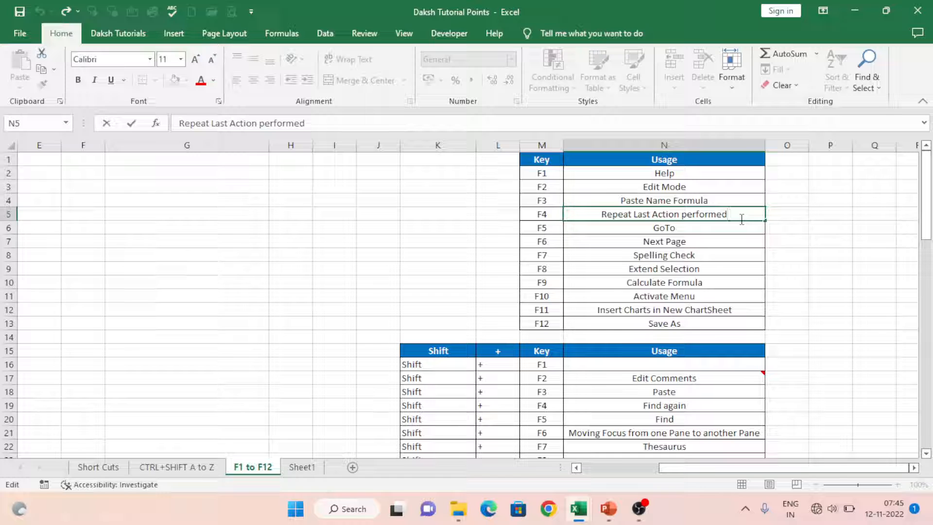
pyautogui.press('Escape')
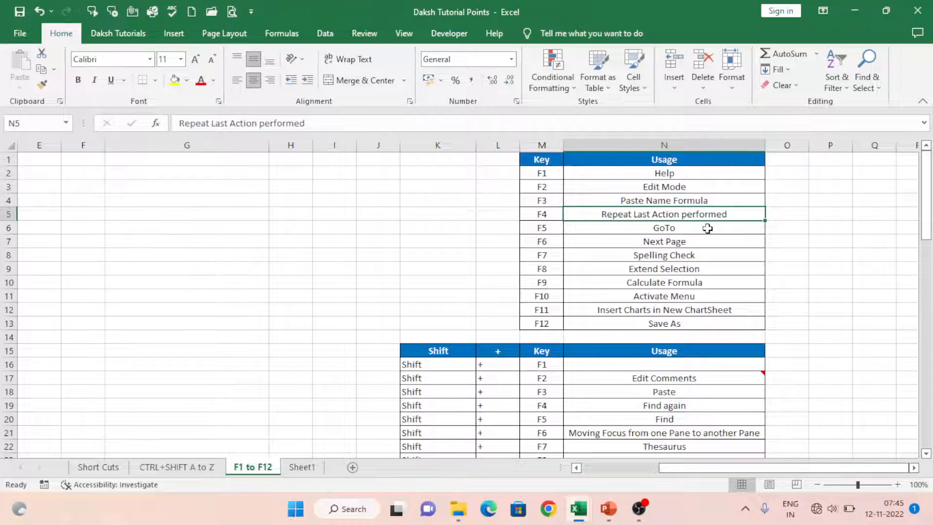
pyautogui.click(708, 228)
pyautogui.click(699, 239)
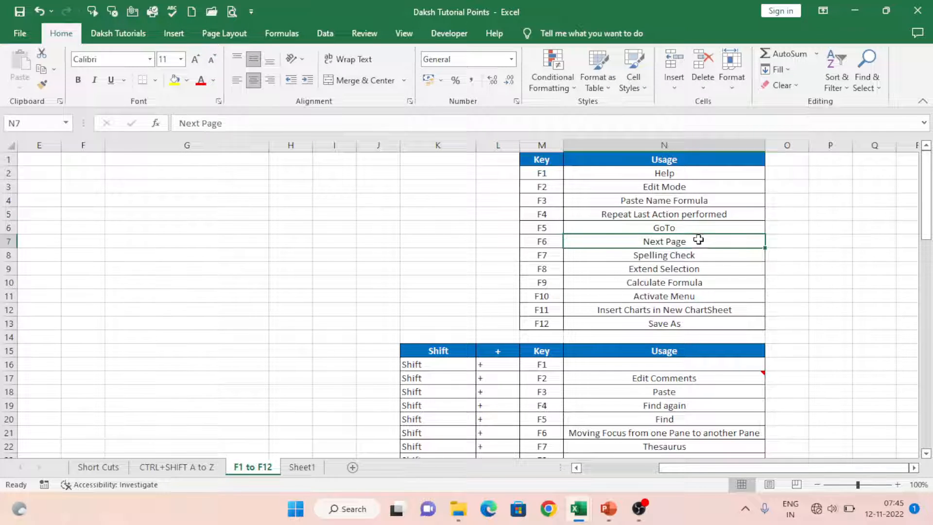
pyautogui.doubleClick(699, 240)
pyautogui.press('Escape')
pyautogui.click(709, 270)
pyautogui.doubleClick(714, 270)
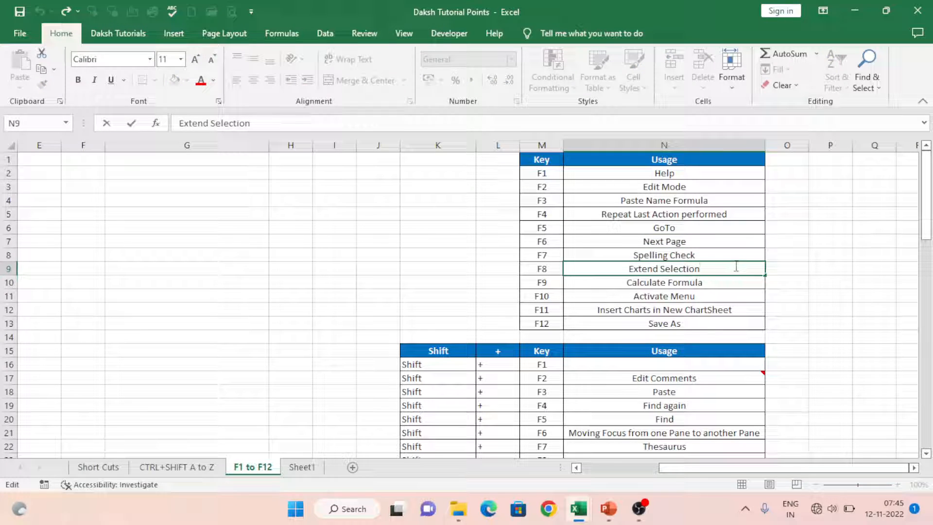
pyautogui.press('Escape')
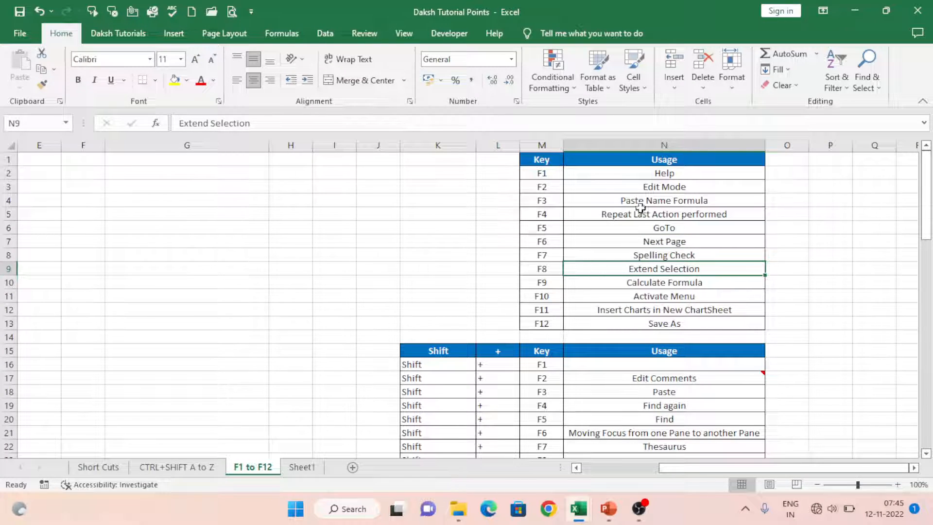
# Step: View the names available for pasting at cell O4 and cancel without inserting any
pyautogui.click(556, 201)
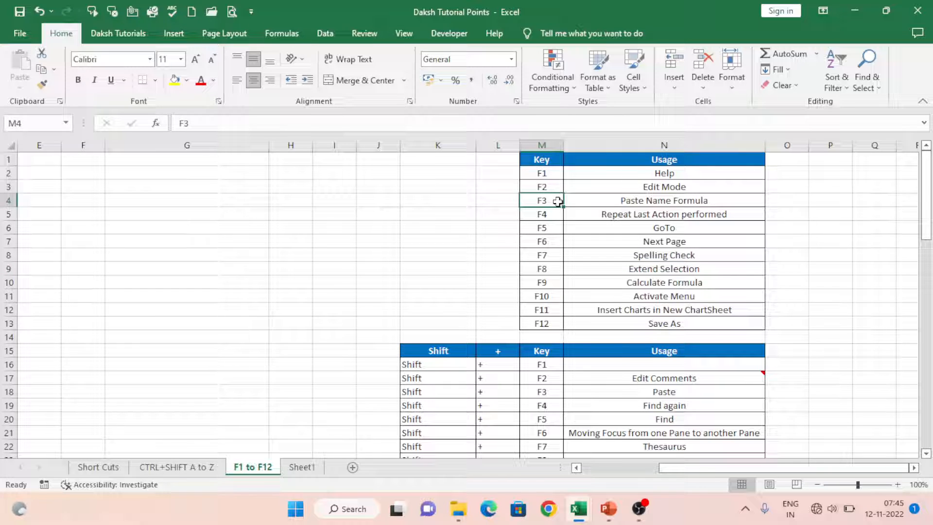
pyautogui.click(795, 199)
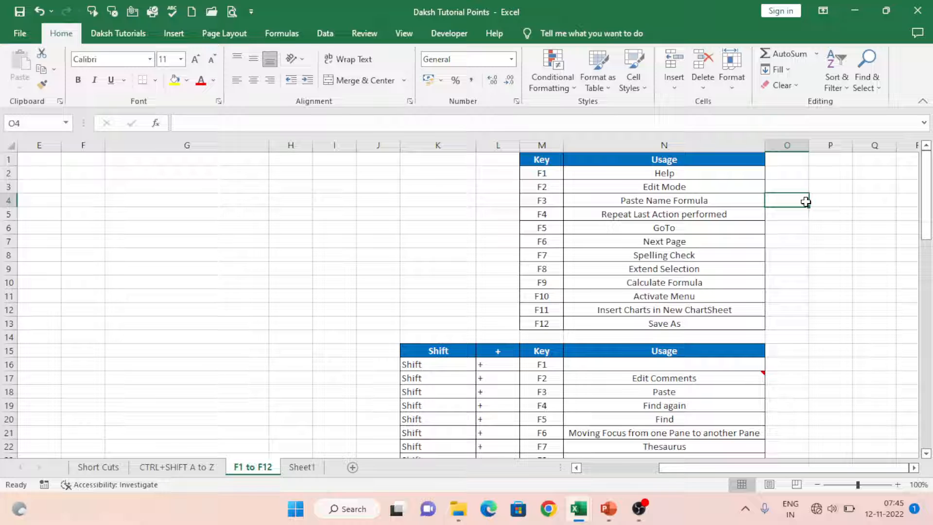
pyautogui.press('F3')
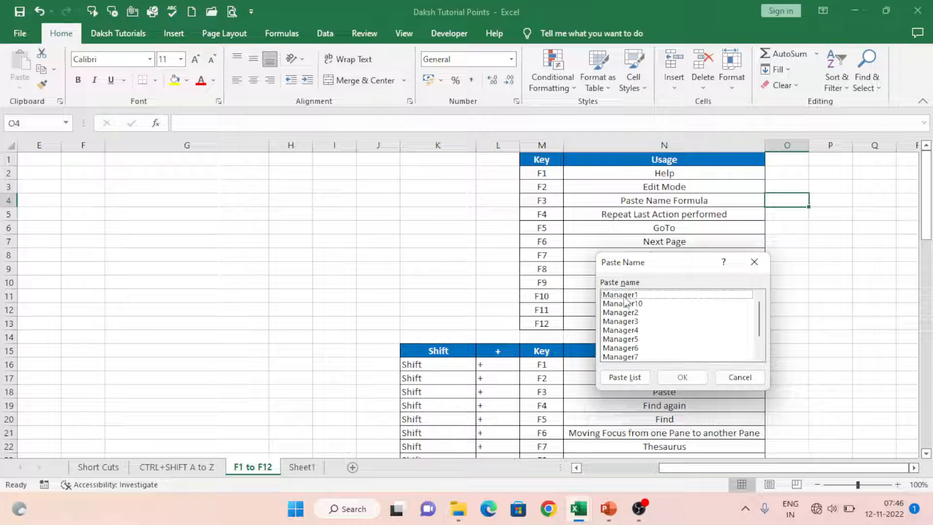
pyautogui.press('Escape')
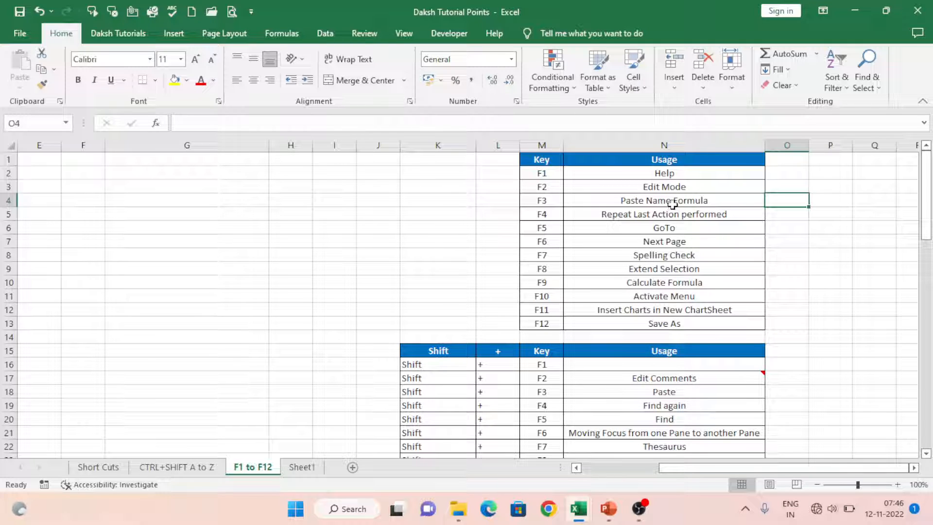
# Step: Paste the full list of defined names and their references starting at cell P4
pyautogui.click(829, 201)
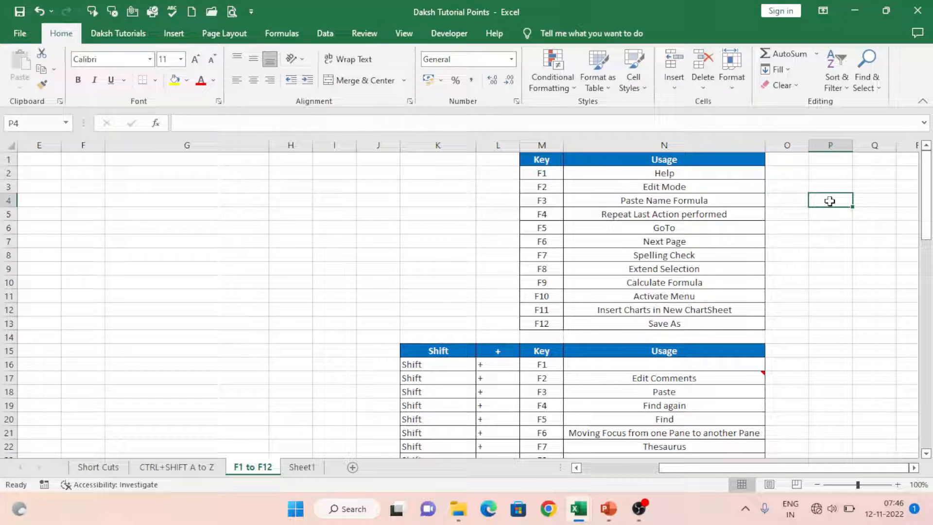
pyautogui.press('F3')
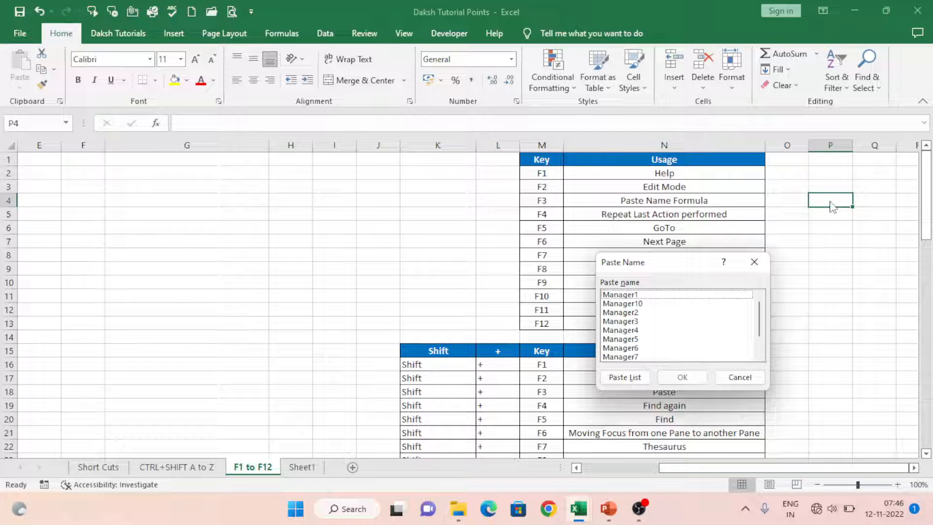
pyautogui.click(633, 304)
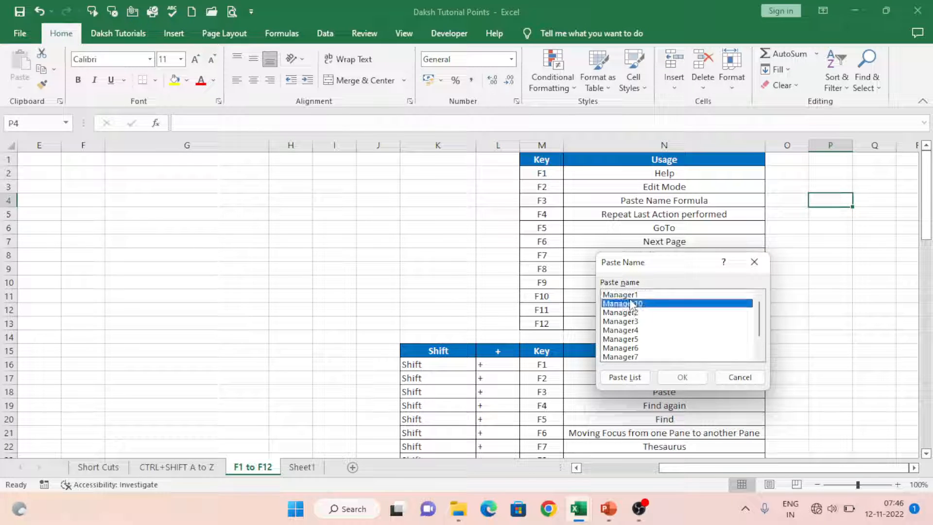
pyautogui.click(625, 377)
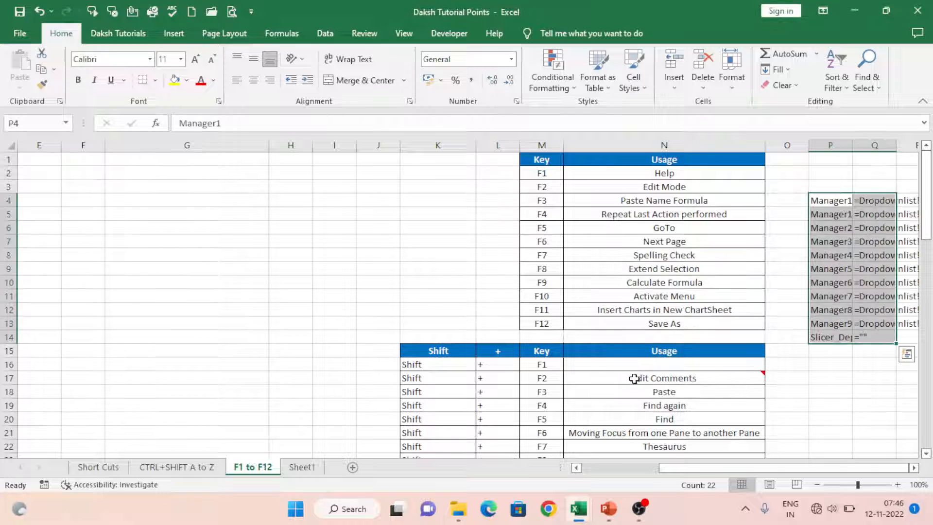
# Step: Examine the pasted defined names in column P and their Dropdownlist references in column Q
pyautogui.click(870, 200)
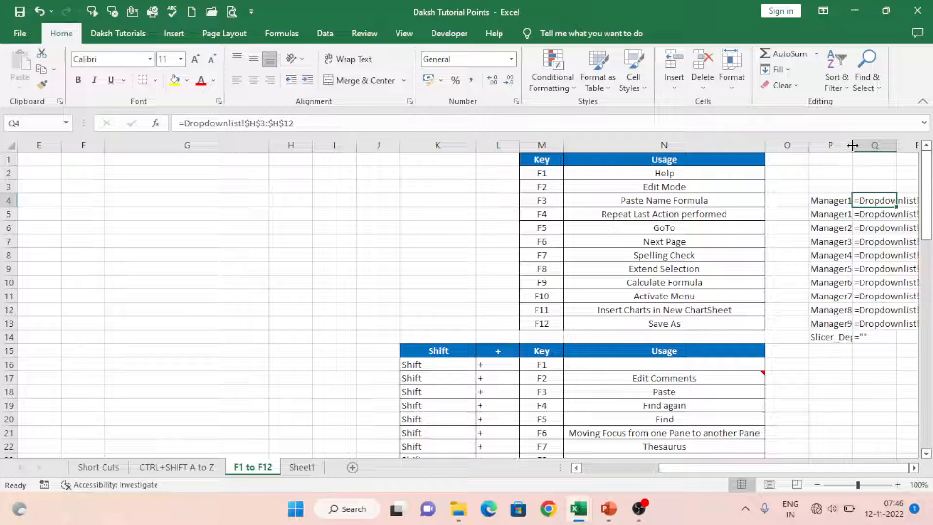
pyautogui.click(852, 224)
pyautogui.press('Right')
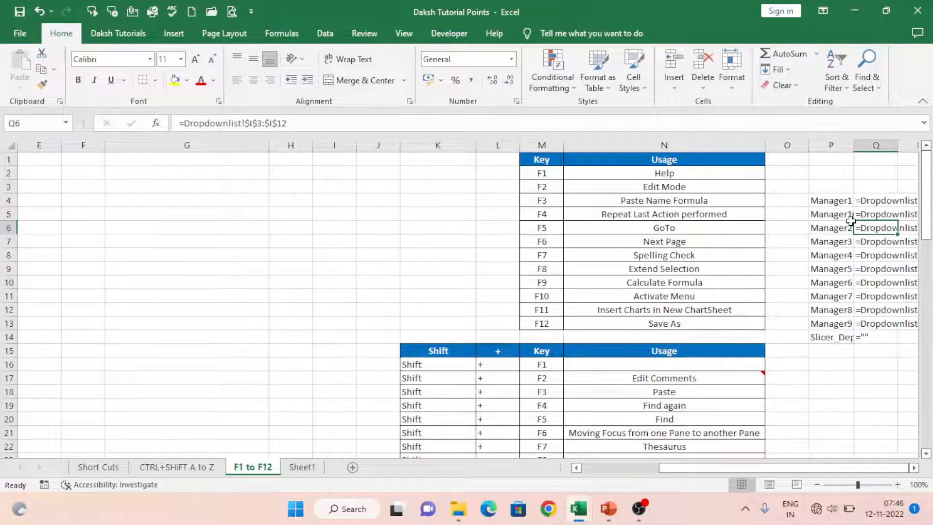
pyautogui.press('Left')
pyautogui.press('Up')
pyautogui.press('Up')
pyautogui.press('Right')
pyautogui.press('Left')
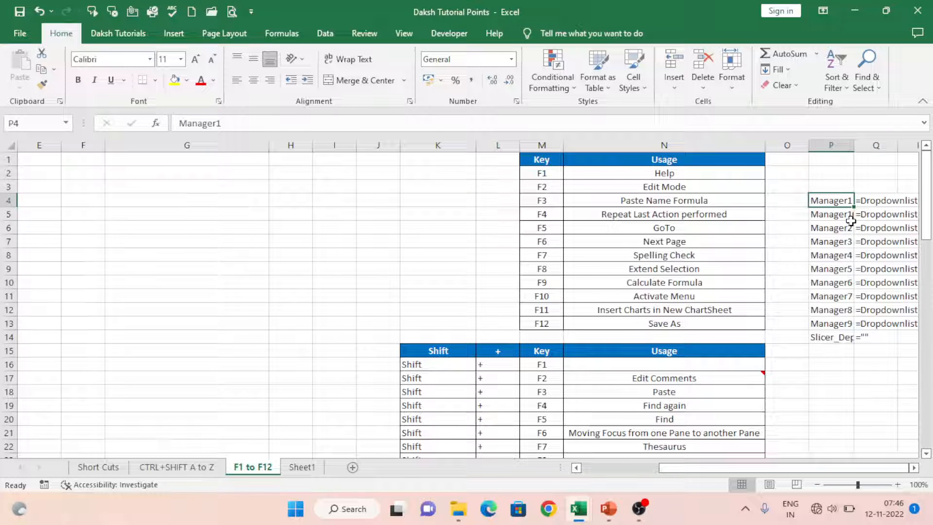
pyautogui.press('Right')
pyautogui.press('Right')
pyautogui.press('Right')
pyautogui.press('Left')
pyautogui.press('Left')
pyautogui.press('Left')
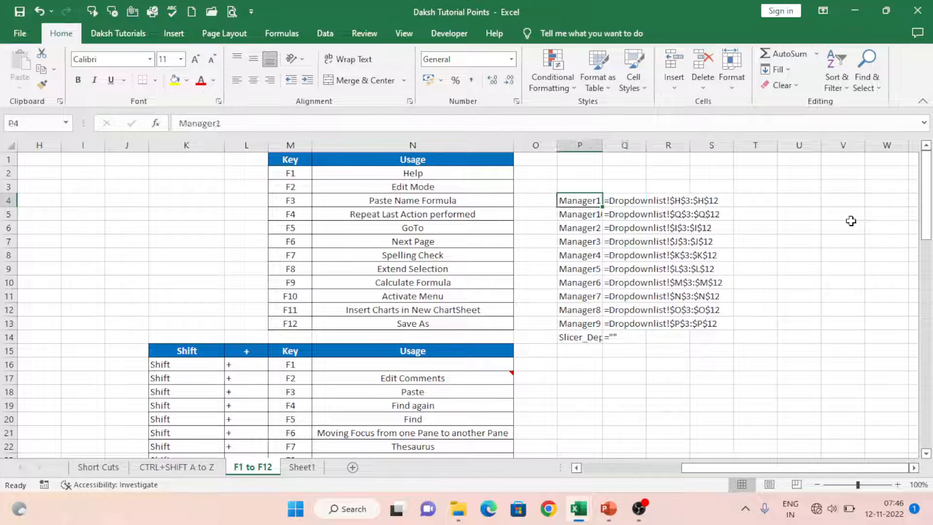
pyautogui.hotkey('ctrl', 'shift', 'Down')
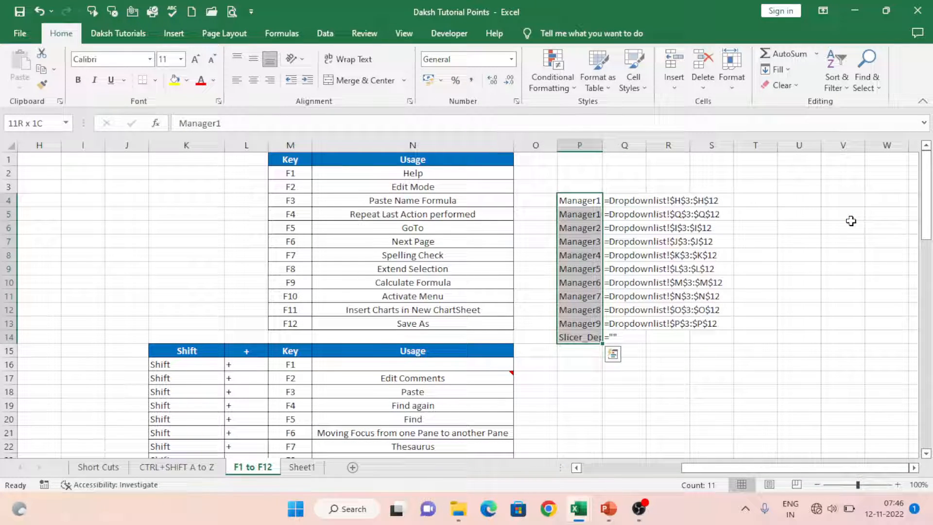
pyautogui.hotkey('ctrl', '`')
pyautogui.hotkey('ctrl', '`')
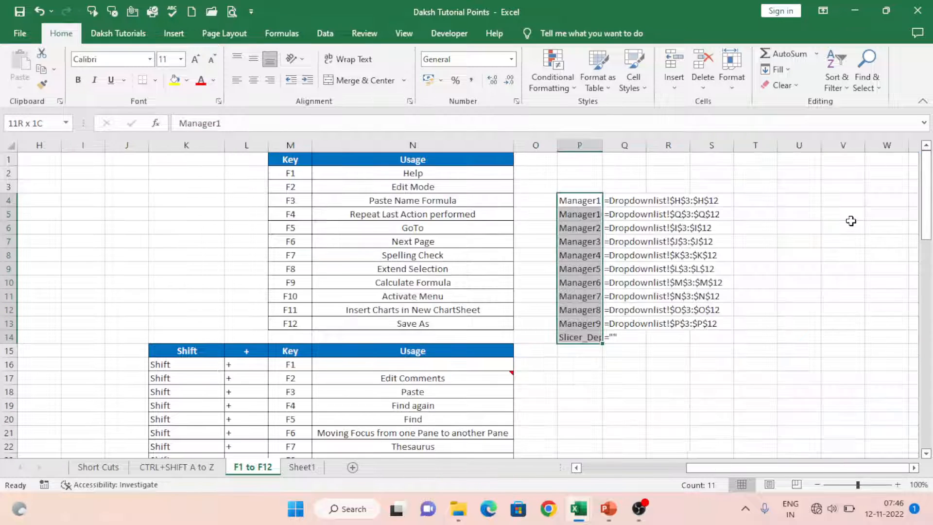
pyautogui.press('Right')
pyautogui.press('Left')
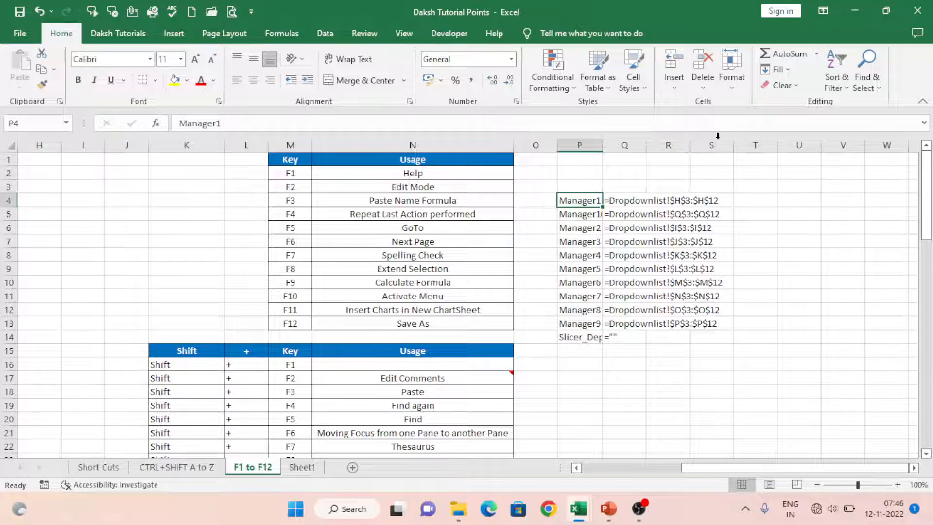
# Step: Widen columns Q and P around the pasted list of defined names
pyautogui.moveTo(647, 145); pyautogui.dragTo(703, 151)
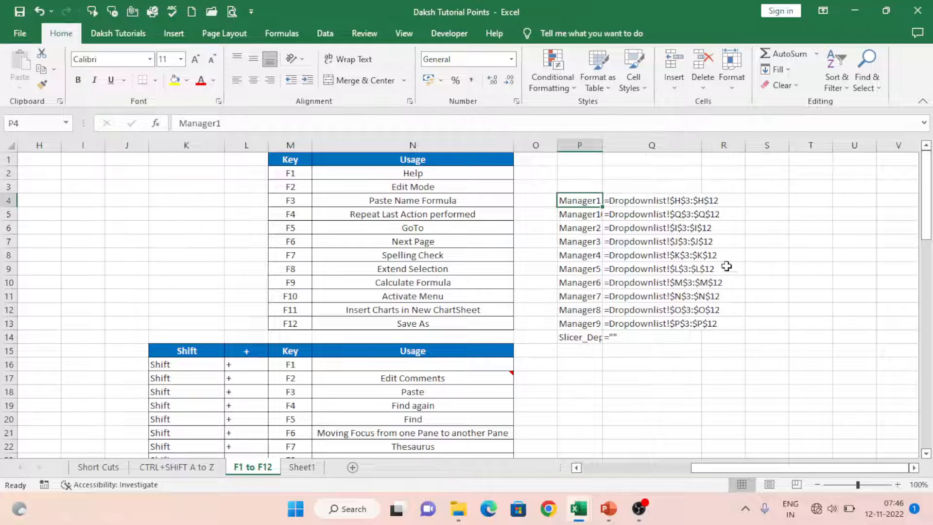
pyautogui.click(626, 242)
pyautogui.moveTo(585, 202); pyautogui.dragTo(598, 337)
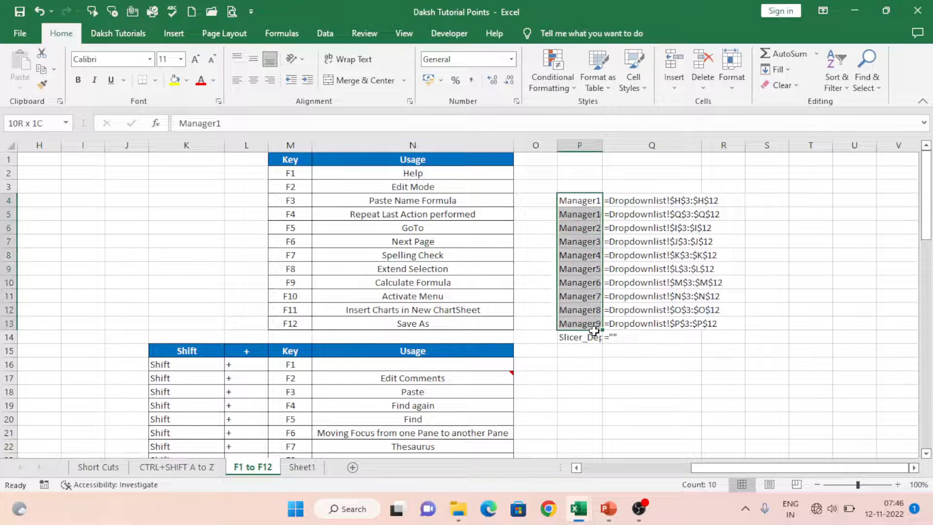
pyautogui.moveTo(602, 146); pyautogui.dragTo(677, 163)
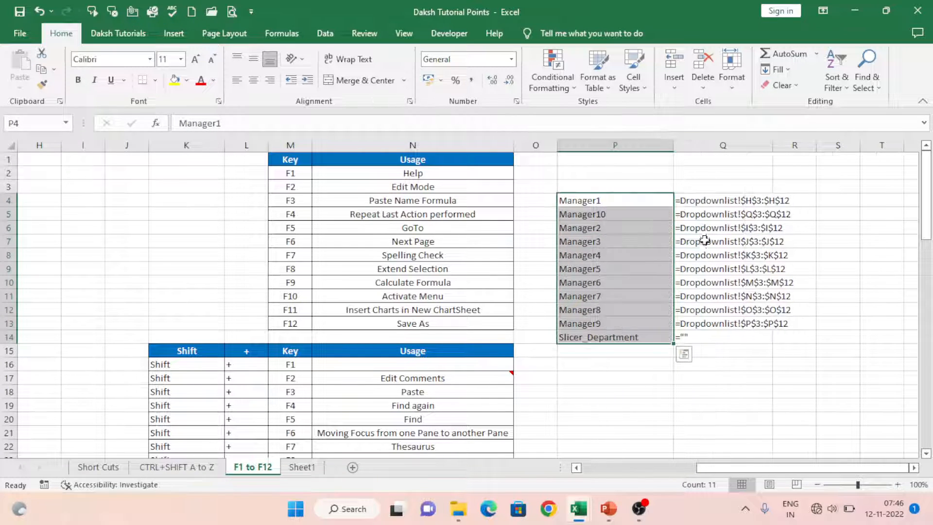
# Step: Clear the pasted names list from range P3:R14
pyautogui.moveTo(586, 191); pyautogui.dragTo(779, 338)
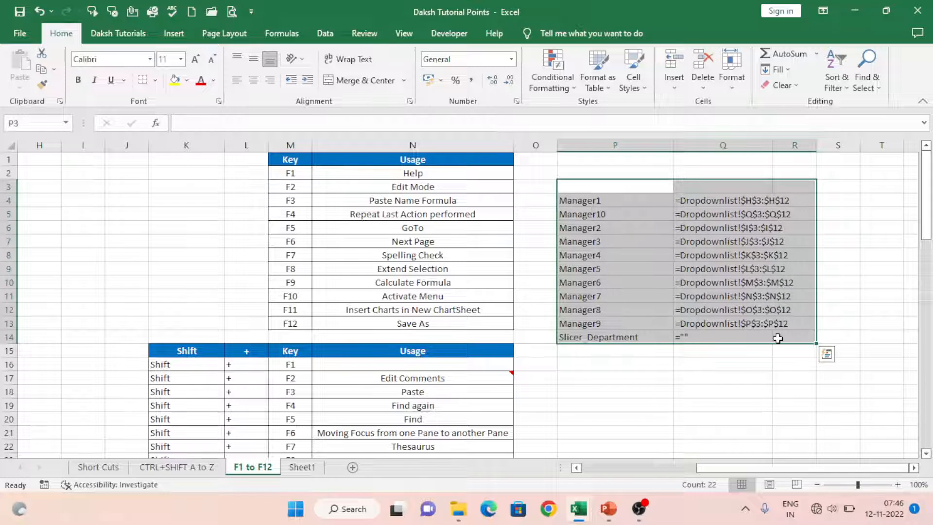
pyautogui.press('Delete')
pyautogui.press('Down')
pyautogui.press('Up')
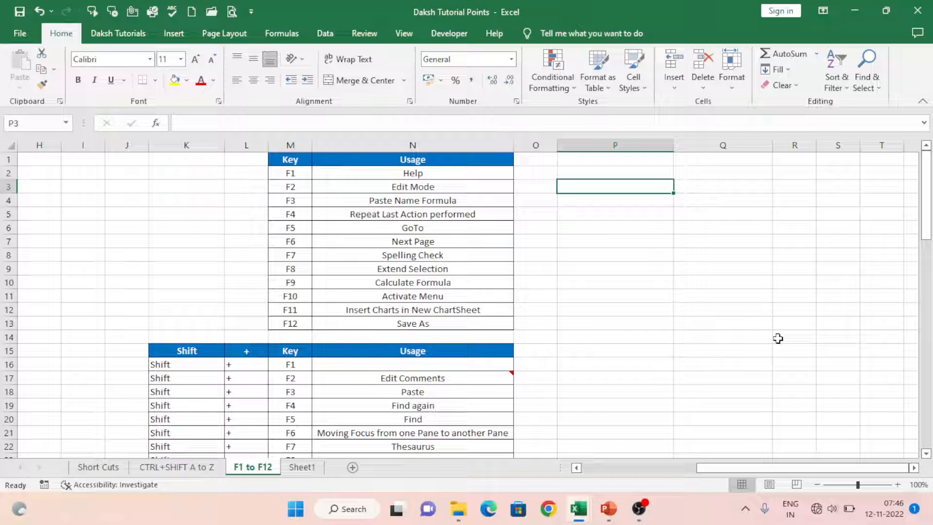
# Step: Enter the header Person in P3 and a sample name ending in 1 in P4, keeping P4 selected
pyautogui.write('Person')
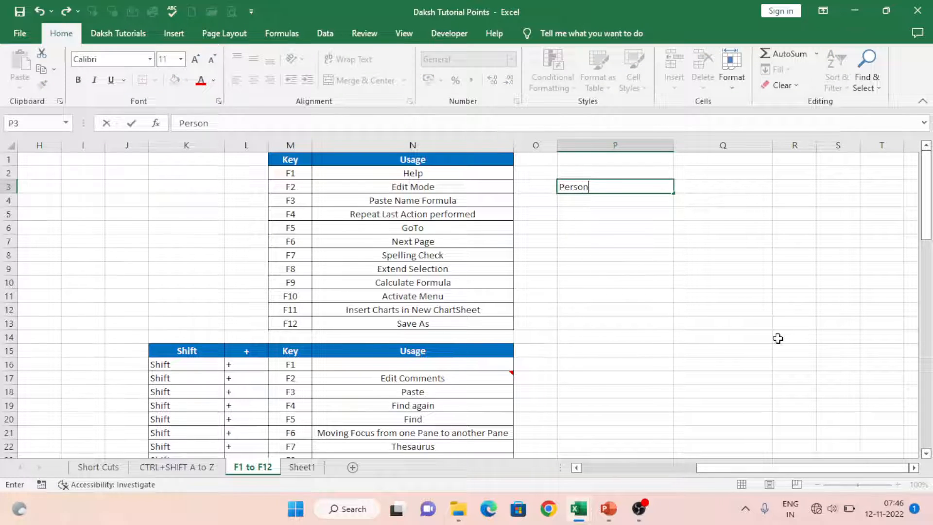
pyautogui.press('Return')
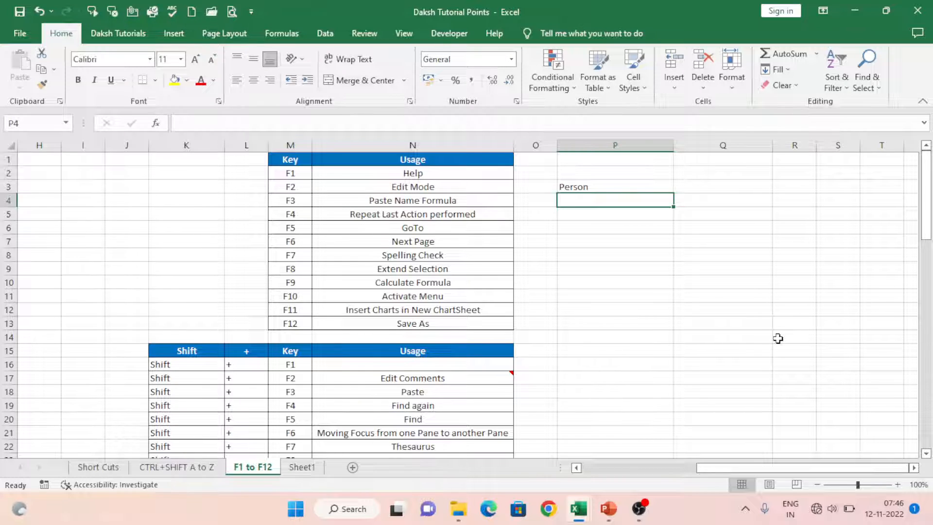
pyautogui.write('Daksh1')
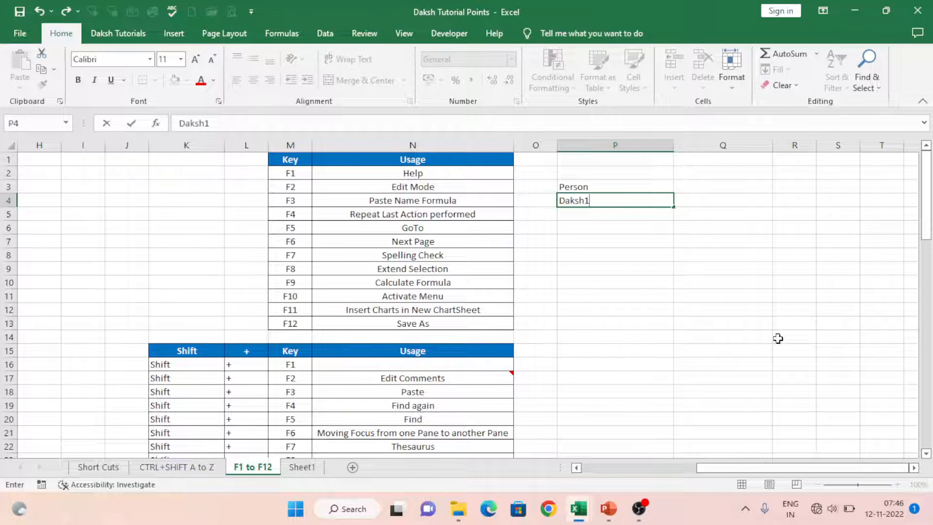
pyautogui.press('Return')
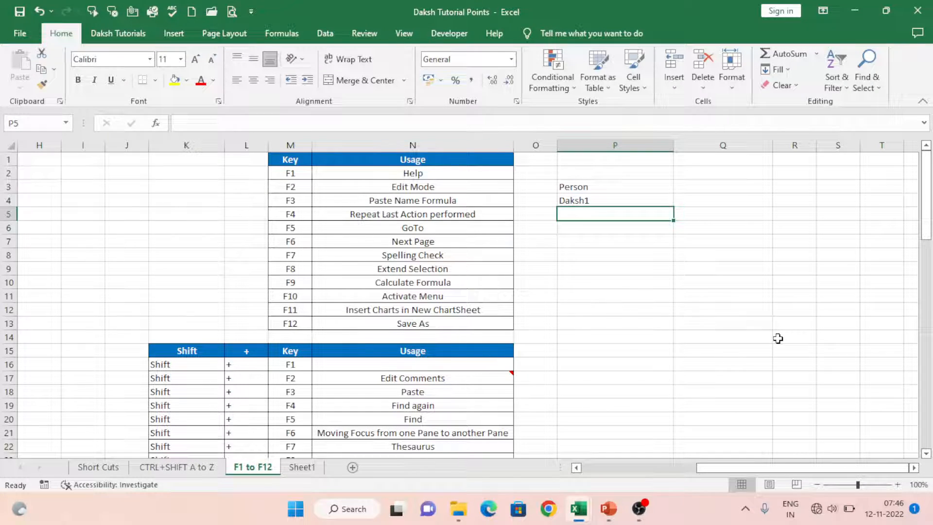
pyautogui.click(619, 199)
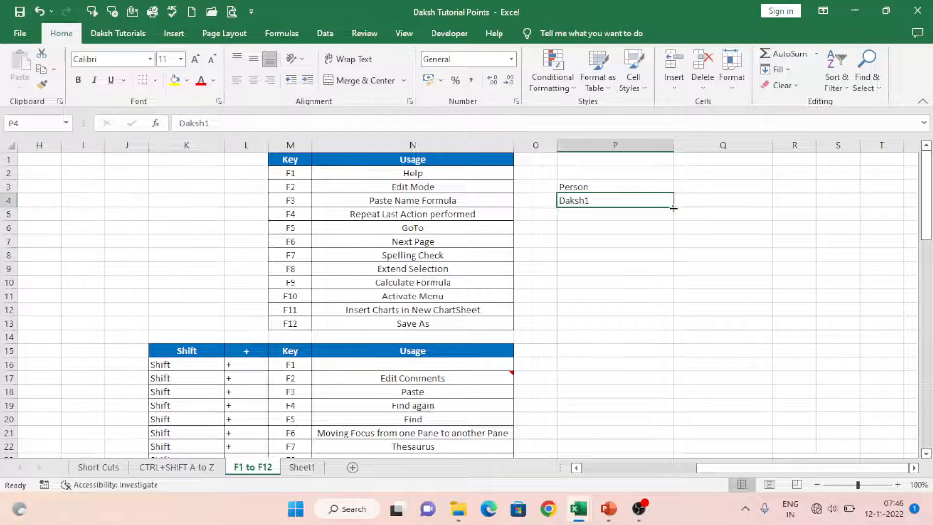
# Step: Fill the sample names down to P13 and create a defined name for P3:P13 from its top row
pyautogui.moveTo(673, 208); pyautogui.dragTo(673, 326)
pyautogui.click(598, 185)
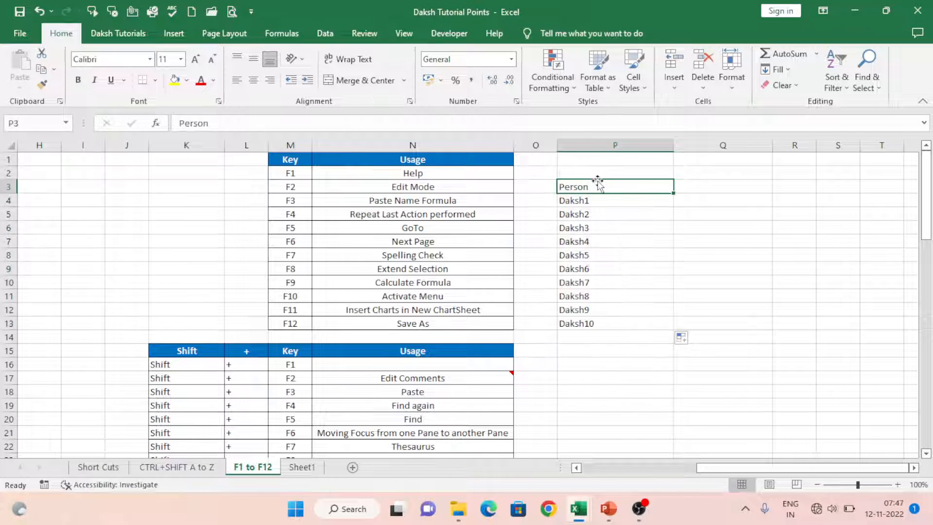
pyautogui.hotkey('ctrl', 'shift', 'Down')
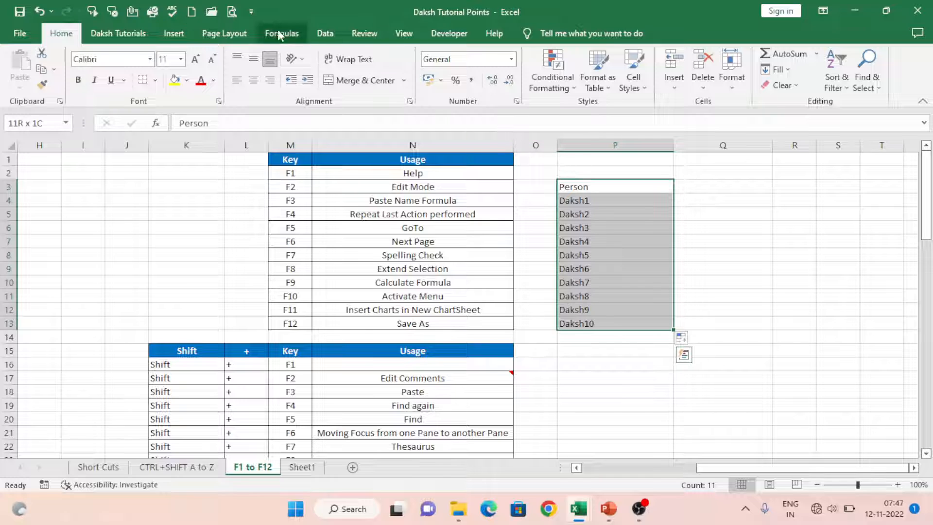
pyautogui.click(276, 34)
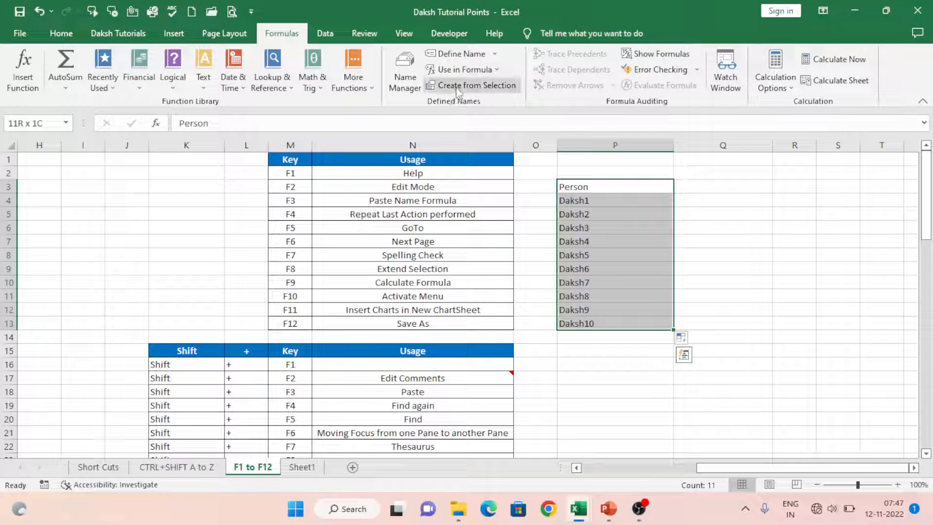
pyautogui.click(474, 85)
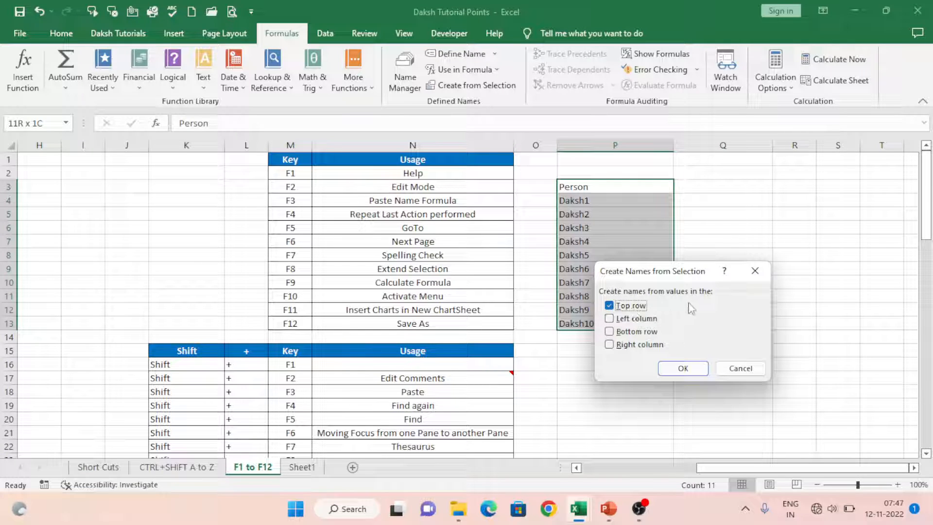
pyautogui.click(688, 369)
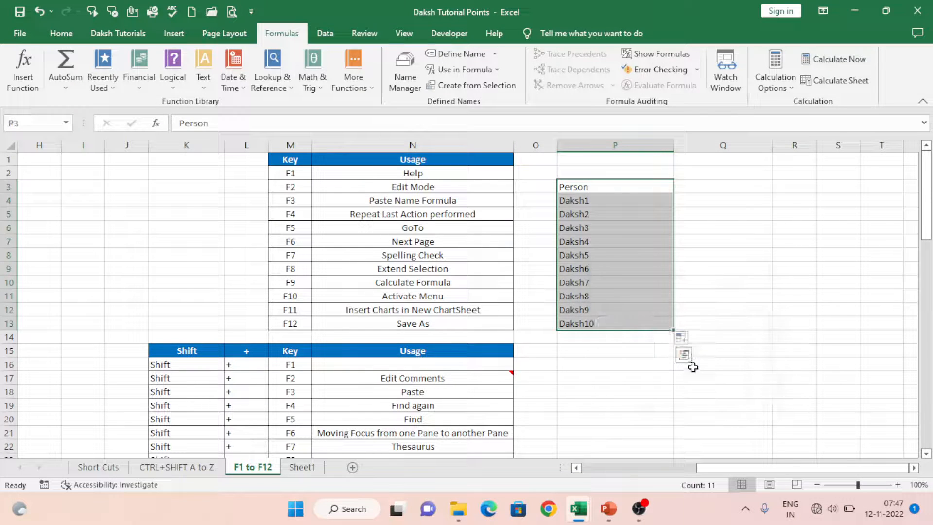
# Step: Try pasting the full list of defined names starting at Q3, and undo the paste
pyautogui.click(643, 201)
pyautogui.click(745, 187)
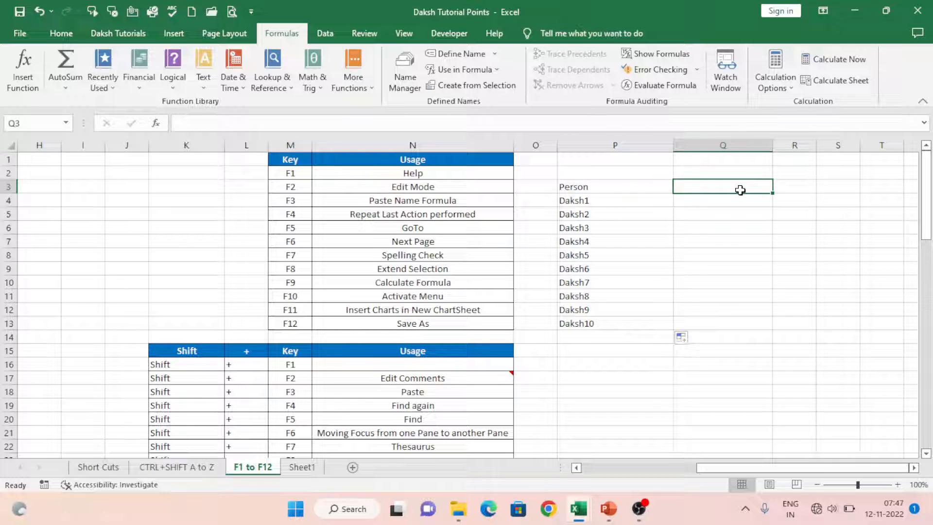
pyautogui.press('F3')
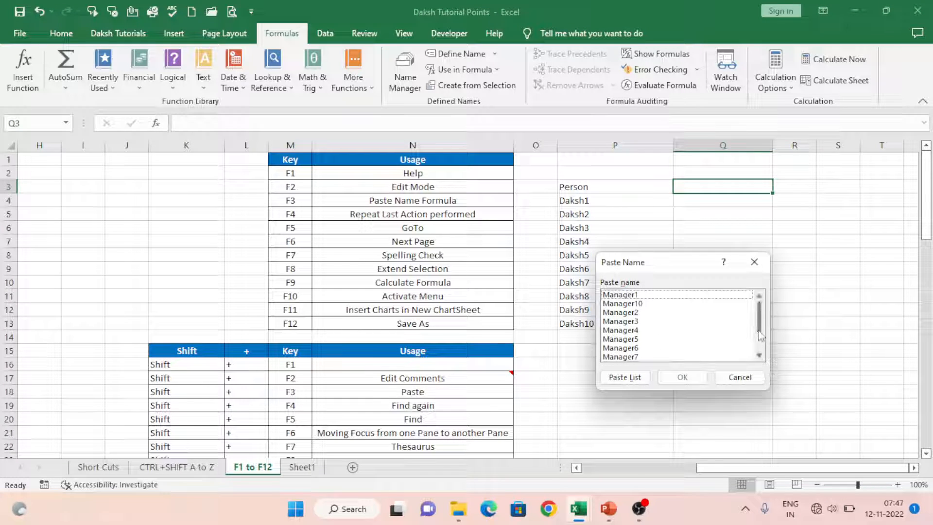
pyautogui.moveTo(761, 330); pyautogui.dragTo(762, 349)
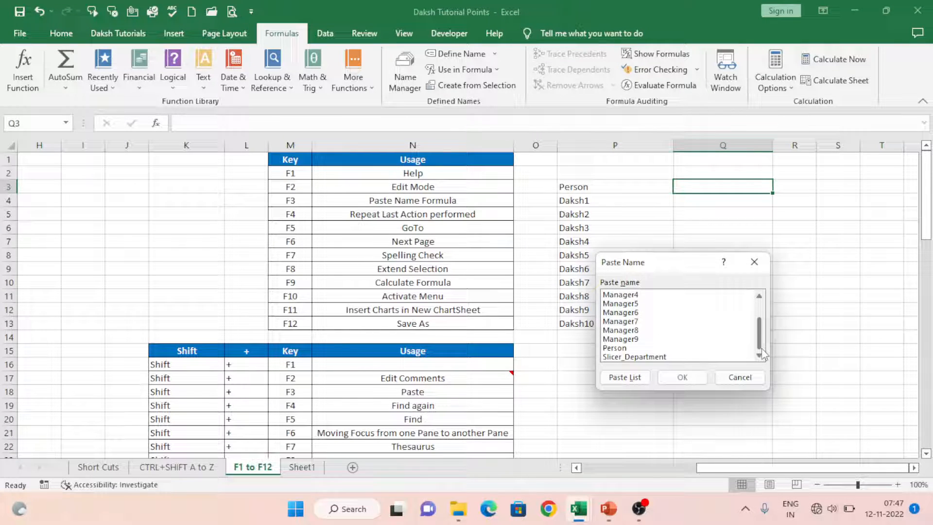
pyautogui.click(621, 348)
pyautogui.click(625, 377)
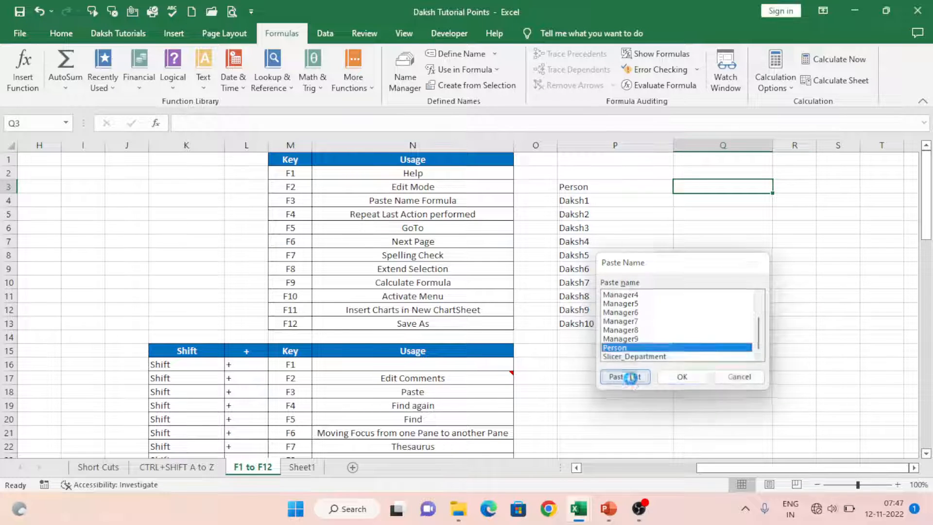
pyautogui.click(724, 190)
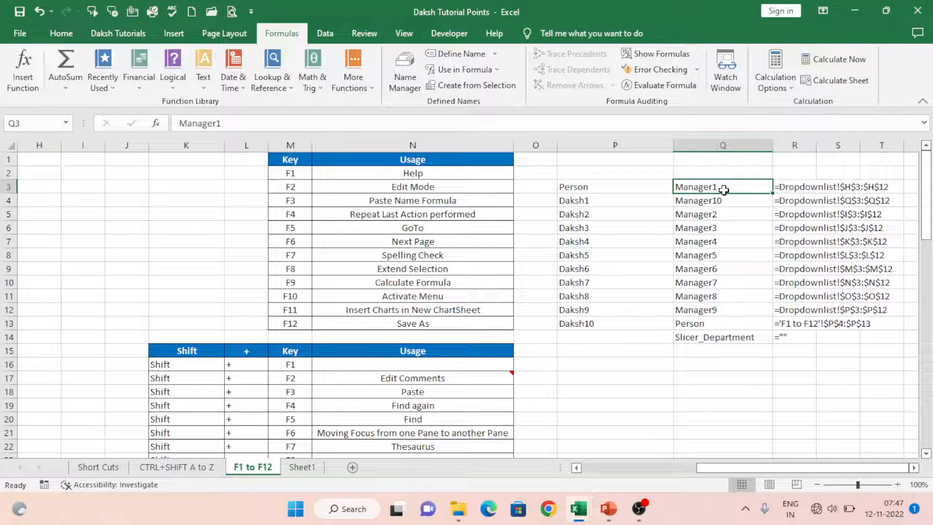
pyautogui.hotkey('ctrl', 'z')
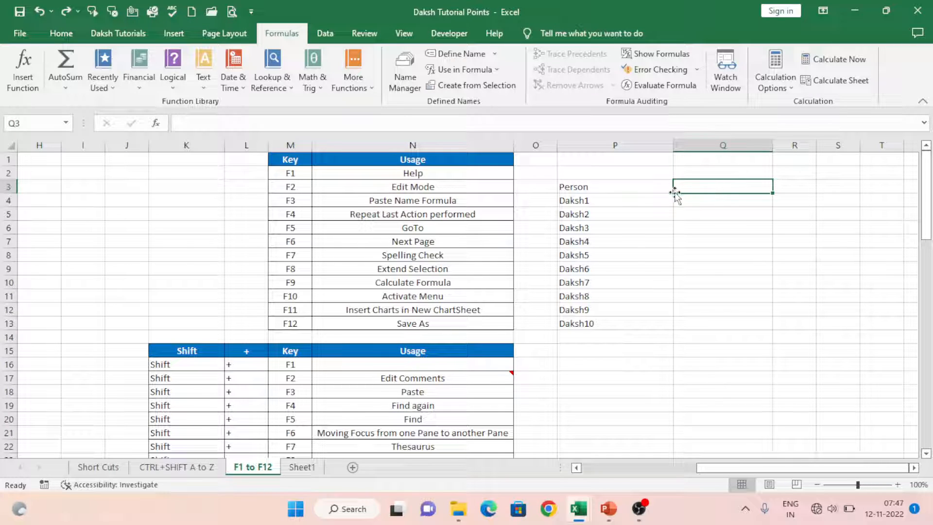
# Step: Paste the defined name Person as a formula into cell R3 and enter it
pyautogui.click(799, 188)
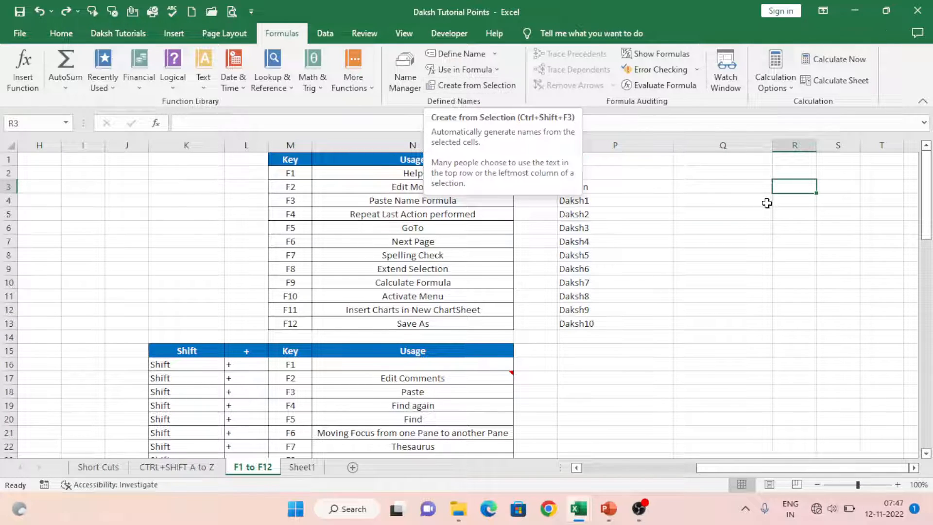
pyautogui.press('F3')
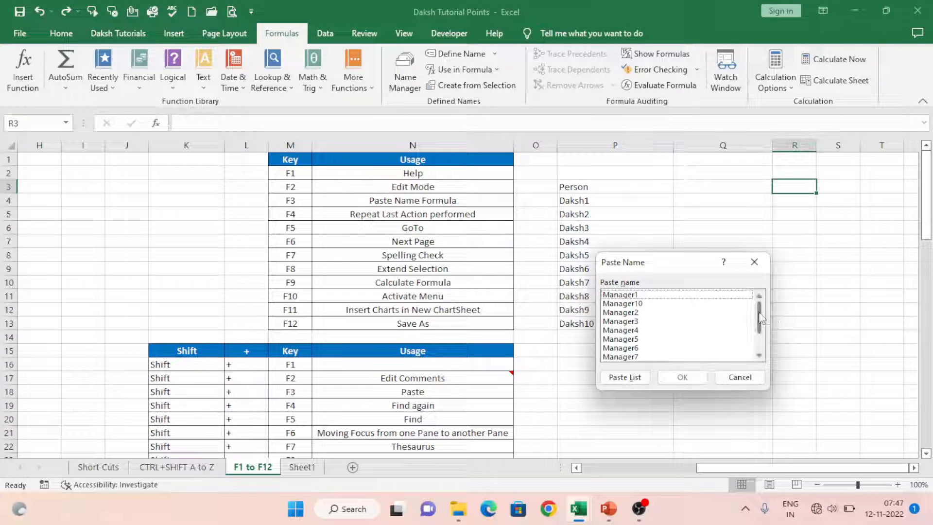
pyautogui.moveTo(761, 318); pyautogui.dragTo(761, 342)
pyautogui.click(621, 348)
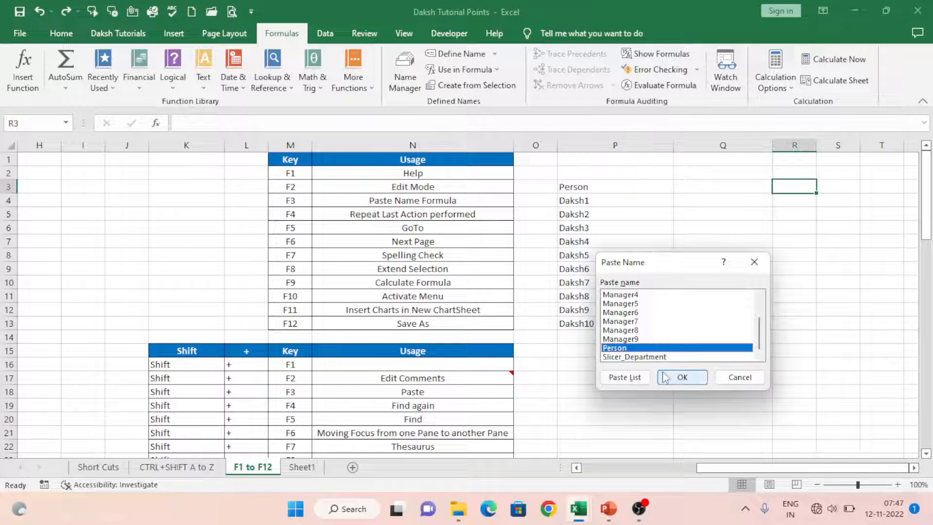
pyautogui.click(665, 378)
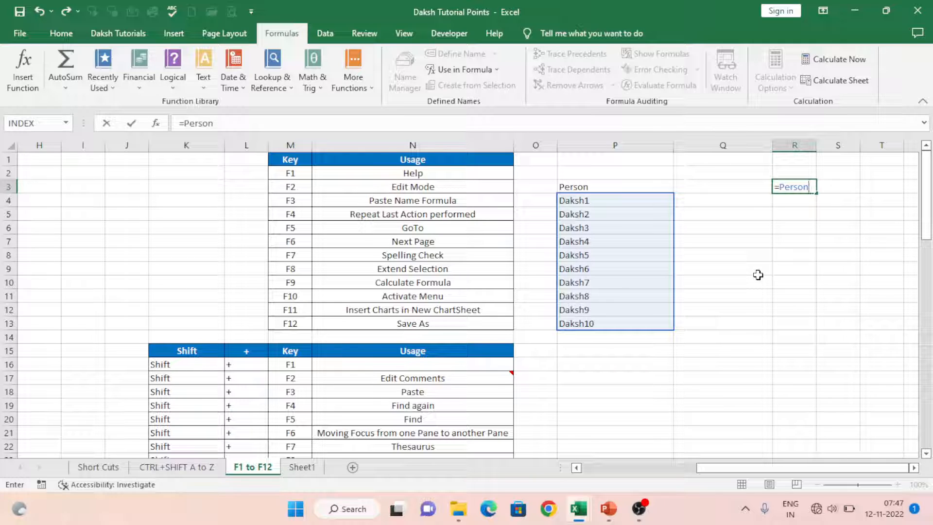
pyautogui.press('Return')
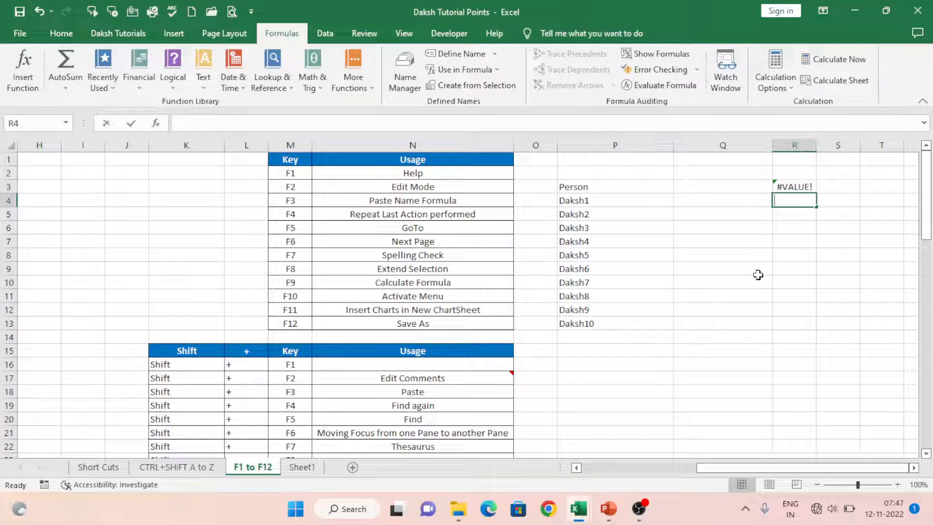
# Step: Paste the defined name Person as a formula into R4, level with the first sample name, and enter it
pyautogui.write('=')
pyautogui.press('Escape')
pyautogui.press('F3')
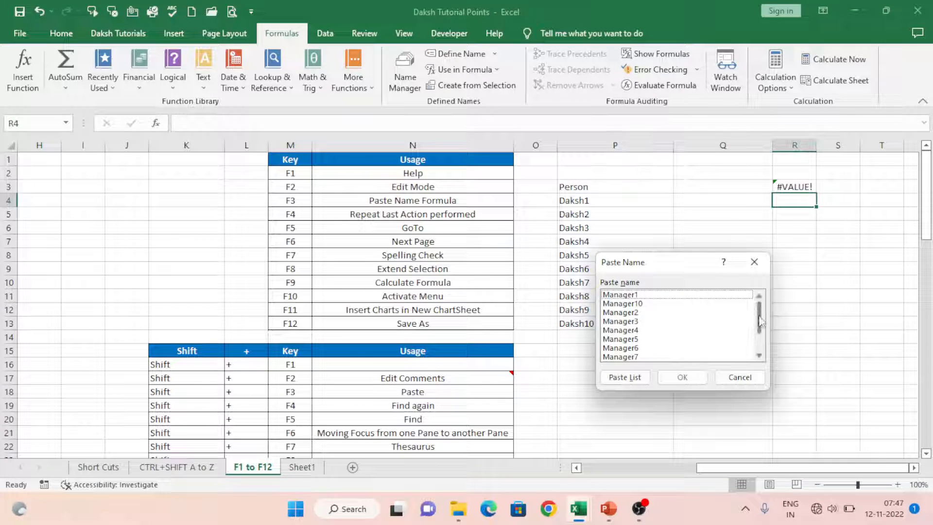
pyautogui.scroll(-1, 760, 321)
pyautogui.doubleClick(632, 348)
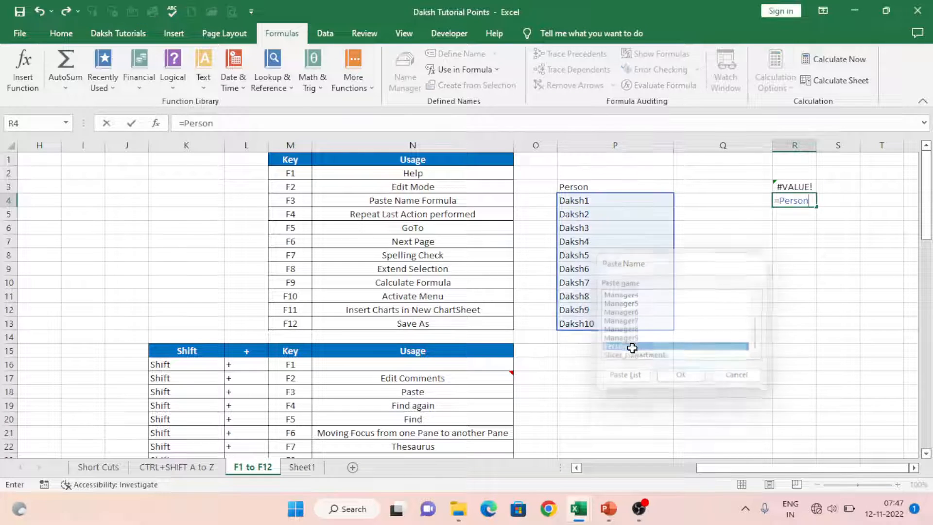
pyautogui.press('Return')
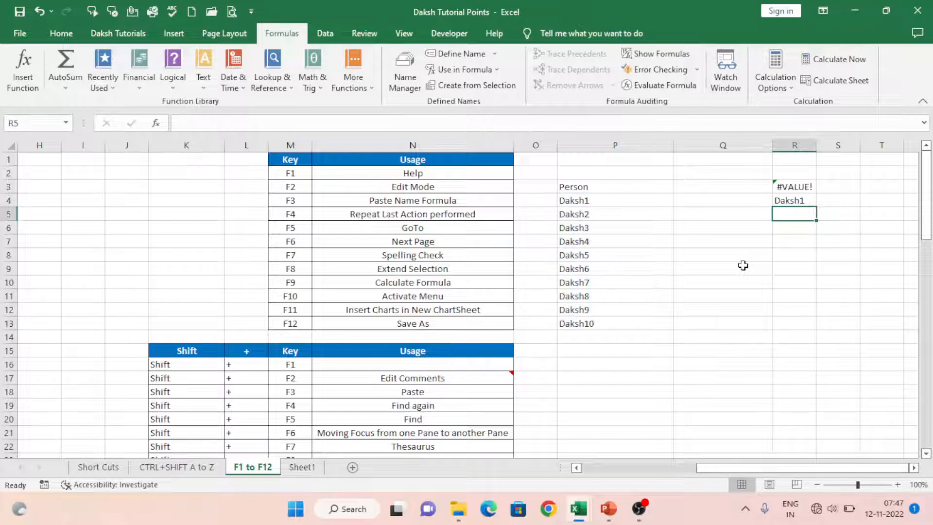
# Step: Clear the Person formula from cell R3
pyautogui.press('Up')
pyautogui.press('Up')
pyautogui.press('Delete')
# Step: Copy the =Person formula from R4 down through R13 and end copy mode
pyautogui.press('Down')
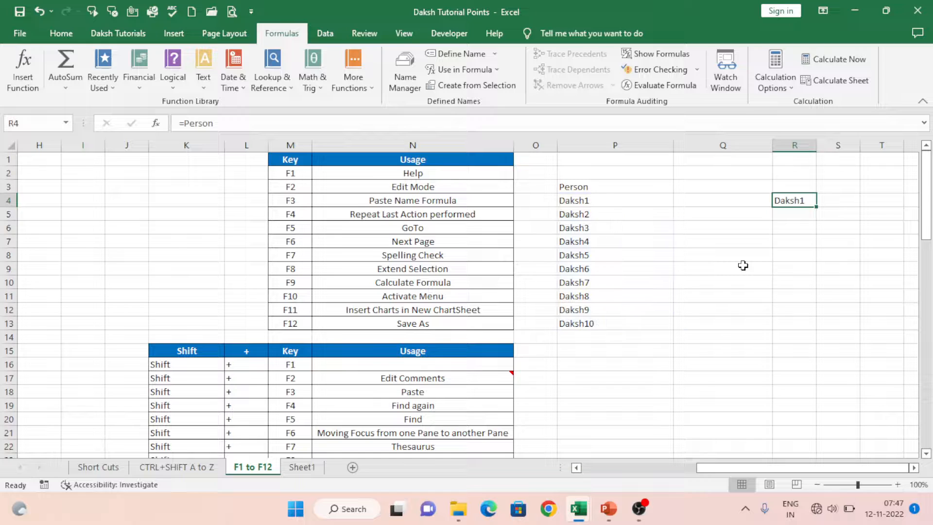
pyautogui.hotkey('ctrl', 'c')
pyautogui.hotkey('shift', 'Down')
pyautogui.hotkey('shift', 'Down')
pyautogui.hotkey('shift', 'Down')
pyautogui.hotkey('shift', 'Down')
pyautogui.hotkey('shift', 'Down')
pyautogui.hotkey('shift', 'Down')
pyautogui.hotkey('shift', 'Down')
pyautogui.hotkey('shift', 'Down')
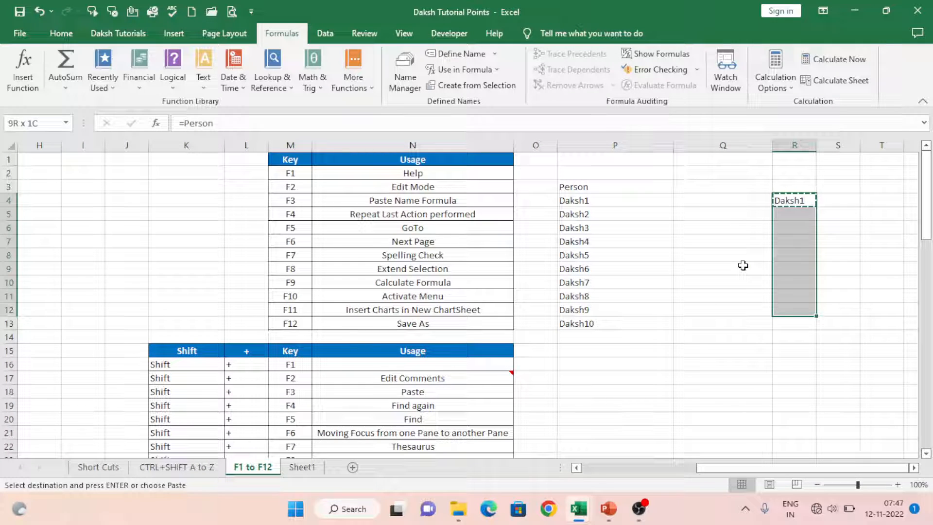
pyautogui.hotkey('shift', 'Down')
pyautogui.hotkey('ctrl', 'v')
pyautogui.press('Down')
pyautogui.press('Up')
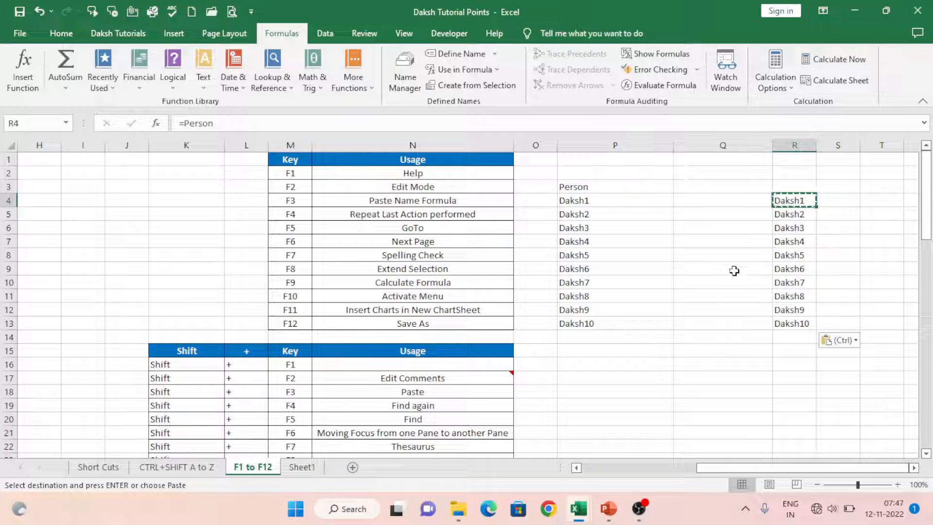
pyautogui.press('Escape')
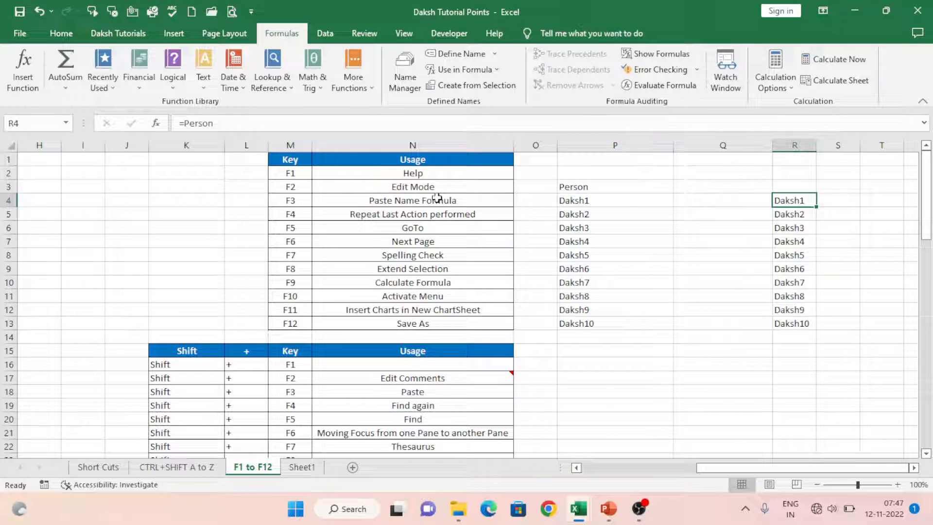
# Step: Examine the =Person formulas in column R and the source range in column P that R4 refers to
pyautogui.click(583, 203)
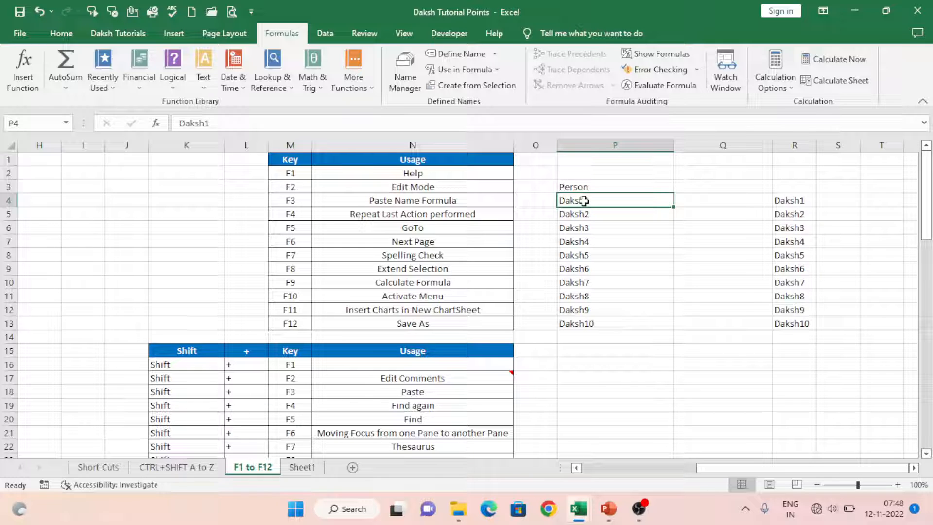
pyautogui.moveTo(793, 204); pyautogui.dragTo(807, 322)
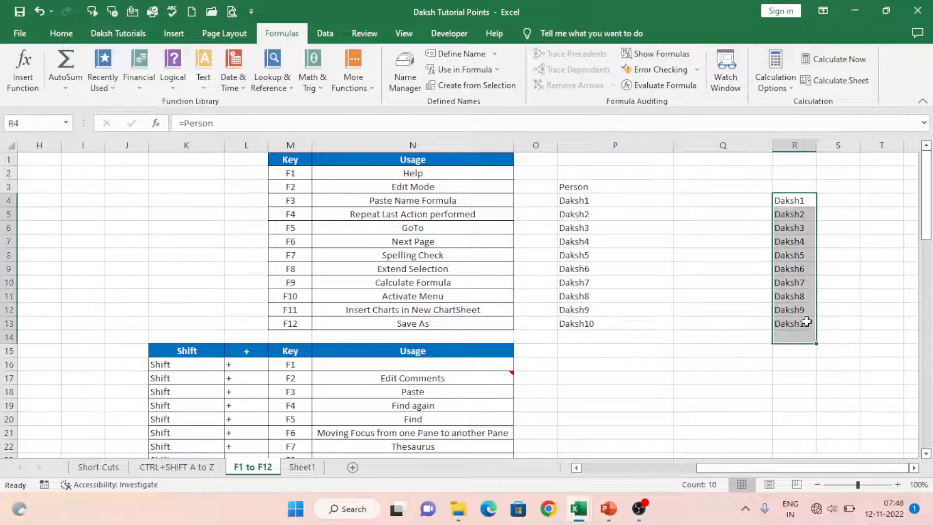
pyautogui.click(796, 228)
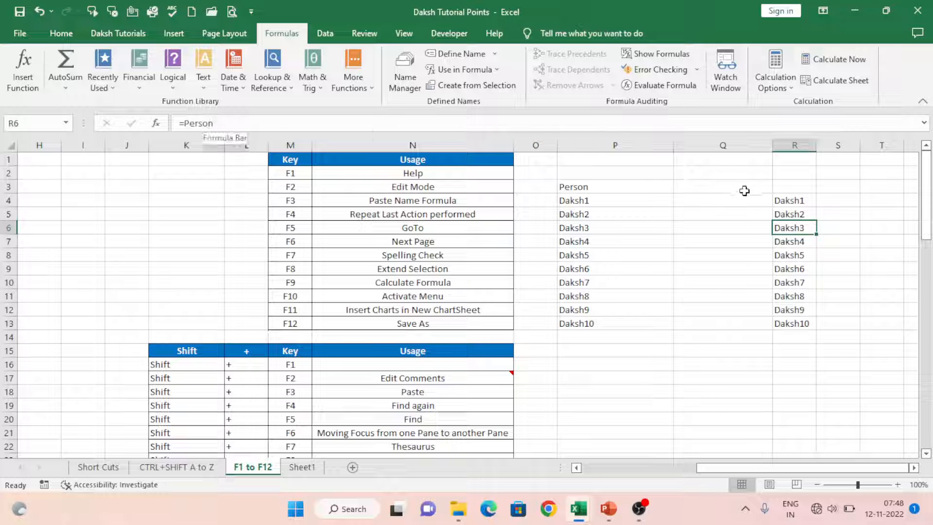
pyautogui.click(808, 214)
pyautogui.click(808, 203)
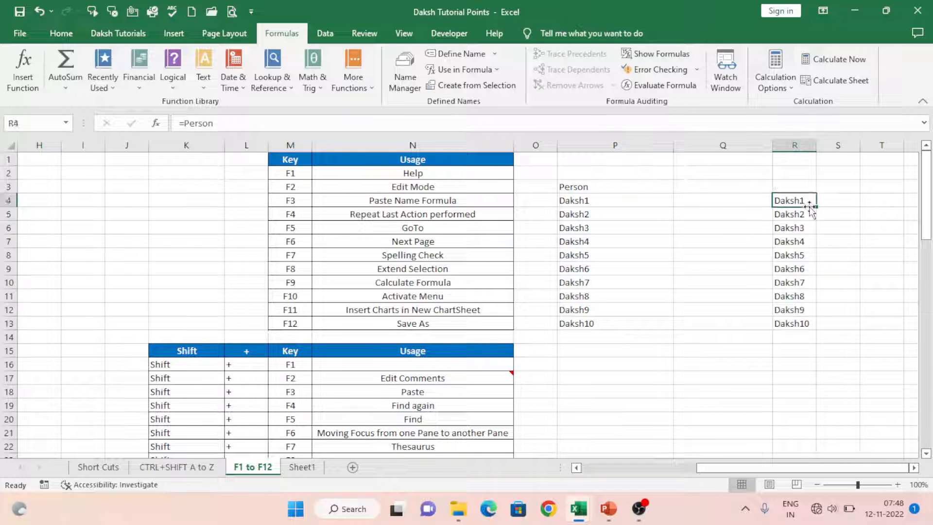
pyautogui.click(811, 212)
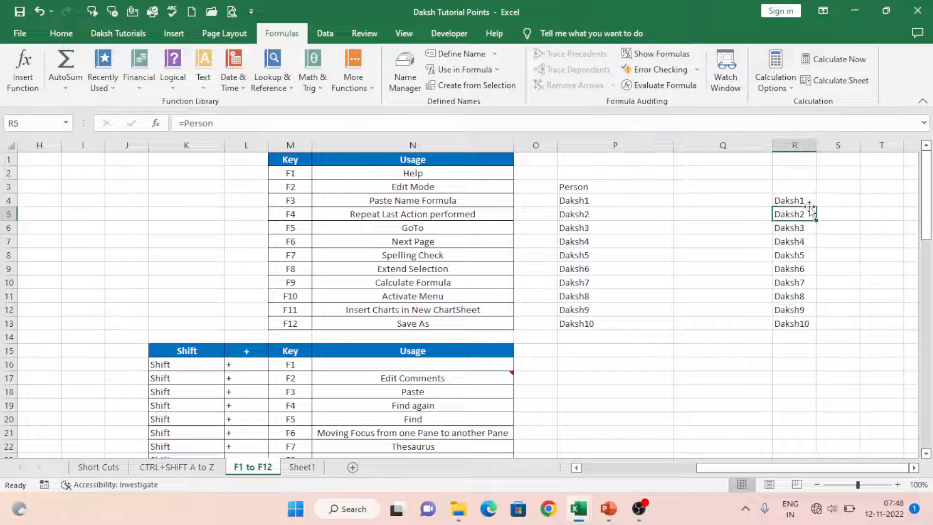
pyautogui.doubleClick(809, 205)
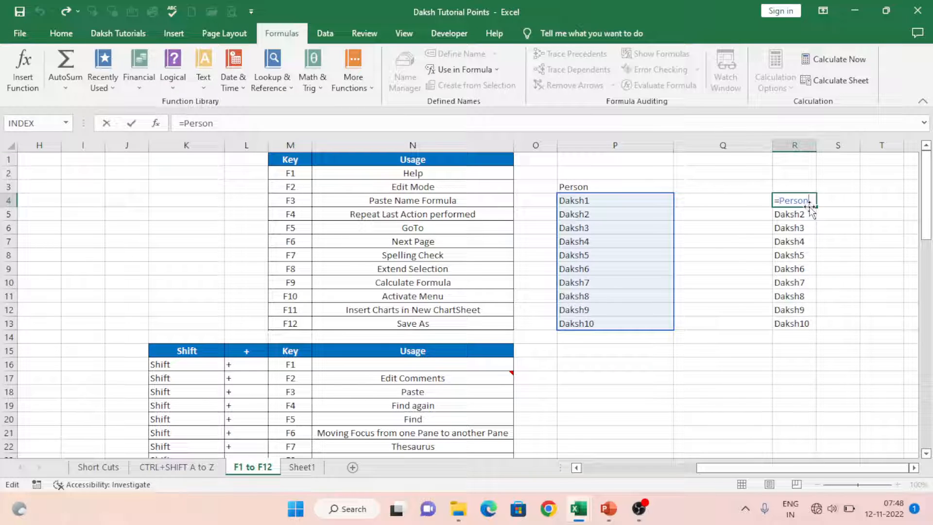
pyautogui.press('Escape')
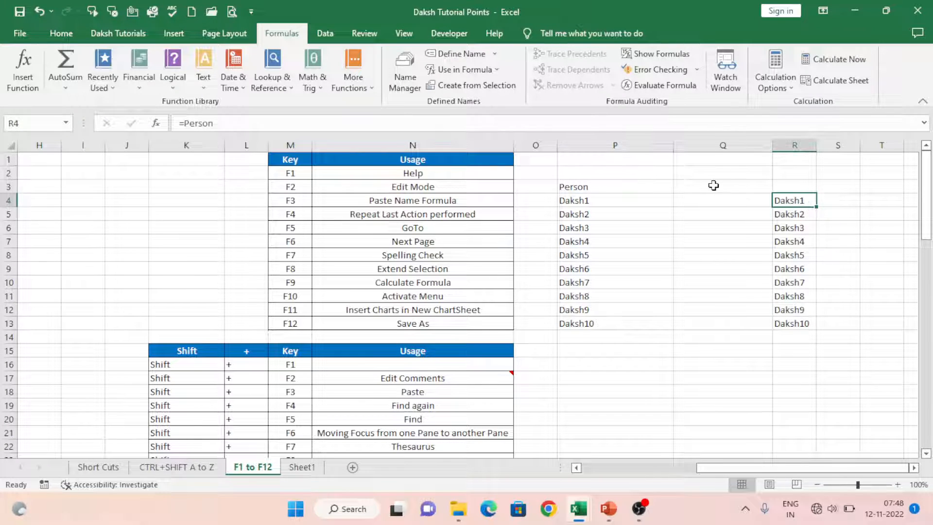
# Step: Paste the defined name Manager1 as a formula into cell Q4 and enter it
pyautogui.click(705, 202)
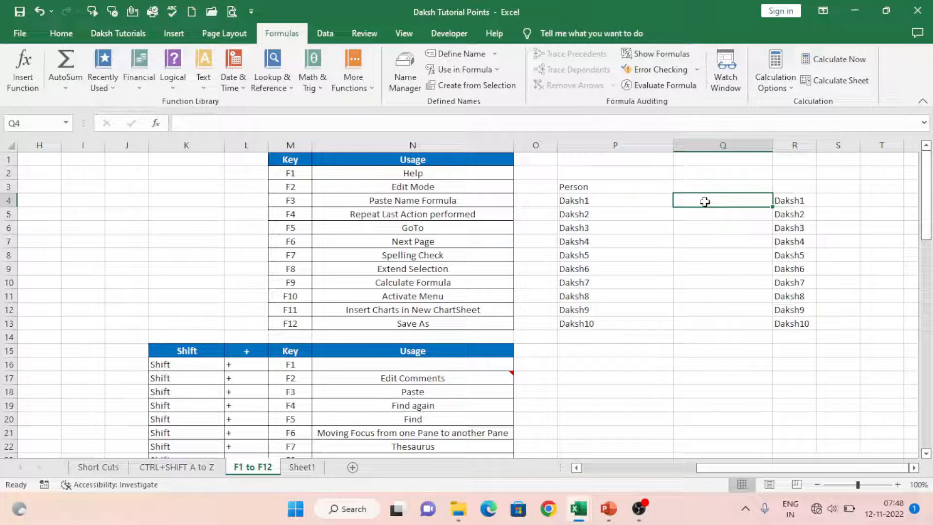
pyautogui.press('F3')
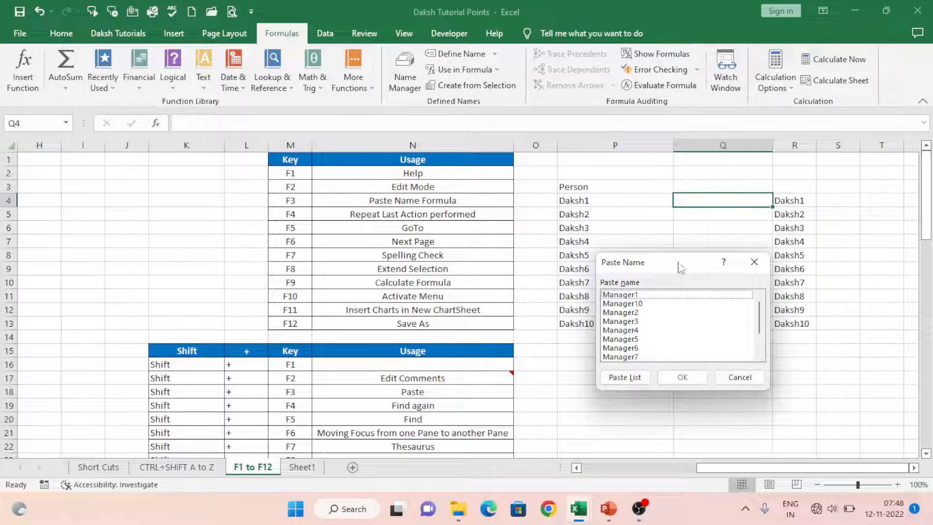
pyautogui.click(628, 297)
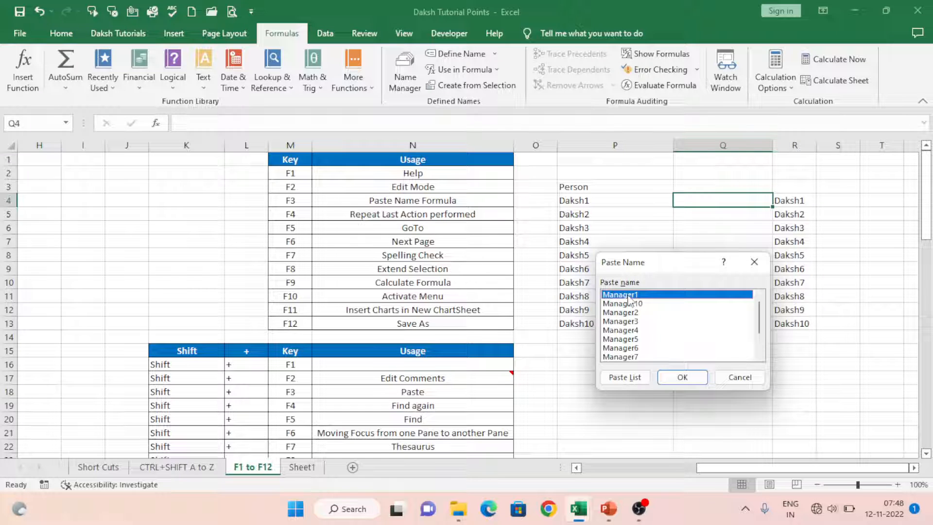
pyautogui.click(685, 378)
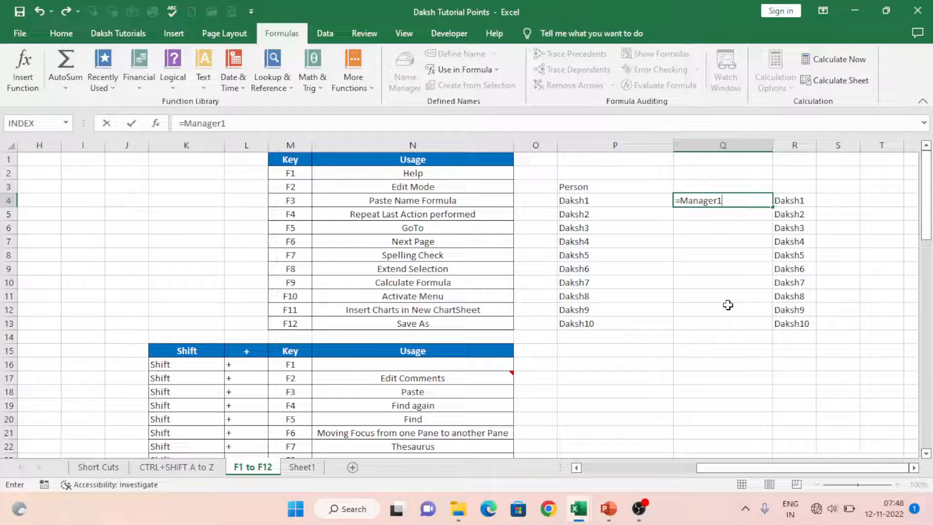
pyautogui.hotkey('ctrl', 'Return')
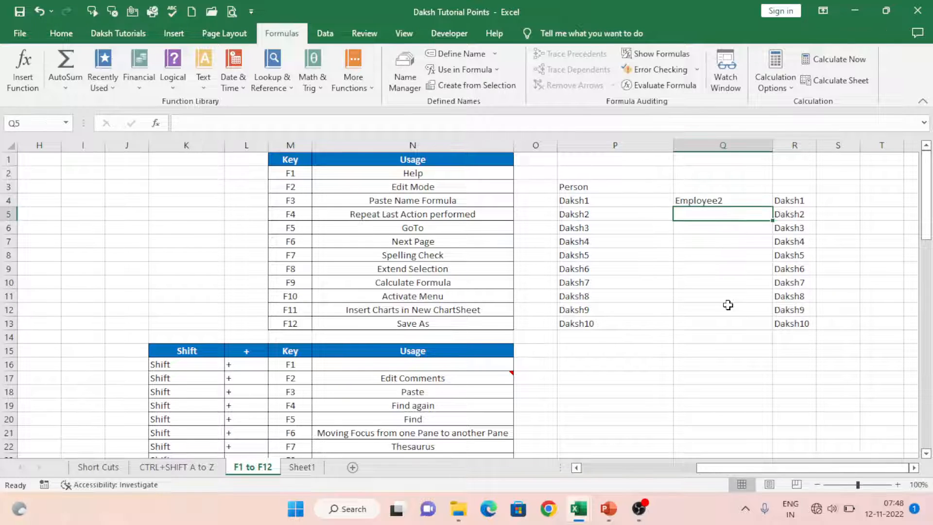
# Step: Copy the =Manager1 formula from cell Q4 down through Q13
pyautogui.hotkey('ctrl', 'c')
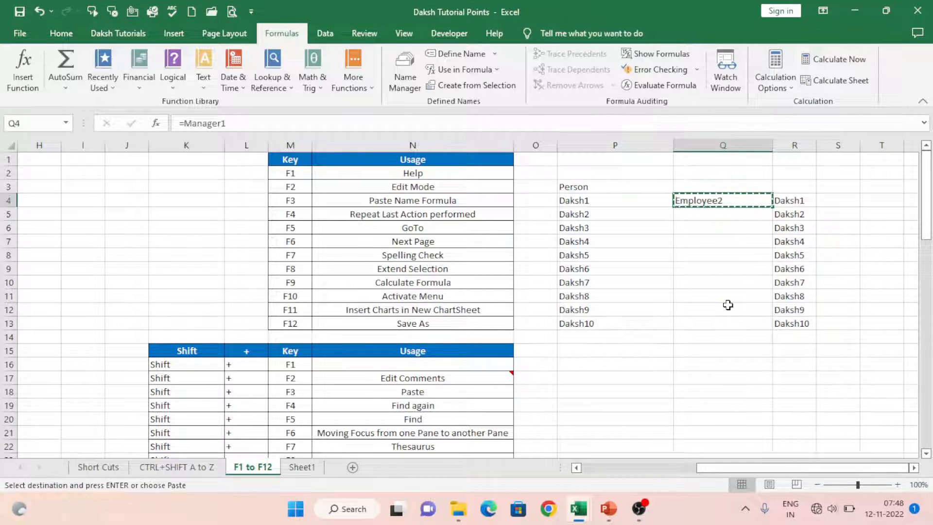
pyautogui.hotkey('shift', 'Down')
pyautogui.hotkey('shift', 'Down')
pyautogui.hotkey('shift', 'Down')
pyautogui.hotkey('shift', 'Down')
pyautogui.hotkey('shift', 'Down')
pyautogui.hotkey('shift', 'Down')
pyautogui.hotkey('shift', 'Down')
pyautogui.hotkey('shift', 'Down')
pyautogui.hotkey('shift', 'Down')
pyautogui.hotkey('ctrl', 'v')
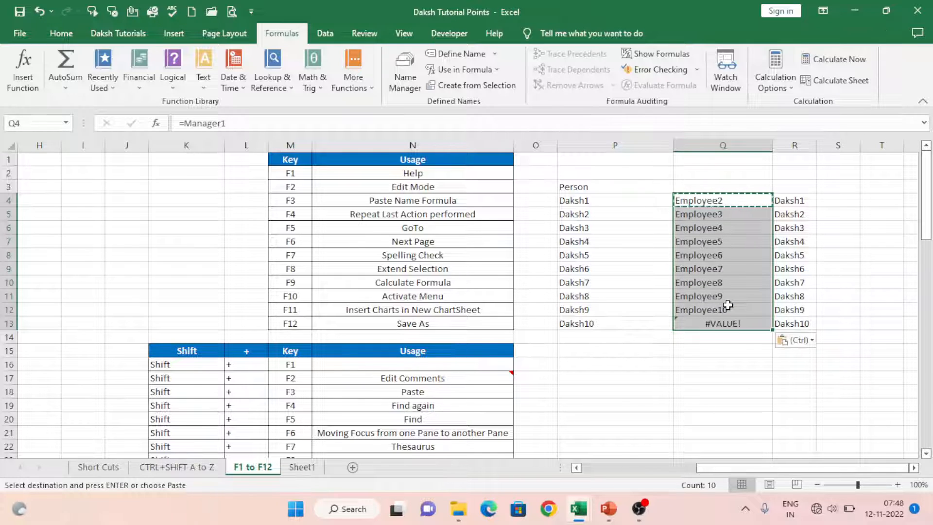
# Step: Clear the Manager1 formula from cell Q13 and check the remaining formulas in Q4:Q12
pyautogui.click(731, 322)
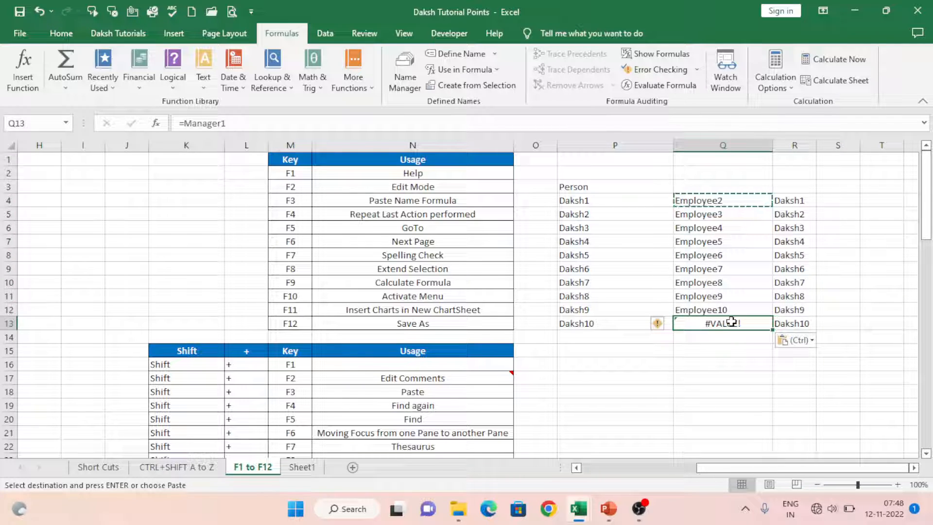
pyautogui.press('Delete')
pyautogui.press('Up')
pyautogui.press('Up')
pyautogui.press('Up')
pyautogui.press('Up')
pyautogui.press('Up')
pyautogui.press('Up')
pyautogui.press('Up')
pyautogui.press('Up')
pyautogui.press('Up')
pyautogui.hotkey('ctrl', 'shift', 'Down')
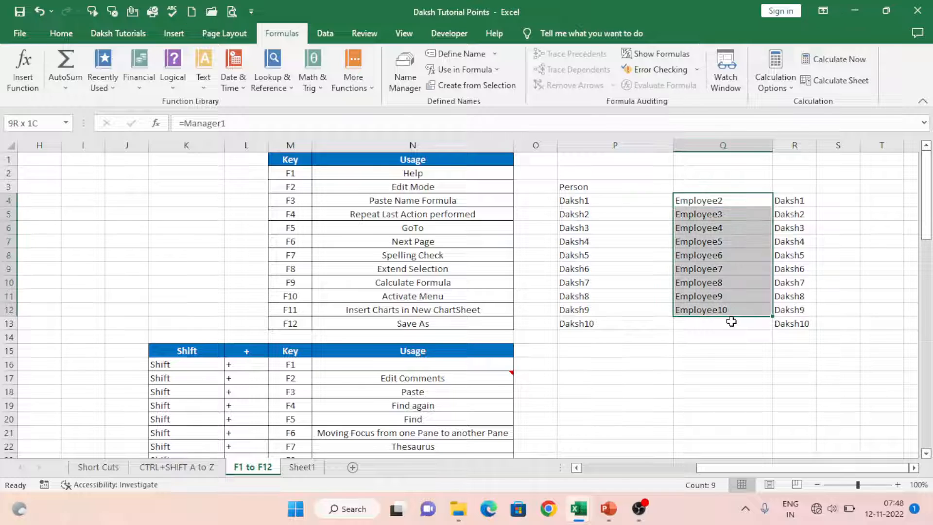
pyautogui.hotkey('ctrl', 'shift', 'Up')
pyautogui.press('Left')
pyautogui.press('Left')
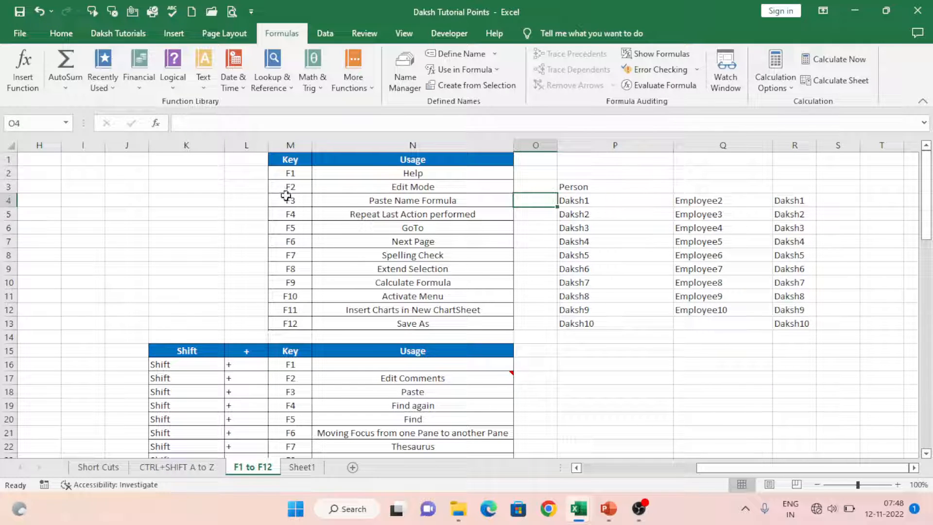
# Step: Enter a sample first name in cell P17, below the Person list
pyautogui.click(414, 201)
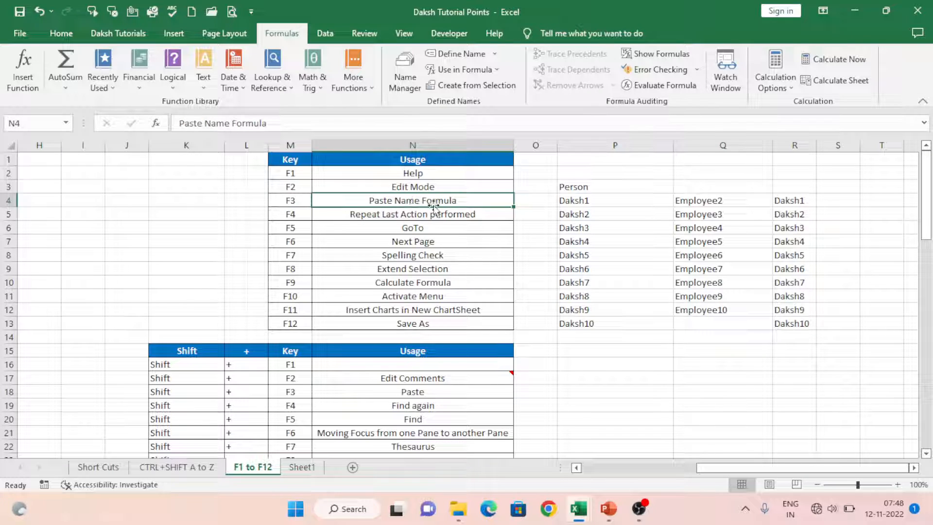
pyautogui.click(410, 217)
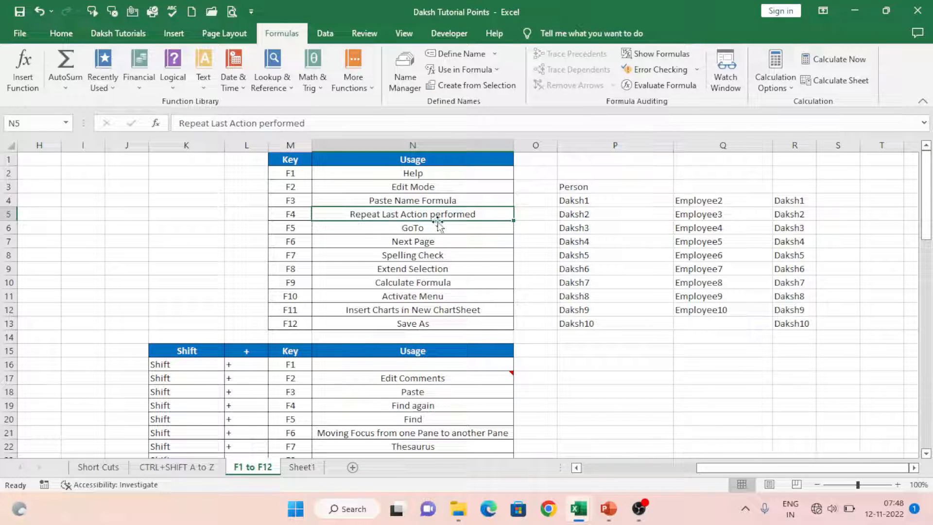
pyautogui.click(594, 186)
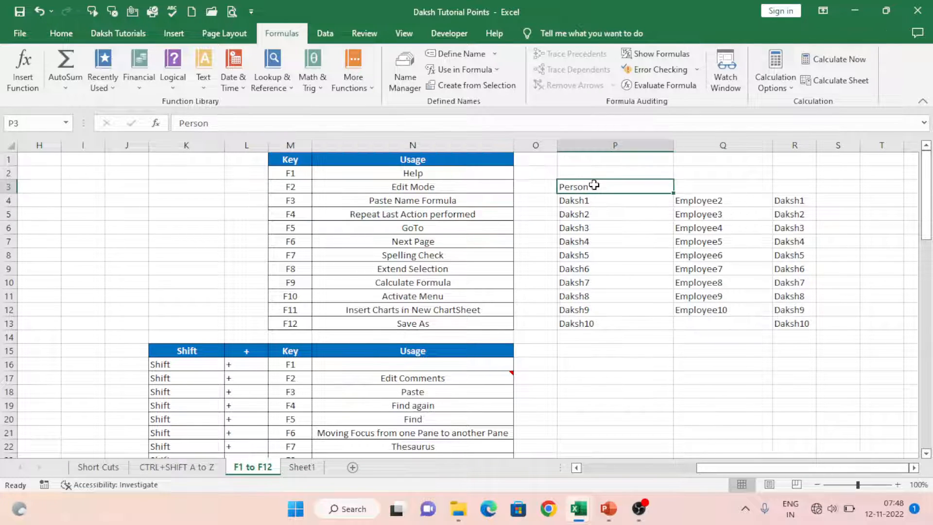
pyautogui.click(578, 375)
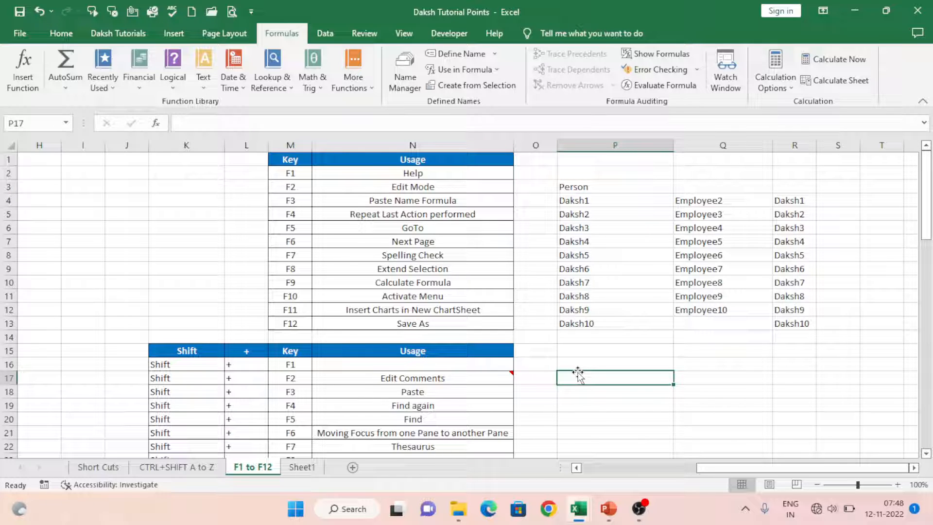
pyautogui.write('Daksh')
pyautogui.press('Return')
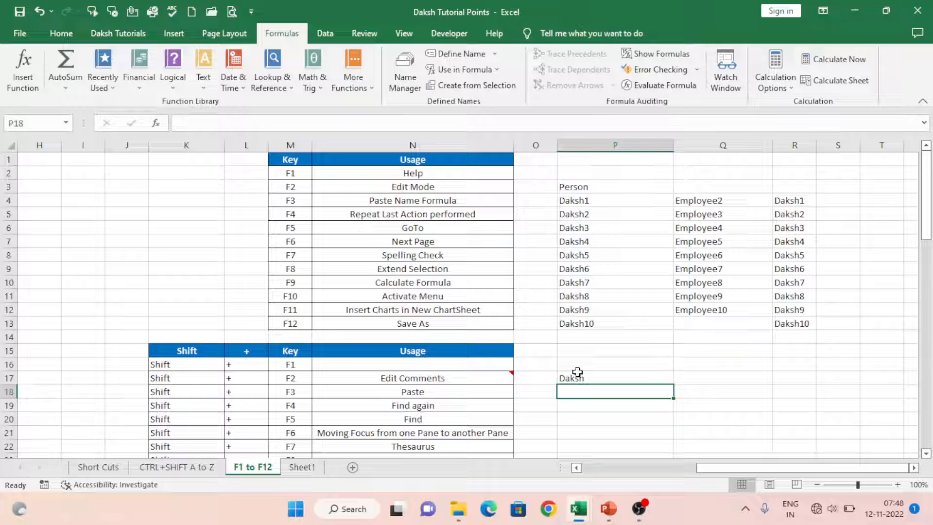
# Step: Copy the name in P17 into cells P18 and P19
pyautogui.click(577, 374)
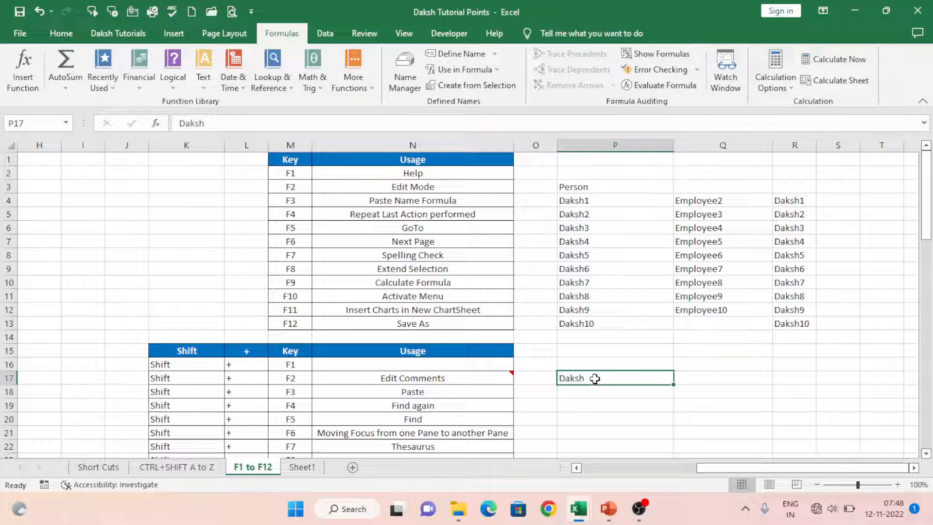
pyautogui.hotkey('ctrl', 'c')
pyautogui.press('Down')
pyautogui.hotkey('ctrl', 'v')
pyautogui.press('Down')
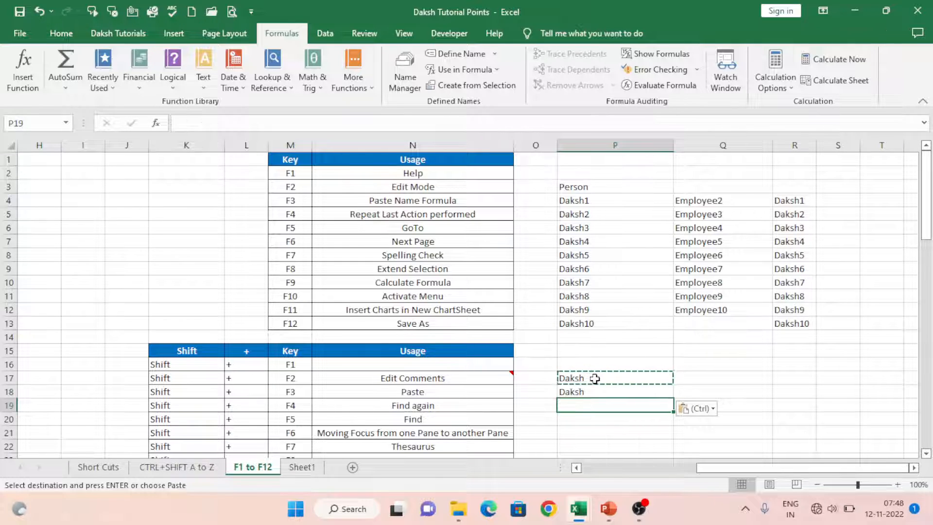
pyautogui.hotkey('ctrl', 'v')
pyautogui.press('Down')
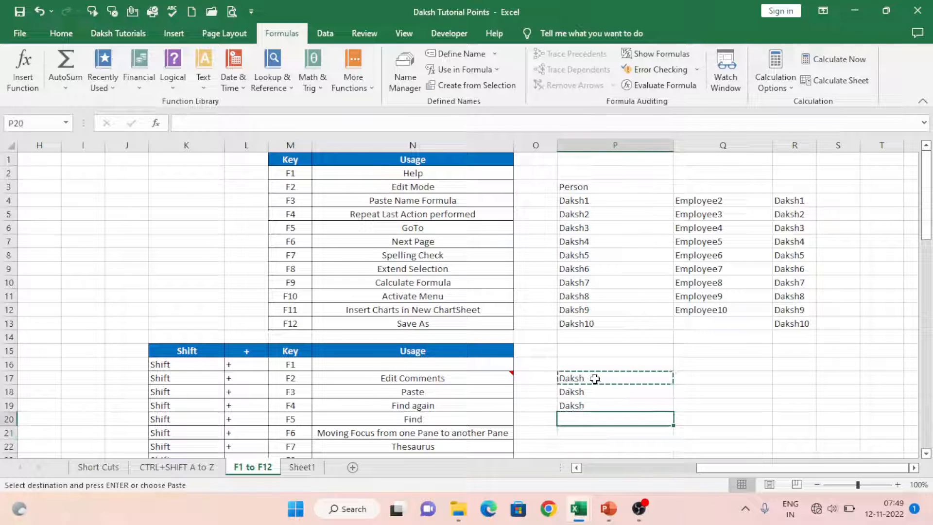
# Step: Copy the name in P18 into cells P20 and P21 and end copy mode
pyautogui.press('Up')
pyautogui.press('Up')
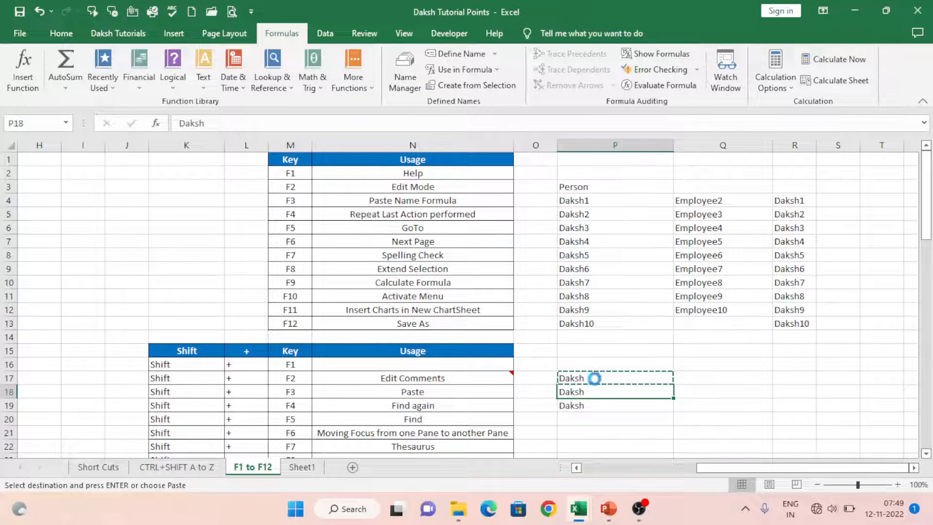
pyautogui.hotkey('ctrl', 'c')
pyautogui.press('Down')
pyautogui.press('Down')
pyautogui.hotkey('ctrl', 'v')
pyautogui.press('Down')
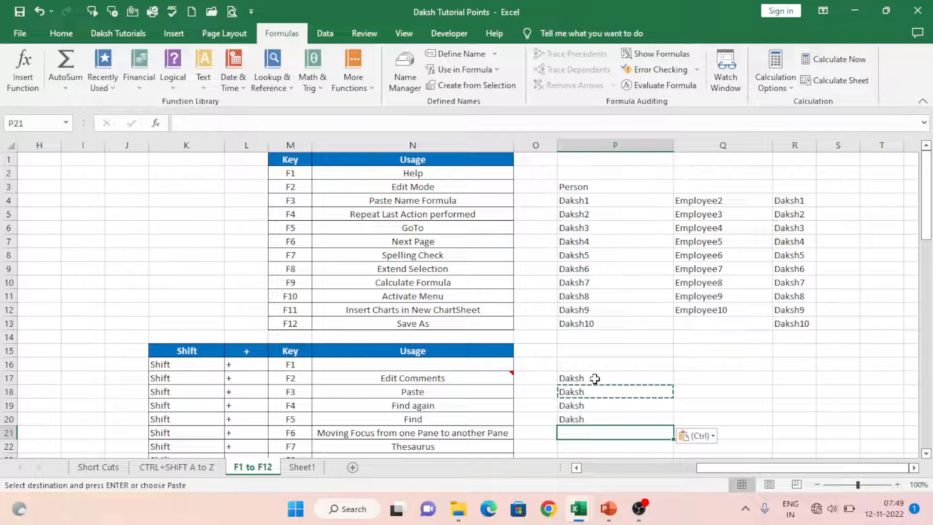
pyautogui.press('Return')
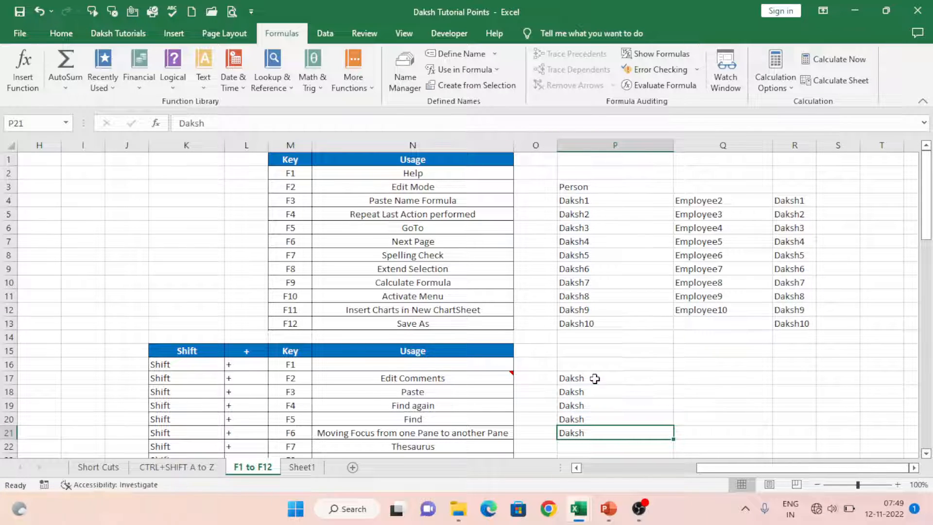
# Step: Fill cell P17 with green
pyautogui.scroll(-2, 599, 409)
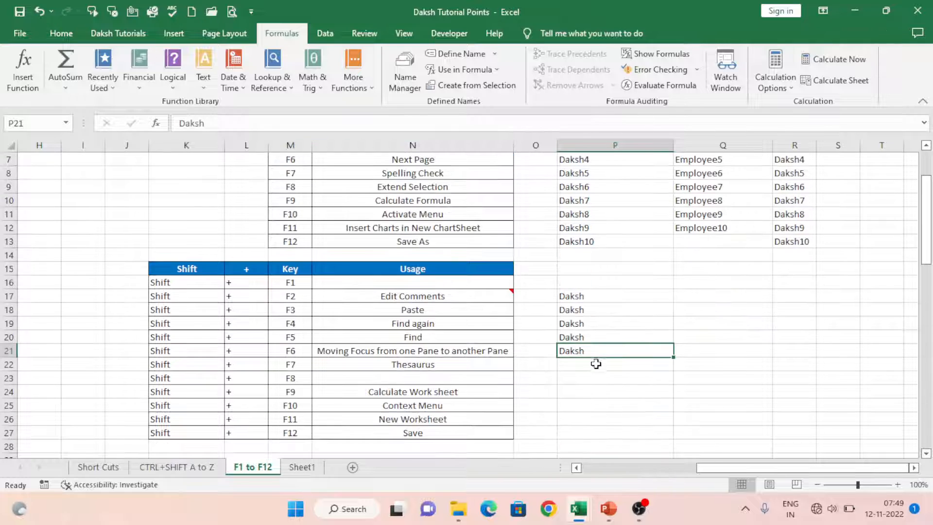
pyautogui.click(587, 300)
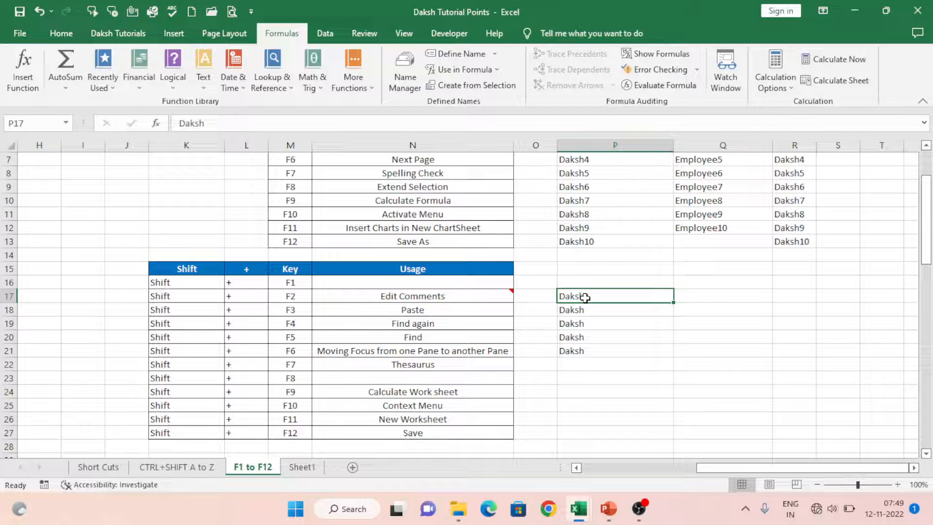
pyautogui.click(78, 37)
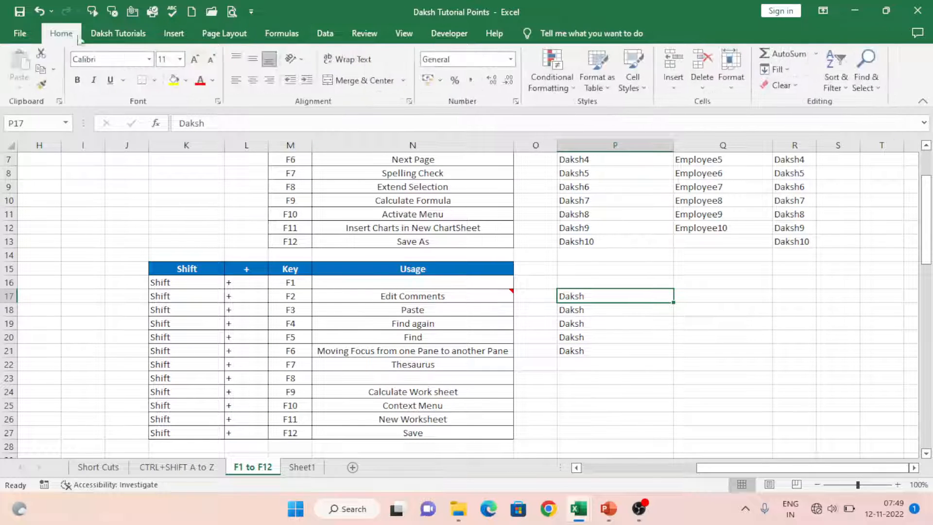
pyautogui.click(186, 80)
pyautogui.click(231, 186)
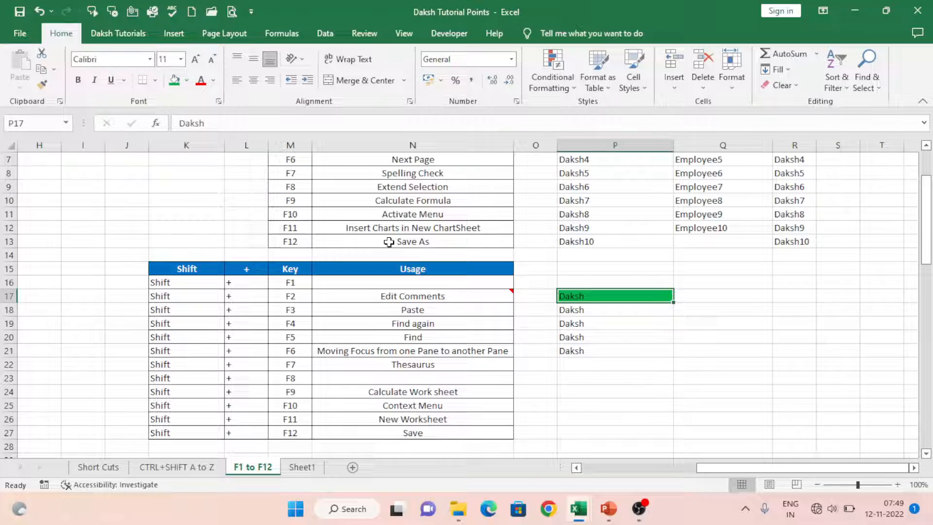
# Step: Repeat the last green fill on the name cells P20 and P19
pyautogui.click(588, 334)
pyautogui.press('F4')
pyautogui.click(587, 322)
pyautogui.press('F4')
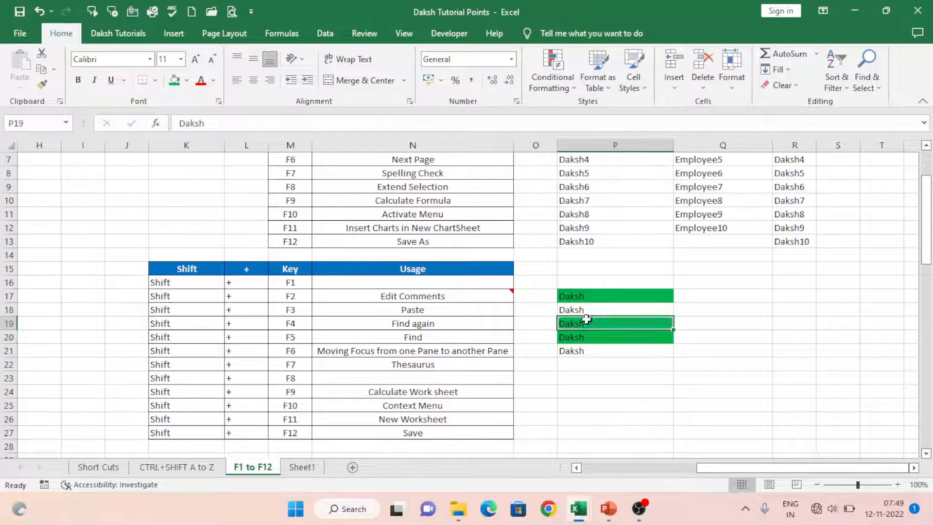
# Step: Repeat the green fill on the empty cells Q18, Q15, S17, Q22, S23, Q25, P25 and P23
pyautogui.click(721, 309)
pyautogui.press('F4')
pyautogui.click(769, 264)
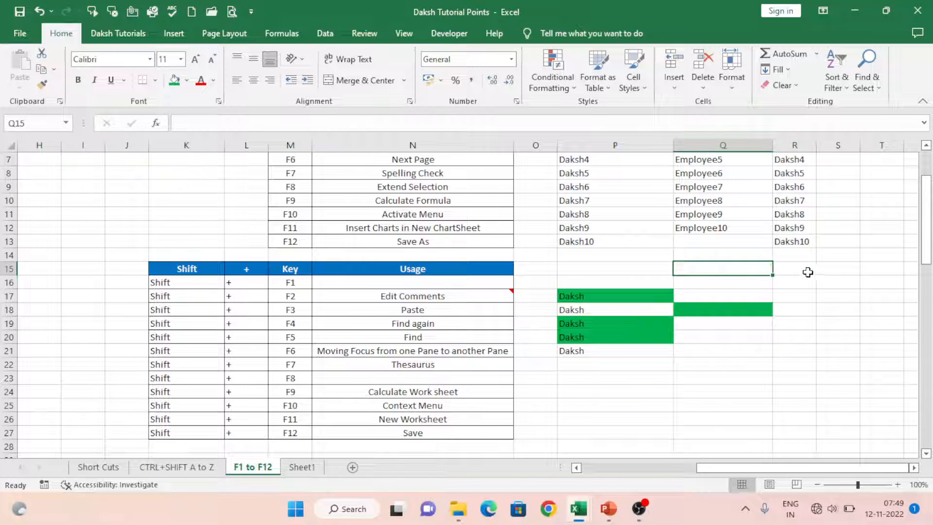
pyautogui.press('F4')
pyautogui.click(838, 295)
pyautogui.press('F4')
pyautogui.click(756, 364)
pyautogui.press('F4')
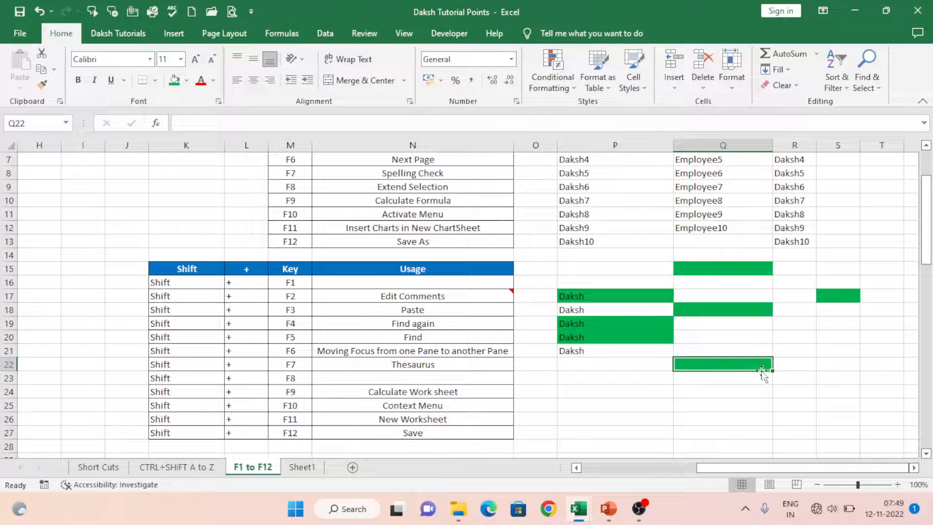
pyautogui.click(833, 380)
pyautogui.press('F4')
pyautogui.click(696, 403)
pyautogui.press('F4')
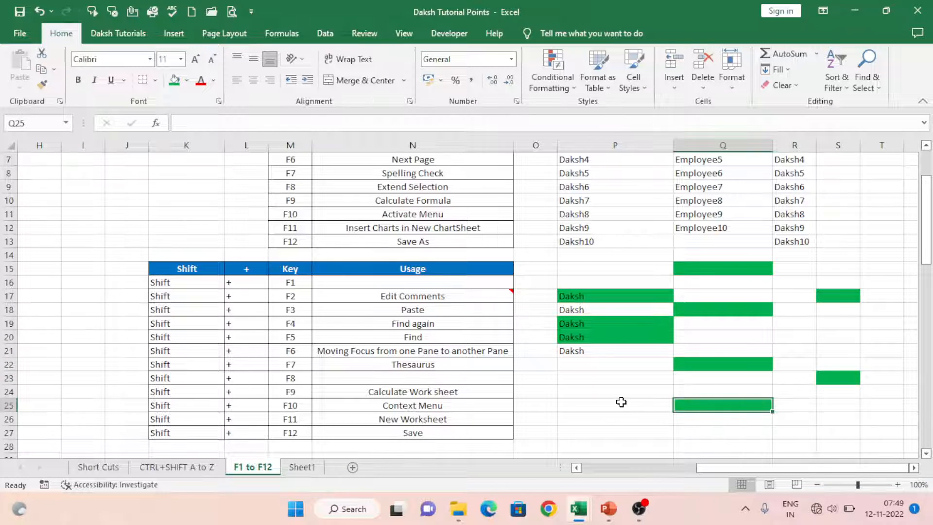
pyautogui.click(622, 402)
pyautogui.press('F4')
pyautogui.click(619, 378)
pyautogui.press('F4')
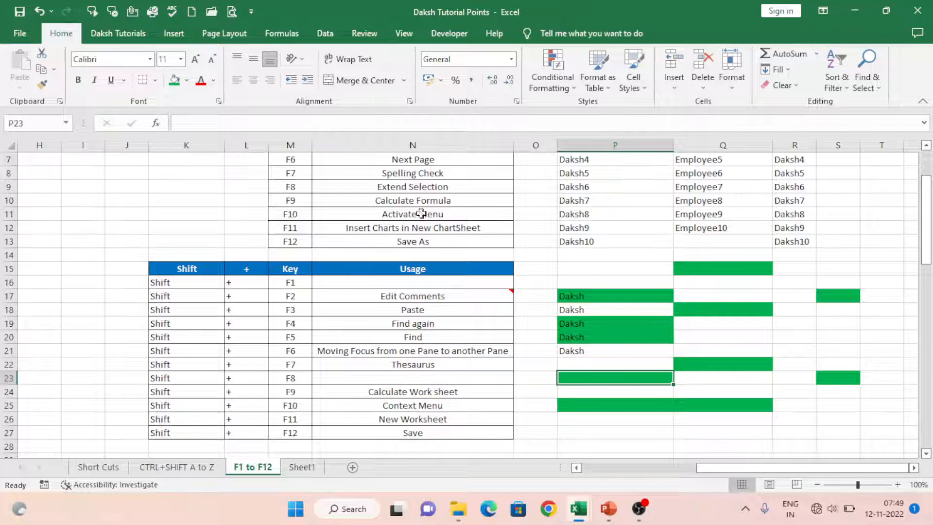
# Step: Jump to cell Q10 with the Go To command
pyautogui.scroll(2, 317, 188)
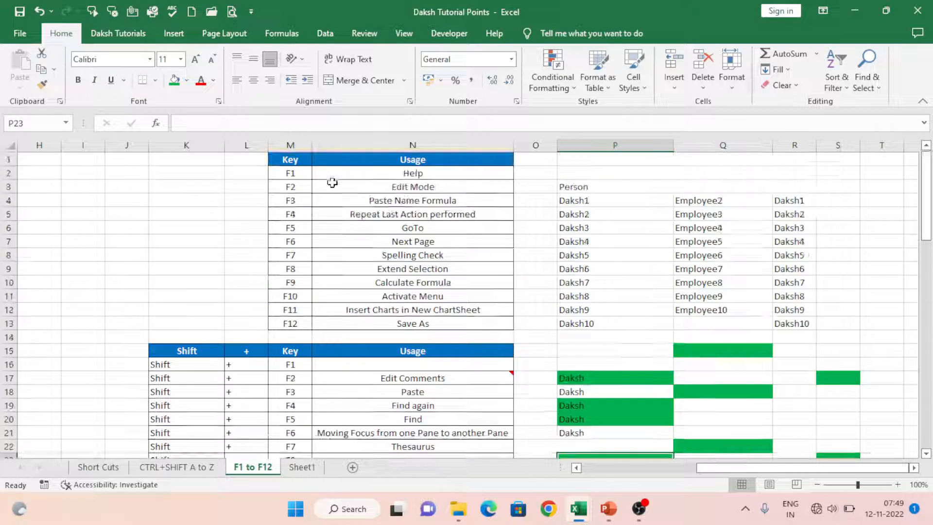
pyautogui.click(368, 214)
pyautogui.click(421, 231)
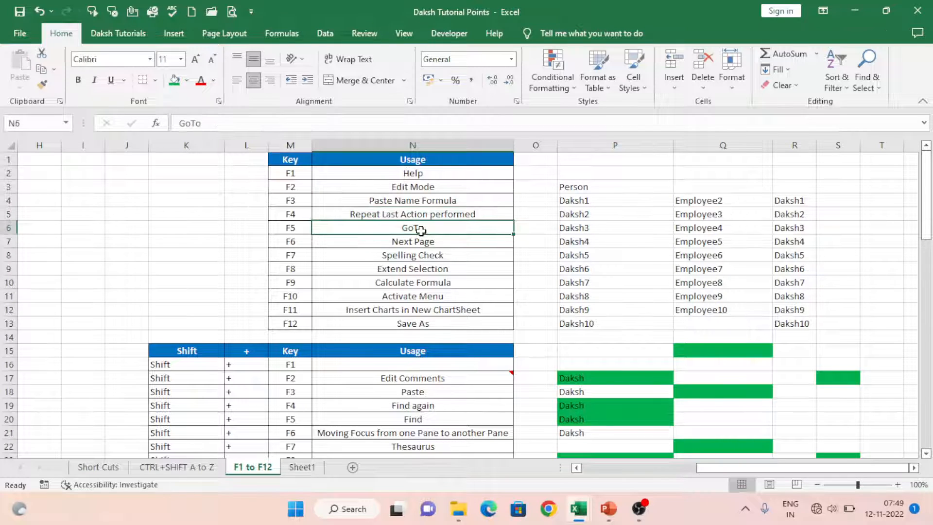
pyautogui.press('F5')
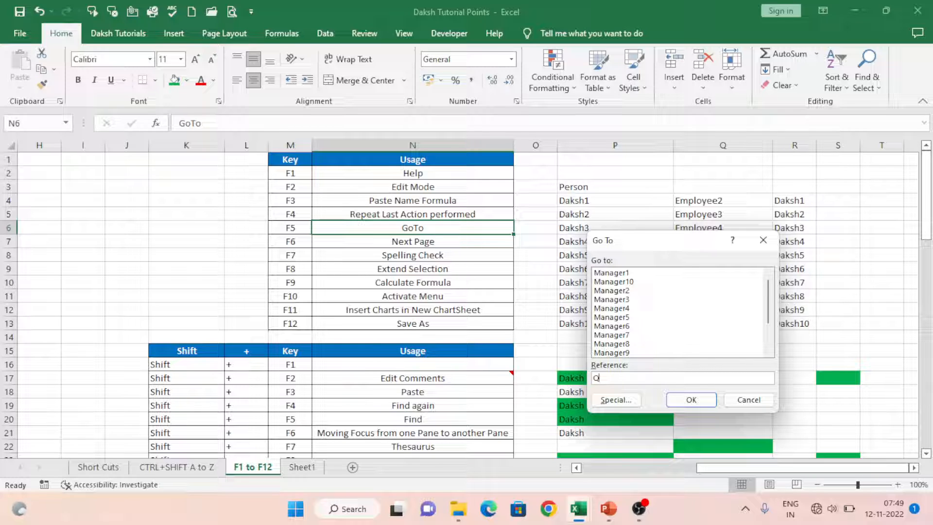
pyautogui.write('Q10')
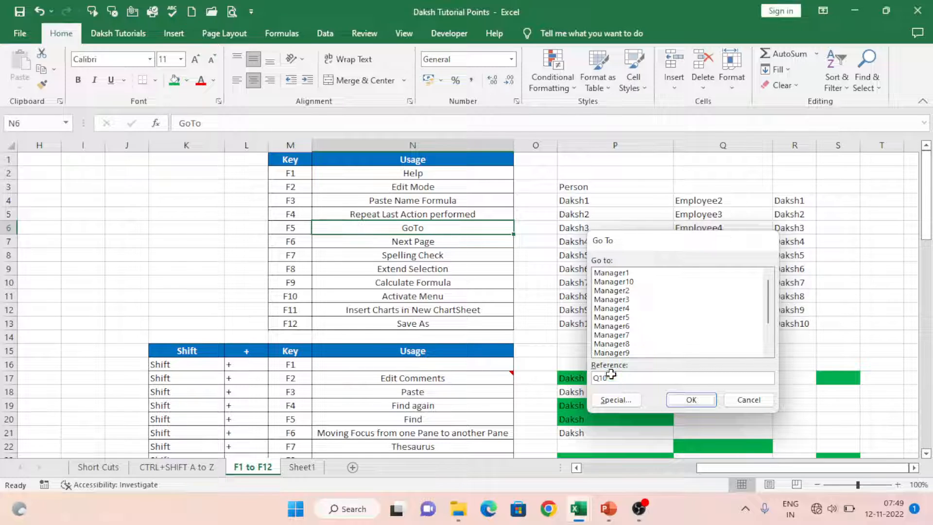
pyautogui.press('Return')
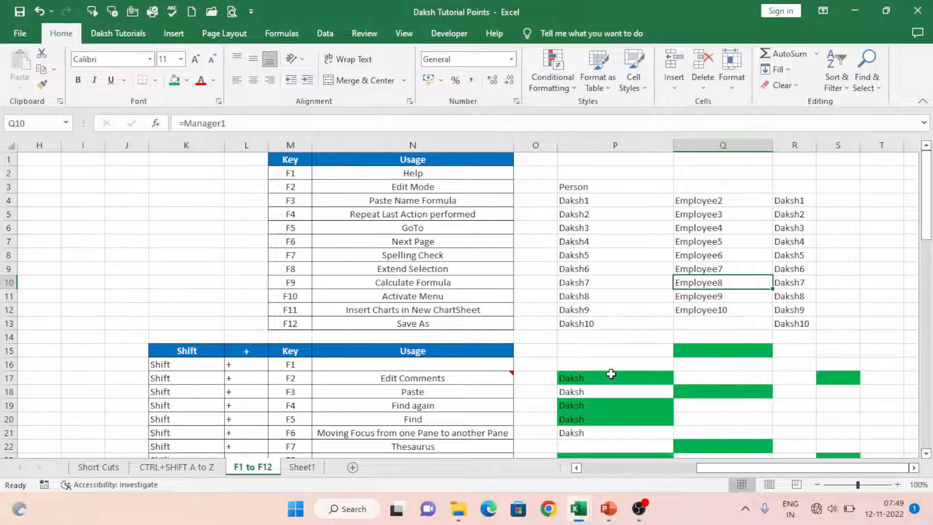
# Step: Use Go To to select the named range Person, then return to the F5 entry in the key table
pyautogui.click(618, 305)
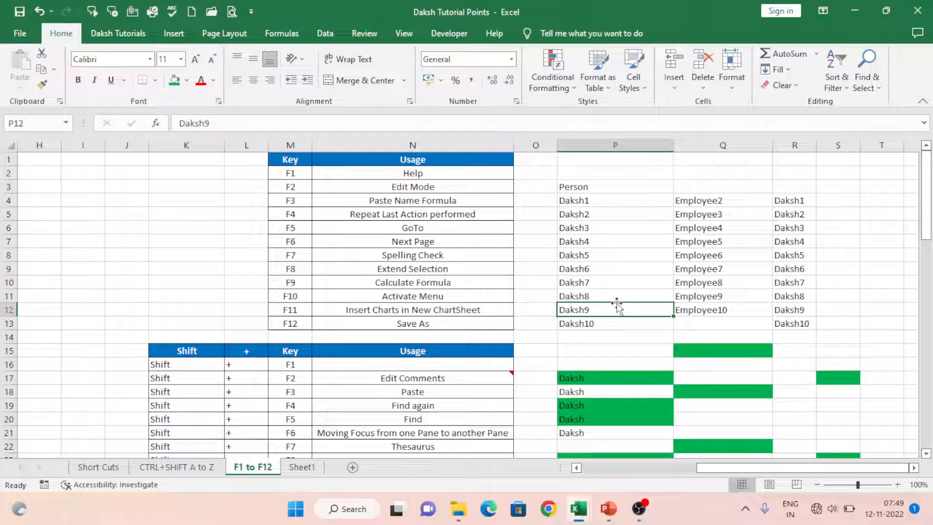
pyautogui.press('F5')
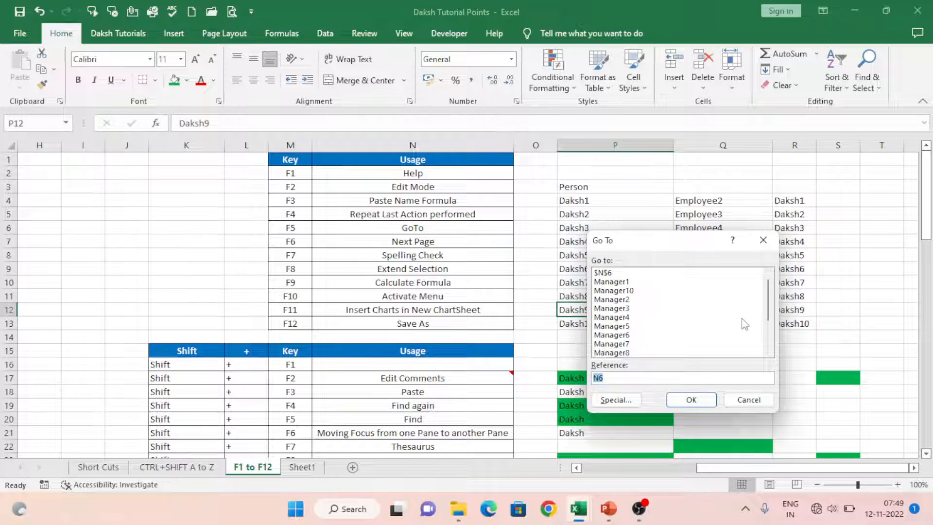
pyautogui.scroll(-3, 614, 318)
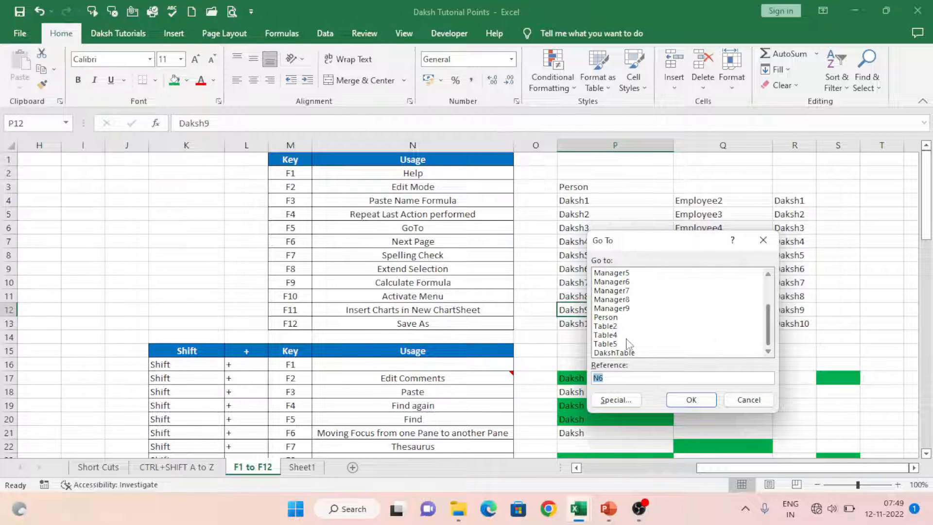
pyautogui.click(614, 317)
pyautogui.press('Return')
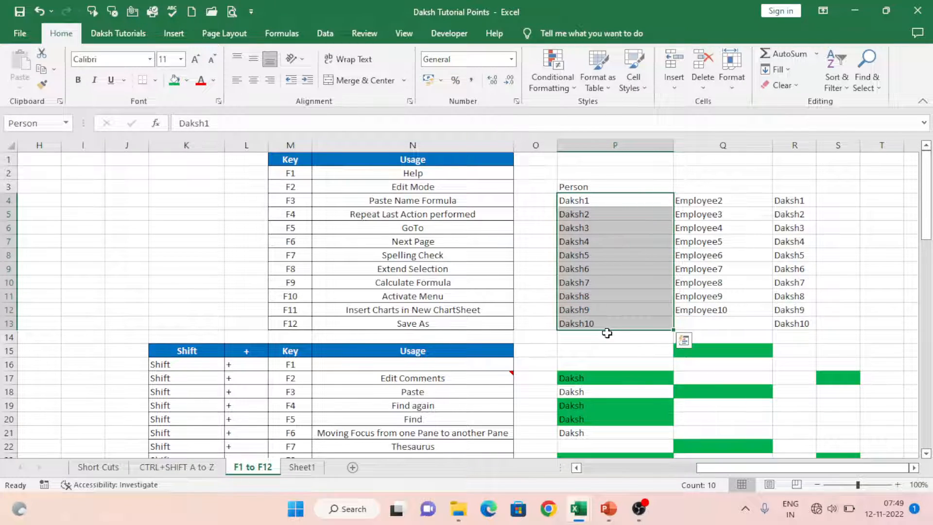
pyautogui.click(293, 229)
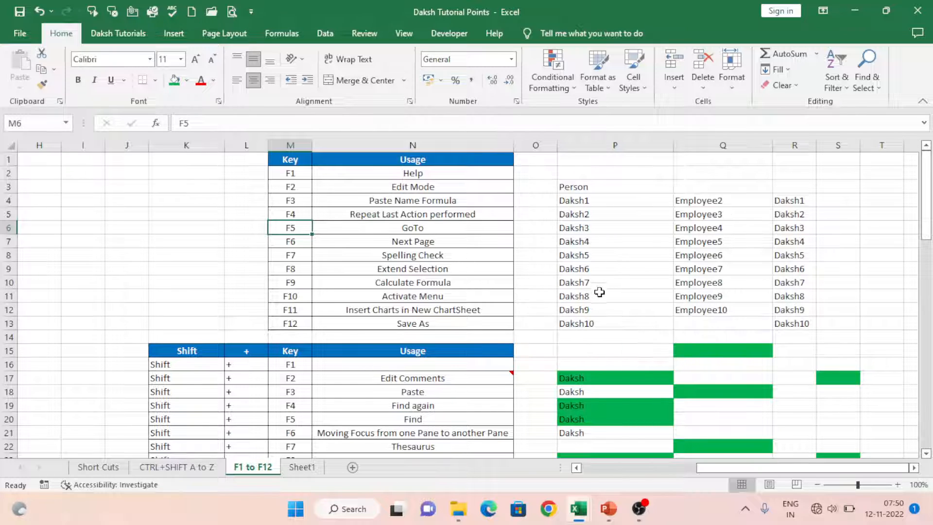
# Step: Open the Go To dialog from cell P15 to view its list of references, then cancel it
pyautogui.click(576, 349)
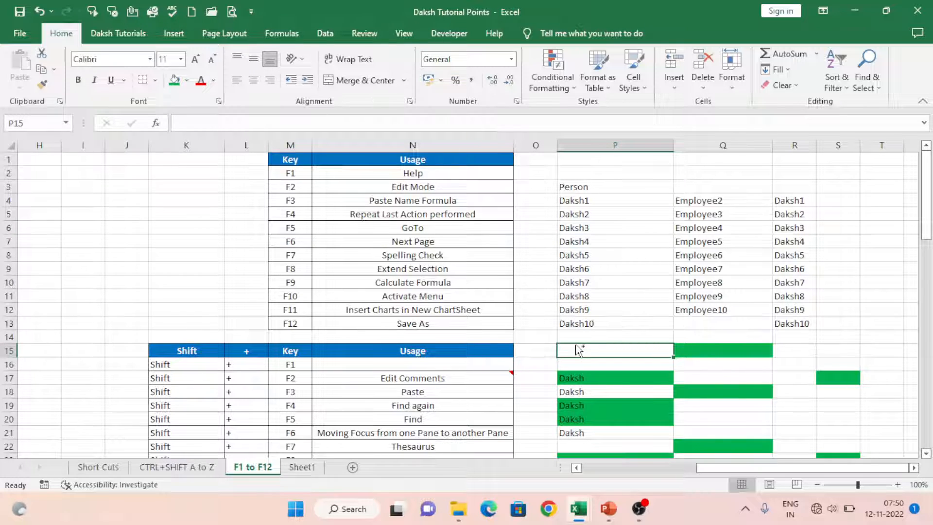
pyautogui.press('F5')
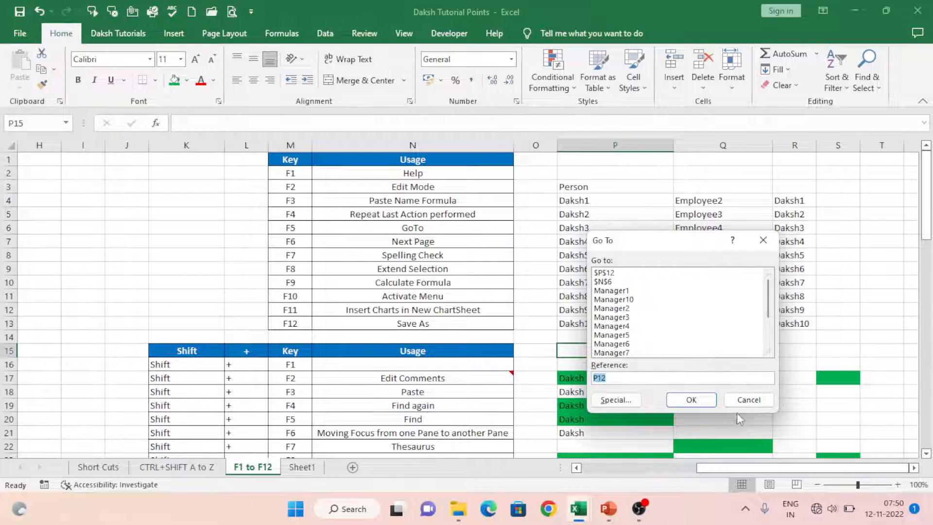
pyautogui.click(749, 400)
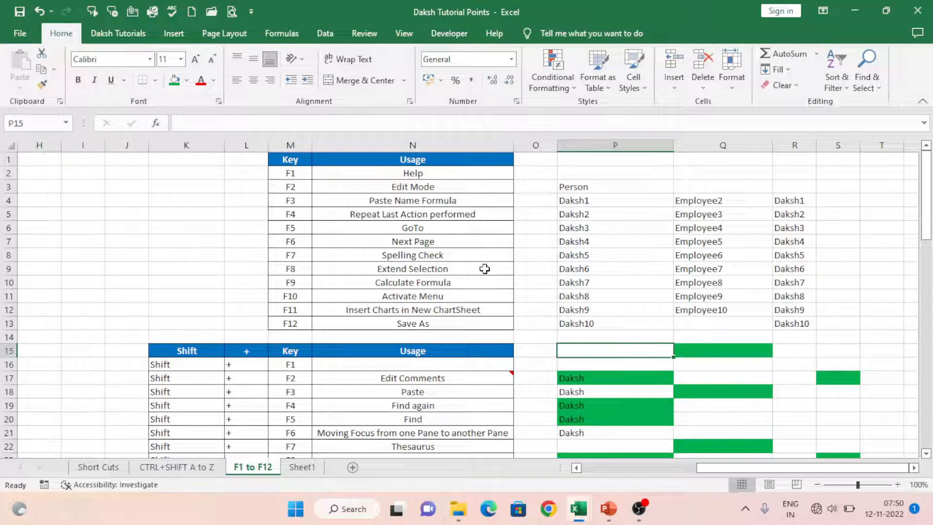
# Step: Correct the F6 usage entry in cell N7 of the key table to read Next Pane
pyautogui.click(393, 242)
pyautogui.click(614, 261)
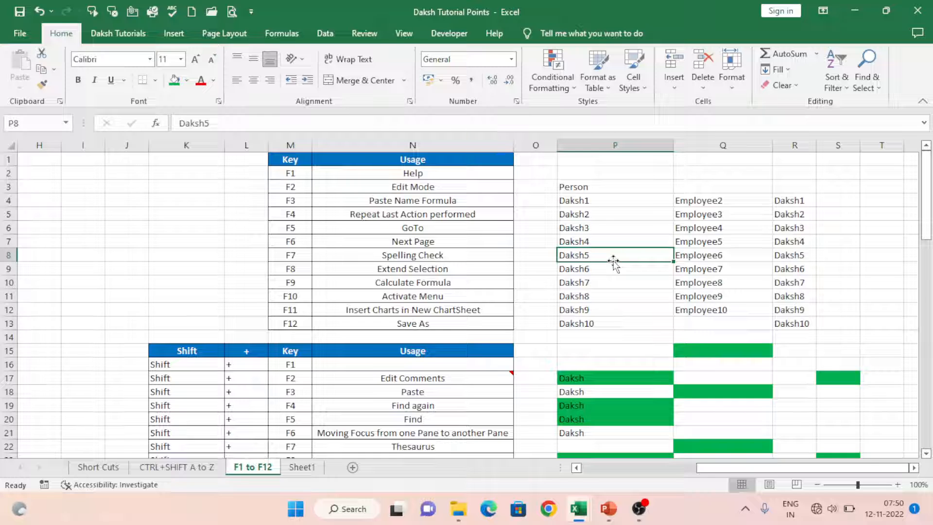
pyautogui.click(457, 238)
pyautogui.press('F2')
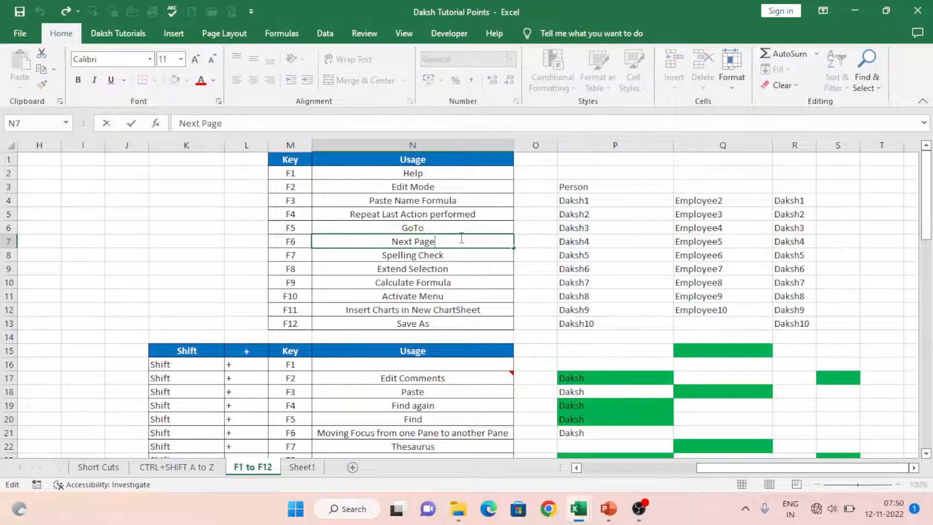
pyautogui.write('ne')
pyautogui.press('Return')
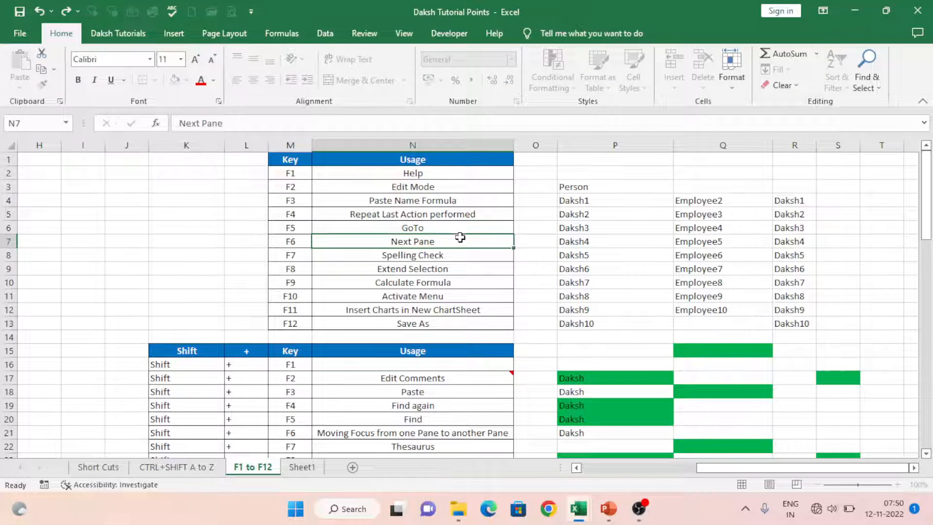
# Step: From cell P7, move the focus to the ribbon's key tips and back to the worksheet
pyautogui.press('Right')
pyautogui.press('Right')
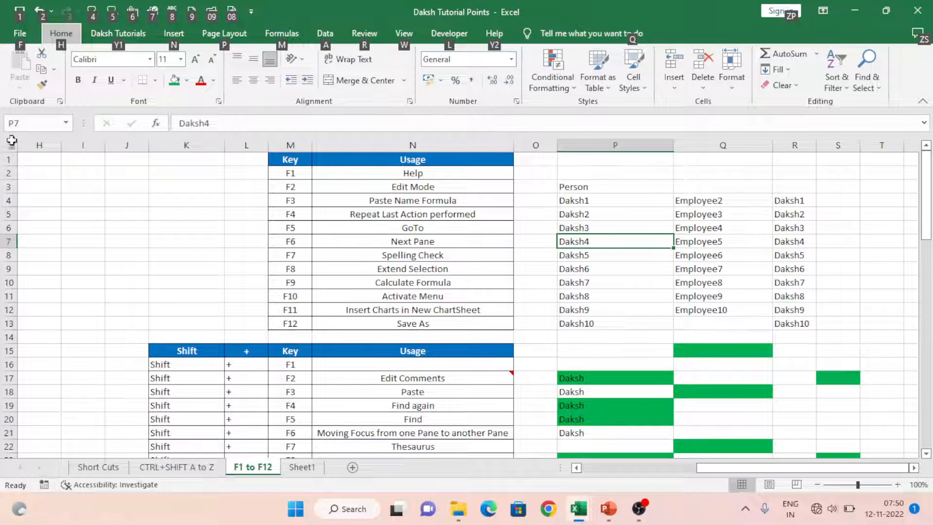
pyautogui.press('F10')
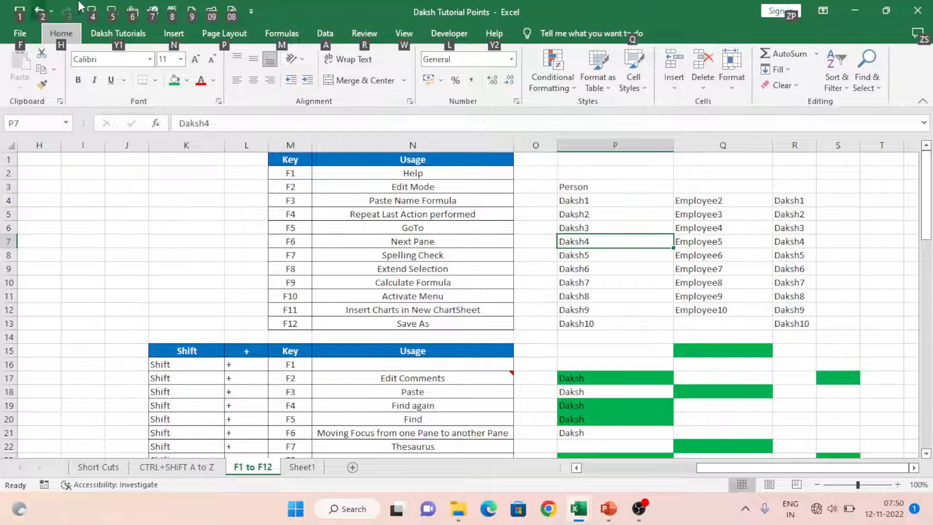
pyautogui.press('F10')
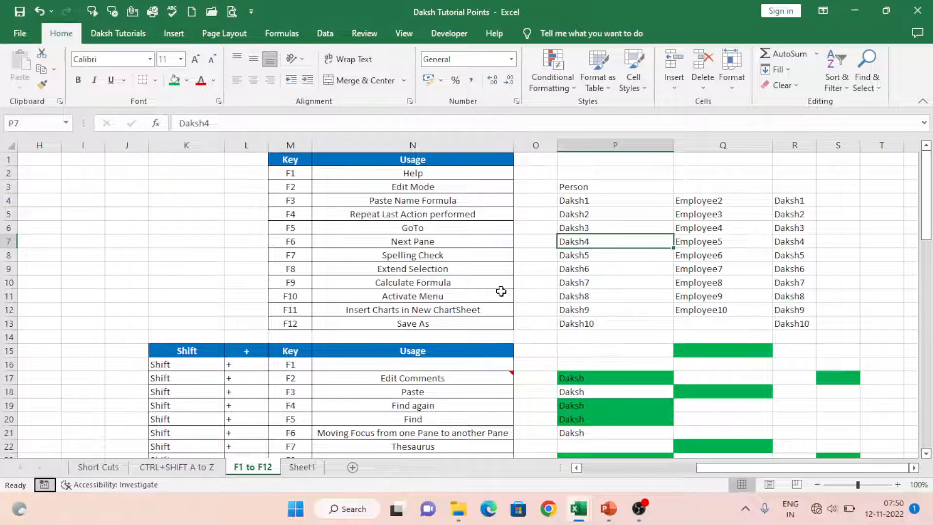
# Step: Run the spelling check for the F7 entry from the Person list and close it without changing any word
pyautogui.click(295, 254)
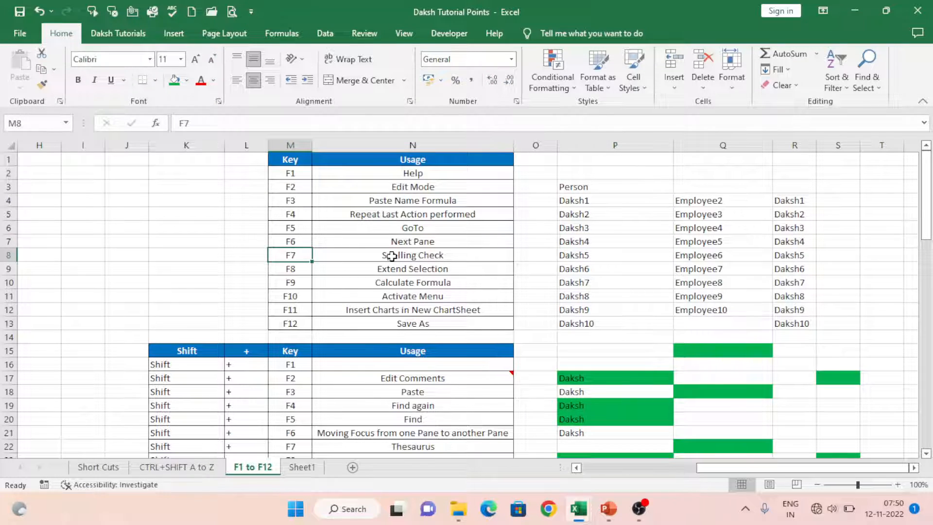
pyautogui.click(595, 251)
pyautogui.press('F7')
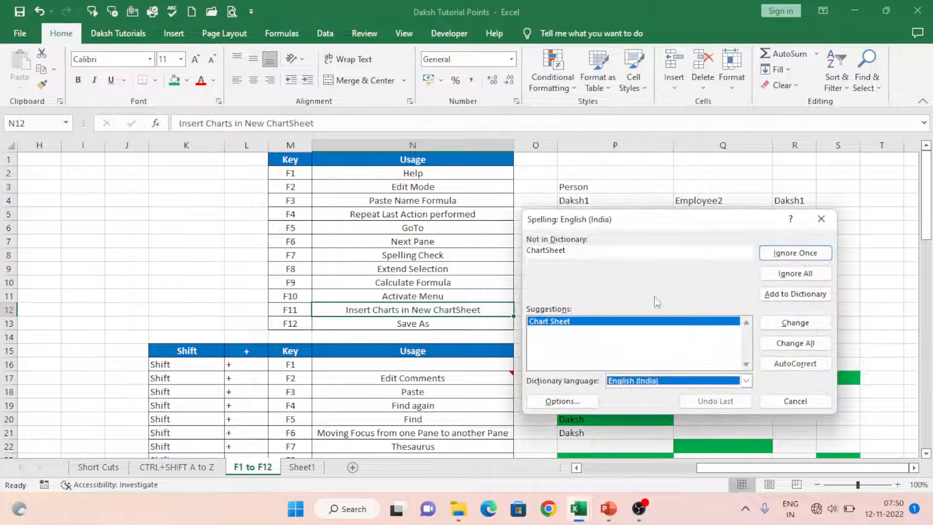
pyautogui.click(823, 218)
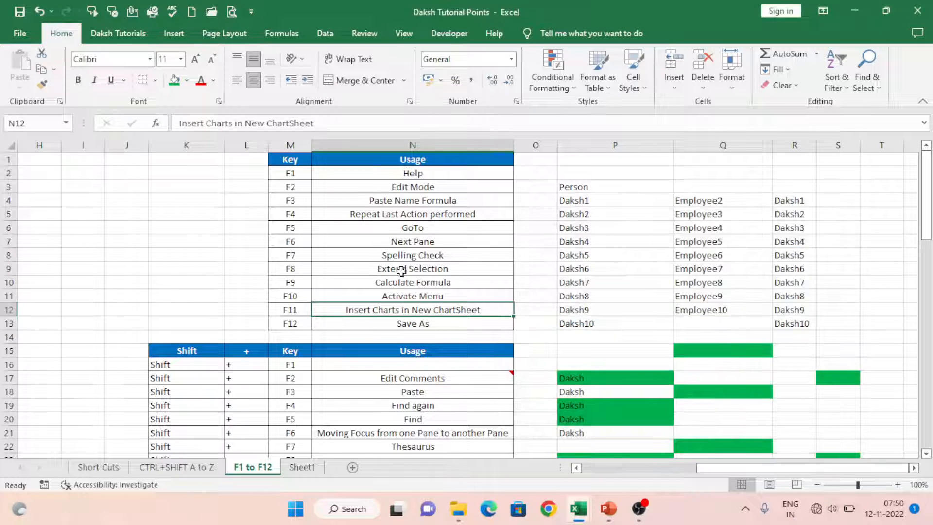
# Step: For the F8 entry, make ordinary selections in the name columns P and R, including P5:P9 and R5:R11
pyautogui.click(296, 268)
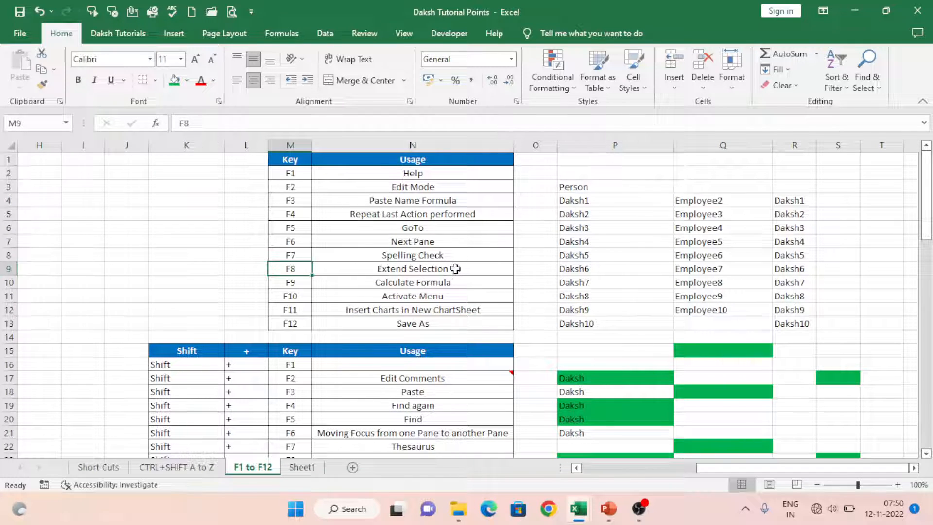
pyautogui.moveTo(581, 213); pyautogui.dragTo(583, 269)
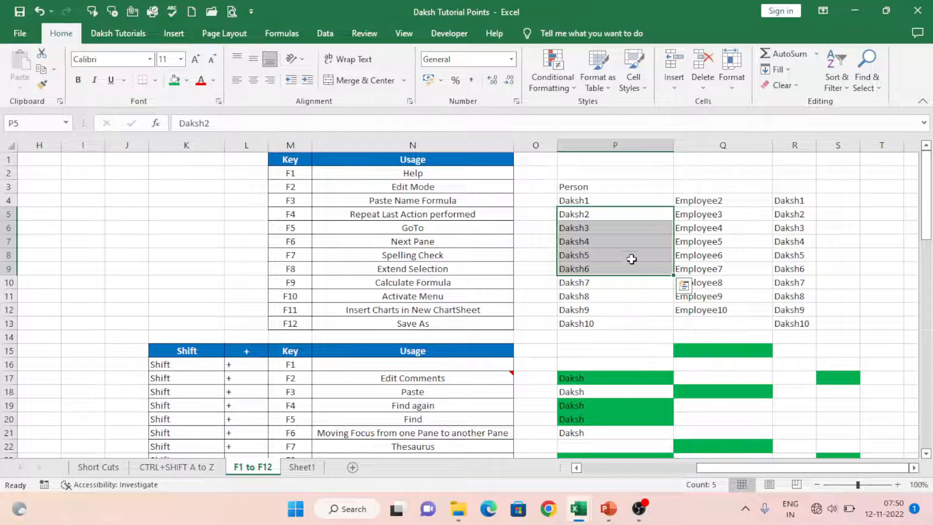
pyautogui.moveTo(782, 214); pyautogui.dragTo(792, 295)
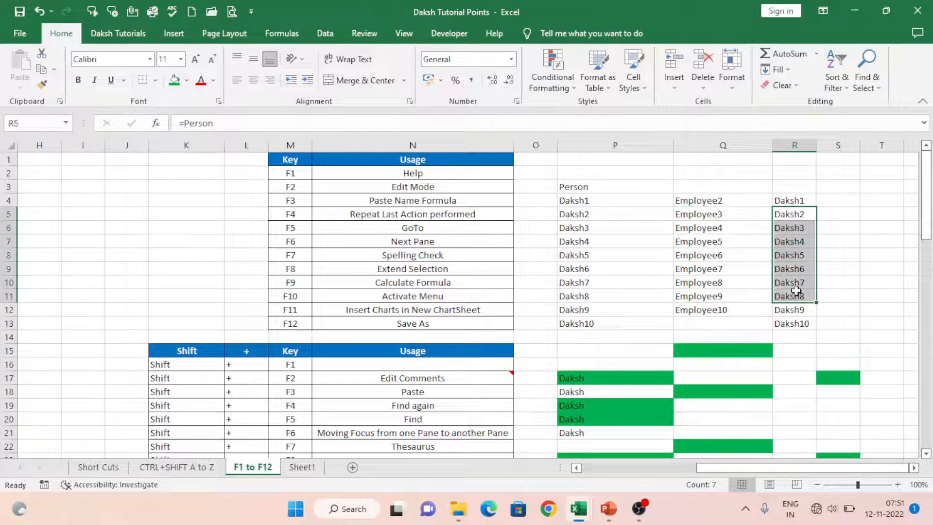
pyautogui.moveTo(589, 203); pyautogui.dragTo(592, 270)
pyautogui.moveTo(777, 200); pyautogui.dragTo(783, 238)
pyautogui.moveTo(577, 201); pyautogui.dragTo(589, 268)
# Step: Use Extend Selection mode anchored at P11 to stretch the selection to P7, R8, M5, J3, S11 and S14
pyautogui.click(591, 297)
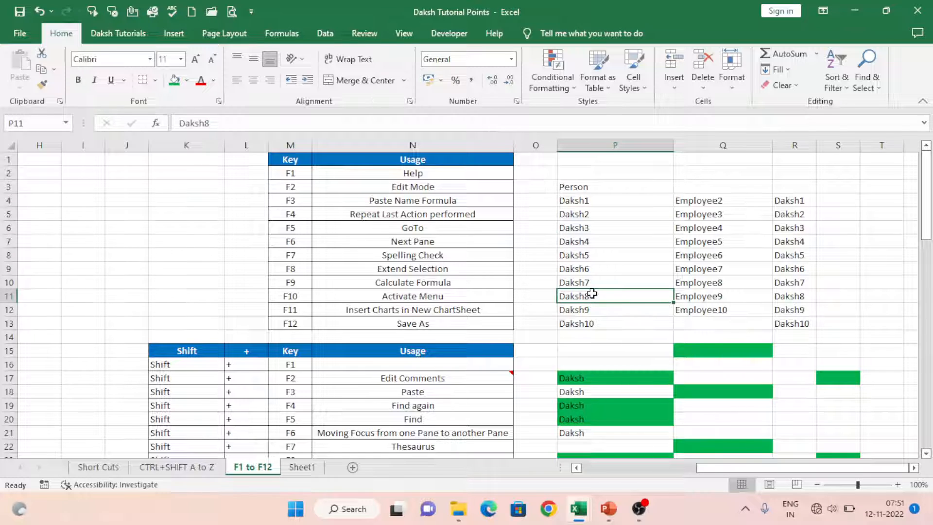
pyautogui.press('F8')
pyautogui.click(597, 238)
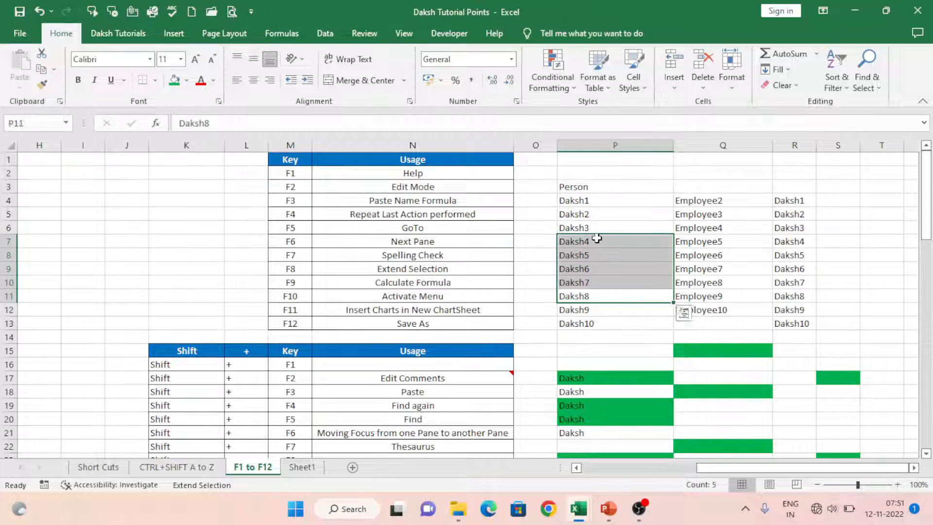
pyautogui.moveTo(764, 237); pyautogui.dragTo(783, 257)
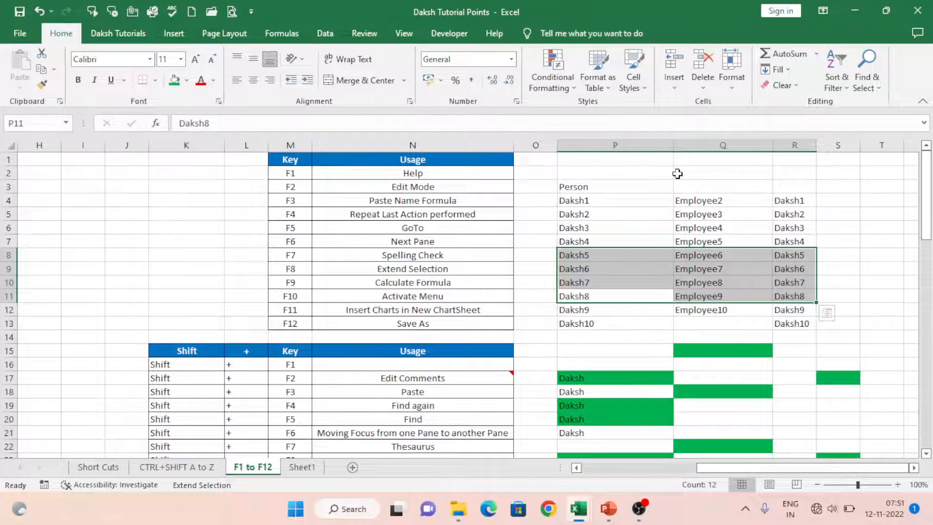
pyautogui.click(678, 173)
pyautogui.click(286, 210)
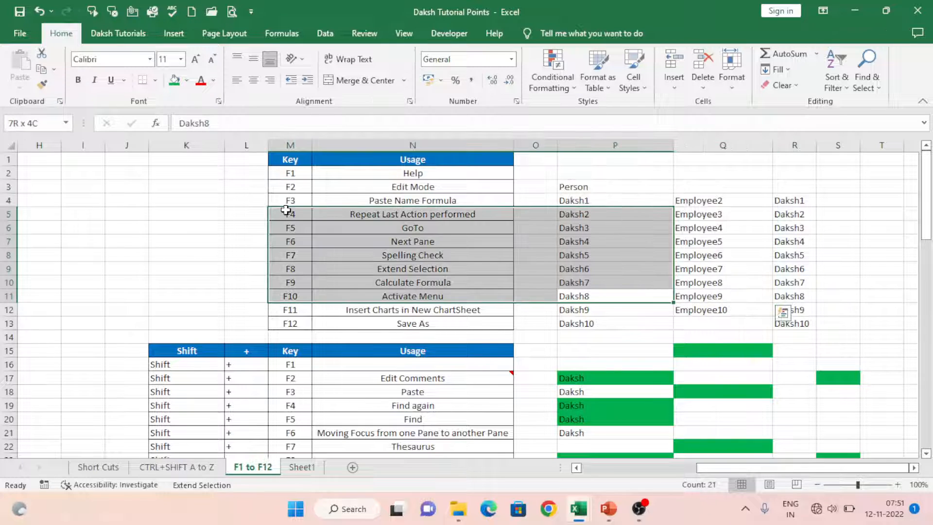
pyautogui.click(129, 192)
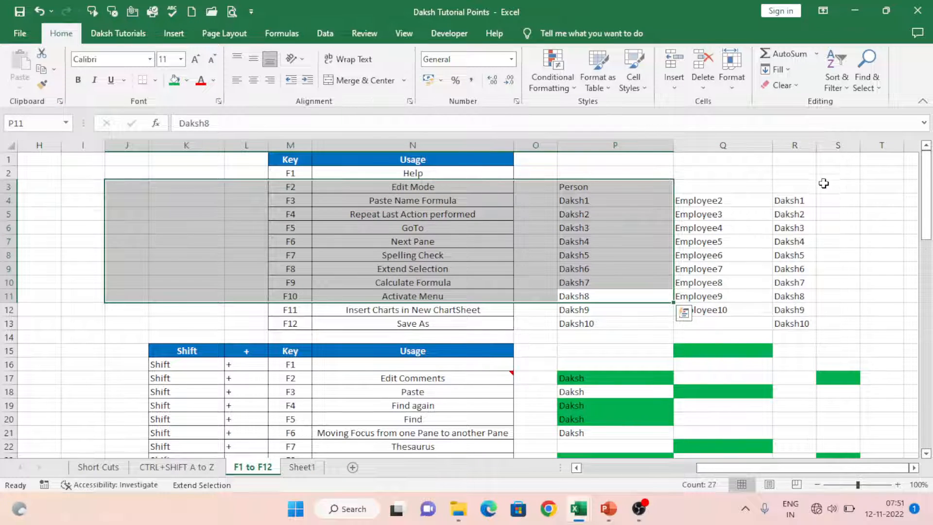
pyautogui.click(824, 183)
pyautogui.click(782, 162)
pyautogui.click(849, 297)
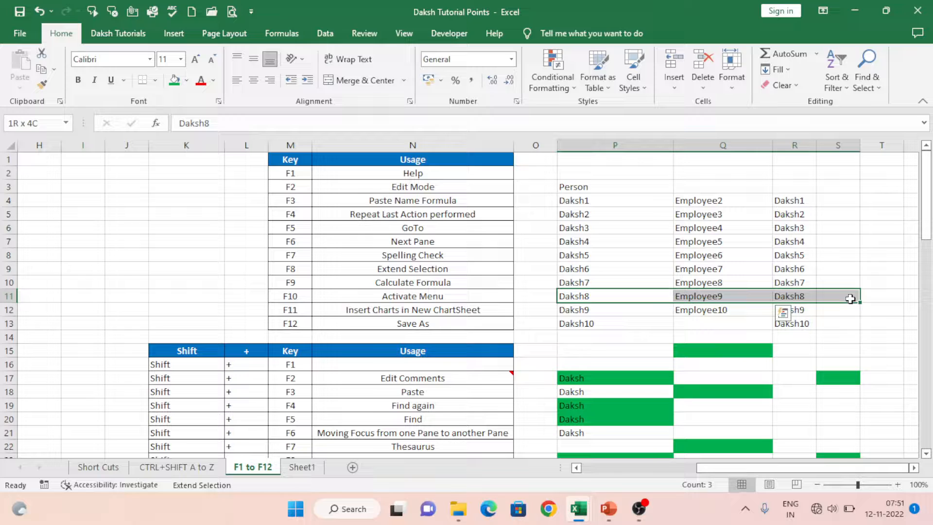
pyautogui.click(849, 334)
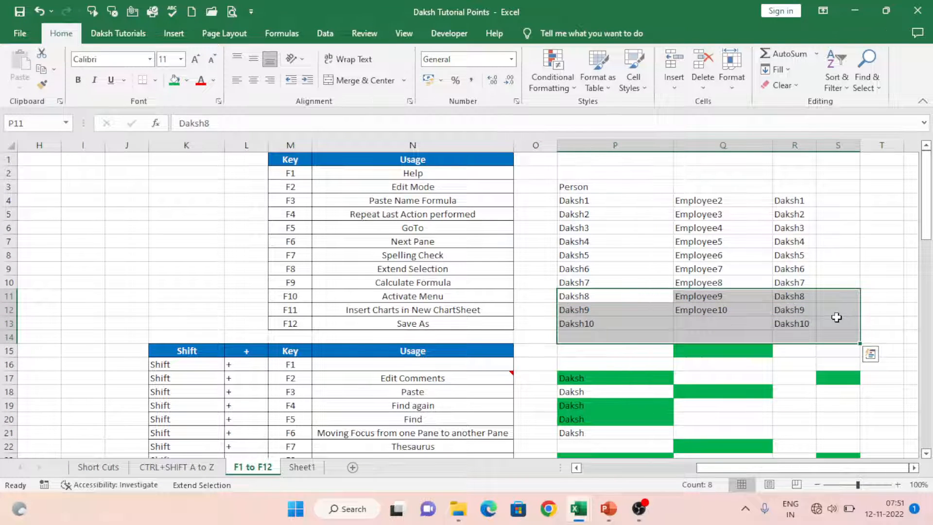
# Step: Turn off Extend Selection mode and select the range P5:R13 normally
pyautogui.press('F8')
pyautogui.click(626, 172)
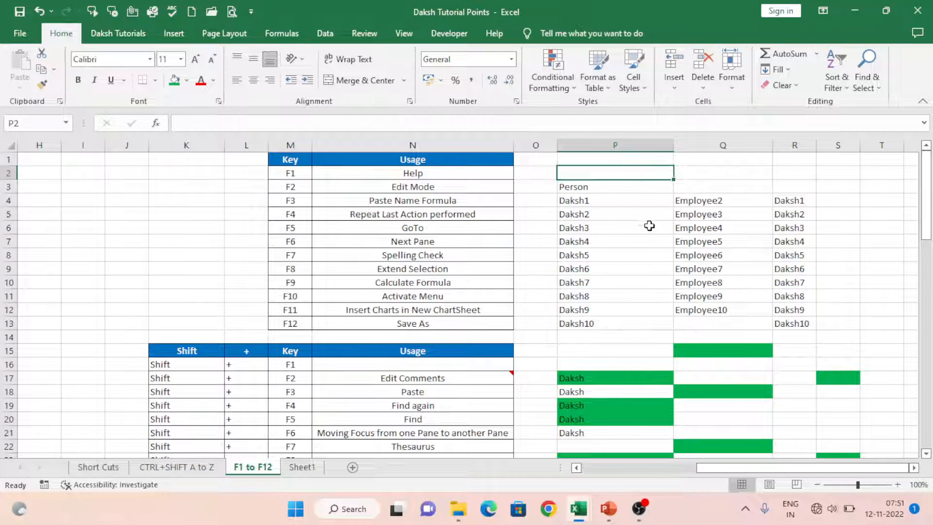
pyautogui.moveTo(641, 216); pyautogui.dragTo(786, 317)
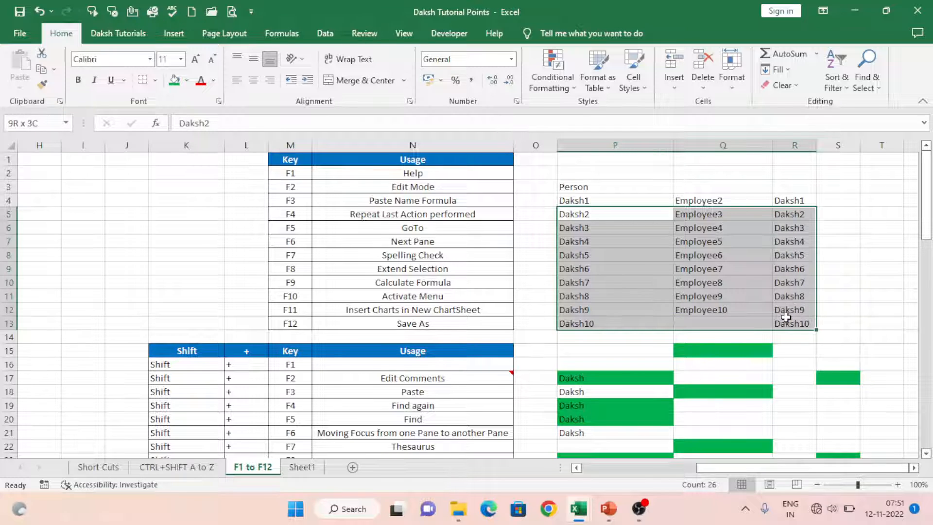
# Step: For the F9 entry, enter the formula =SUM(50+50) in cell I5
pyautogui.click(444, 282)
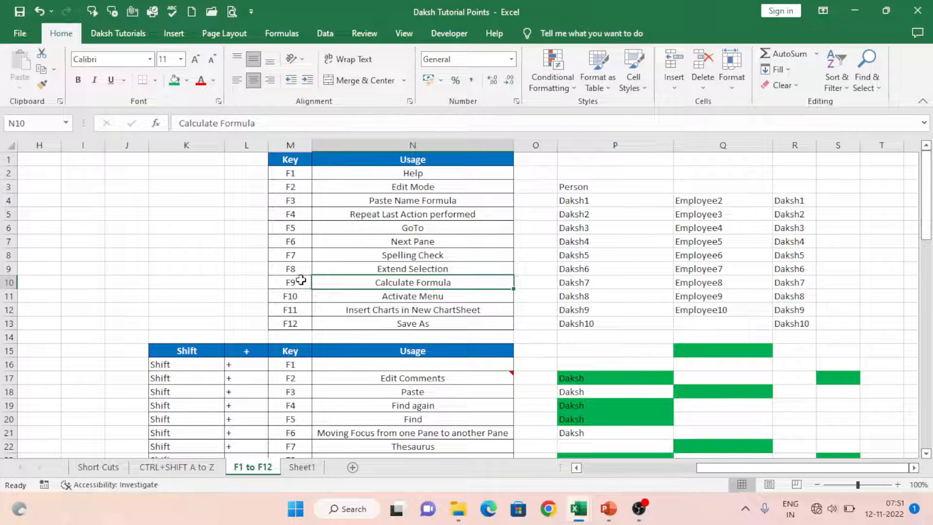
pyautogui.click(95, 217)
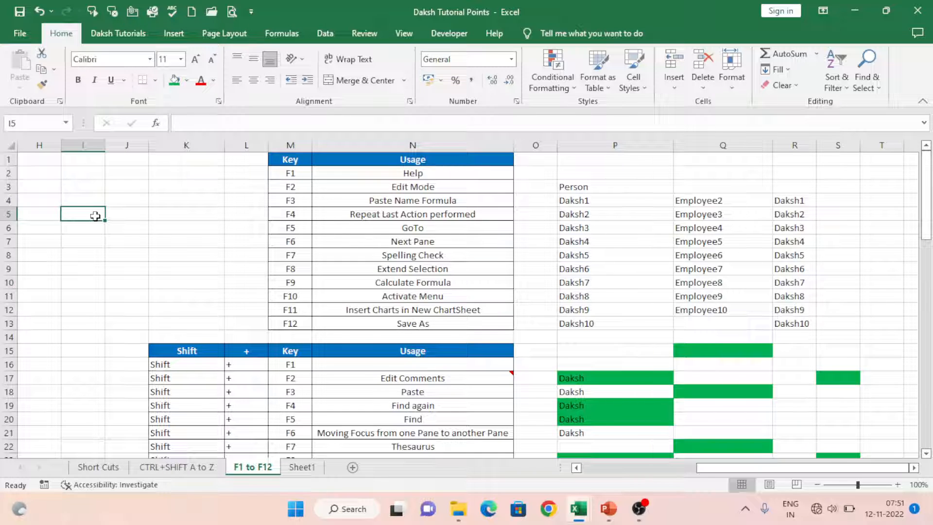
pyautogui.write('=Sum')
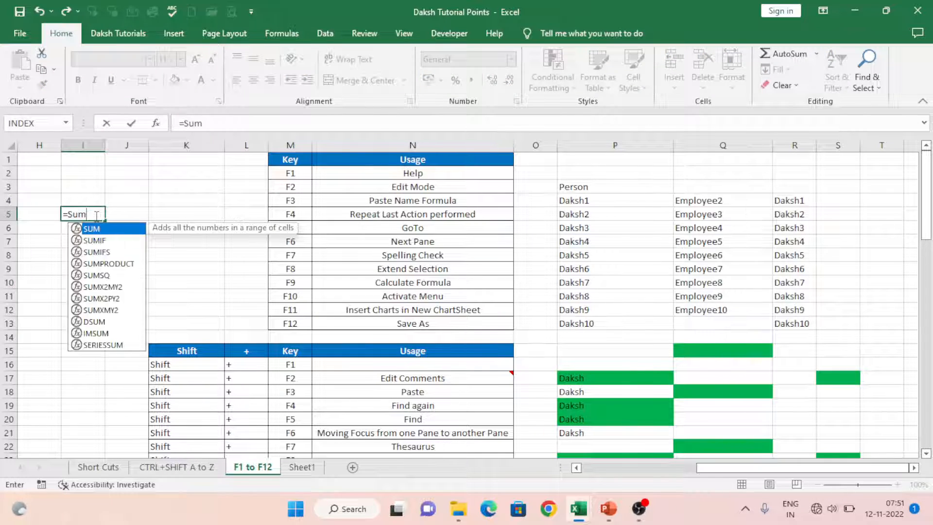
pyautogui.press('Tab')
pyautogui.write('50')
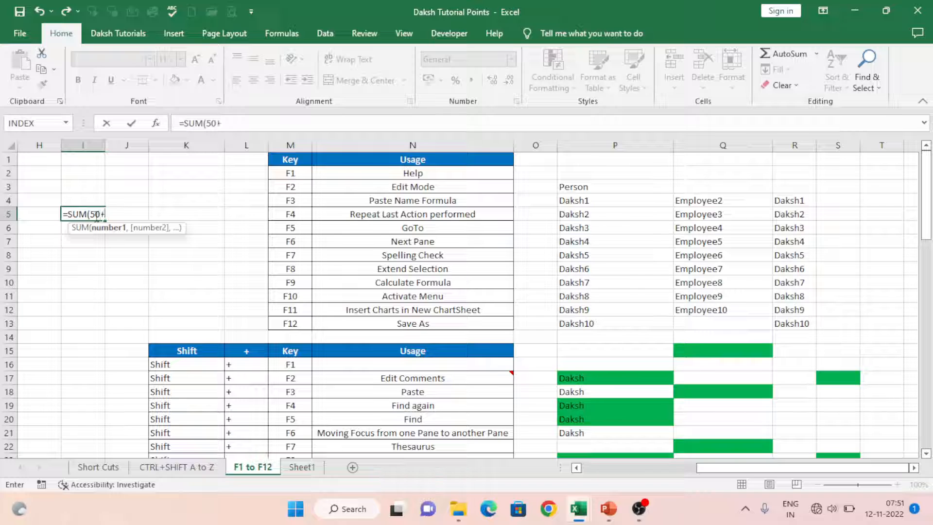
pyautogui.write('+50)')
pyautogui.hotkey('ctrl', 'Return')
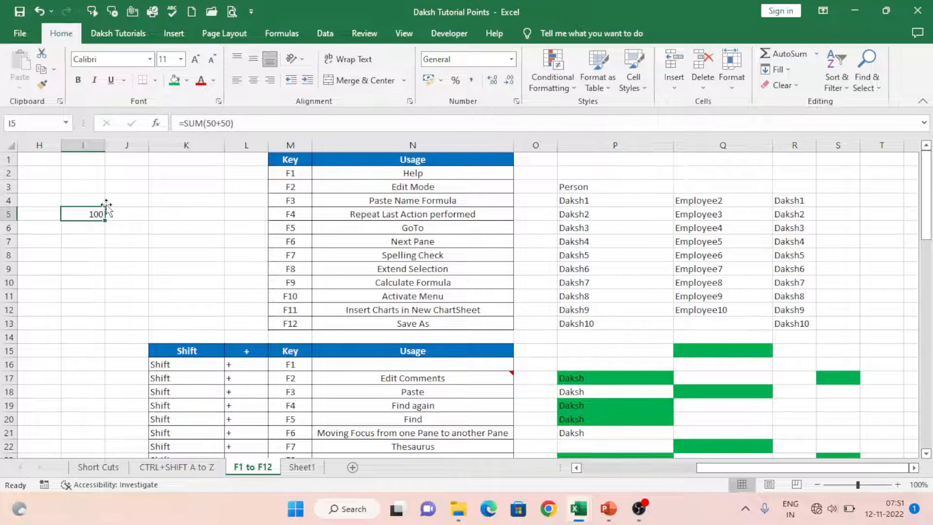
# Step: Replace the formula in cell I5 with =SUM(I1:I4)
pyautogui.write('=sum')
pyautogui.press('Tab')
pyautogui.press('Up')
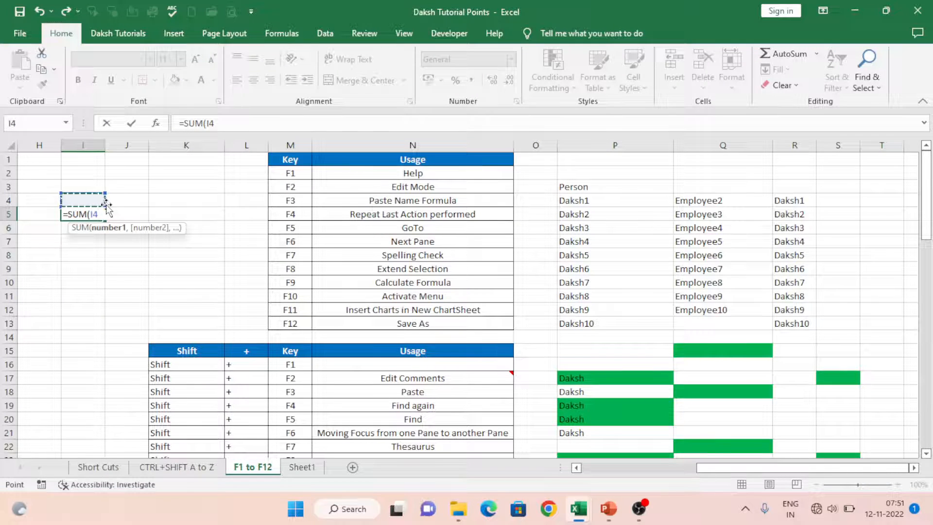
pyautogui.hotkey('shift', 'Up')
pyautogui.hotkey('shift', 'Up')
pyautogui.hotkey('shift', 'Up')
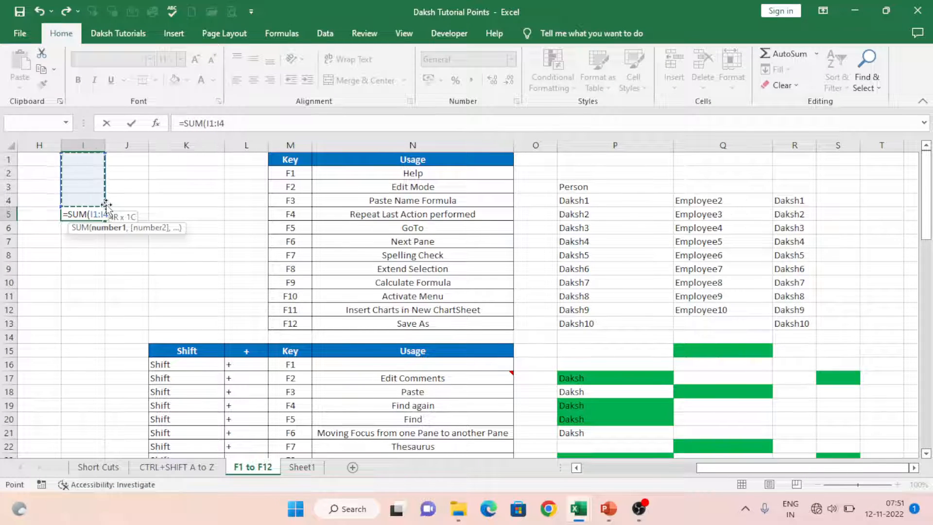
pyautogui.press('Return')
# Step: Enter the values 50, 40, 20 and 30 in cells I1 to I4 as input for the sum
pyautogui.press('Up')
pyautogui.press('Up')
pyautogui.press('Up')
pyautogui.press('Up')
pyautogui.press('Up')
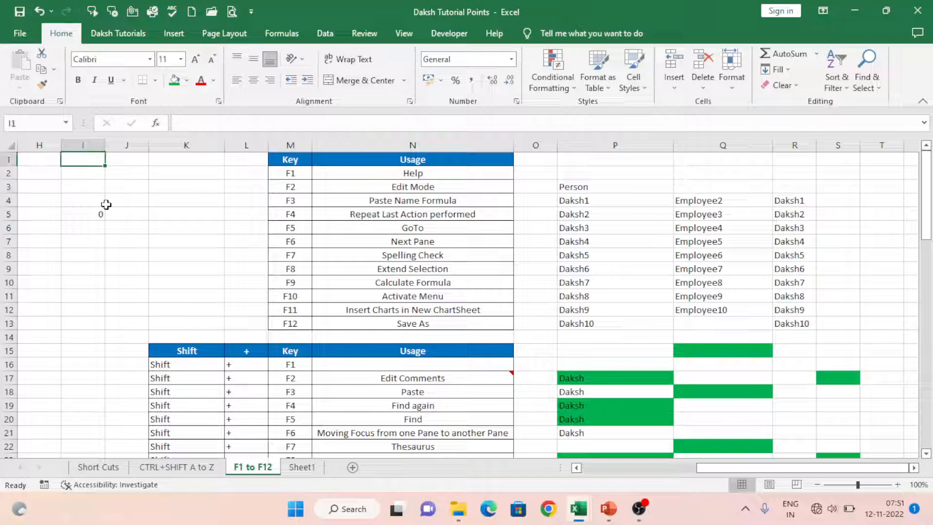
pyautogui.write('50')
pyautogui.press('Return')
pyautogui.write('40')
pyautogui.press('Return')
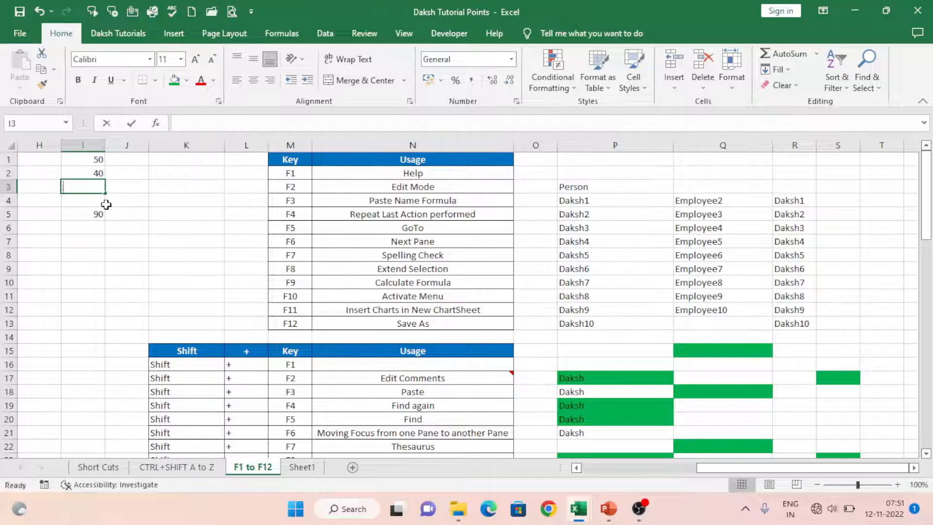
pyautogui.write('20')
pyautogui.press('Return')
pyautogui.write('30')
pyautogui.press('Return')
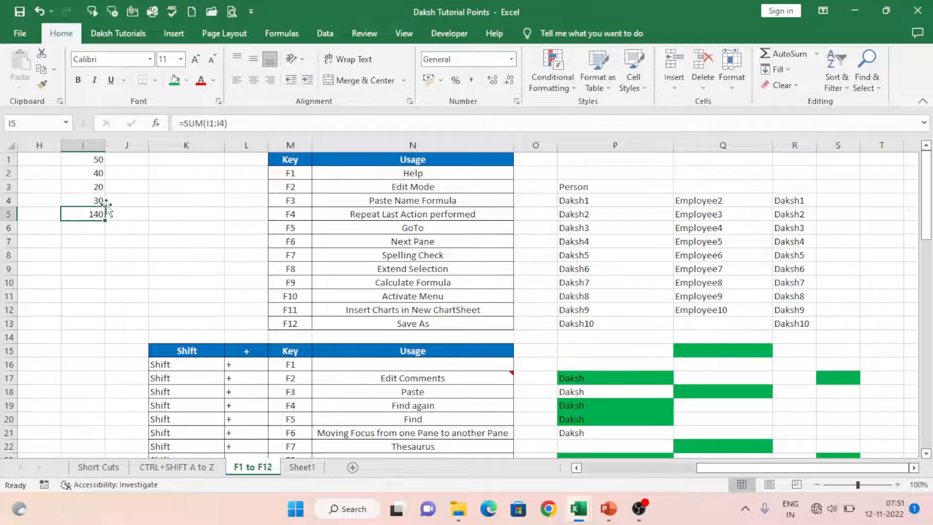
pyautogui.press('Up')
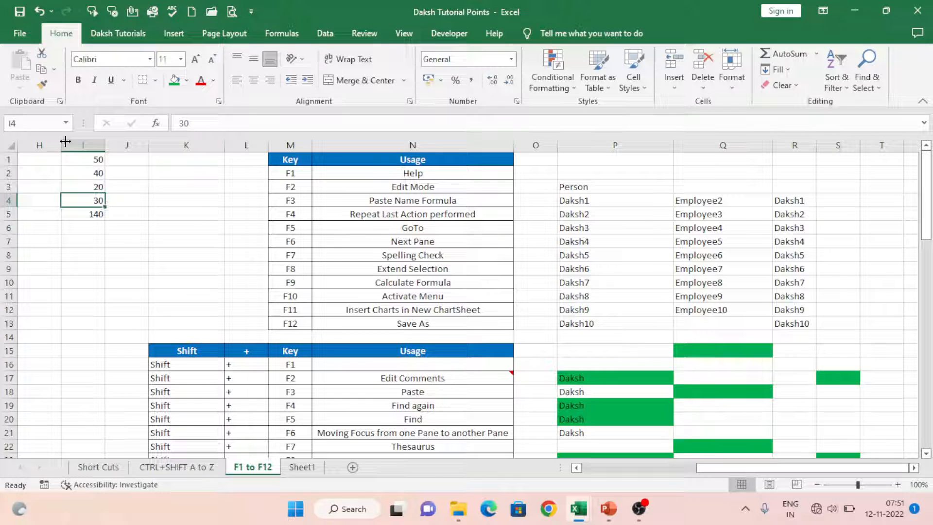
# Step: Set the workbook calculation option to Manual in the formula options and apply it
pyautogui.click(24, 30)
pyautogui.click(55, 447)
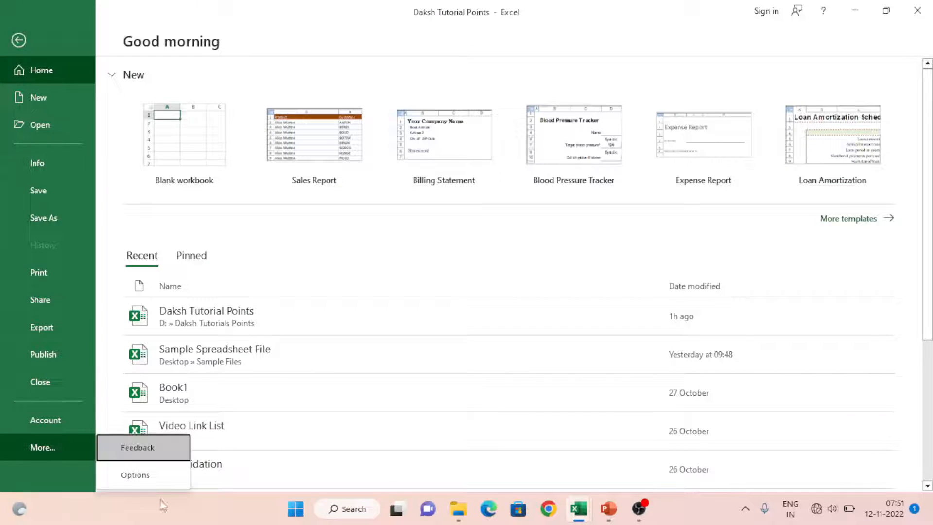
pyautogui.click(146, 477)
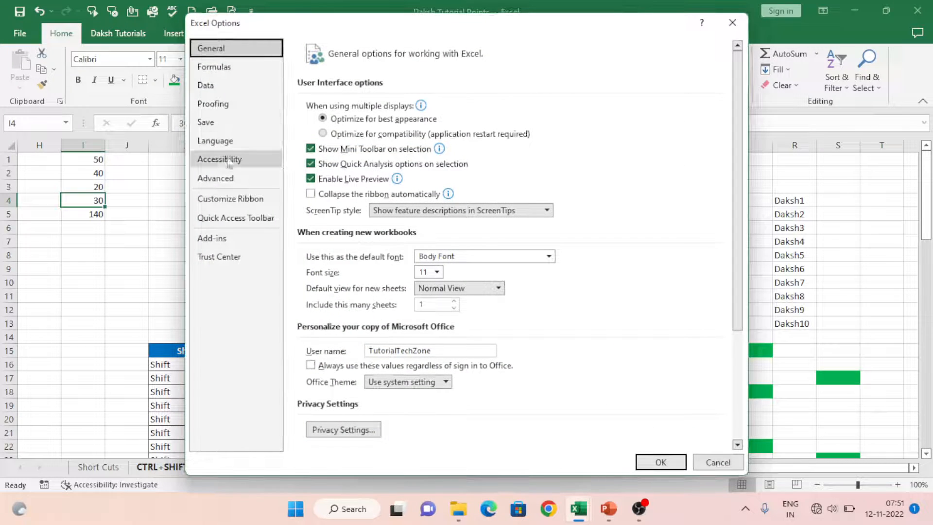
pyautogui.click(237, 178)
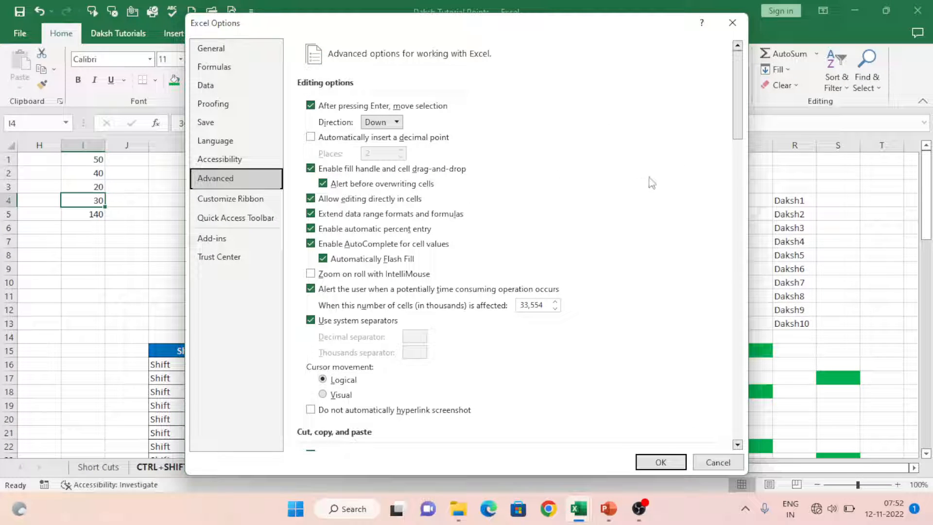
pyautogui.click(250, 72)
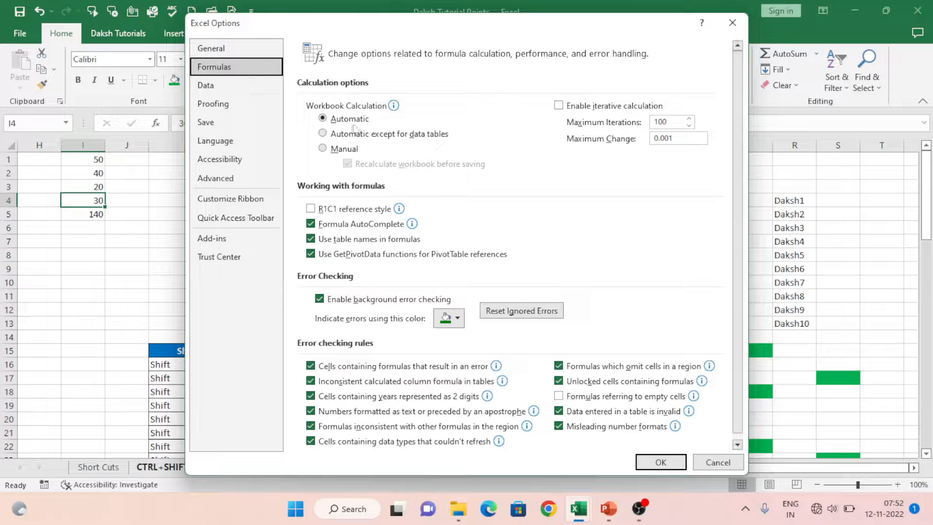
pyautogui.moveTo(357, 126)
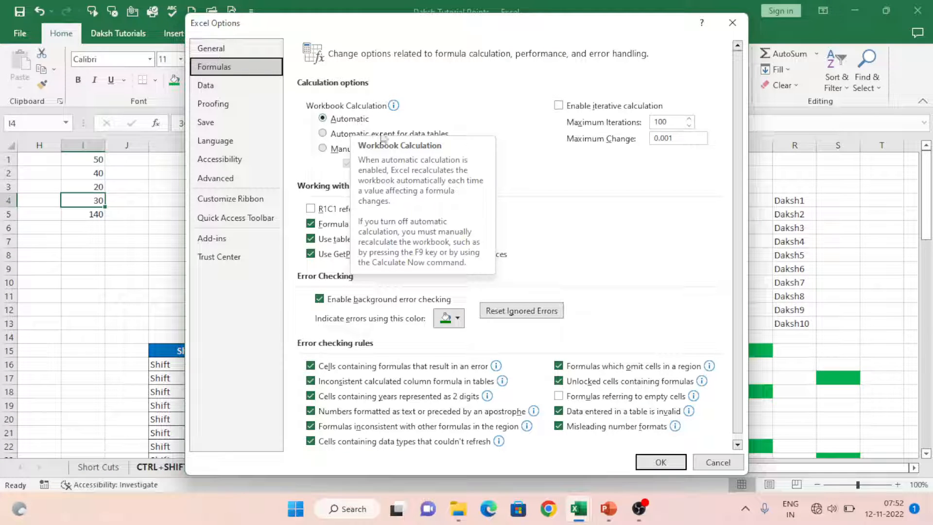
pyautogui.click(323, 148)
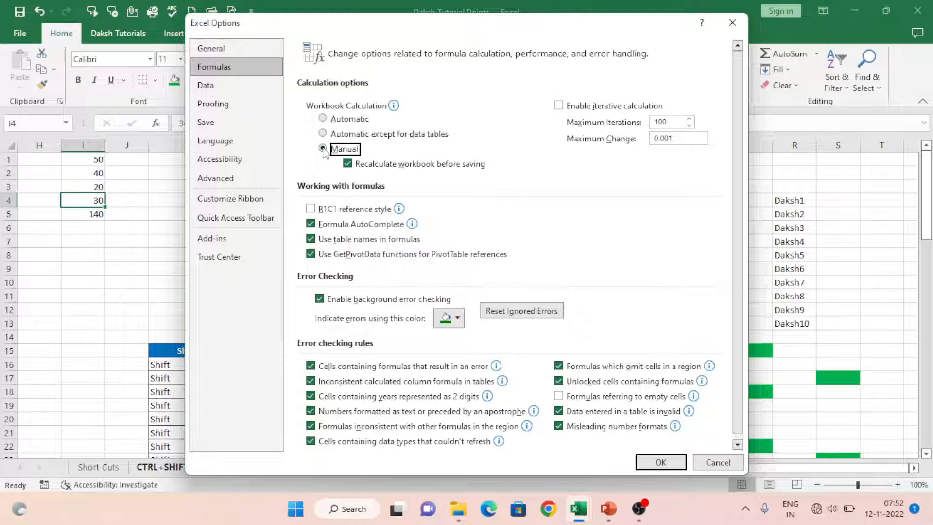
pyautogui.click(660, 462)
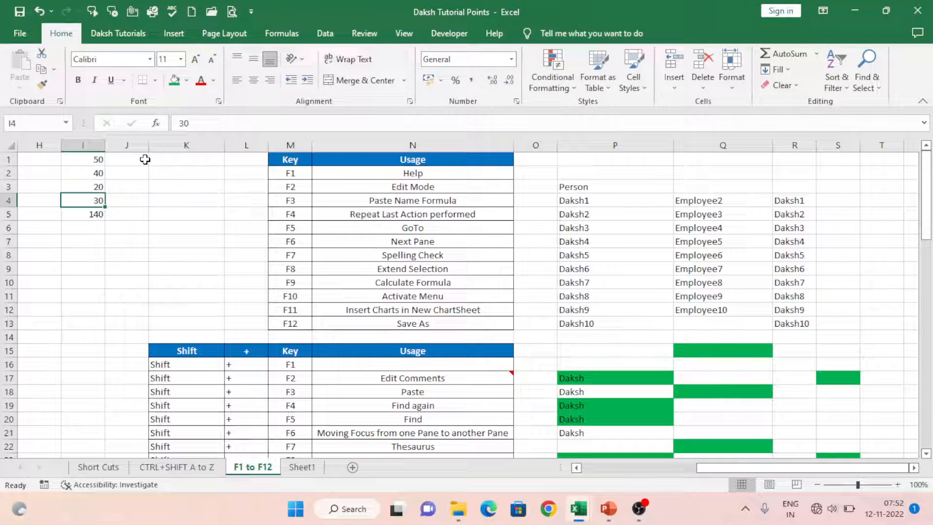
# Step: Change the values in cells I2 and I3 to 60 each and recalculate the sum manually
pyautogui.click(87, 169)
pyautogui.write('60')
pyautogui.press('Return')
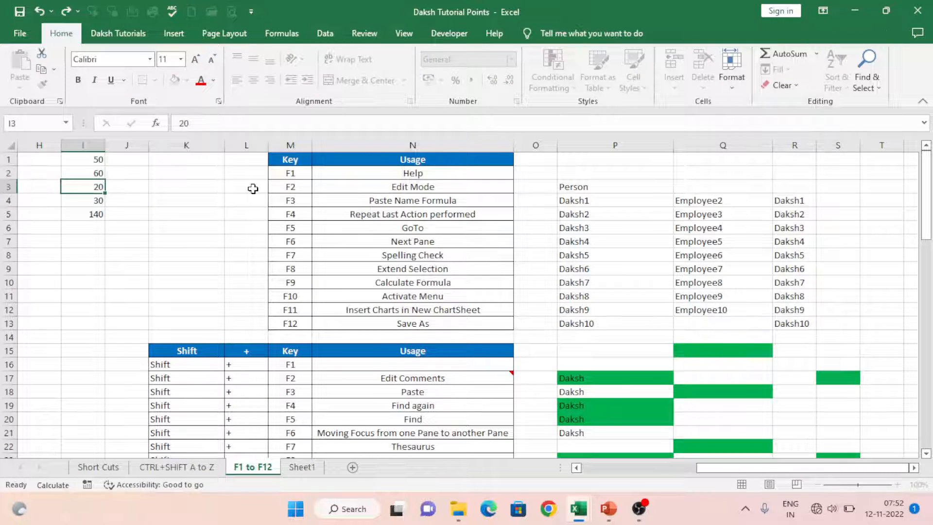
pyautogui.write('60')
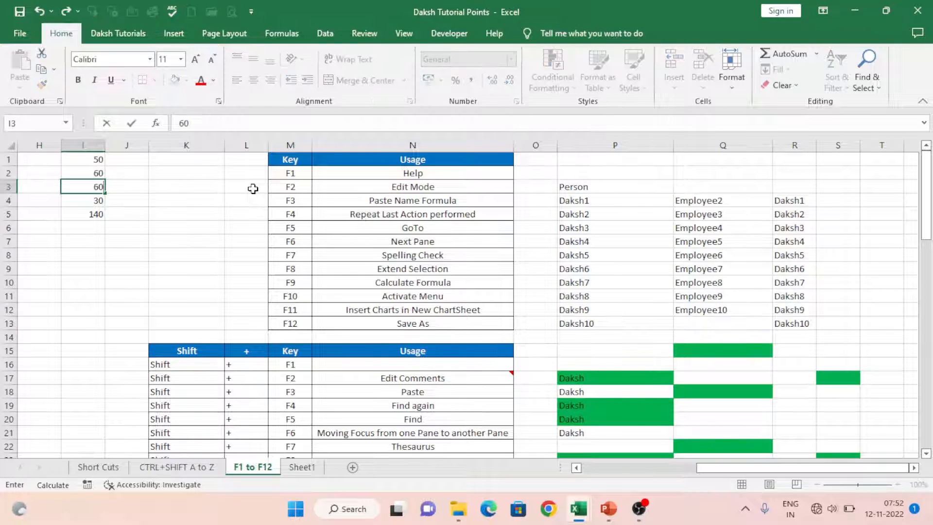
pyautogui.press('Return')
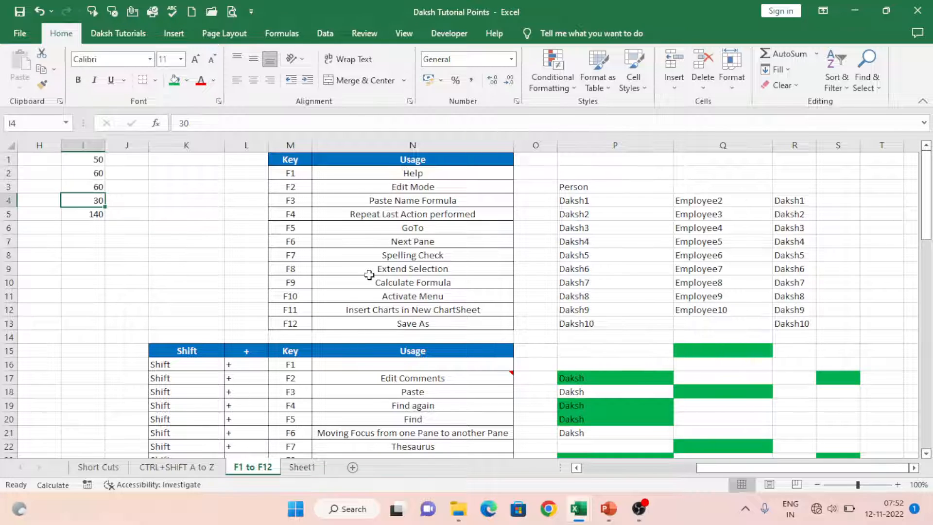
pyautogui.press('F9')
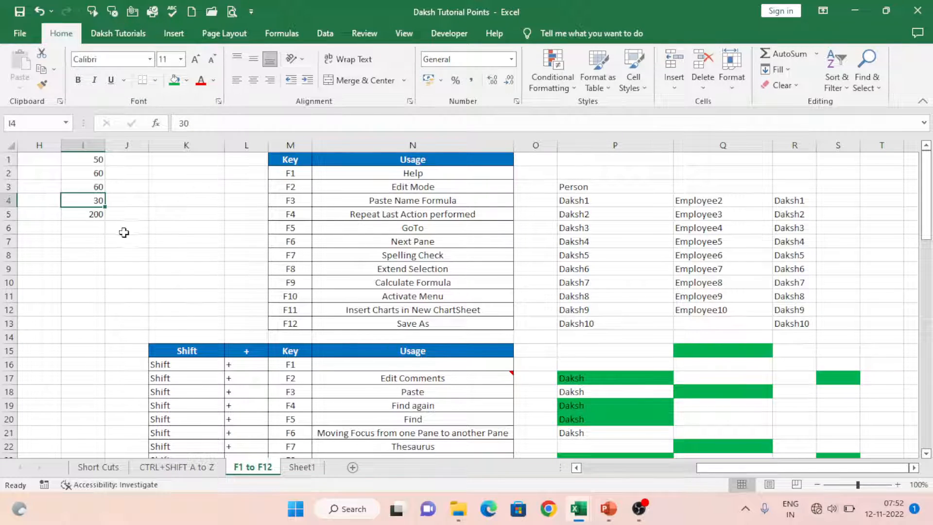
# Step: Enter the formula =RANDBETWEEN(200,300) in cell K3
pyautogui.click(151, 184)
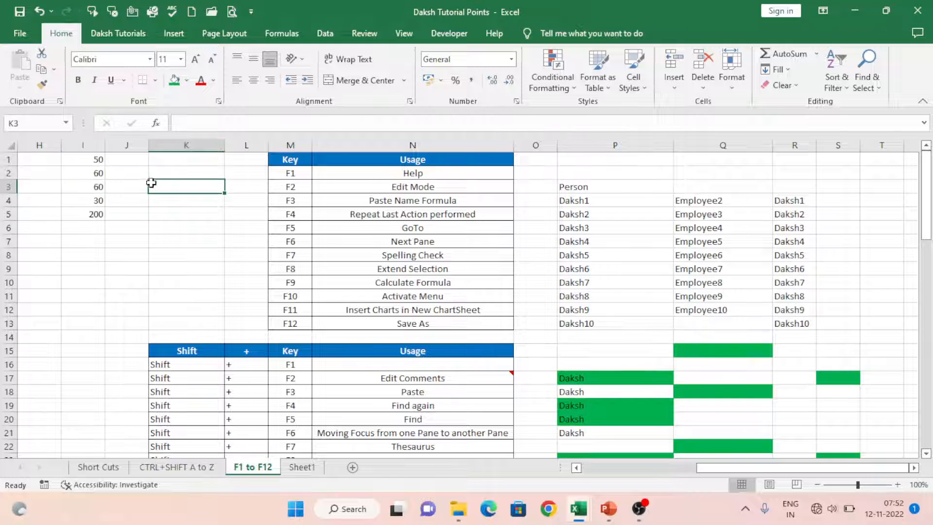
pyautogui.write('=')
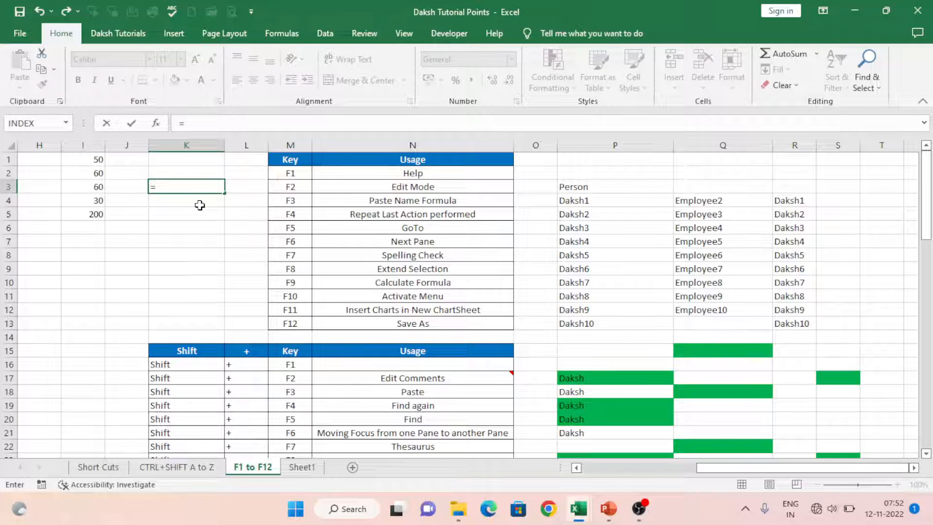
pyautogui.write('ran')
pyautogui.press('Down')
pyautogui.press('Tab')
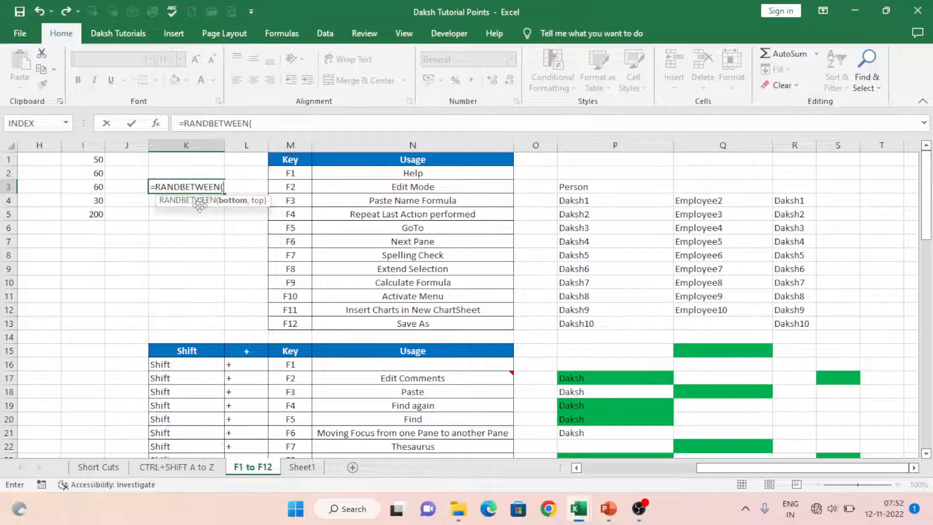
pyautogui.write('200,3')
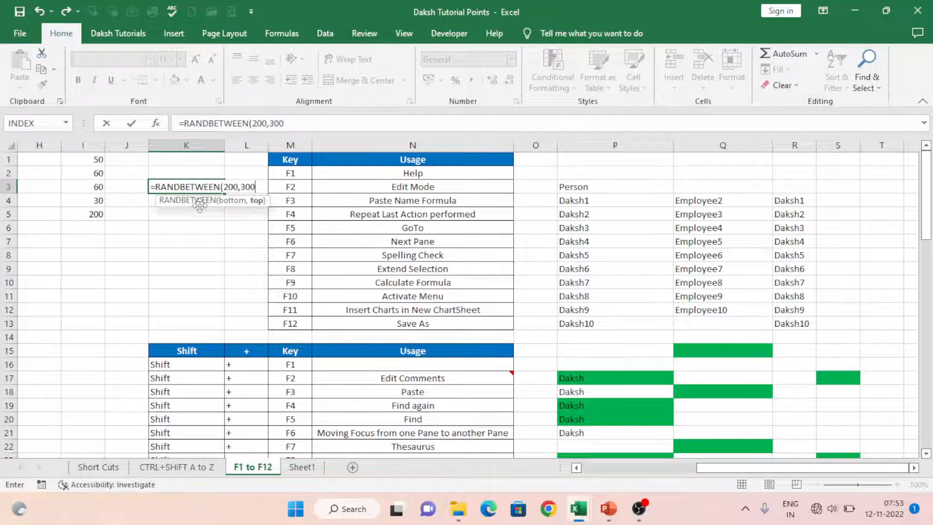
pyautogui.write('00)')
pyautogui.press('Return')
# Step: Copy the random-number formula from cell K3 down through cell K10
pyautogui.press('Up')
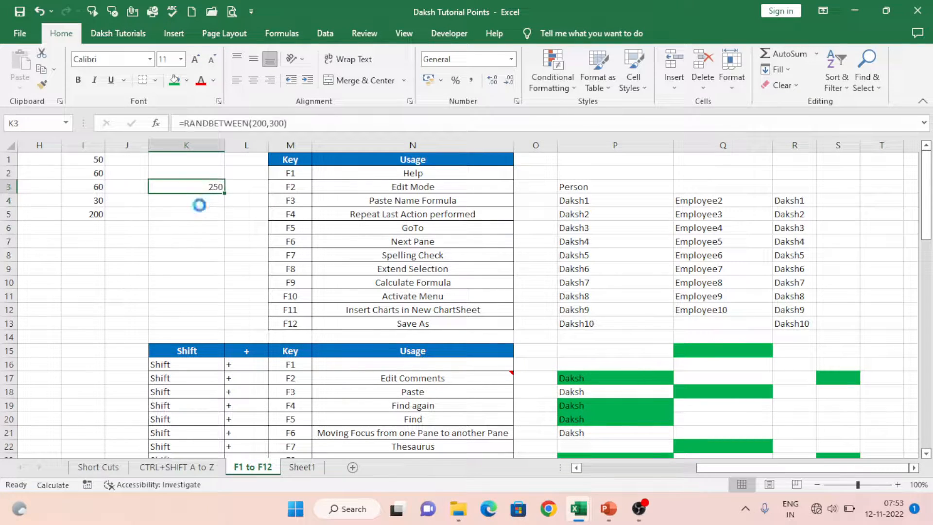
pyautogui.hotkey('ctrl', 'c')
pyautogui.hotkey('shift', 'Down')
pyautogui.hotkey('shift', 'Down')
pyautogui.hotkey('shift', 'Down')
pyautogui.hotkey('shift', 'Down')
pyautogui.hotkey('shift', 'Down')
pyautogui.hotkey('shift', 'Down')
pyautogui.hotkey('shift', 'Down')
pyautogui.hotkey('ctrl', 'v')
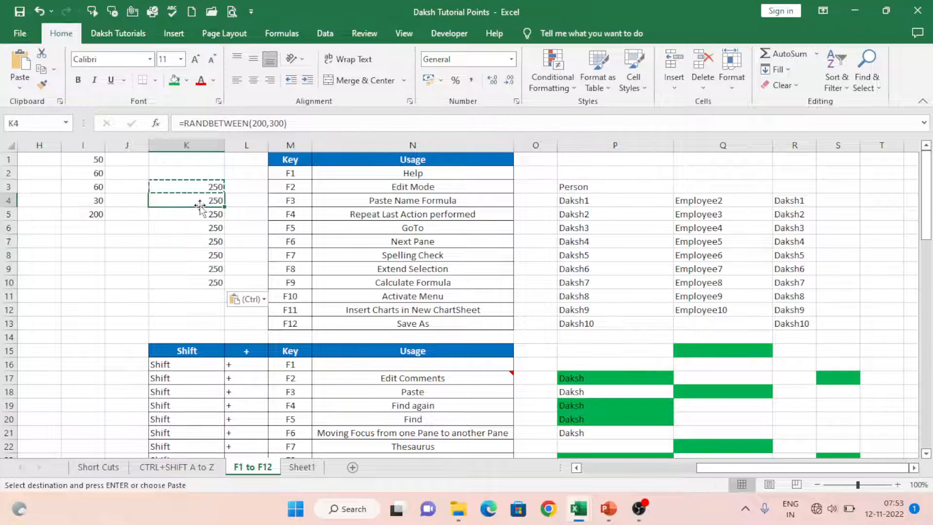
pyautogui.press('Escape')
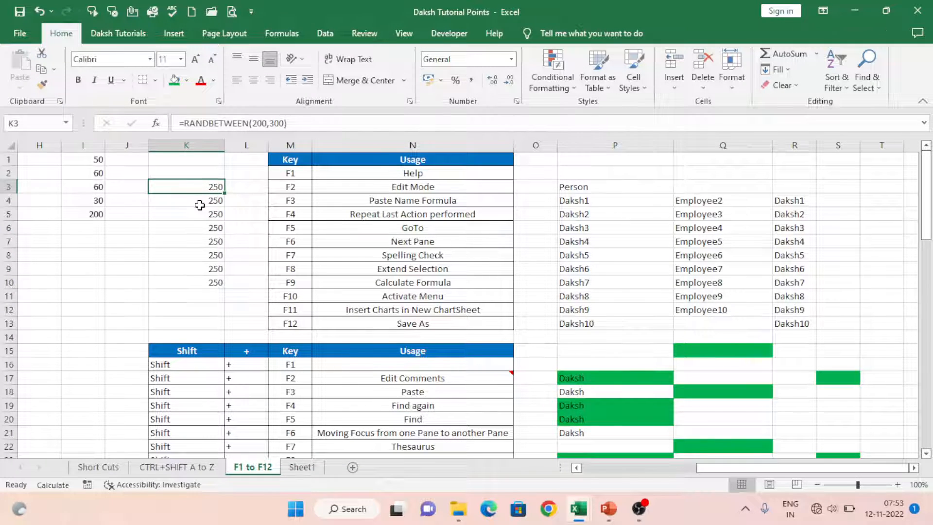
# Step: Examine the formulas and values of the copied random-number cells in K3:K10
pyautogui.press('Down')
pyautogui.press('Down')
pyautogui.press('Down')
pyautogui.press('Up')
pyautogui.press('Up')
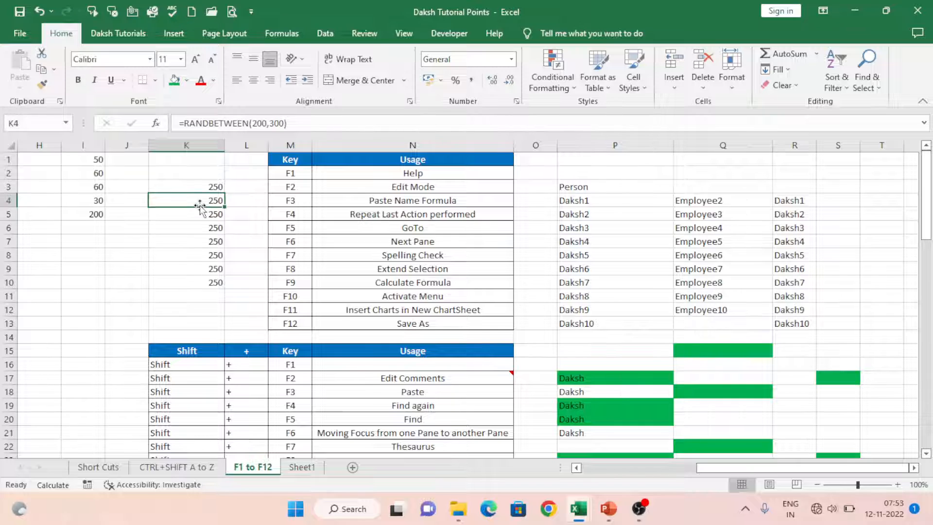
pyautogui.press('Up')
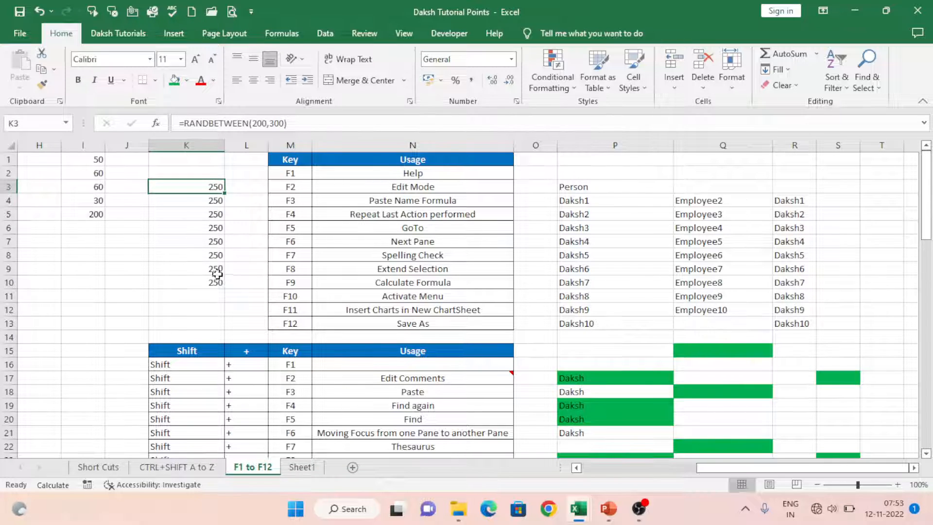
pyautogui.press('Down')
pyautogui.press('Down')
pyautogui.press('Down')
pyautogui.press('Down')
pyautogui.press('Down')
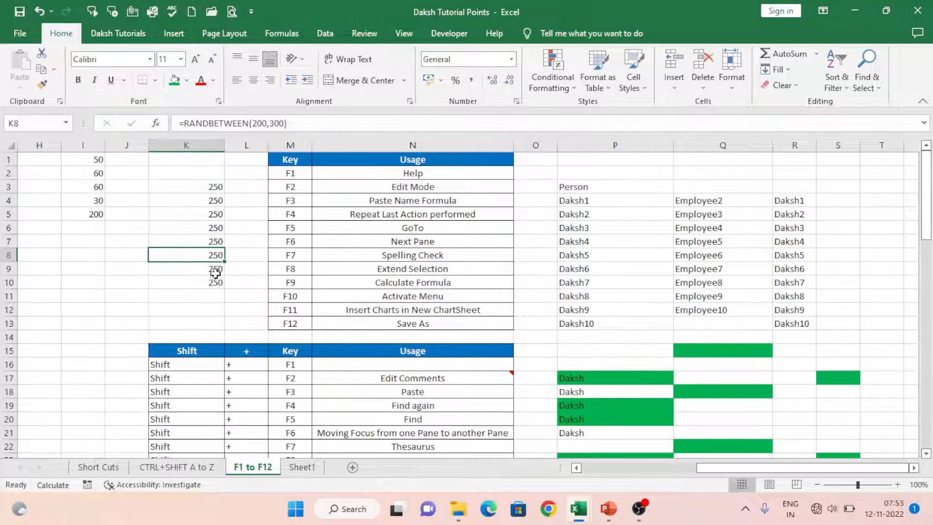
pyautogui.click(217, 281)
pyautogui.click(216, 242)
pyautogui.click(213, 187)
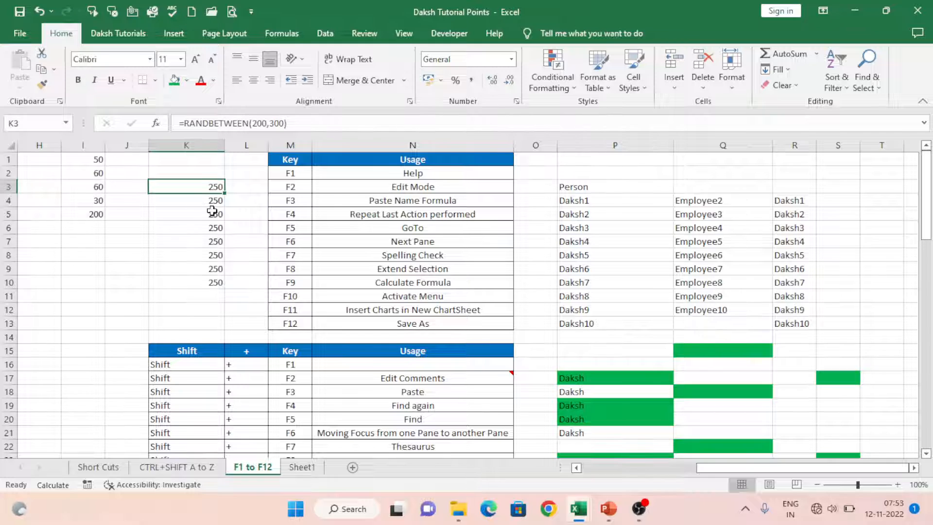
# Step: Copy the sum formula from cell I5 into cell I12
pyautogui.click(96, 214)
pyautogui.hotkey('ctrl', 'c')
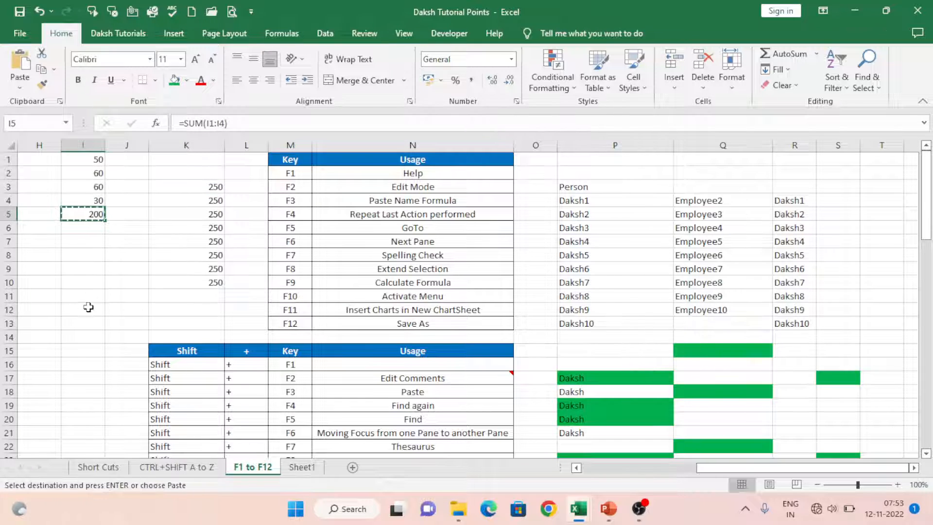
pyautogui.click(88, 307)
pyautogui.hotkey('ctrl', 'v')
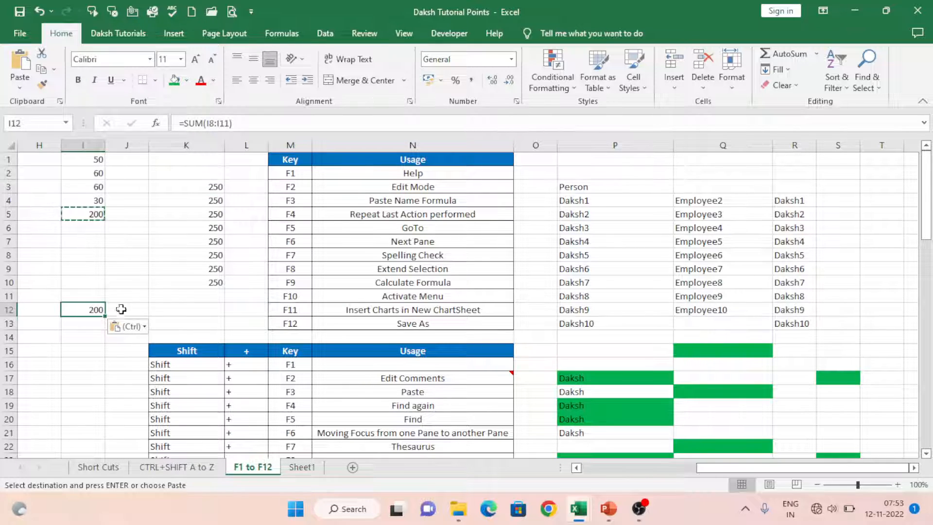
# Step: Recalculate the workbook several times to refresh the random numbers in column K and the copied sum
pyautogui.click(142, 243)
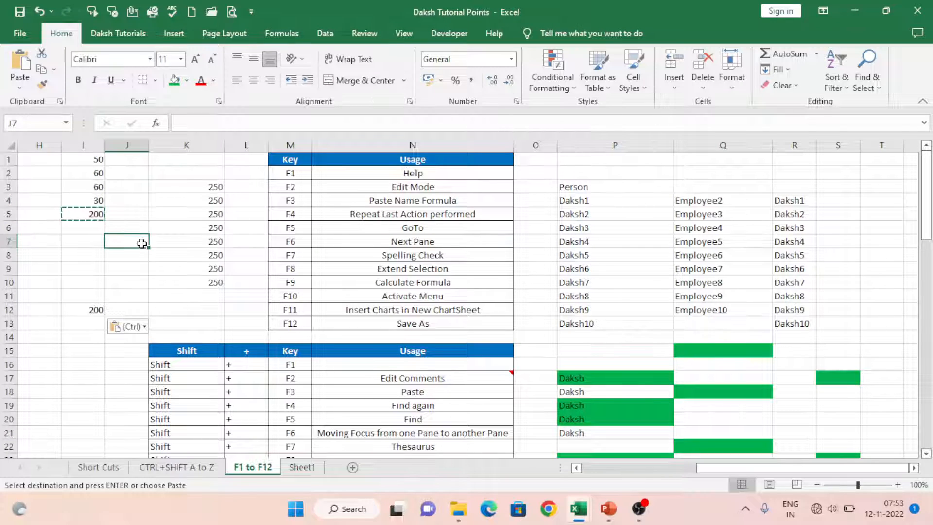
pyautogui.press('F9')
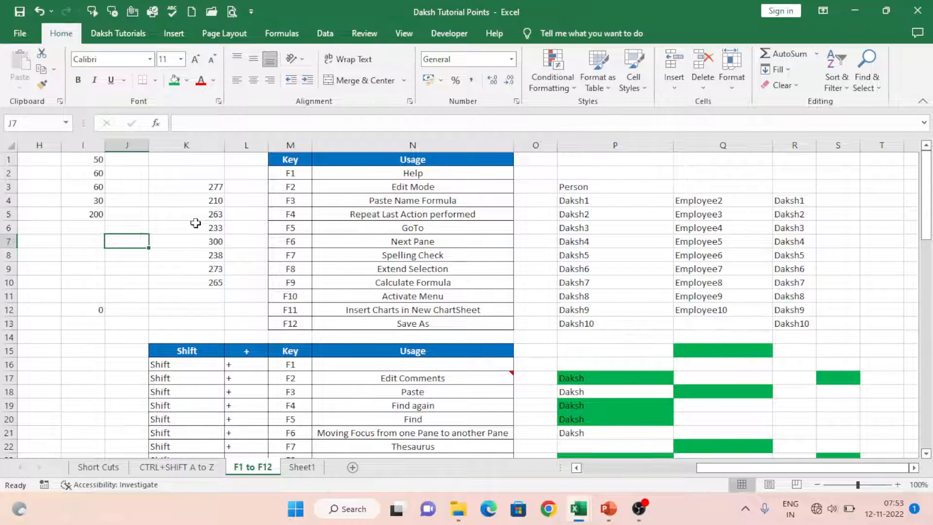
pyautogui.press('F9')
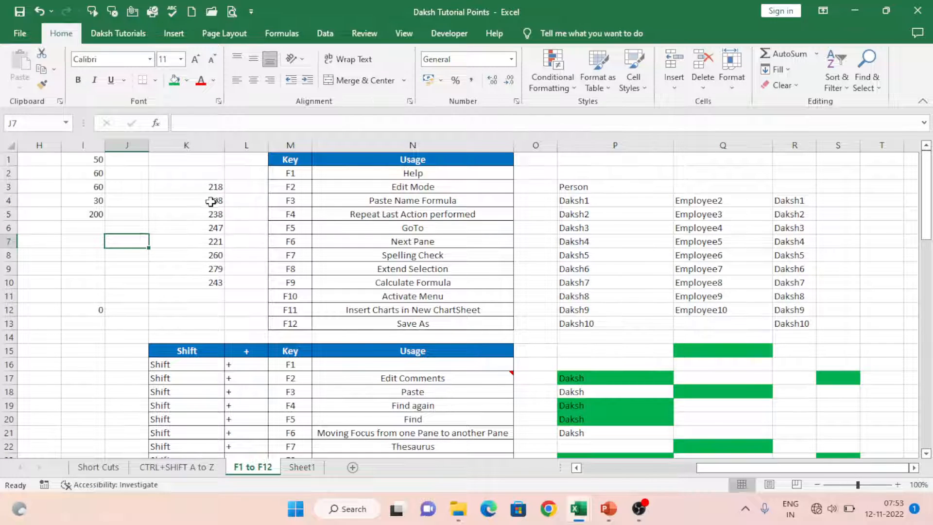
pyautogui.press('F9')
pyautogui.press('F9')
pyautogui.press('F9')
pyautogui.press('F9')
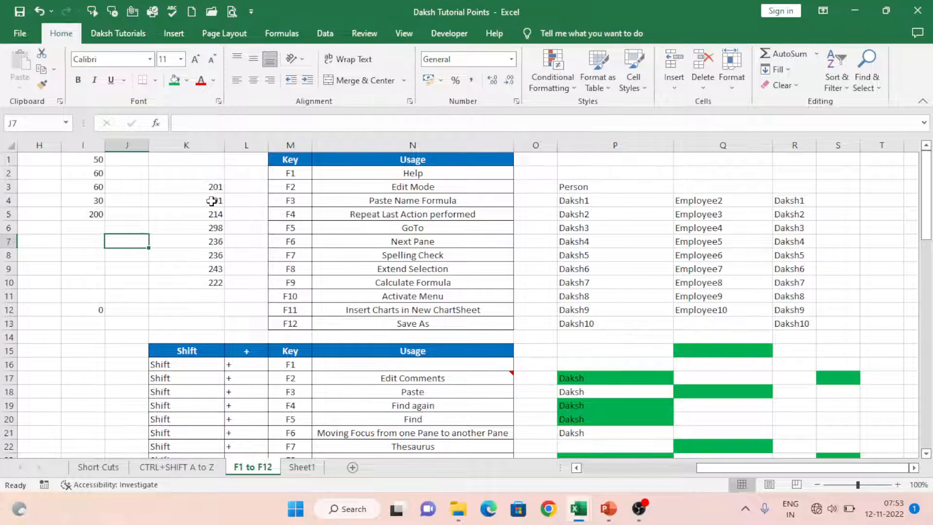
# Step: Set the workbook calculation option back to Automatic in the formula options and apply it
pyautogui.click(294, 283)
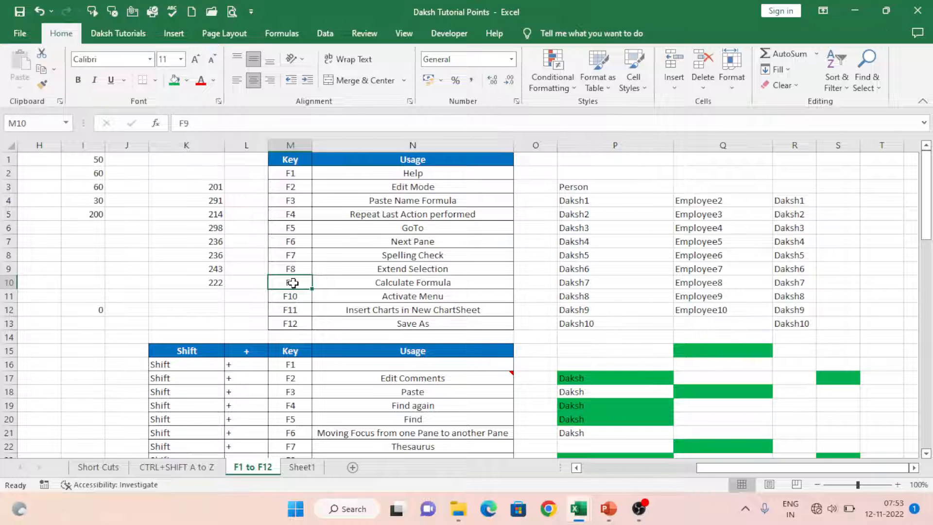
pyautogui.click(19, 34)
pyautogui.click(48, 447)
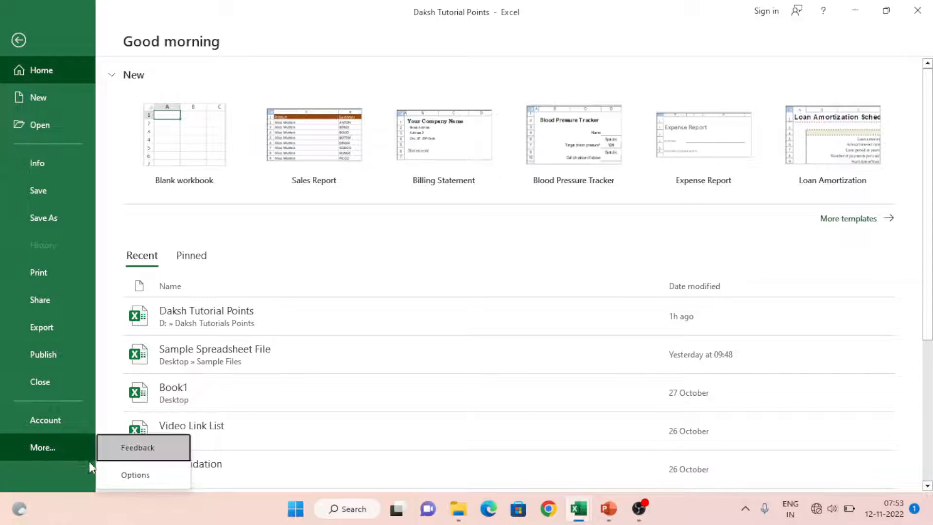
pyautogui.click(135, 475)
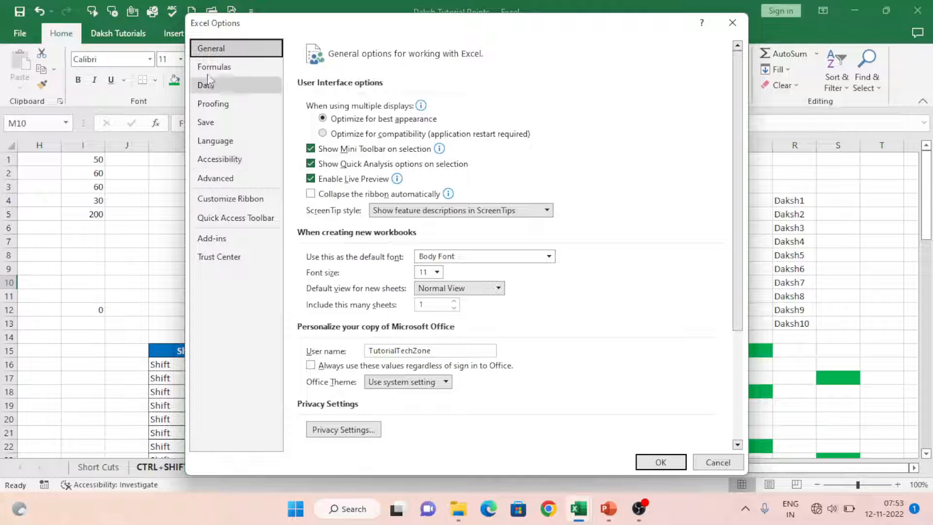
pyautogui.click(212, 68)
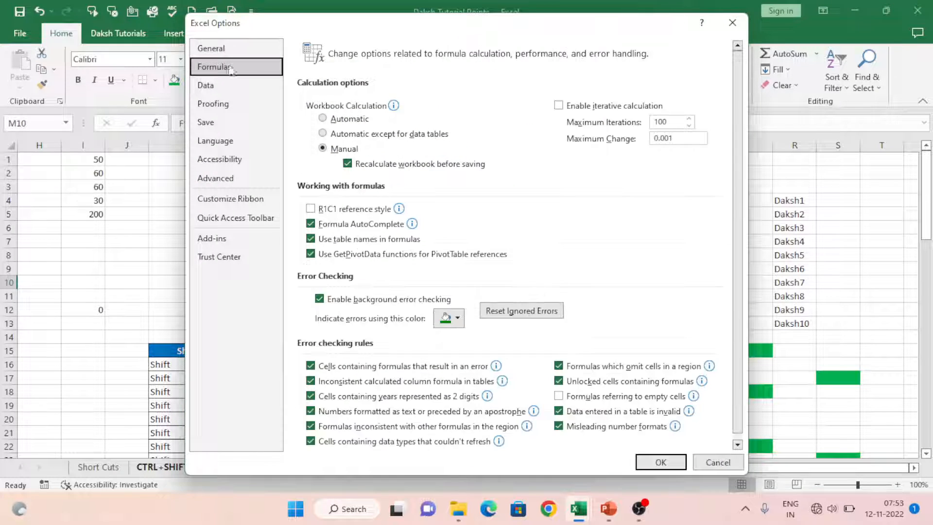
pyautogui.click(323, 119)
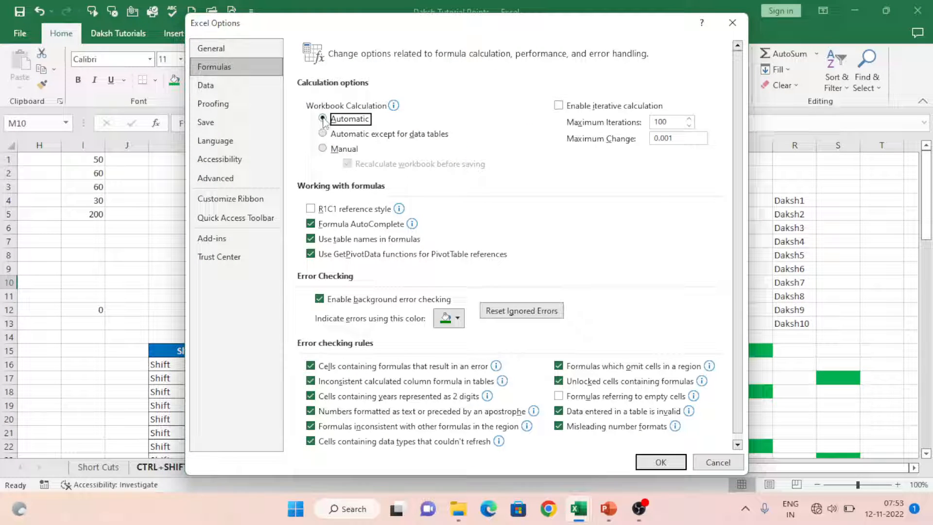
pyautogui.click(661, 463)
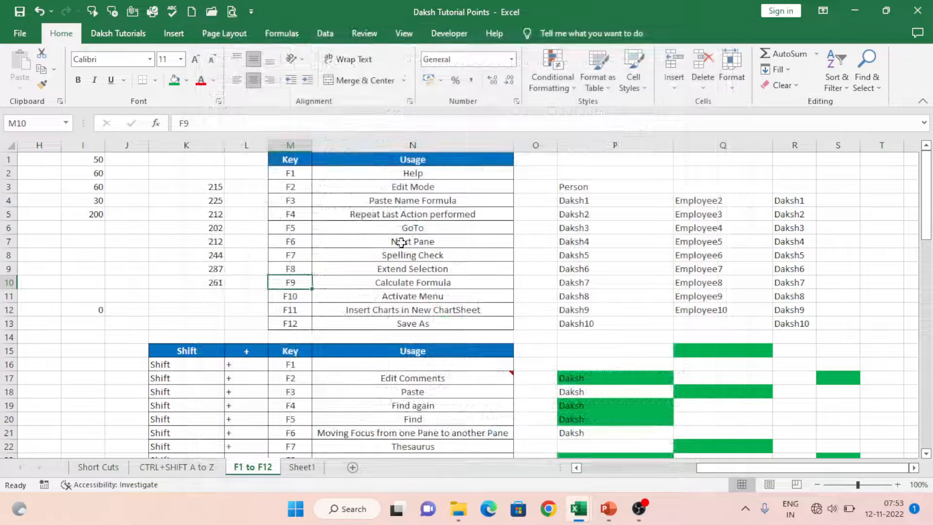
pyautogui.click(185, 243)
pyautogui.click(110, 268)
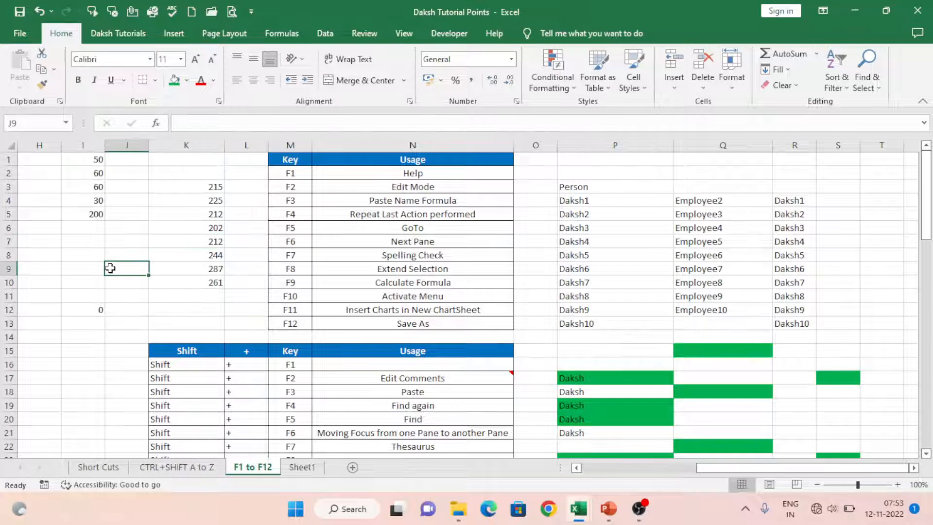
# Step: Enter 1 in cell I7 and change cell I3 to 100 to test the automatic recalculation
pyautogui.click(93, 239)
pyautogui.write('1')
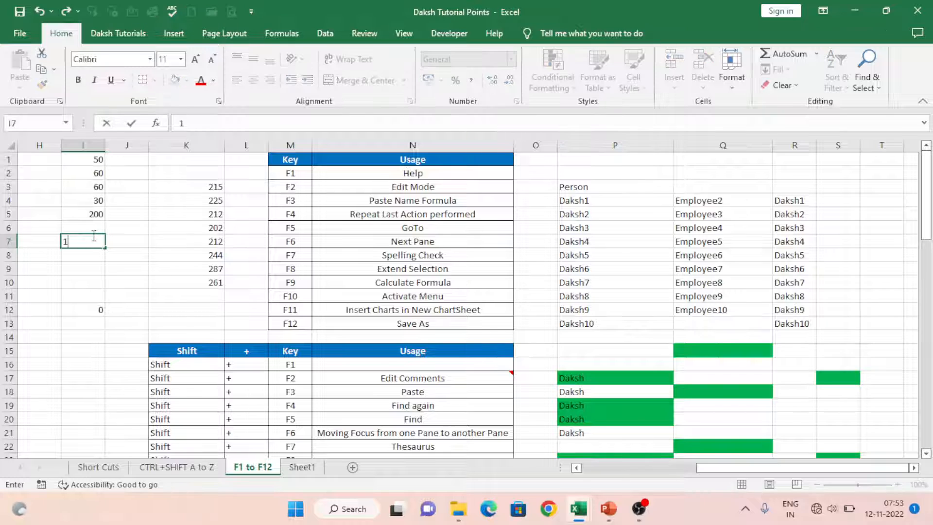
pyautogui.press('Return')
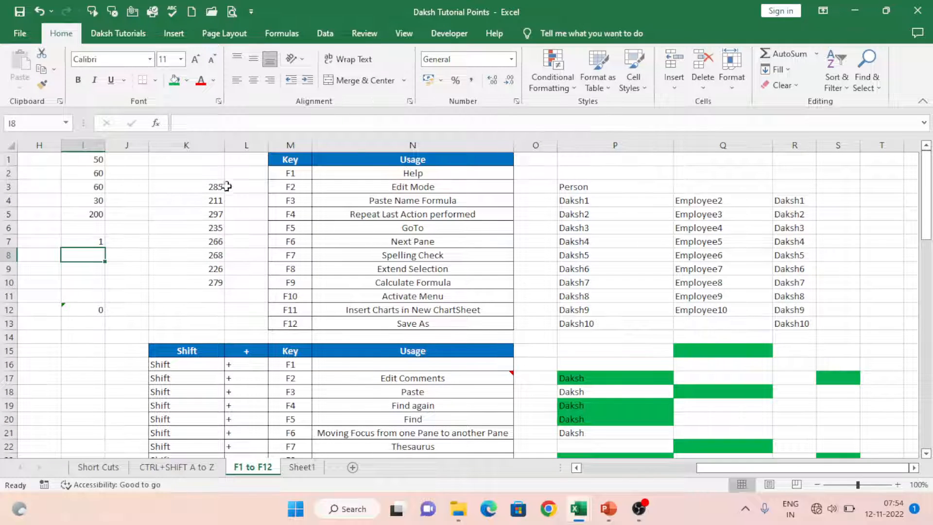
pyautogui.click(79, 187)
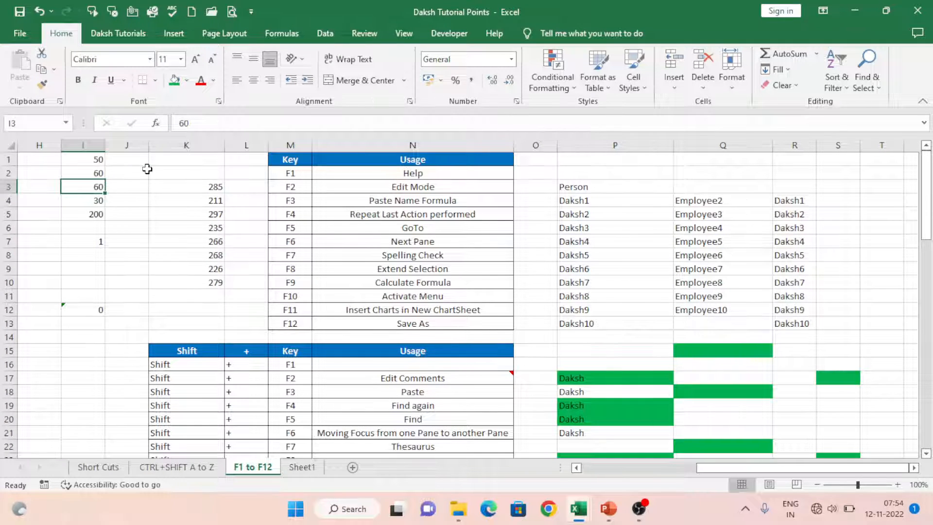
pyautogui.write('100')
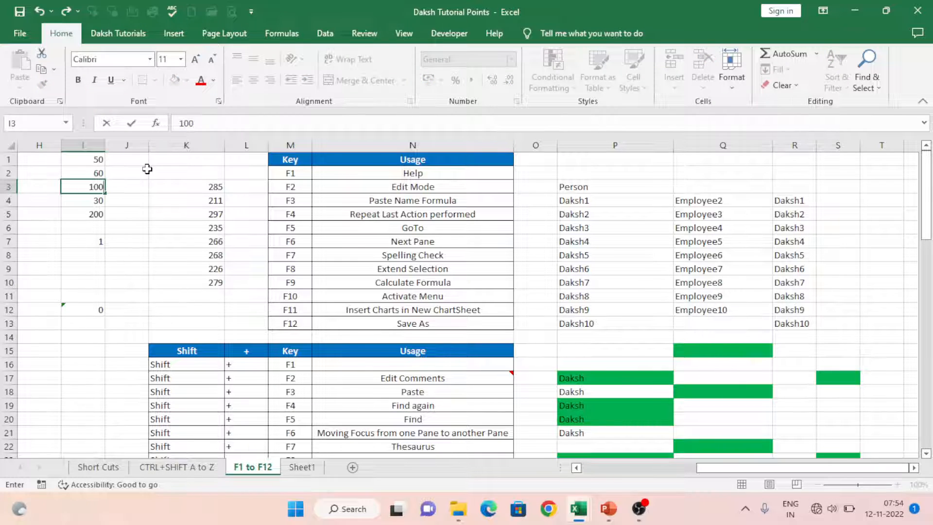
pyautogui.press('Return')
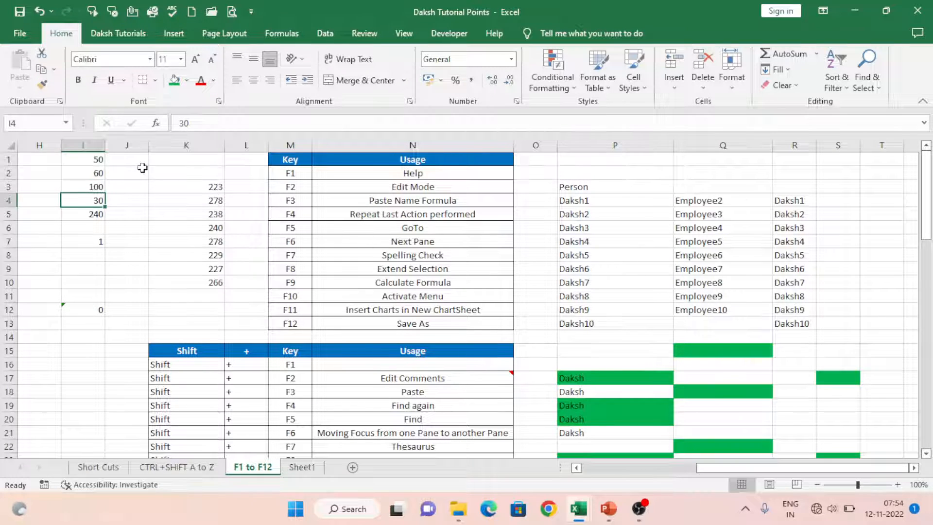
# Step: Display the ribbon's shortcut key tips from cell N11 and again from cell K12, dismissing them each time
pyautogui.click(302, 297)
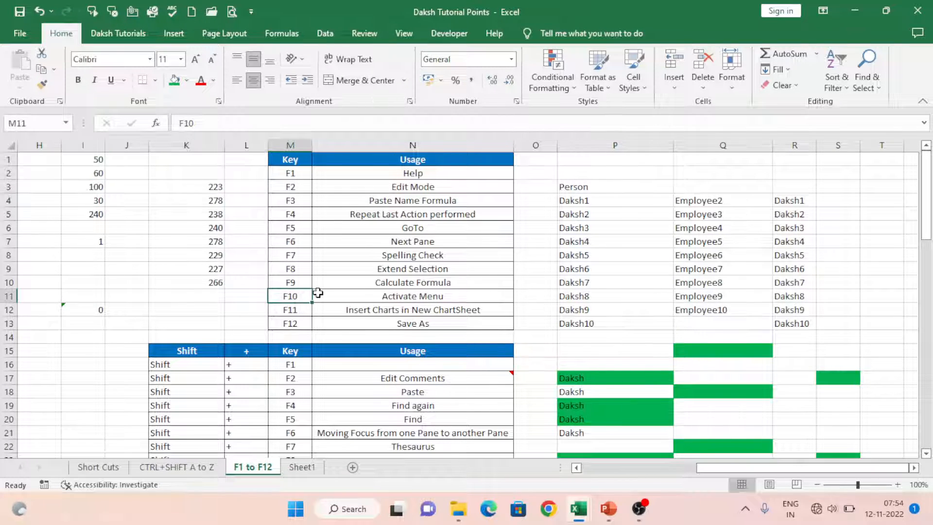
pyautogui.click(378, 295)
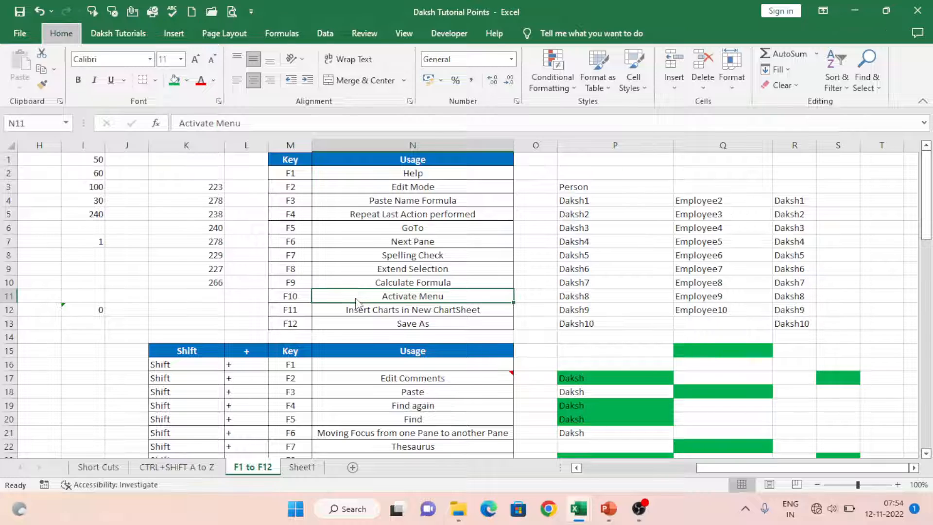
pyautogui.press('F10')
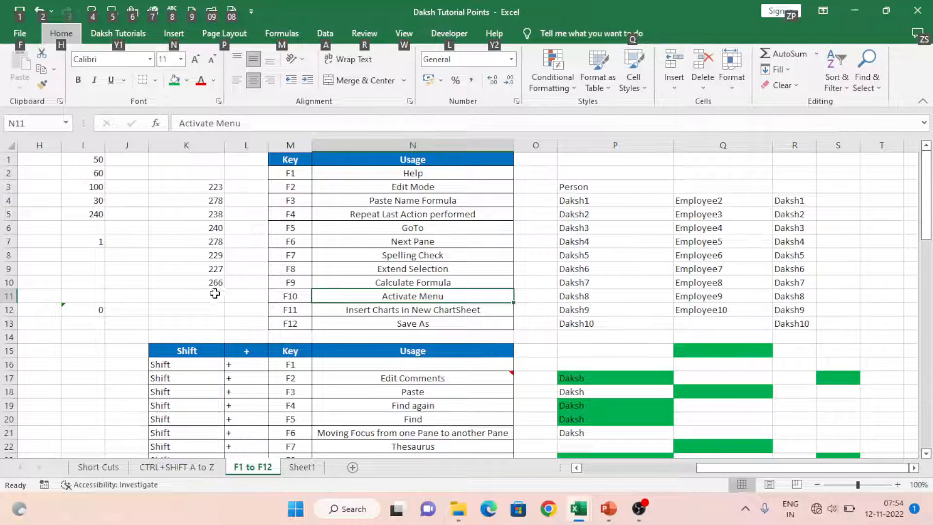
pyautogui.click(174, 310)
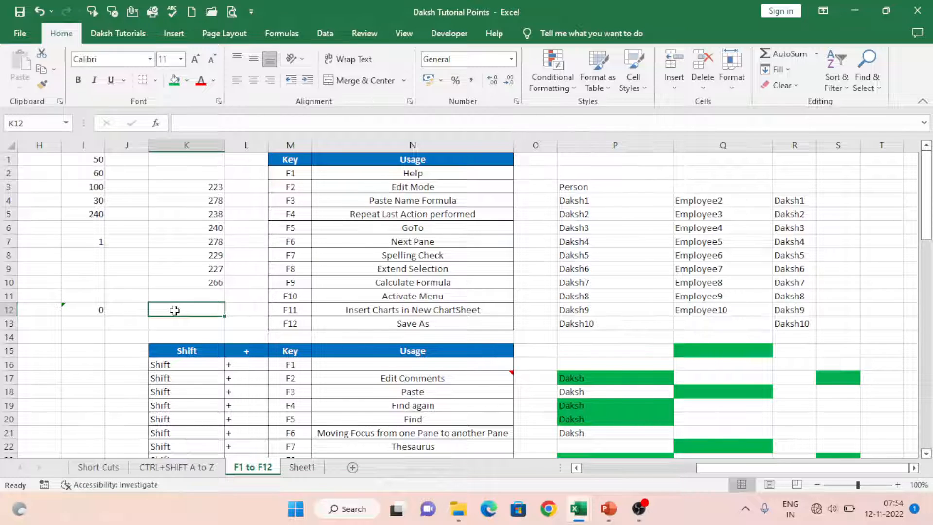
pyautogui.press('F10')
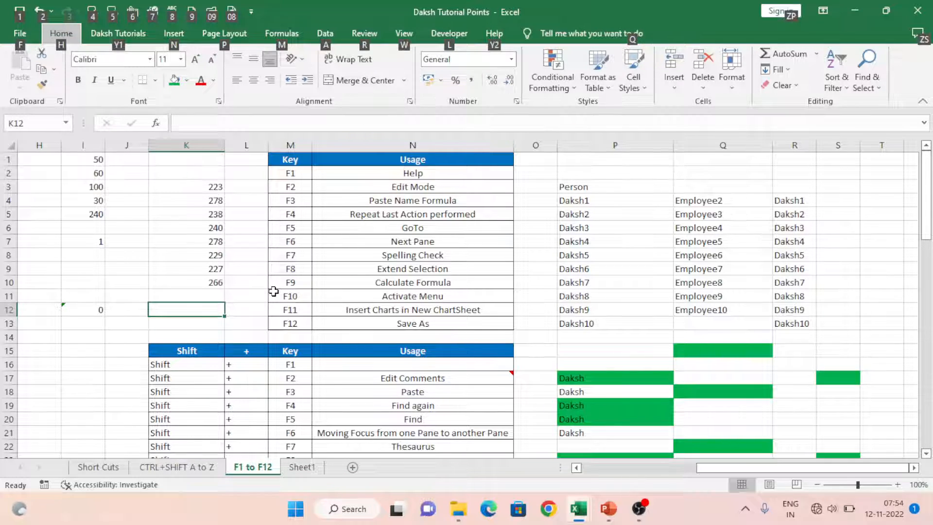
pyautogui.click(302, 294)
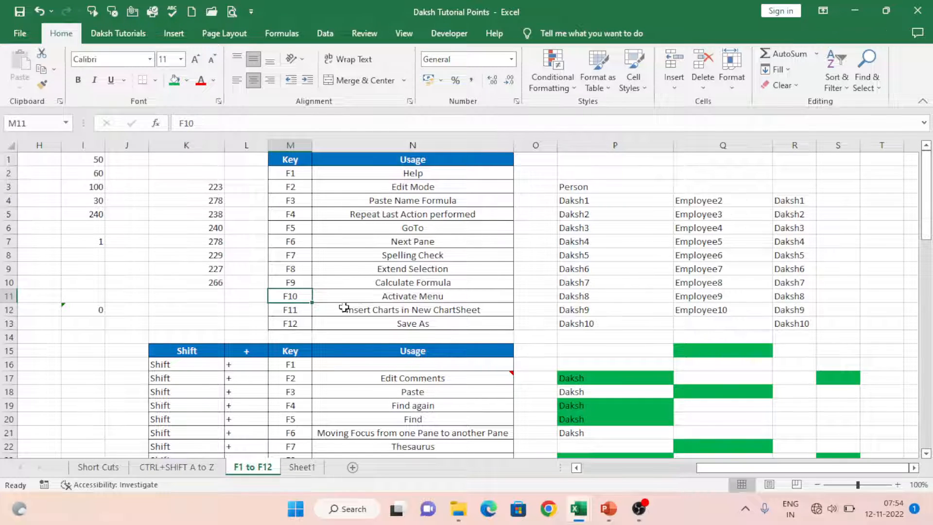
# Step: Enter 120 in cell S4 and copy it down beside the names through cell S13
pyautogui.click(298, 311)
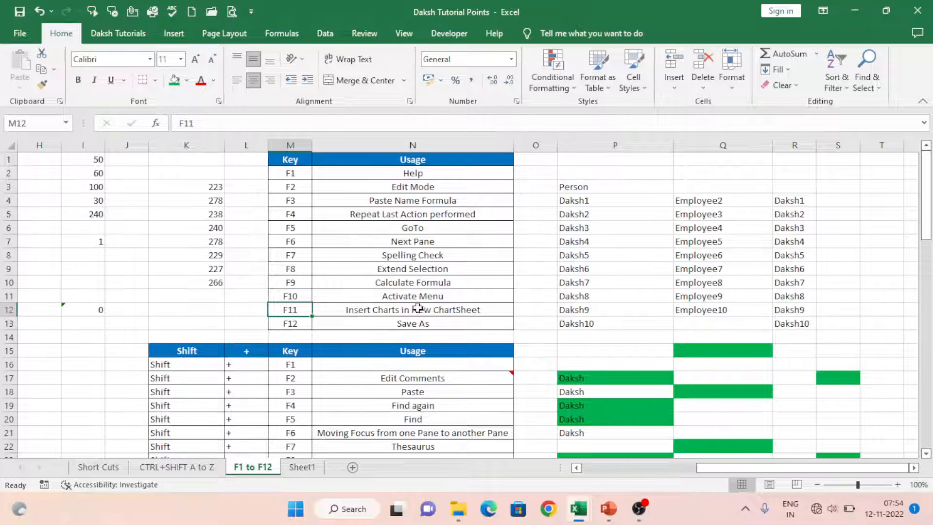
pyautogui.click(846, 202)
pyautogui.write('120')
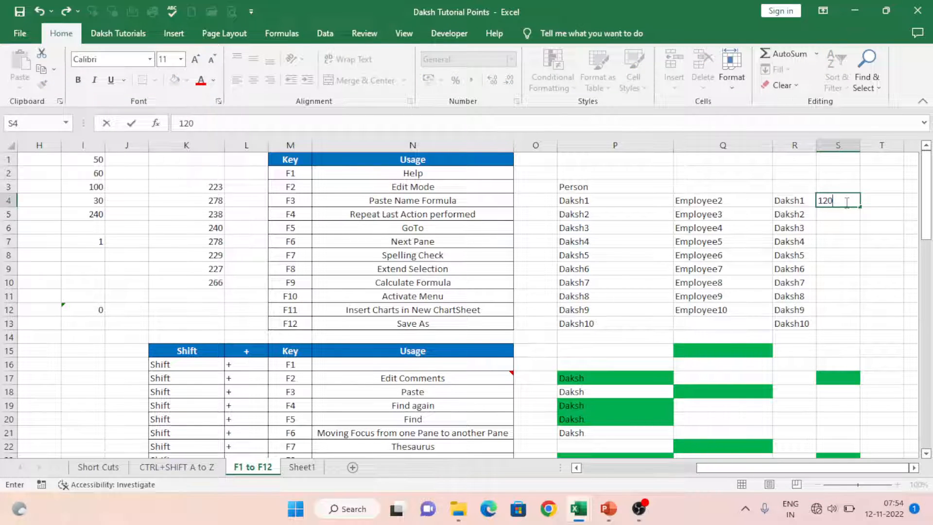
pyautogui.hotkey('ctrl', 'Return')
pyautogui.hotkey('ctrl', 'c')
pyautogui.press('Left')
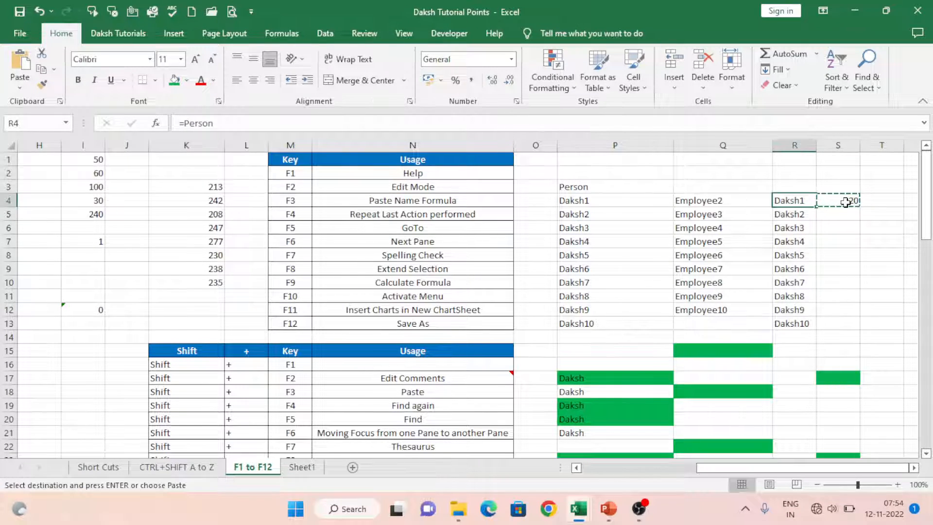
pyautogui.press('Right')
pyautogui.press('Left')
pyautogui.hotkey('ctrl', 'Down')
pyautogui.press('Right')
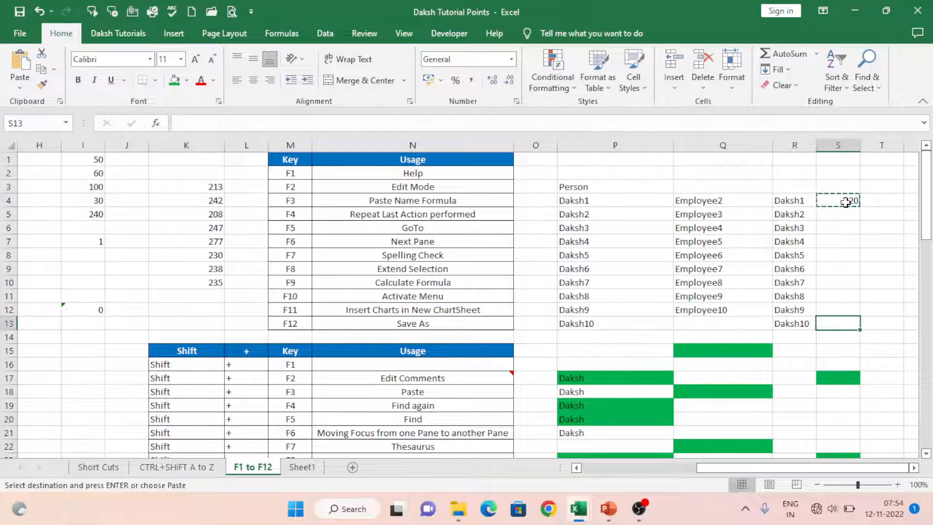
pyautogui.hotkey('ctrl', 'shift', 'Up')
pyautogui.hotkey('ctrl', 'v')
# Step: Add the headers Name in cell R3 and Value in cell S3 above the two data columns
pyautogui.press('Left')
pyautogui.press('Up')
pyautogui.hotkey('ctrl', 'Up')
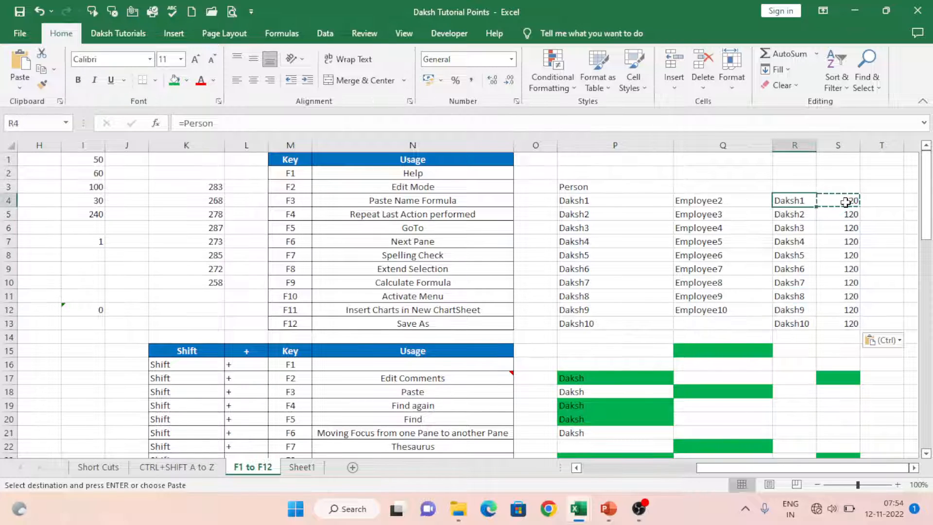
pyautogui.press('Up')
pyautogui.write('Name')
pyautogui.press('Right')
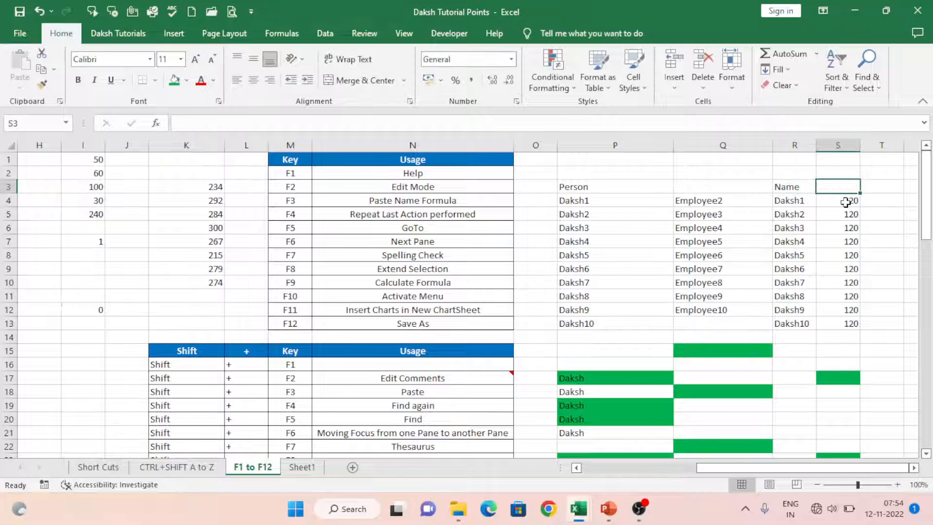
pyautogui.write('Value')
# Step: Select the Name and Value table in R3:S13 and widen column S slightly
pyautogui.press('Left')
pyautogui.hotkey('shift', 'Right')
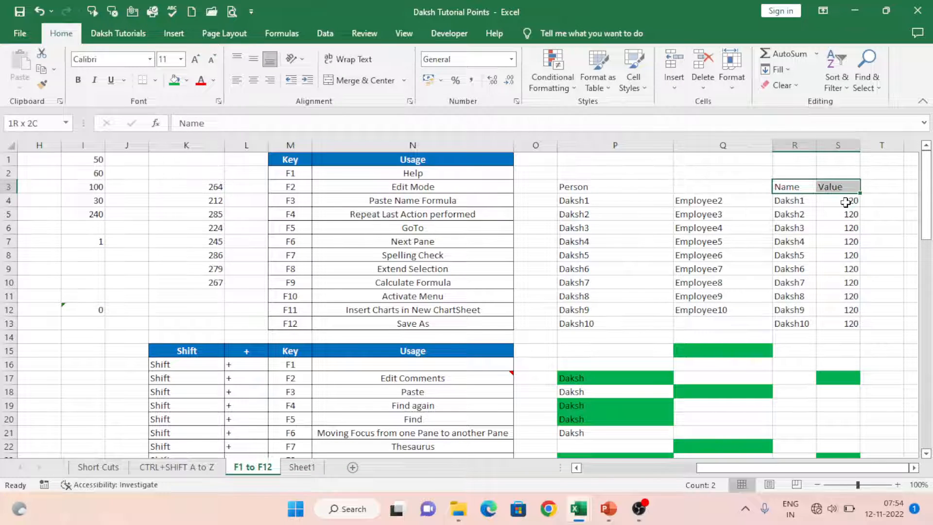
pyautogui.hotkey('ctrl', 'shift', 'Down')
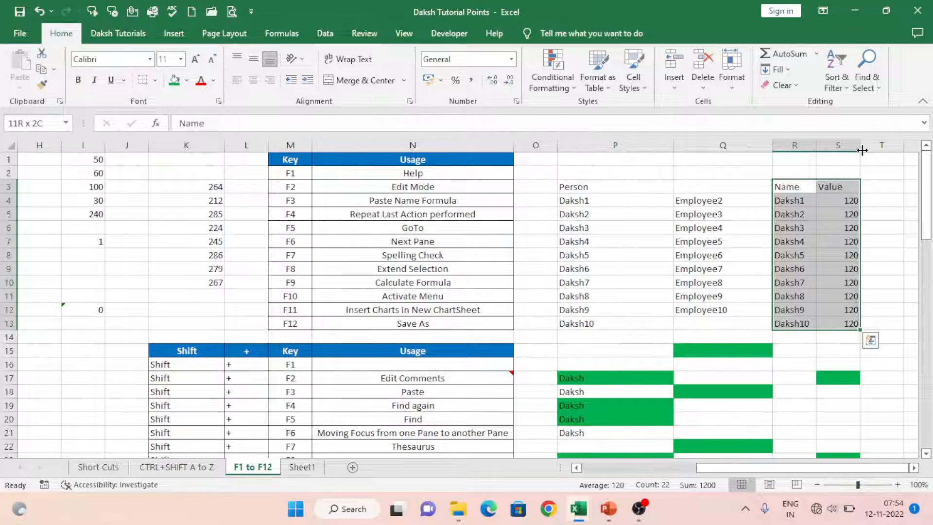
pyautogui.moveTo(861, 146); pyautogui.dragTo(885, 147)
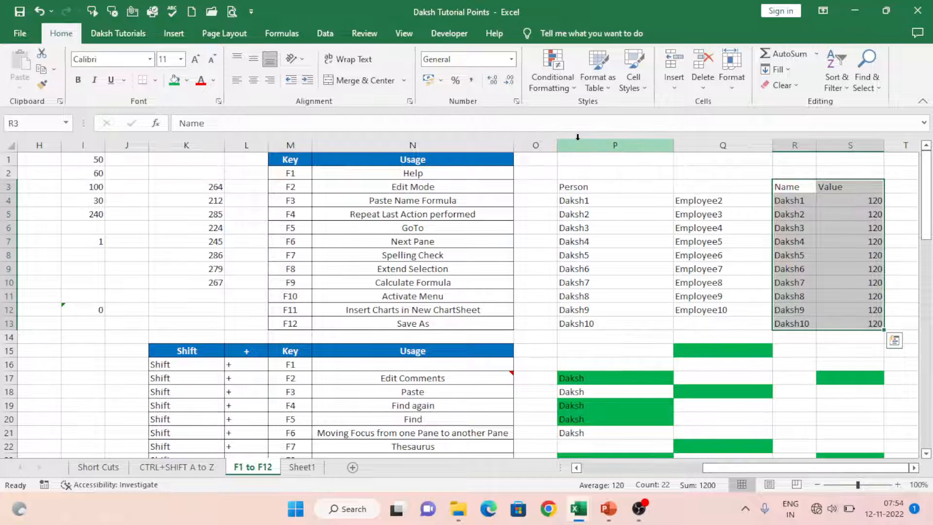
pyautogui.click(175, 34)
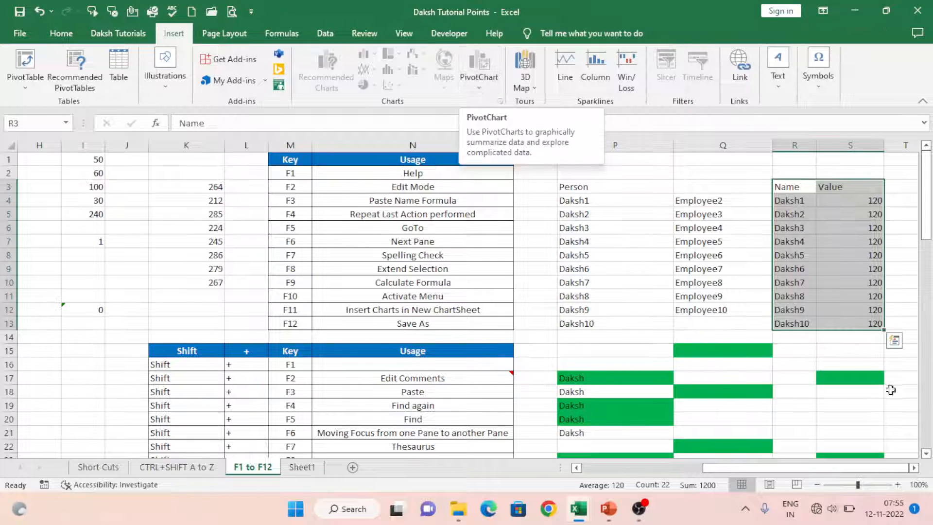
pyautogui.click(839, 294)
pyautogui.click(800, 188)
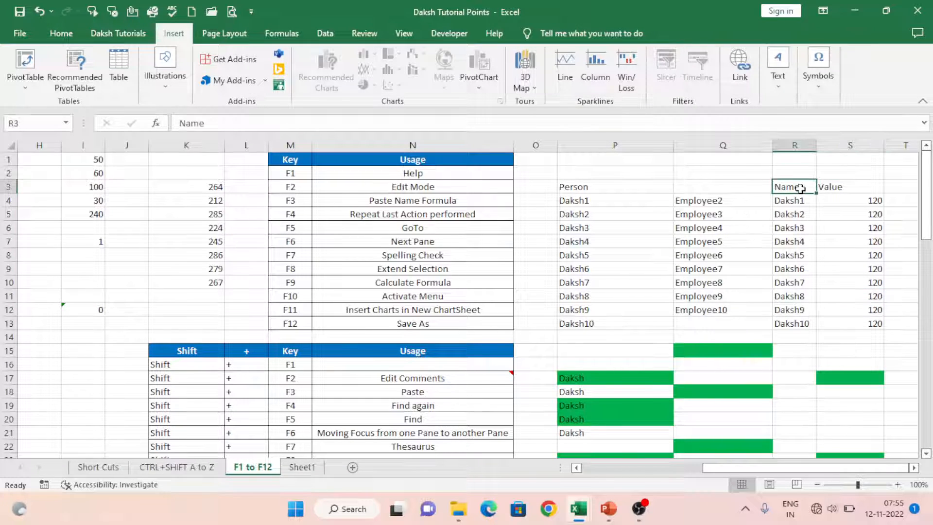
pyautogui.hotkey('ctrl', 'a')
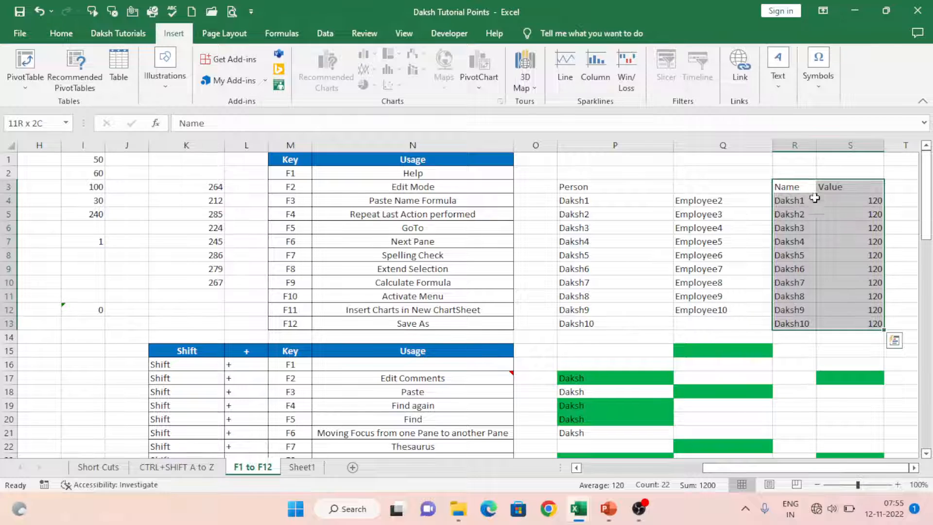
pyautogui.click(565, 67)
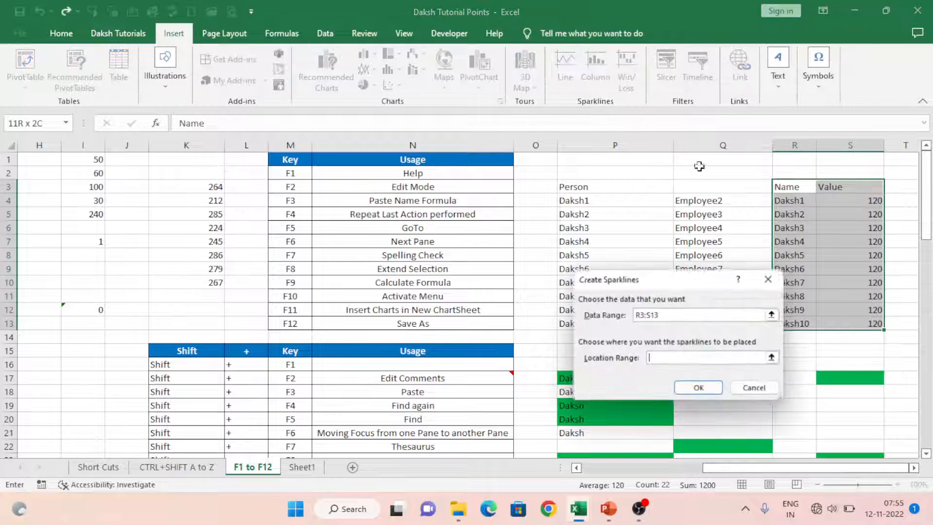
pyautogui.click(759, 393)
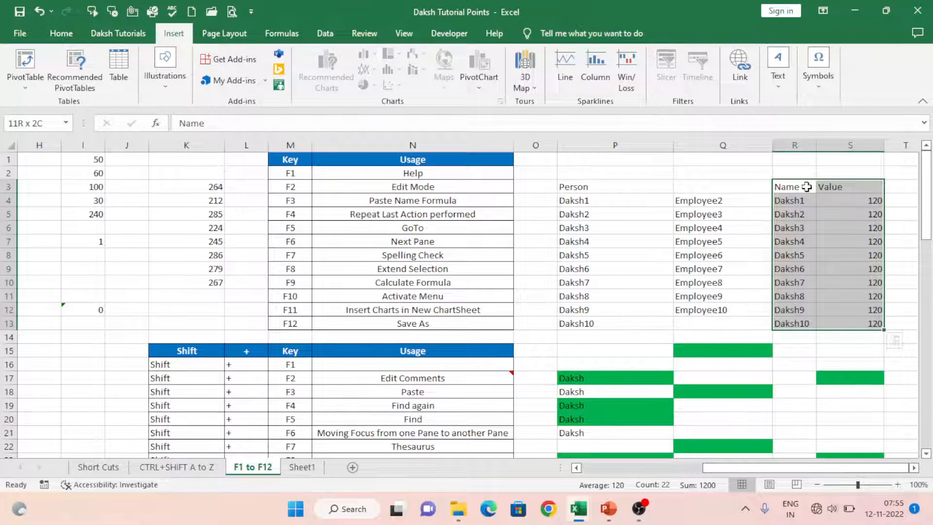
# Step: Create a column chart of the Name and Value table on a new chart sheet, and return to the F1 to F12 sheet
pyautogui.press('F11')
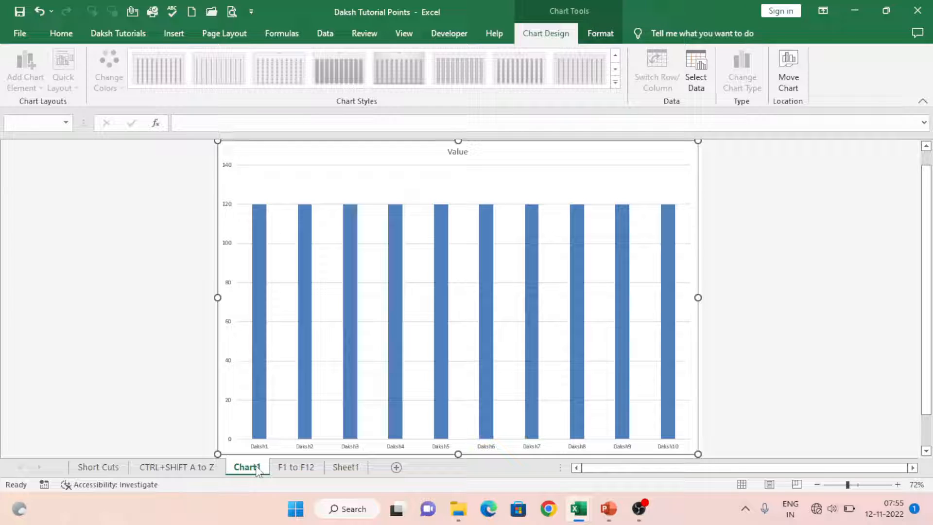
pyautogui.click(297, 468)
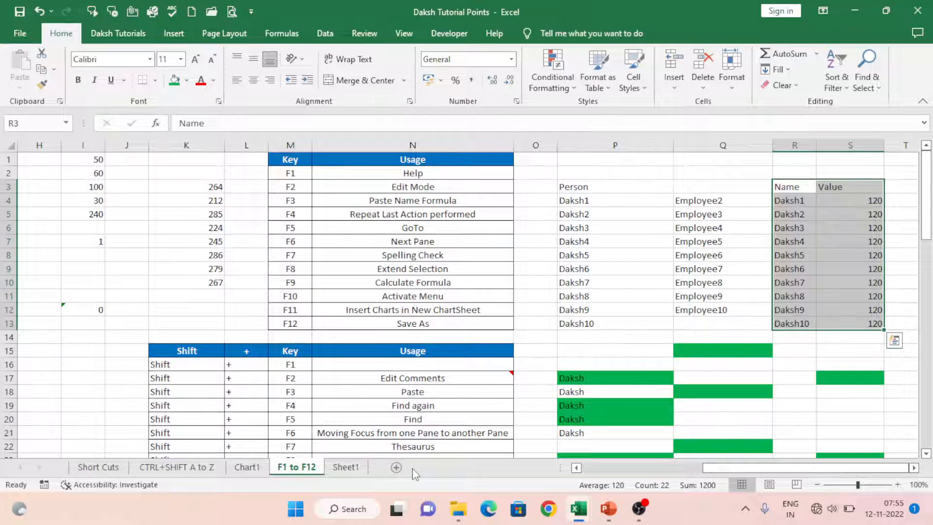
# Step: Insert a second chart sheet of type Chart before the F1 to F12 sheet, compare it with Chart1, and return to the data
pyautogui.rightClick(296, 468)
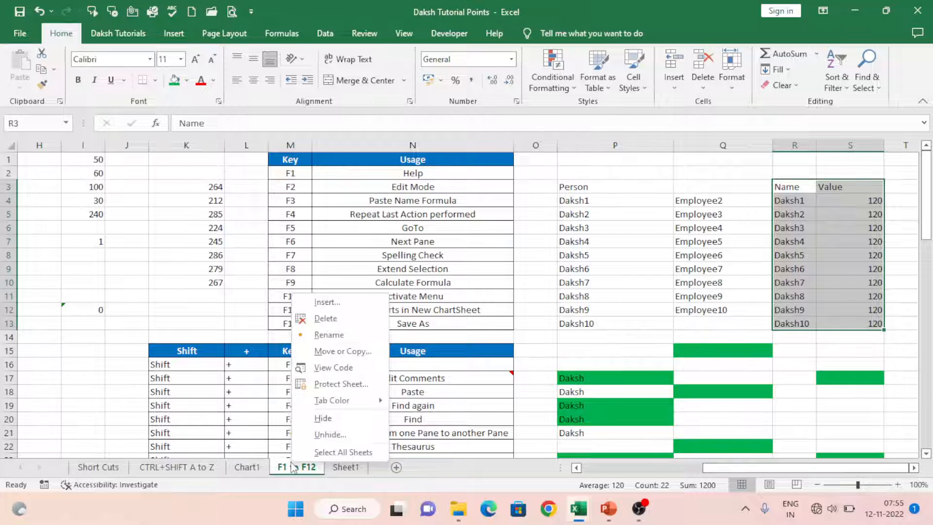
pyautogui.click(327, 301)
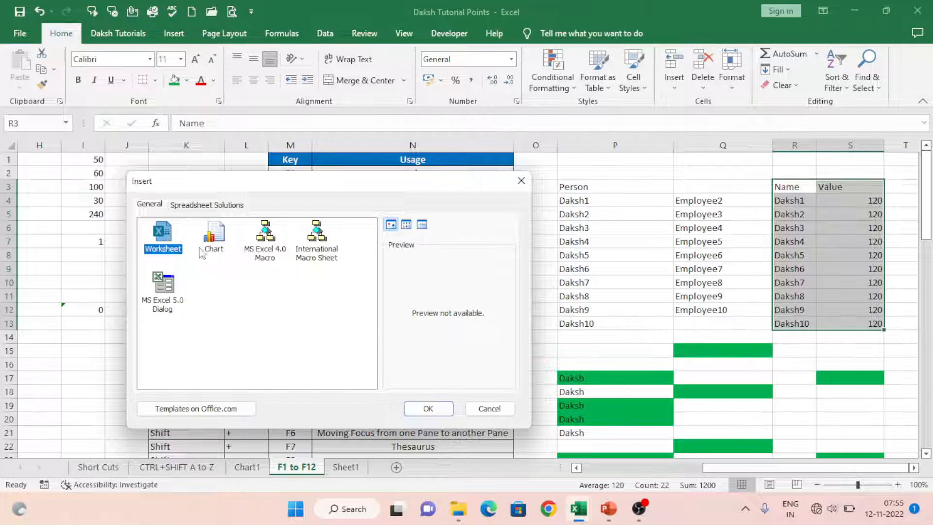
pyautogui.click(214, 240)
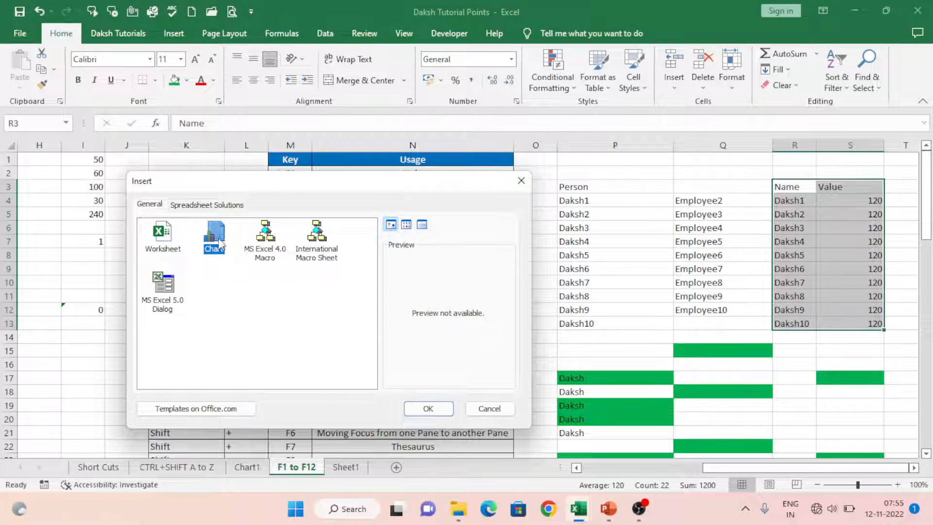
pyautogui.click(430, 408)
pyautogui.click(252, 467)
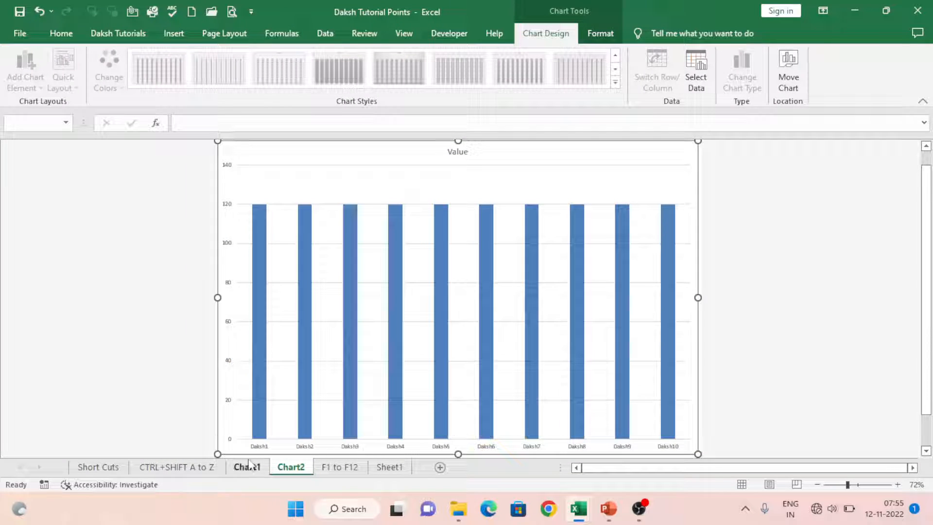
pyautogui.click(288, 466)
pyautogui.click(335, 468)
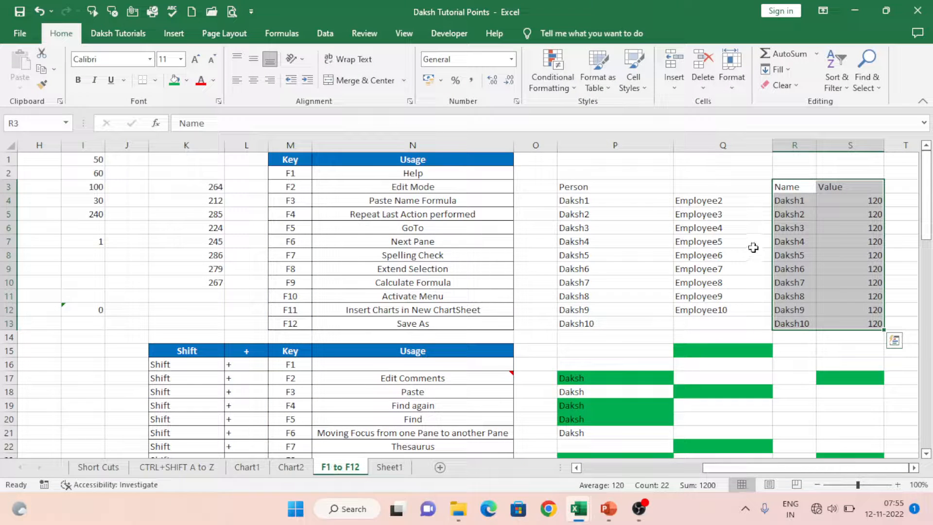
# Step: Create another new chart sheet directly from the data in R3:S13
pyautogui.click(302, 309)
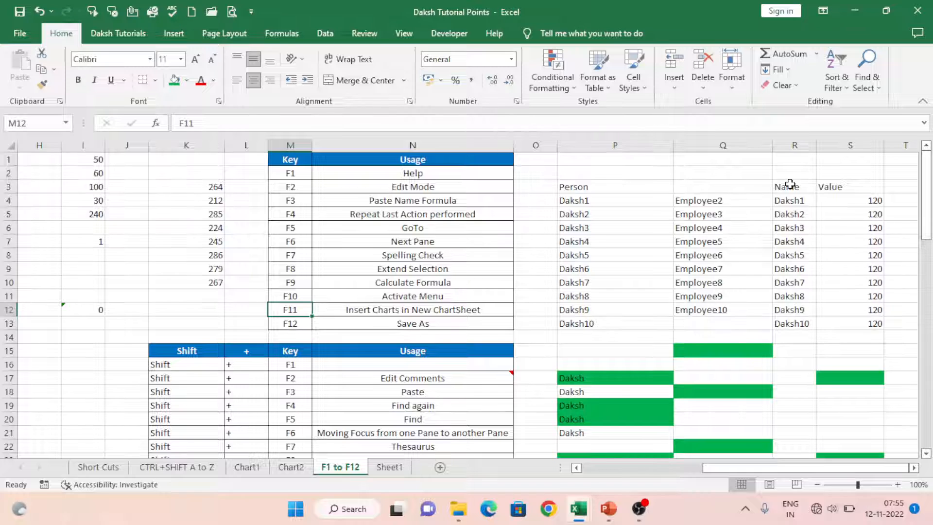
pyautogui.moveTo(791, 184); pyautogui.dragTo(870, 324)
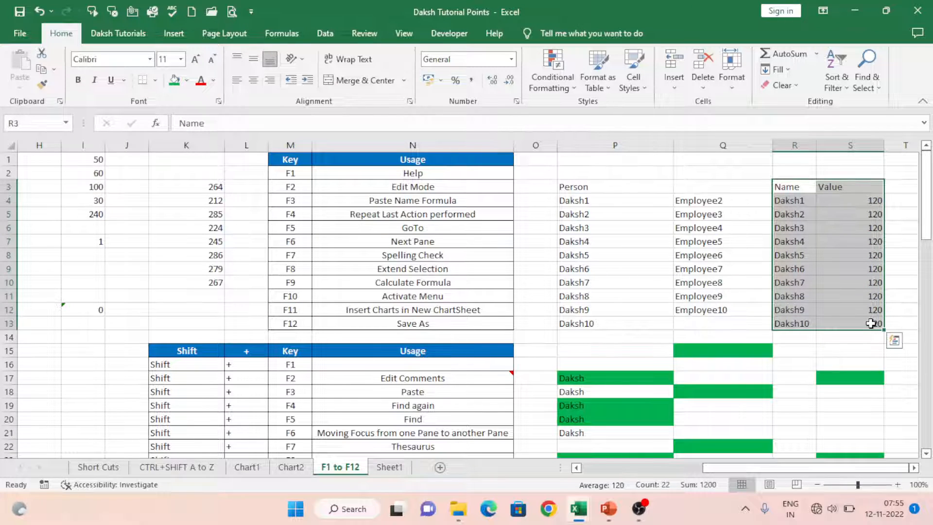
pyautogui.press('F11')
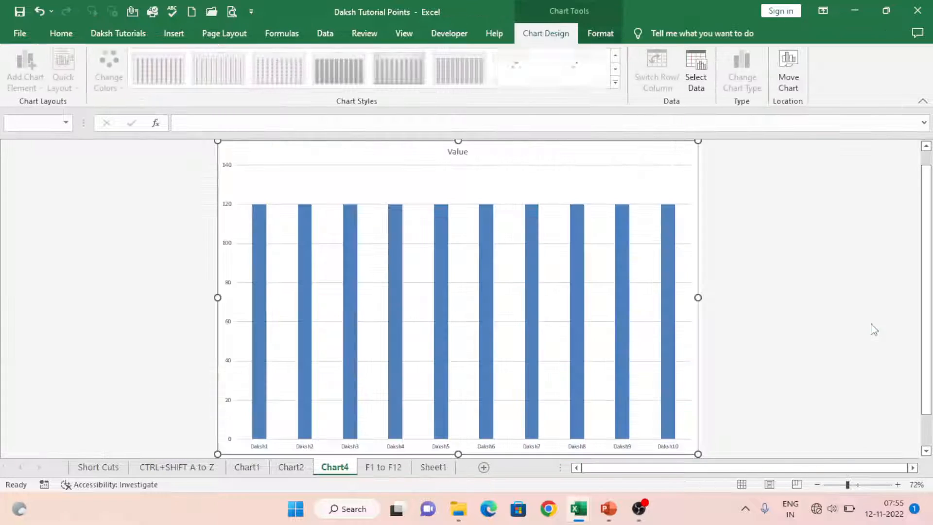
# Step: Return to the F1 to F12 sheet, open the Save As dialog from the Save As entry in N13, and dismiss it without saving
pyautogui.click(379, 468)
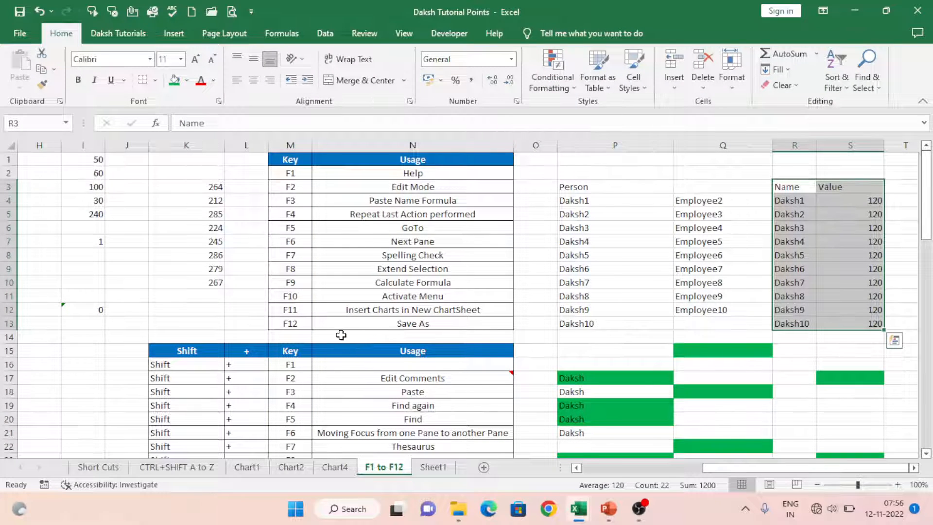
pyautogui.click(300, 324)
pyautogui.click(400, 325)
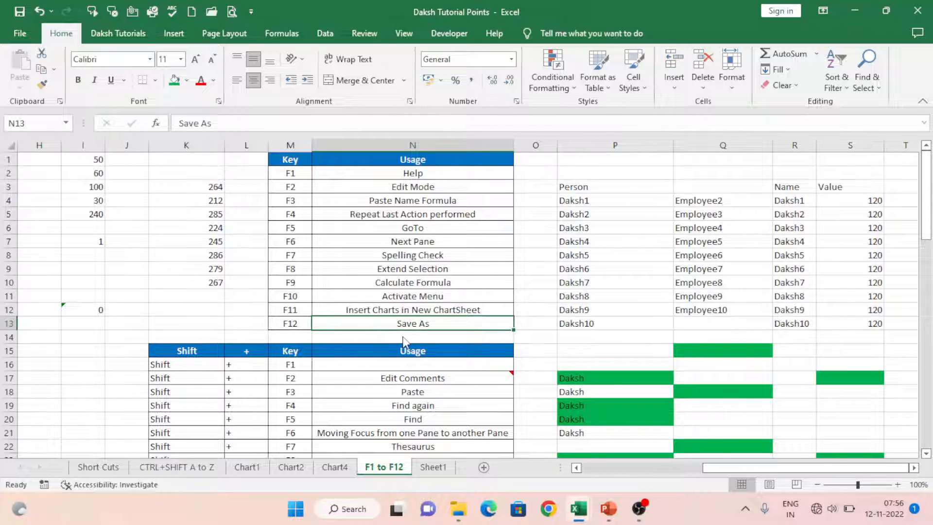
pyautogui.press('F12')
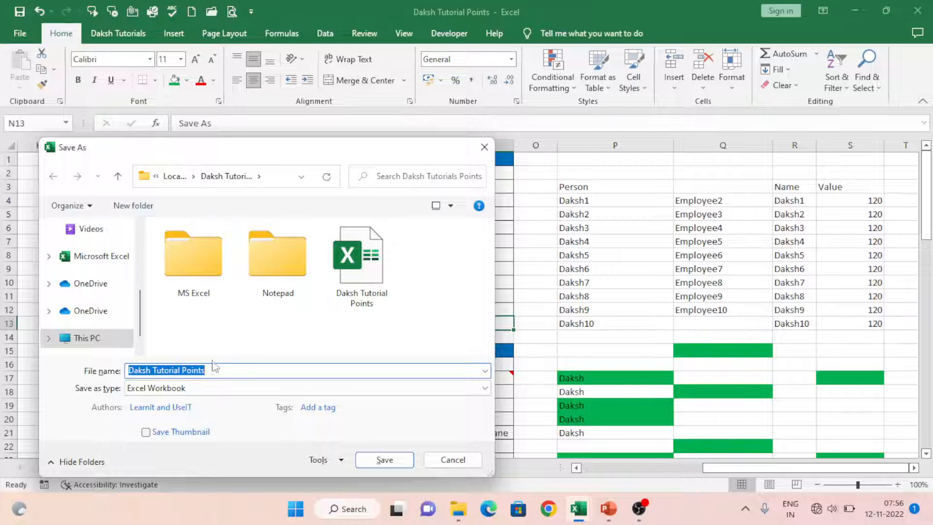
pyautogui.click(460, 461)
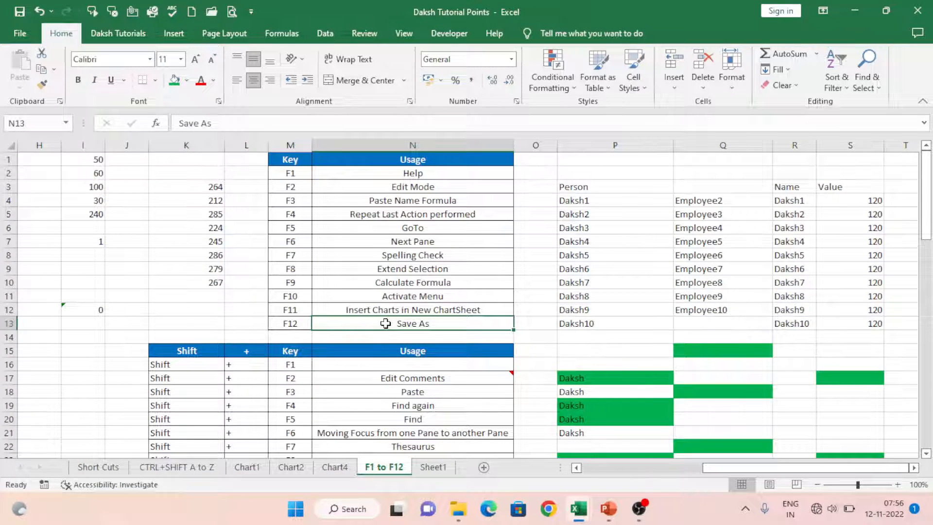
# Step: In the Shift table, open the note on the Edit Comments cell N17 for editing and leave it
pyautogui.scroll(-4, 403, 324)
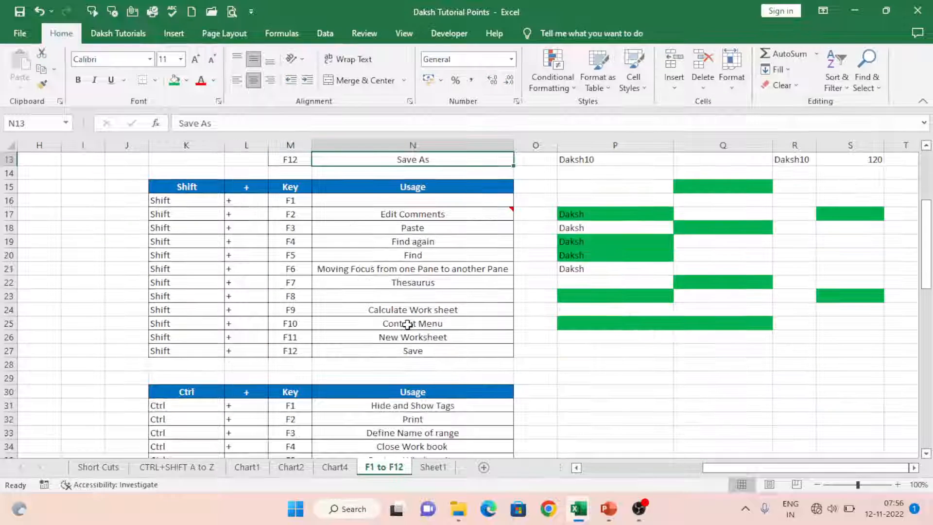
pyautogui.click(182, 201)
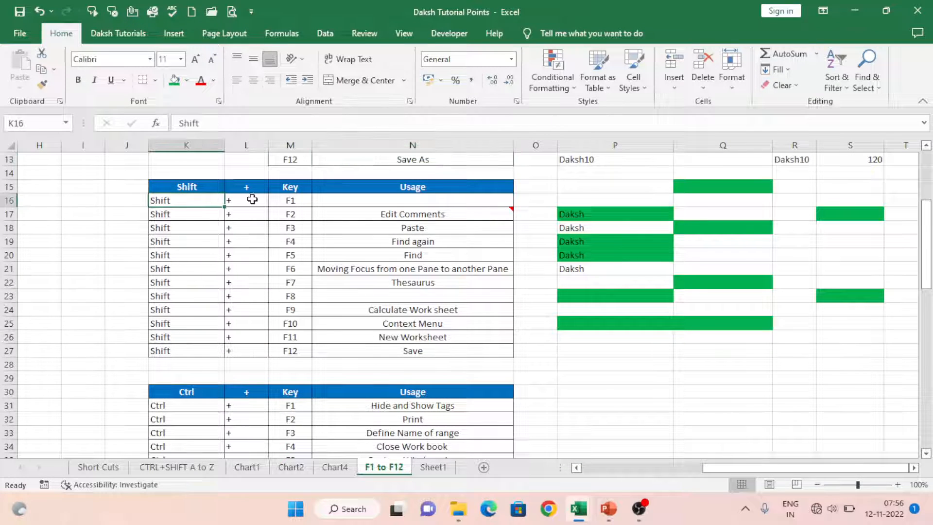
pyautogui.click(290, 201)
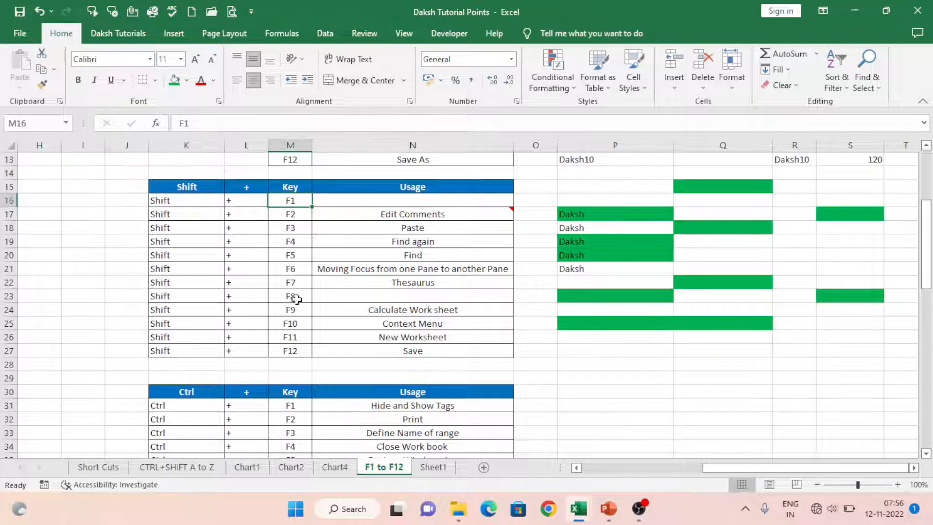
pyautogui.click(299, 214)
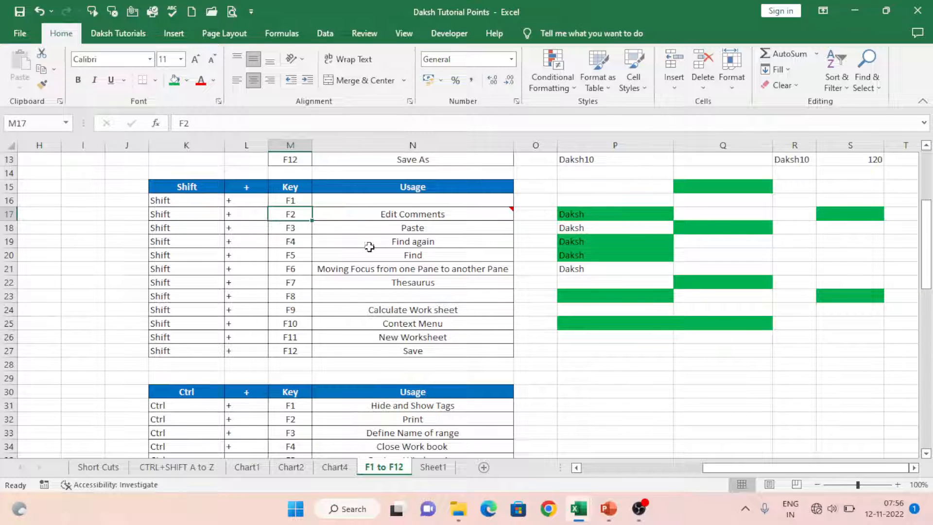
pyautogui.click(416, 213)
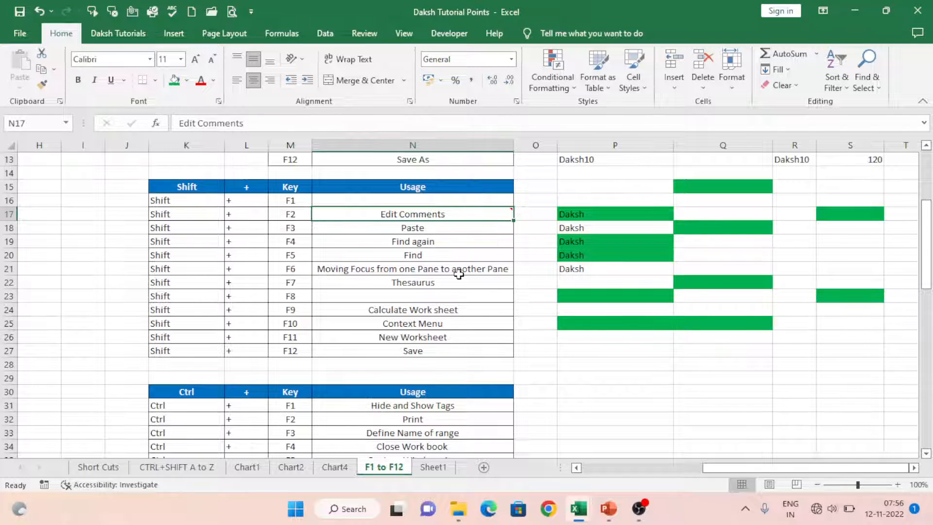
pyautogui.hotkey('shift', 'F2')
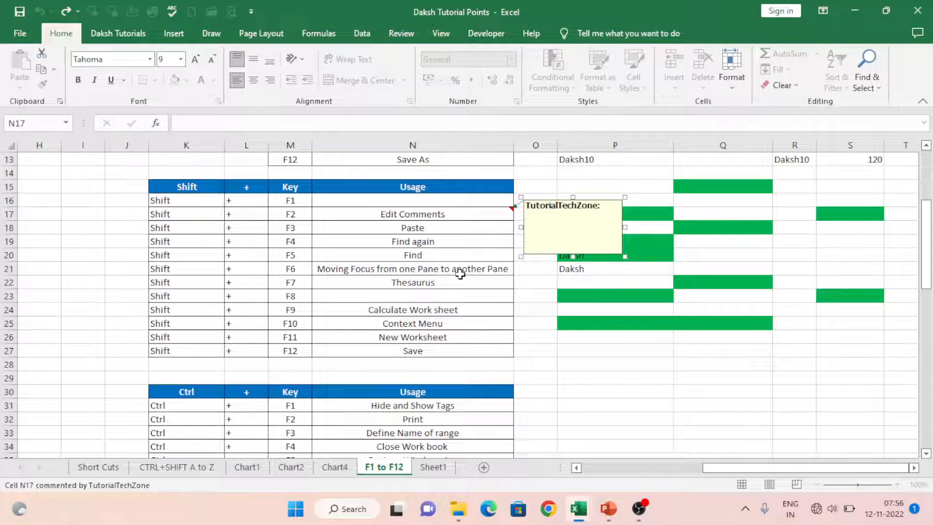
pyautogui.click(440, 225)
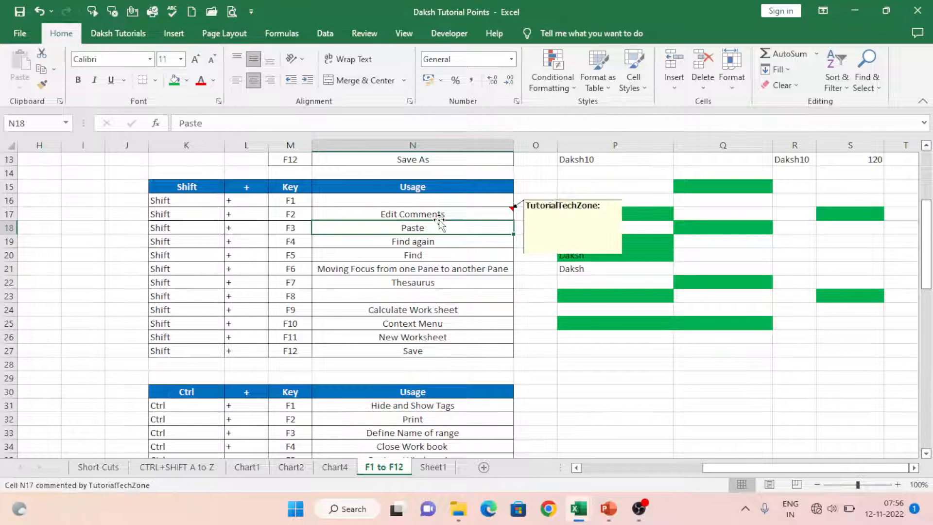
pyautogui.click(442, 212)
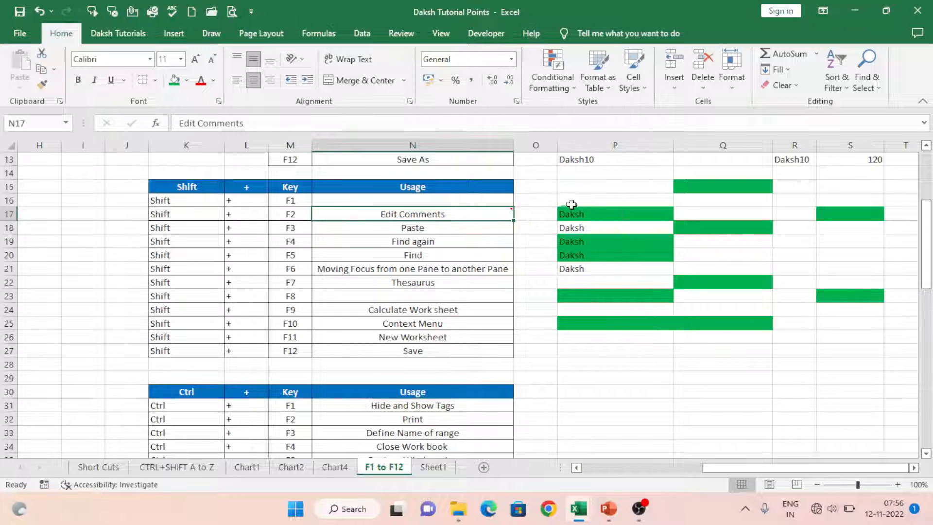
# Step: Add a note with the text "dffsfdfs" to the Paste cell N18
pyautogui.click(435, 227)
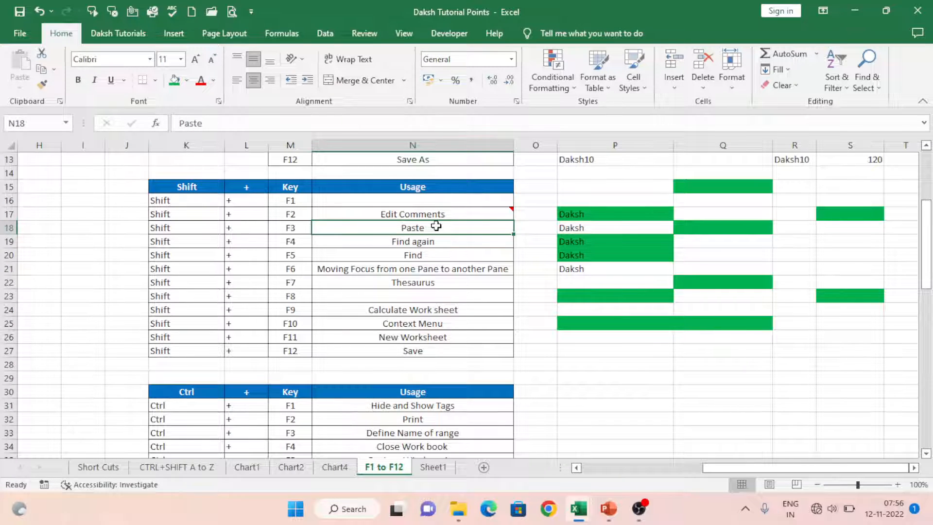
pyautogui.hotkey('shift', 'F2')
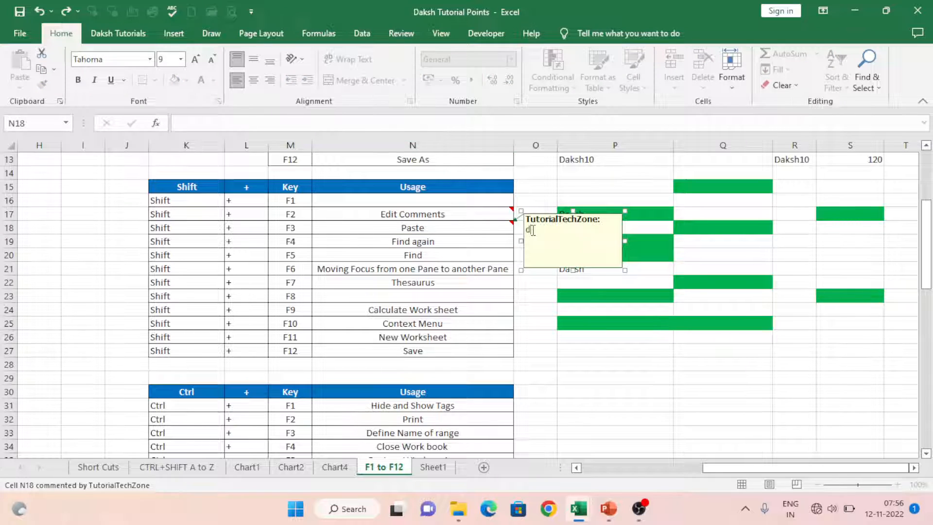
pyautogui.write('dffsfdfs')
pyautogui.click(383, 267)
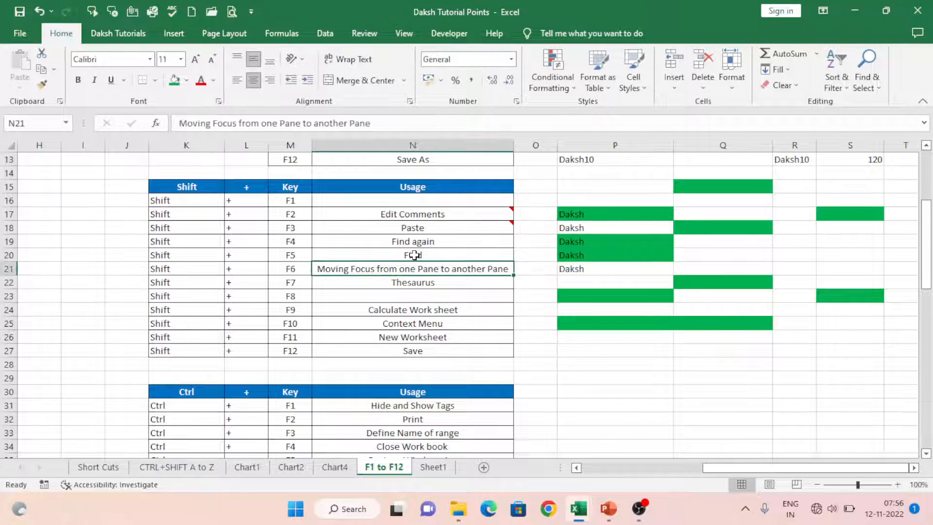
# Step: Select the Paste entry in N18, in the F3 row of the Shift table
pyautogui.click(414, 255)
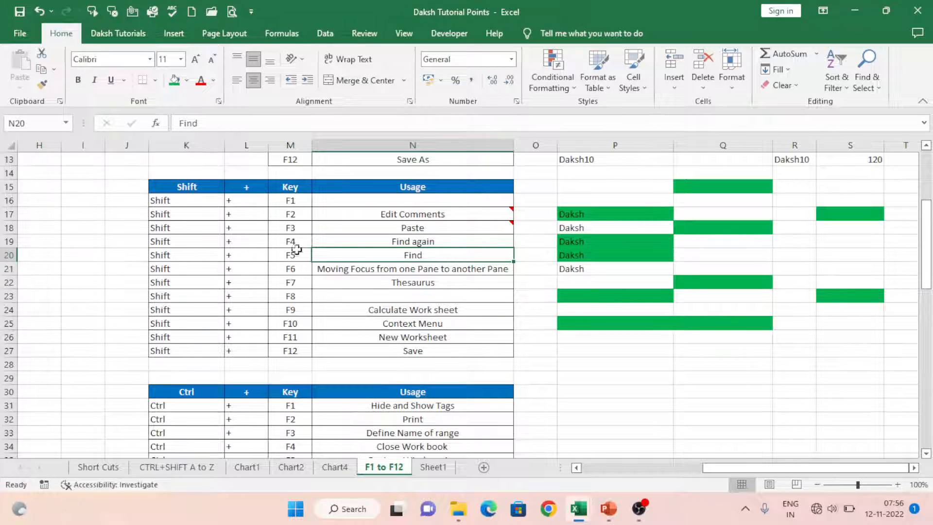
pyautogui.click(287, 227)
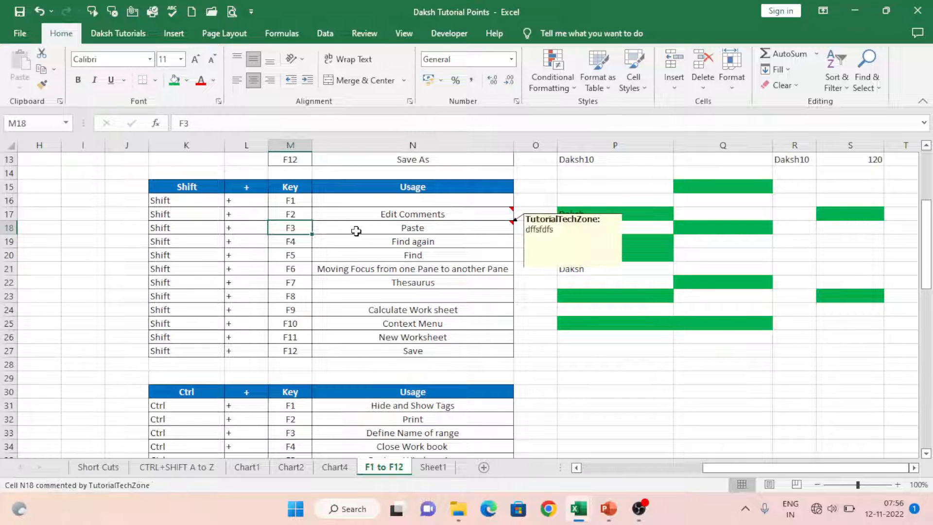
pyautogui.click(410, 238)
pyautogui.click(411, 227)
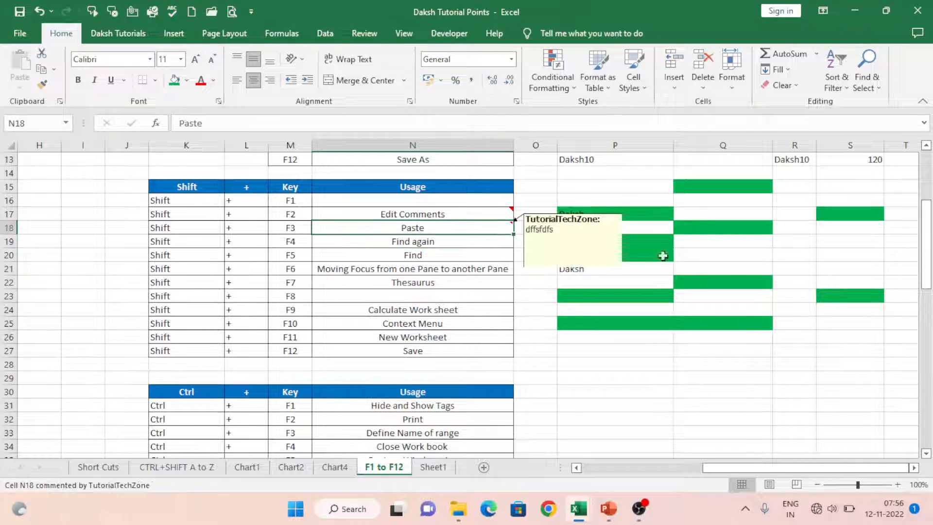
pyautogui.moveTo(619, 215); pyautogui.dragTo(638, 298)
pyautogui.hotkey('ctrl', 'c')
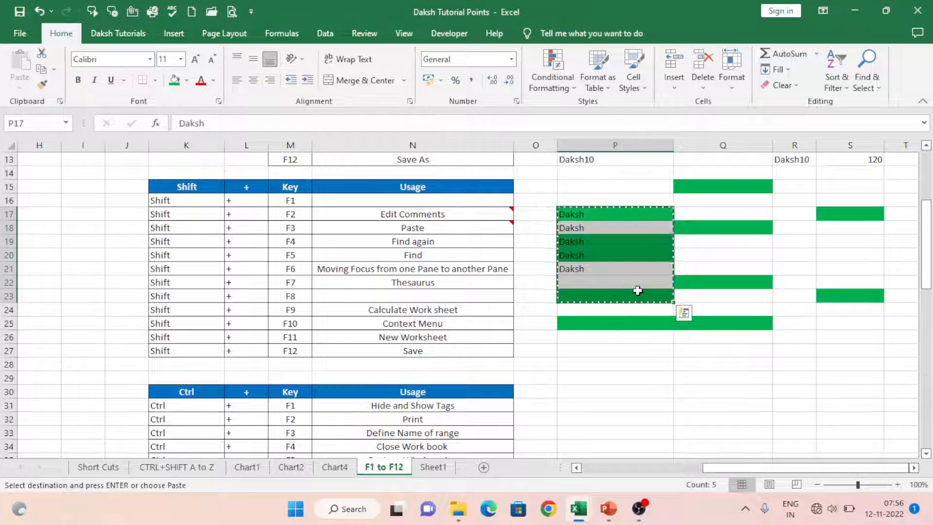
pyautogui.click(634, 389)
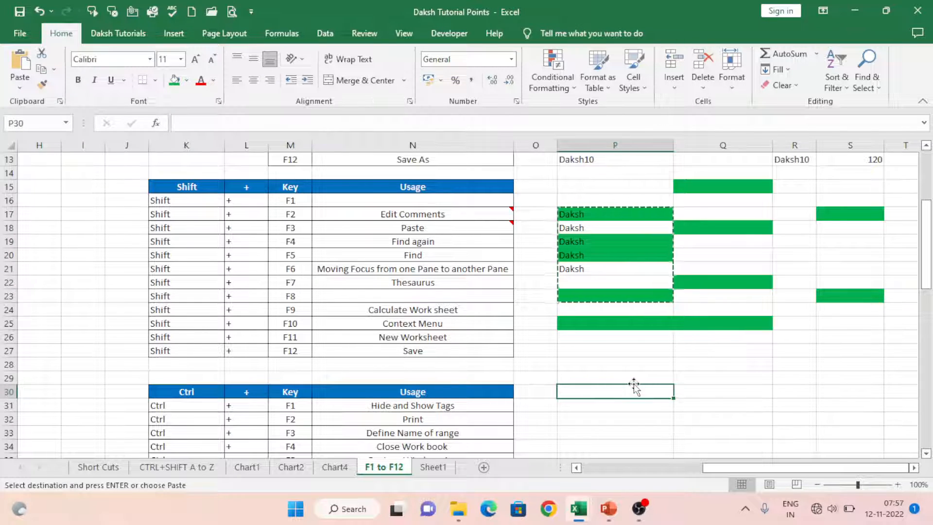
pyautogui.hotkey('shift', 'F3')
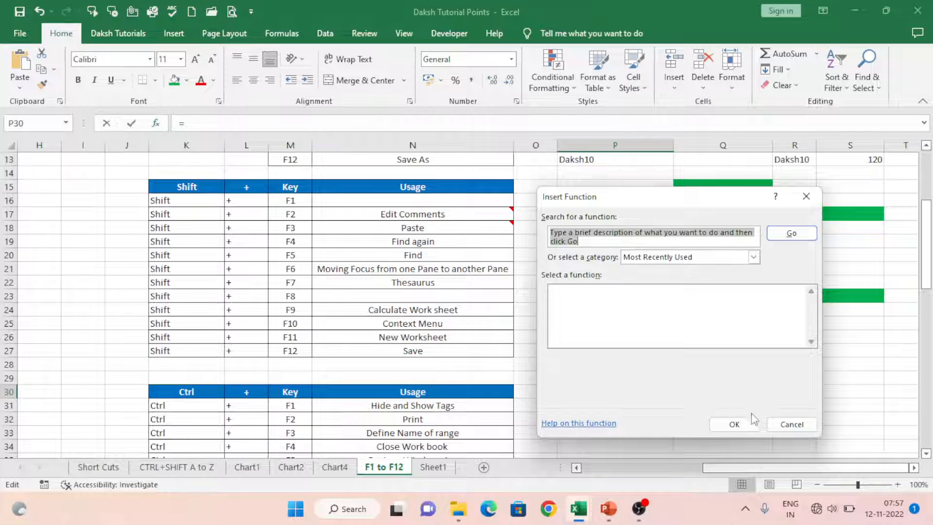
pyautogui.click(788, 424)
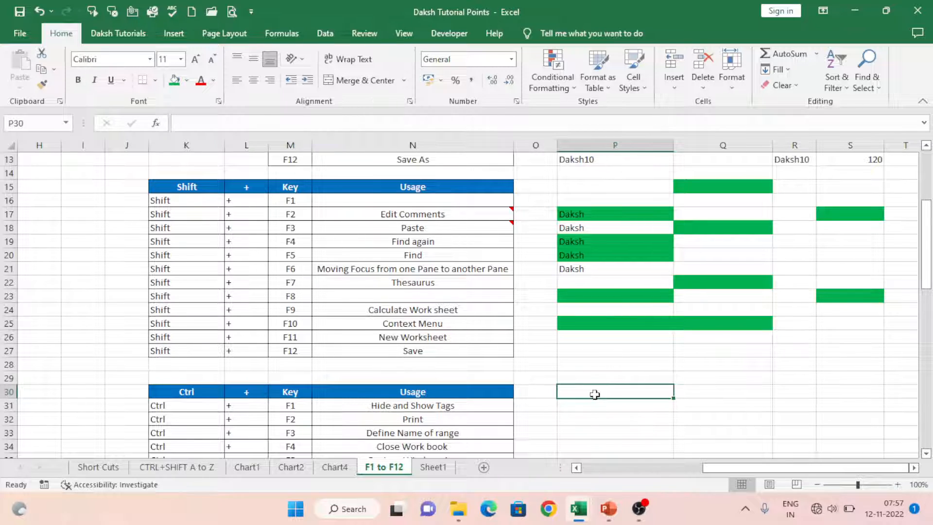
# Step: Open Insert Function for cell P30, search for "Sum" and choose the SUM function
pyautogui.hotkey('shift', 'F3')
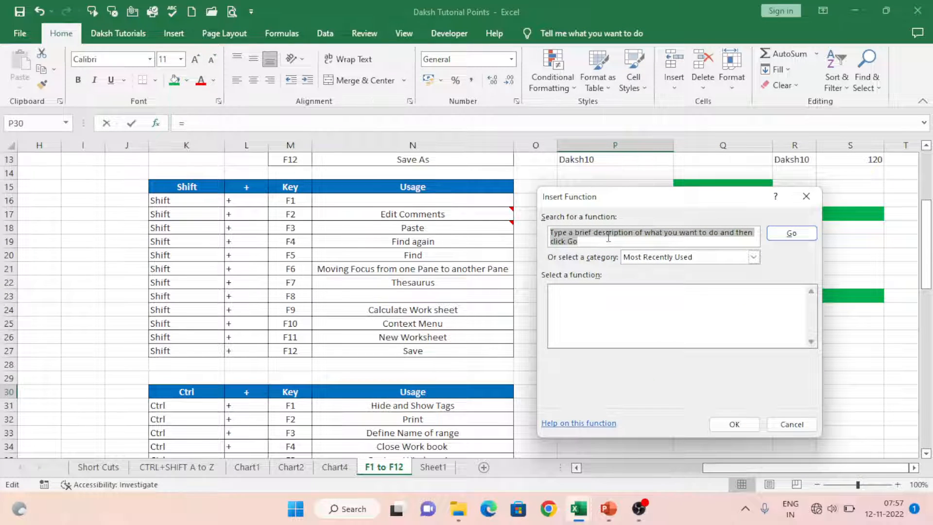
pyautogui.write('Sum')
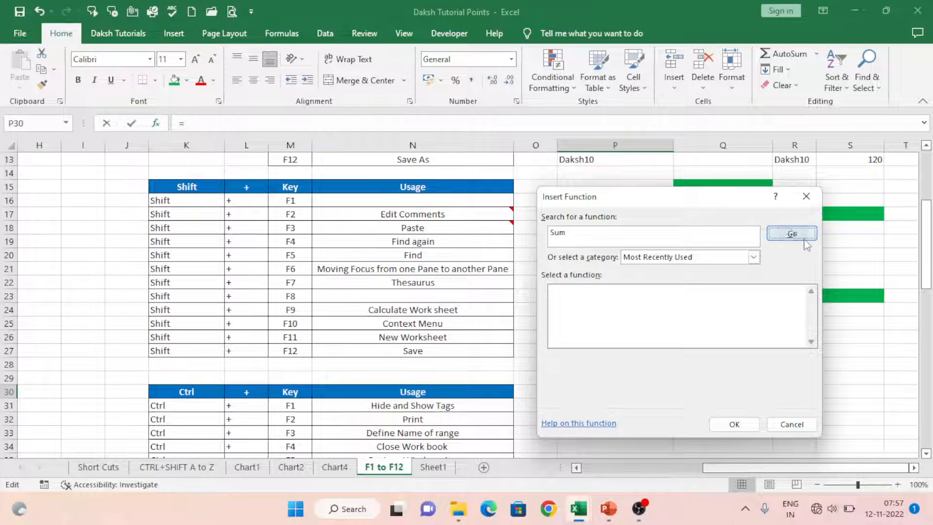
pyautogui.click(793, 233)
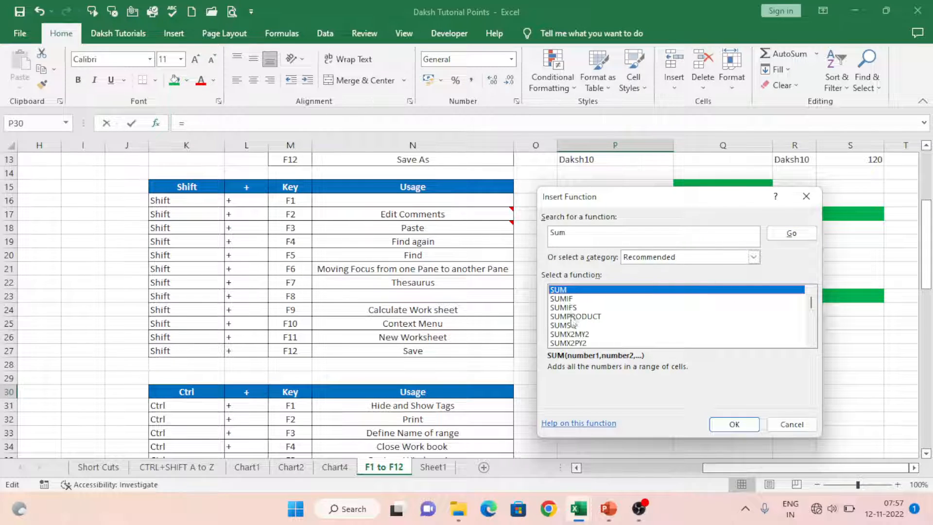
pyautogui.doubleClick(566, 290)
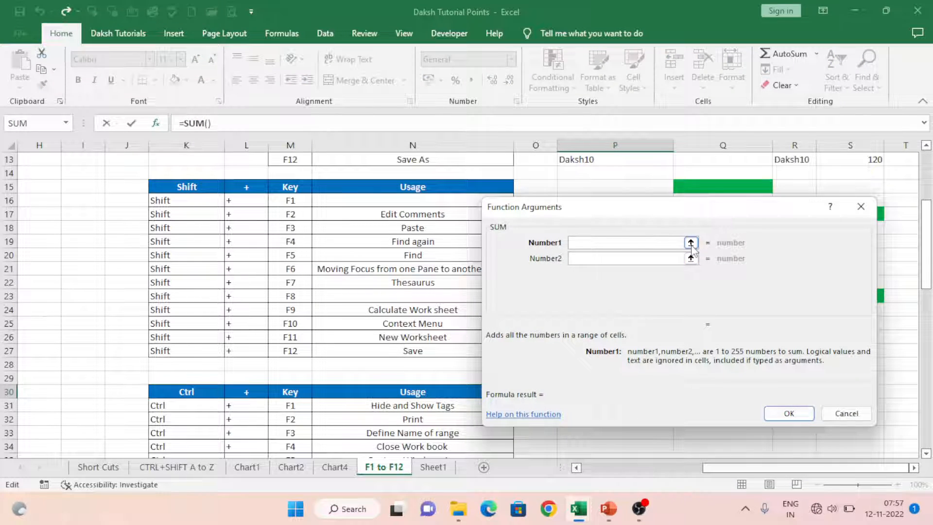
# Step: Enter 50 for each of the arguments Number1 to Number4 of SUM and confirm the formula
pyautogui.write('50')
pyautogui.click(614, 259)
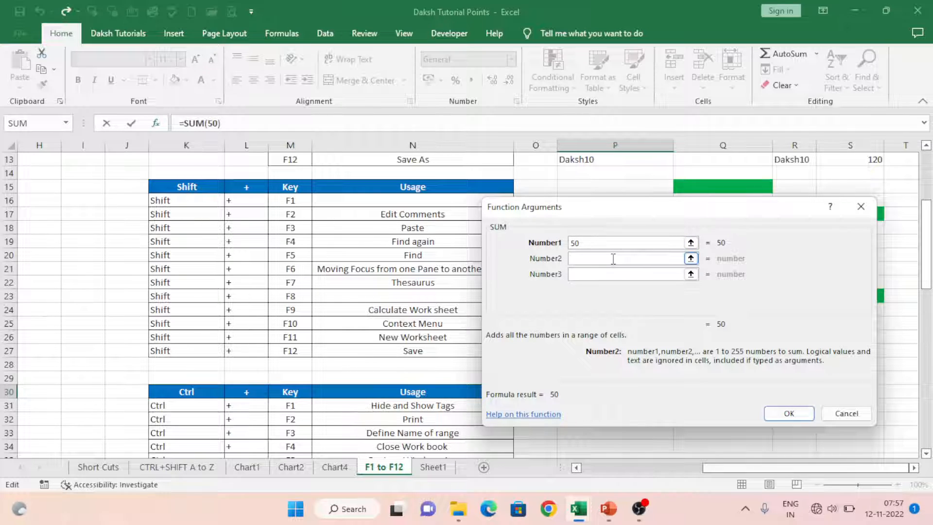
pyautogui.write('50')
pyautogui.press('Tab')
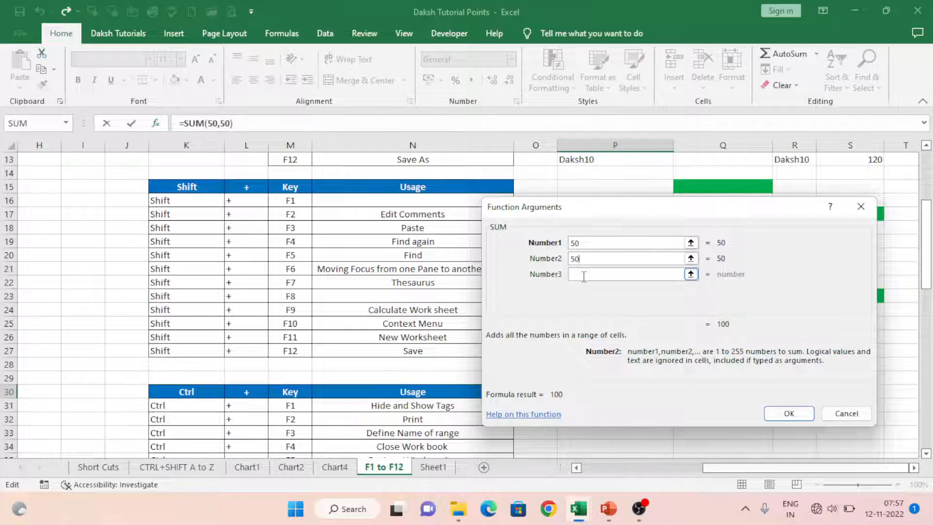
pyautogui.click(584, 276)
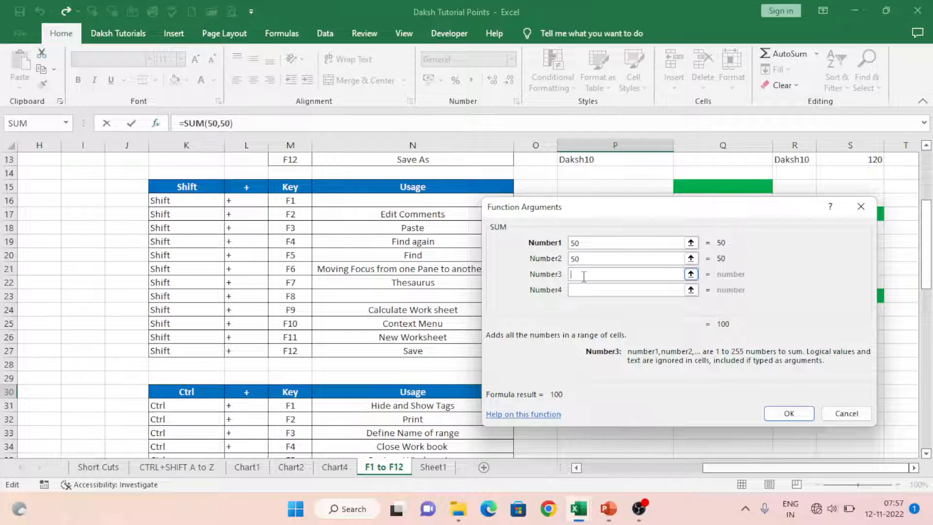
pyautogui.write('50')
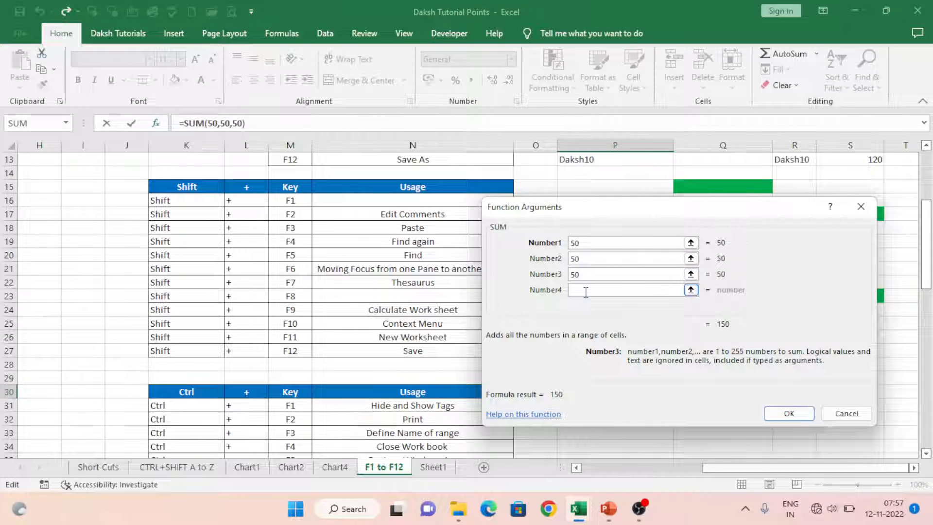
pyautogui.click(586, 293)
pyautogui.write('50')
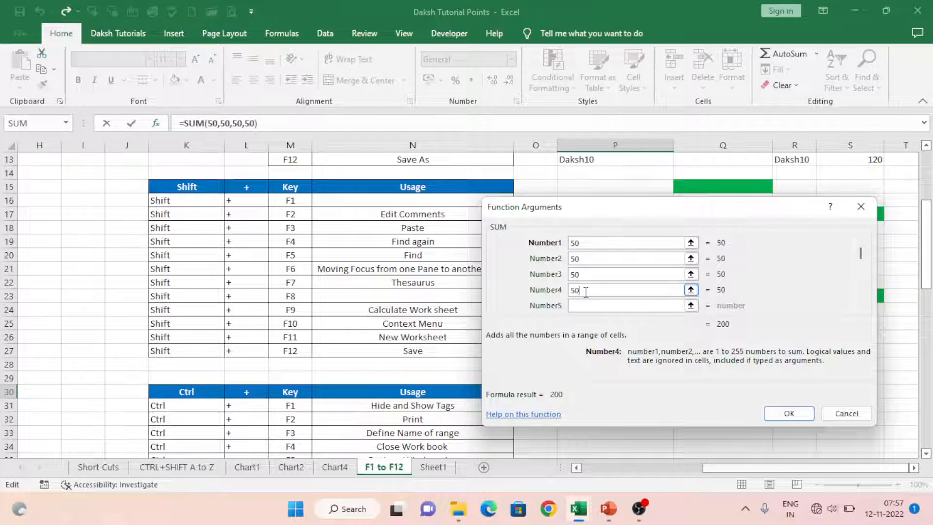
pyautogui.click(787, 408)
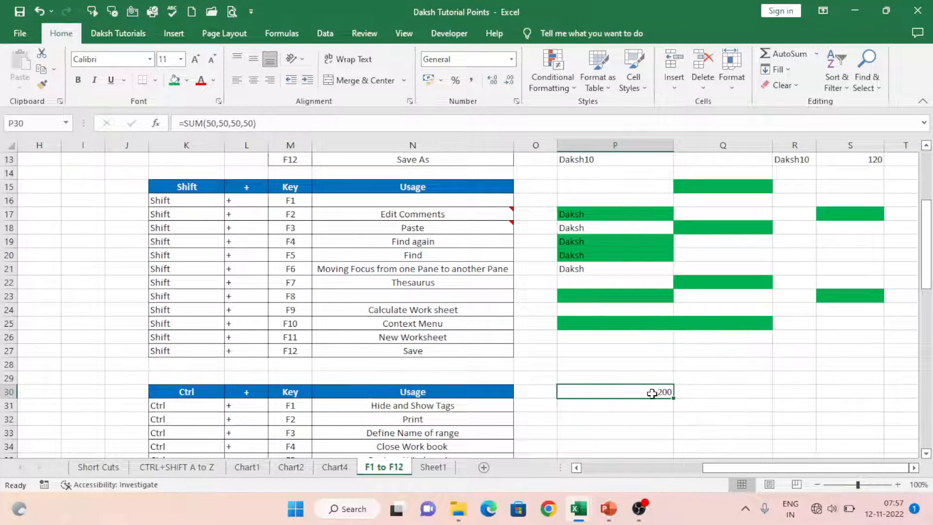
# Step: Change the usage text for Shift + F3 in cell N18 to "Paste Formula"
pyautogui.moveTo(437, 234)
pyautogui.click(432, 228)
pyautogui.doubleClick(457, 225)
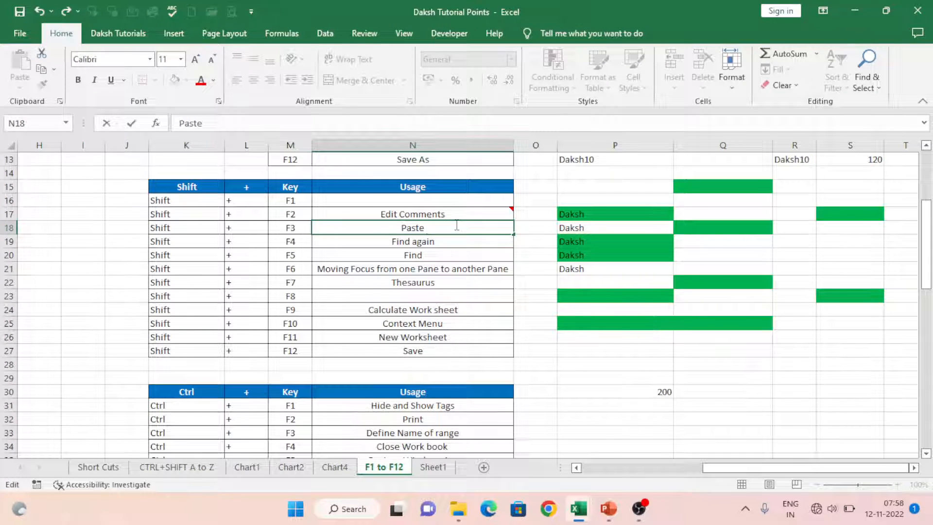
pyautogui.write('Formula')
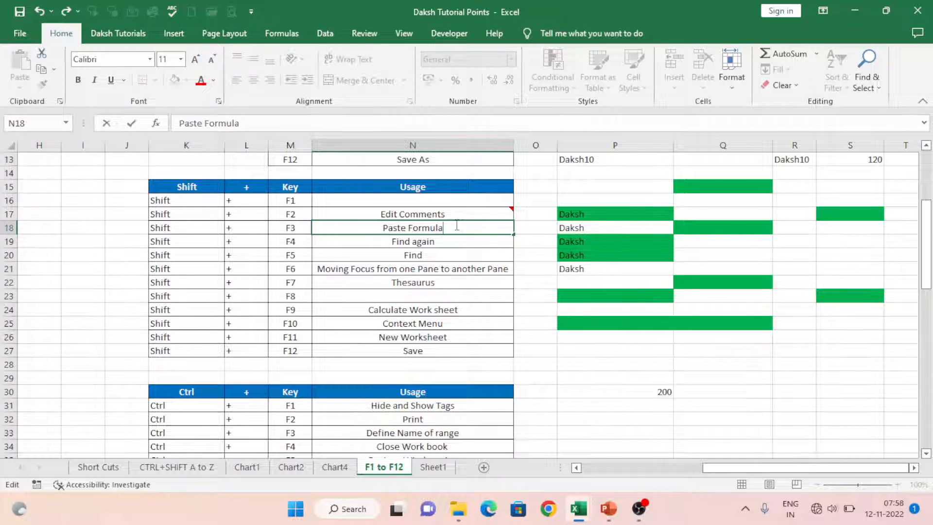
pyautogui.press('Return')
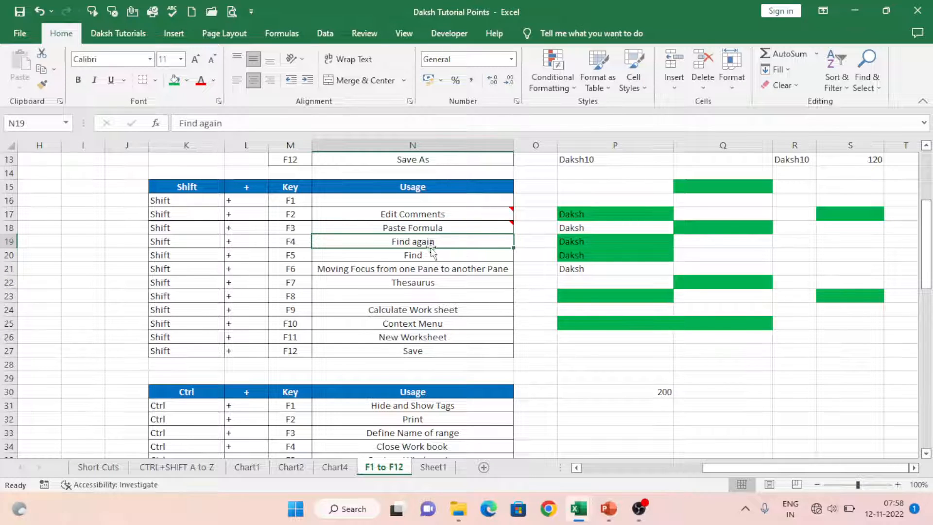
pyautogui.click(657, 339)
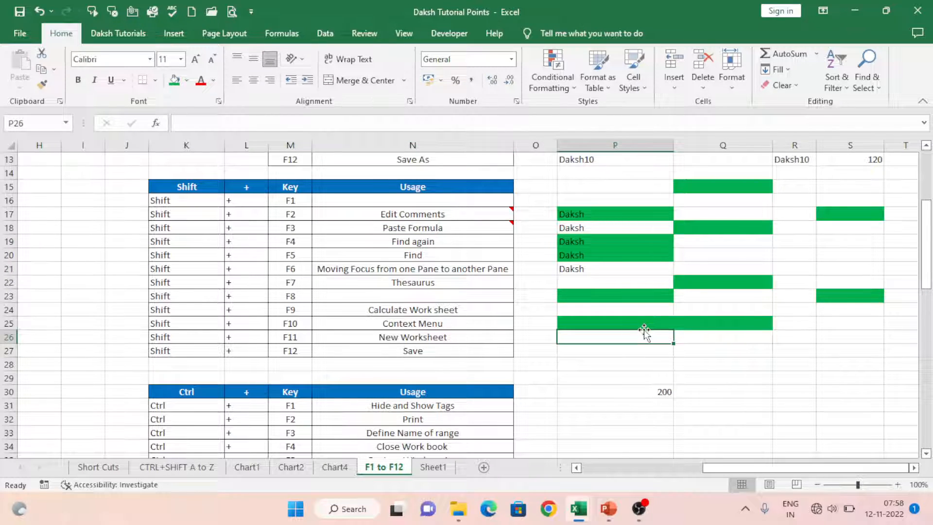
pyautogui.click(626, 355)
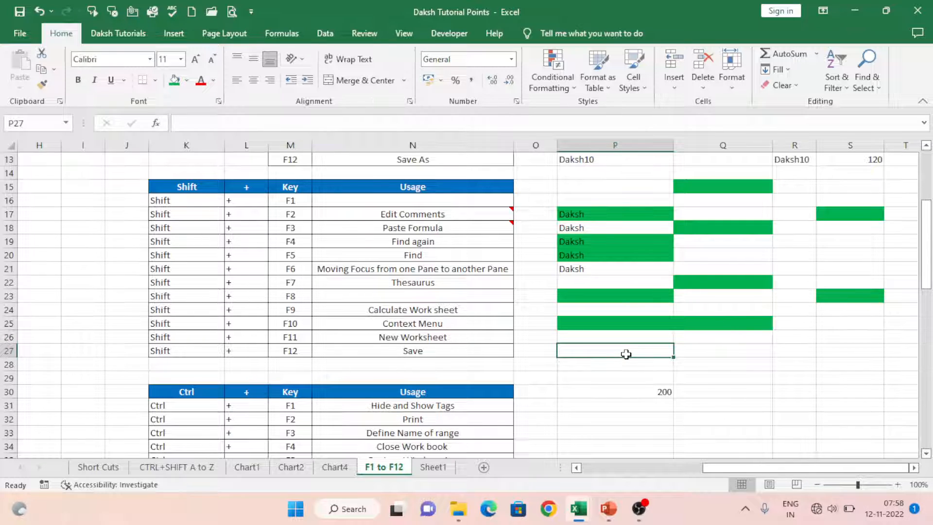
pyautogui.hotkey('shift', 'F5')
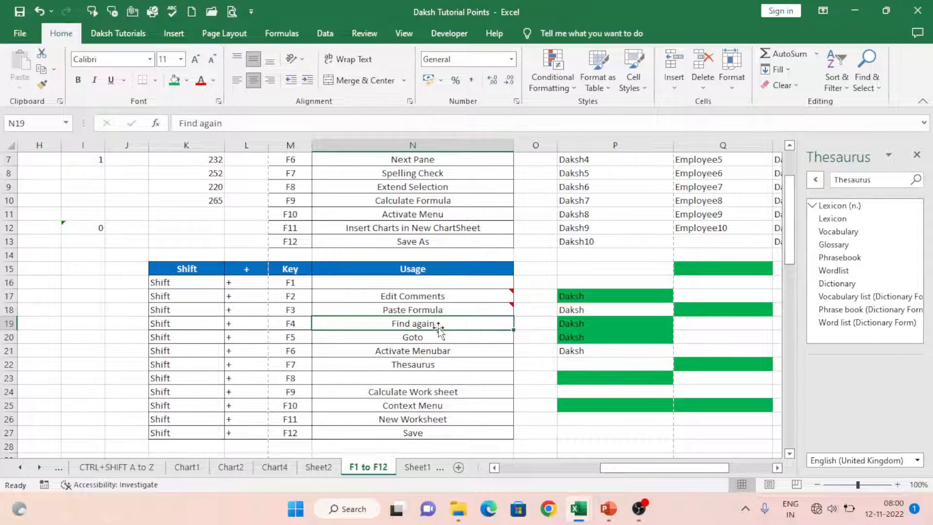
# Step: Jump from the Goto cell N20 to cell P16 with the Go To command
pyautogui.click(439, 342)
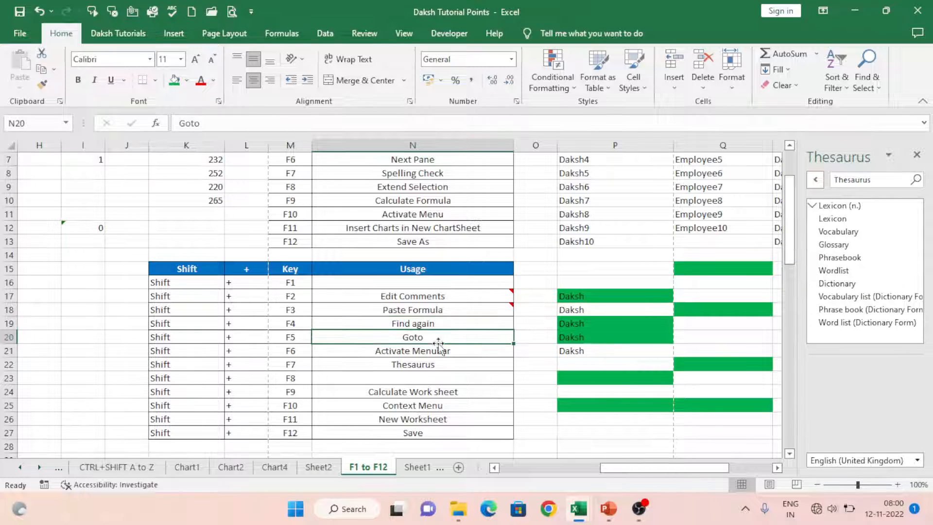
pyautogui.press('F5')
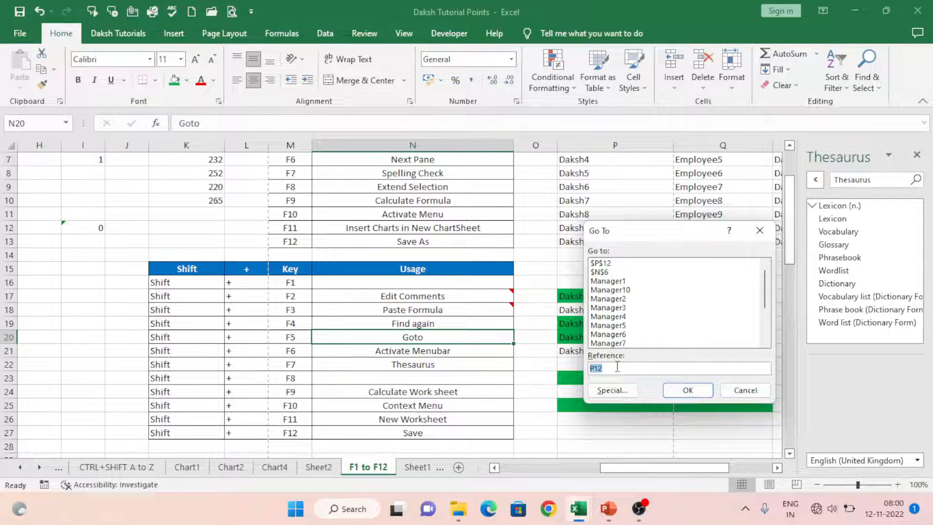
pyautogui.write('P')
pyautogui.press('Return')
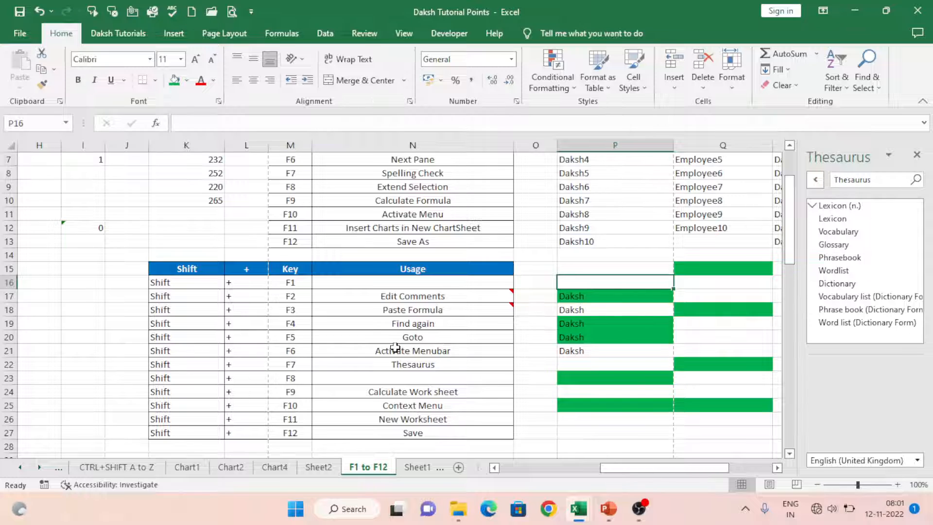
# Step: Move the focus from cell M21 to the ribbon to show its key tips, and return to the sheet at cell M22
pyautogui.click(306, 350)
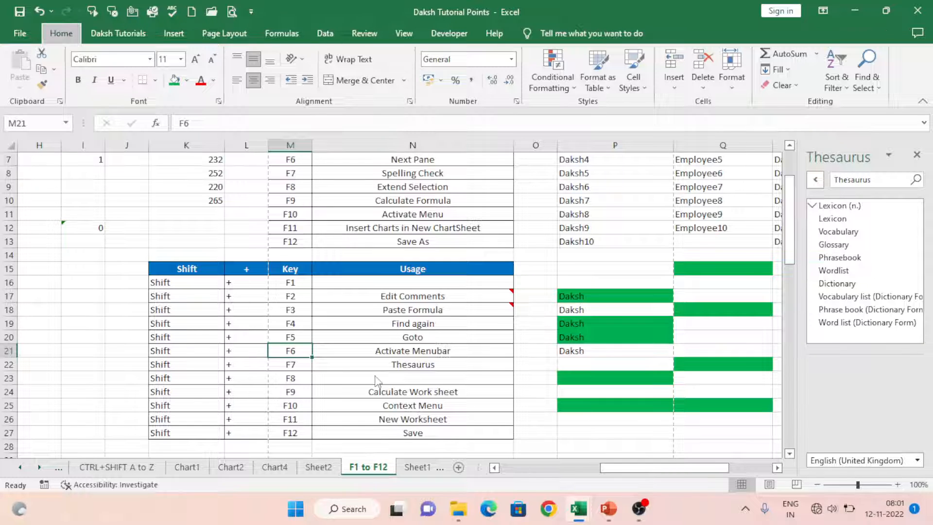
pyautogui.hotkey('shift', 'F6')
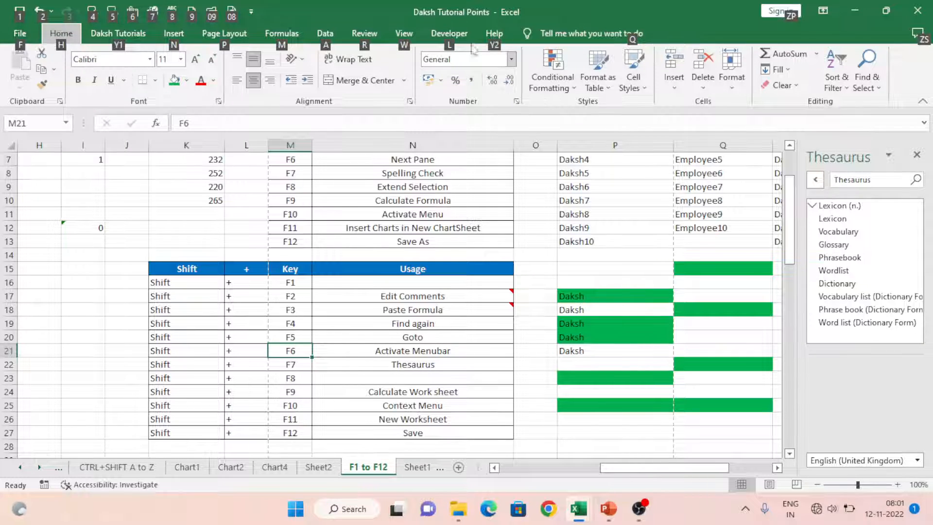
pyautogui.click(300, 363)
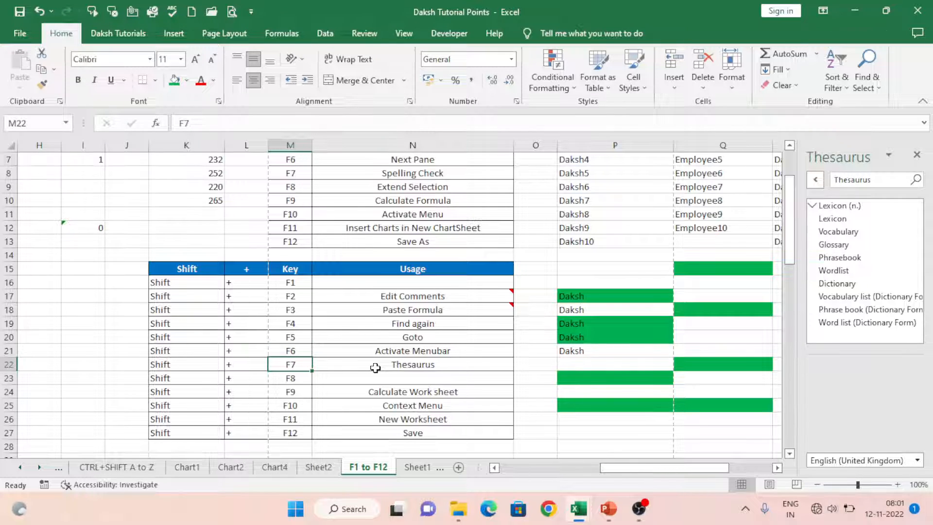
# Step: Look up the text of cell M22, "F7", in the Thesaurus and close the Thesaurus
pyautogui.hotkey('shift', 'F7')
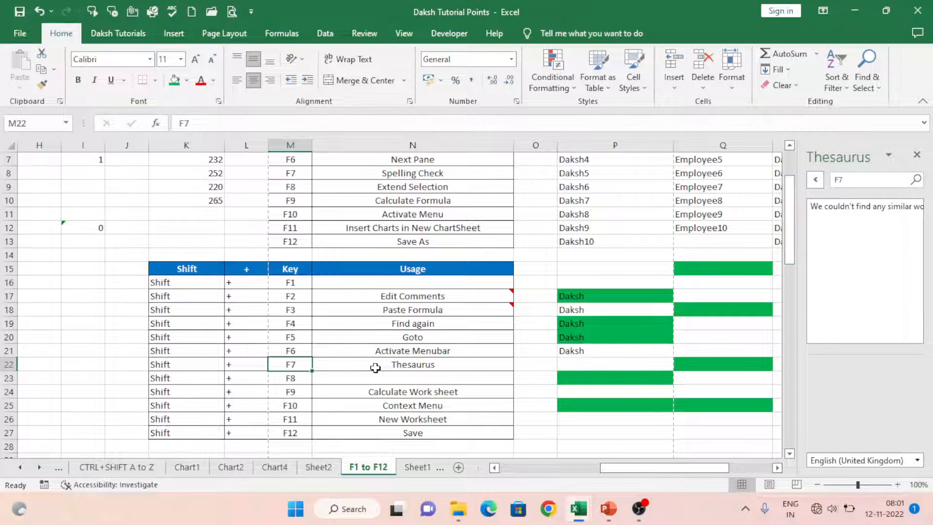
pyautogui.doubleClick(837, 181)
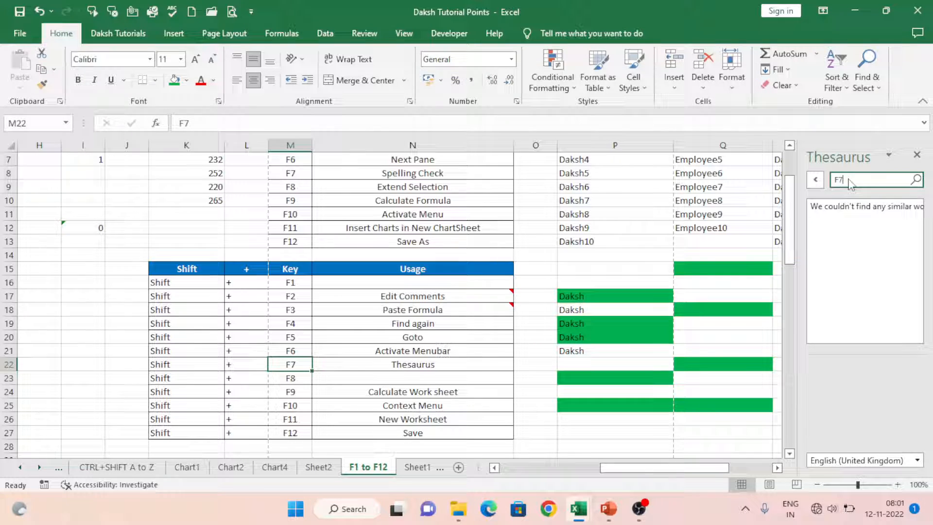
pyautogui.click(918, 155)
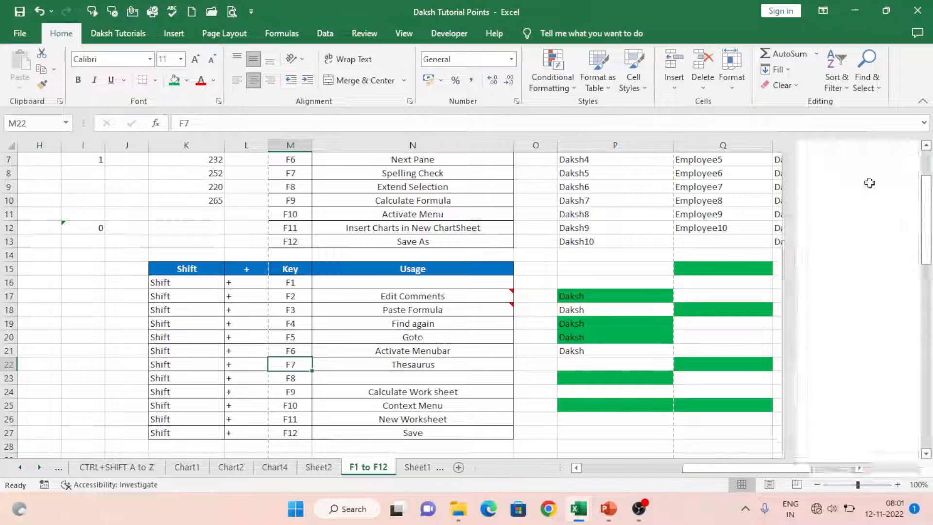
# Step: Look up "Save" from cell N27 and "Goto" from cell N20 in the Thesaurus, closing it after each lookup
pyautogui.click(423, 435)
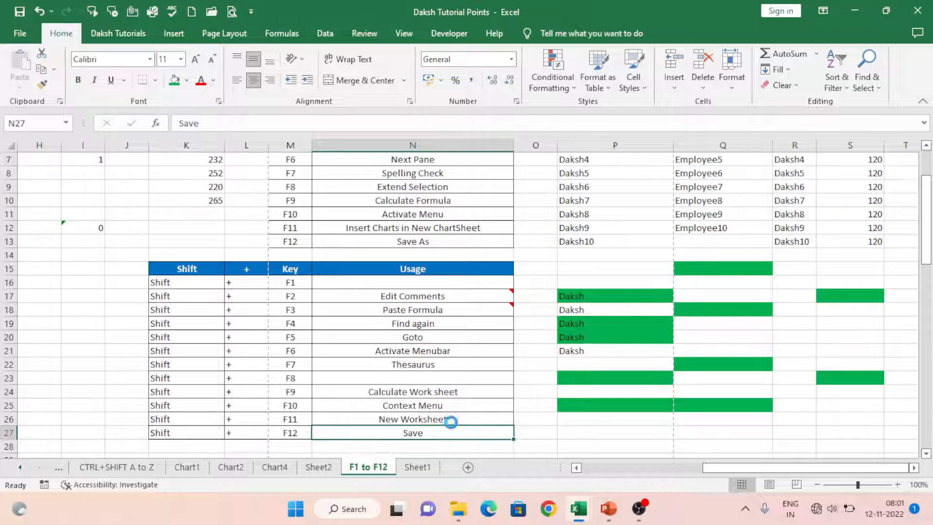
pyautogui.hotkey('shift', 'F7')
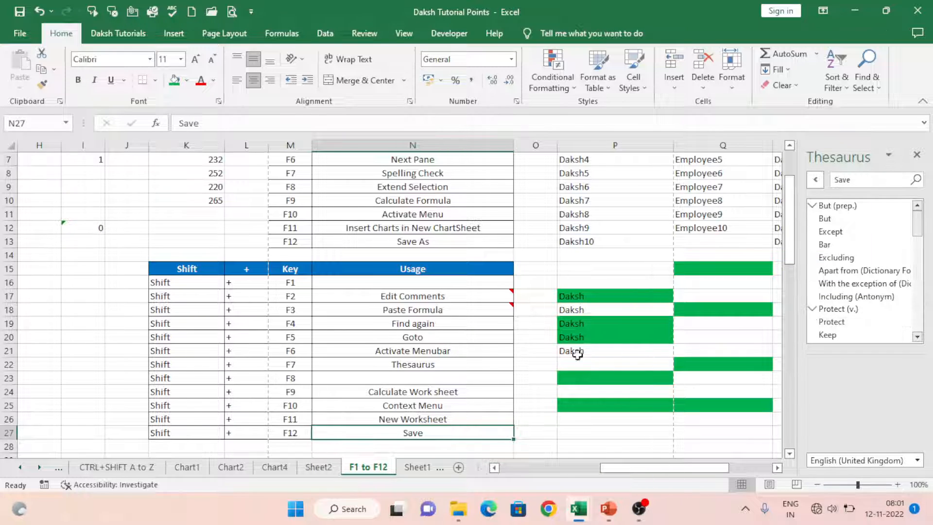
pyautogui.click(420, 342)
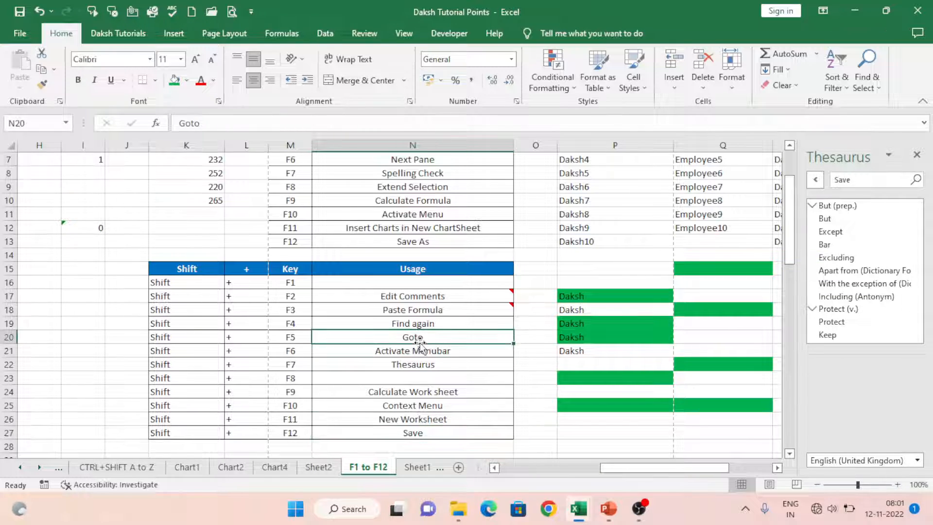
pyautogui.click(917, 155)
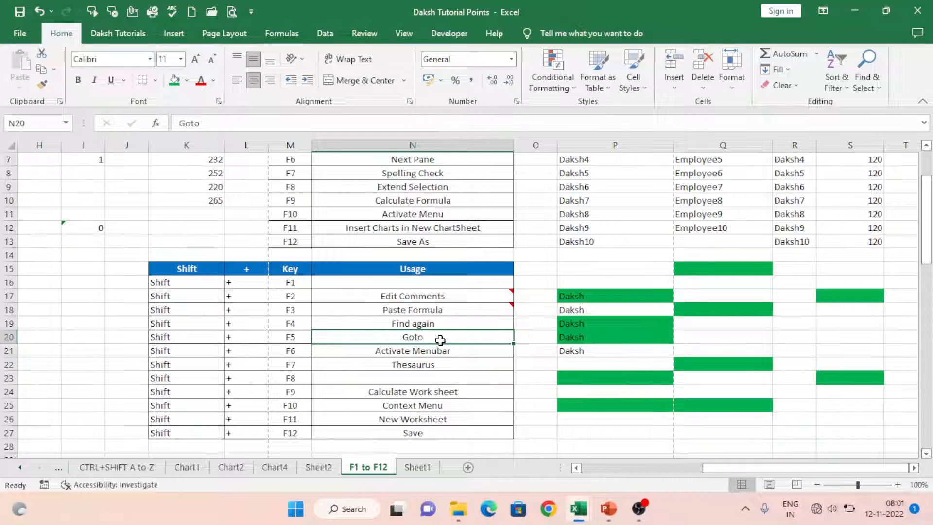
pyautogui.hotkey('shift', 'F7')
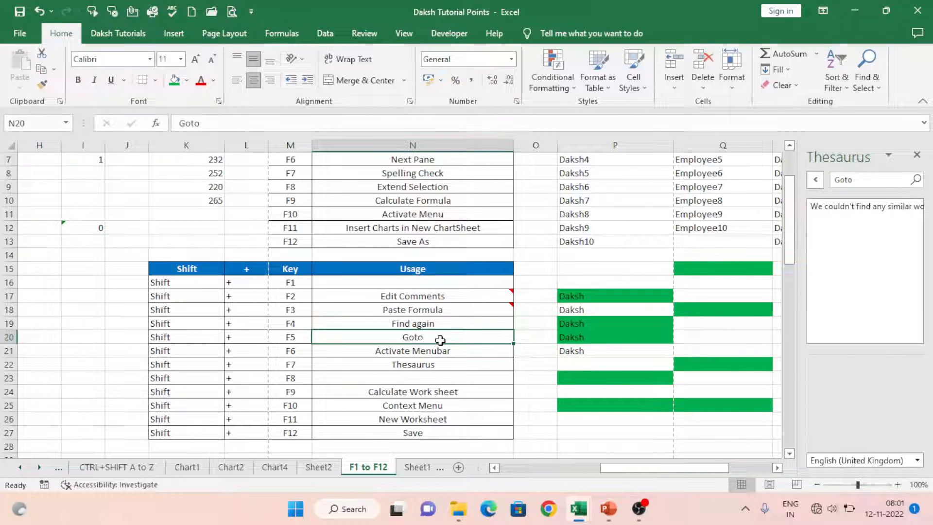
pyautogui.click(922, 163)
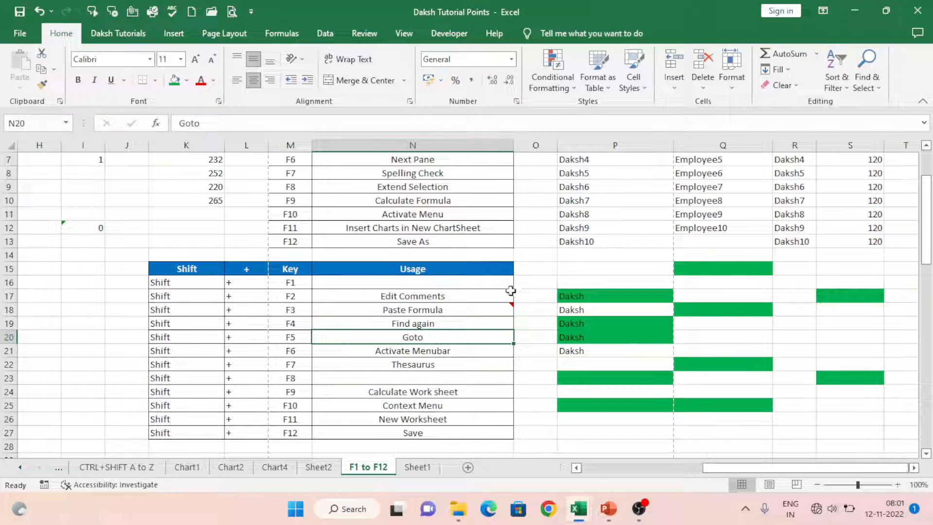
# Step: Enter "Nice" in cell O15, look it up in the Thesaurus and close the Thesaurus
pyautogui.click(431, 326)
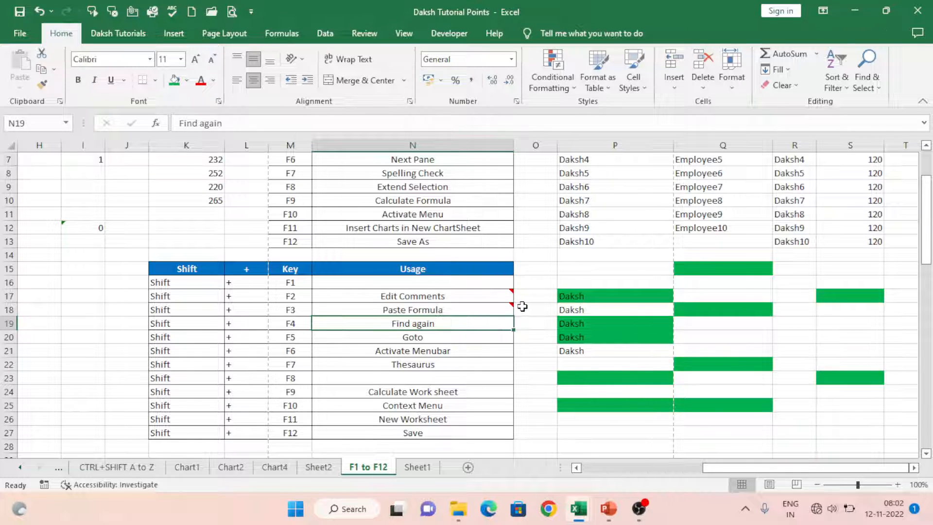
pyautogui.click(538, 273)
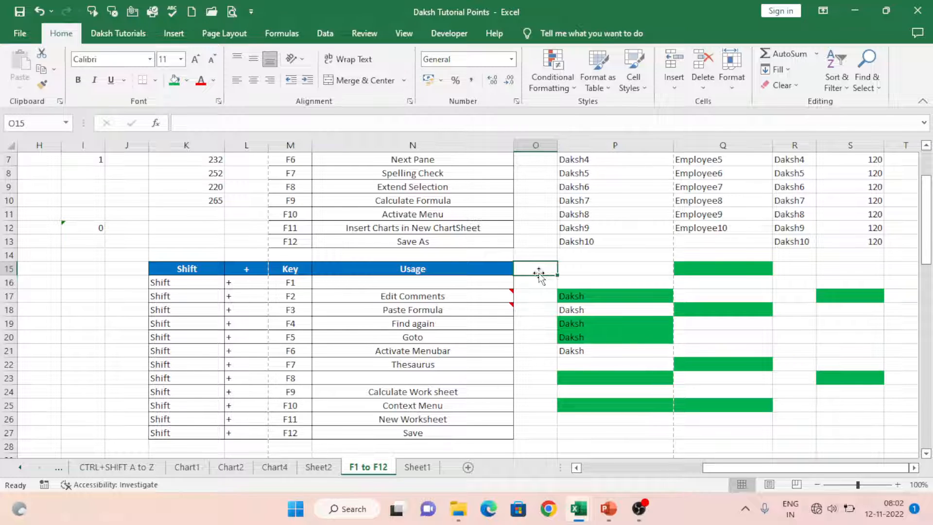
pyautogui.write('Nice')
pyautogui.hotkey('ctrl', 'Return')
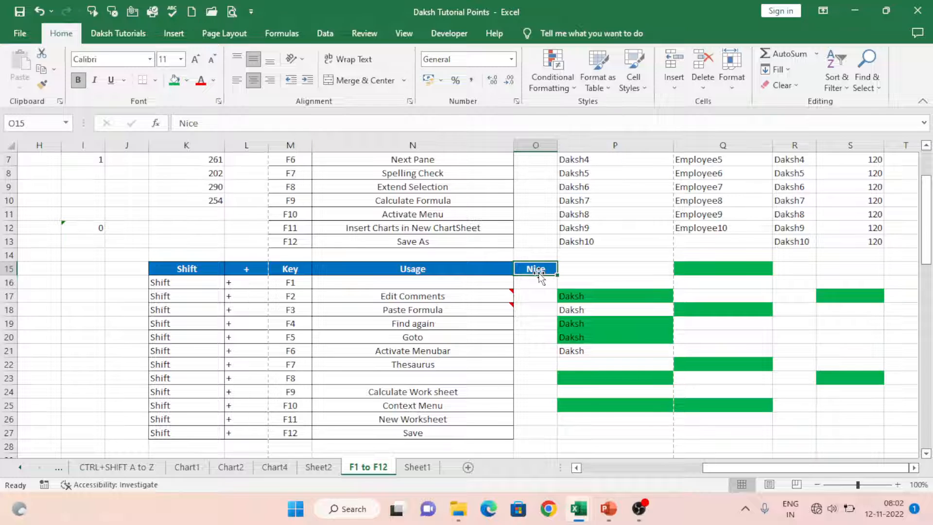
pyautogui.hotkey('shift', 'F7')
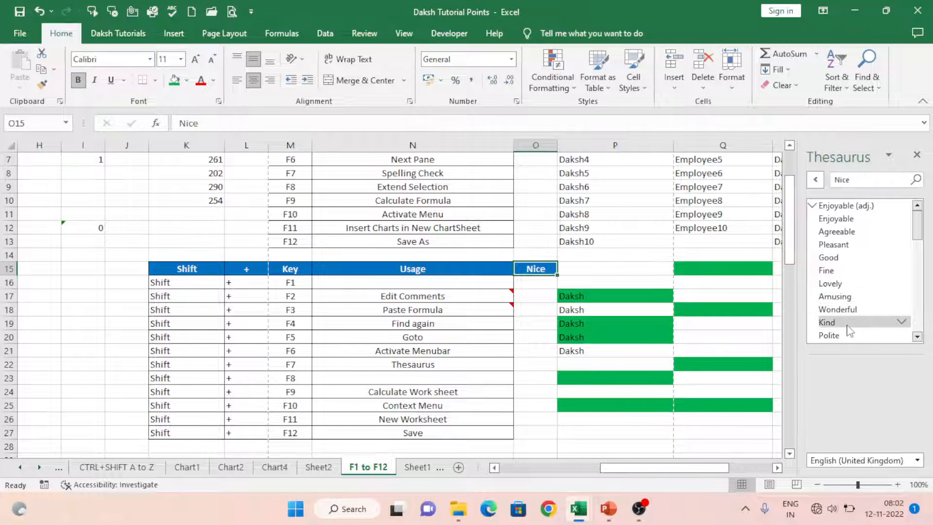
pyautogui.click(917, 154)
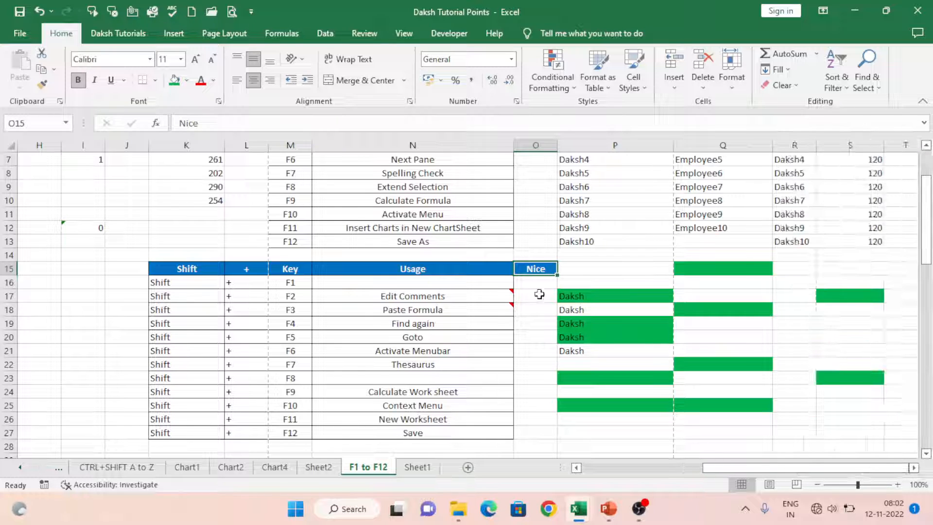
# Step: Clear the word "Nice" and its formatting from O15 by copying blank cell O16 over O14:O16
pyautogui.click(541, 285)
pyautogui.hotkey('ctrl', 'c')
pyautogui.hotkey('shift', 'Up')
pyautogui.hotkey('shift', 'Up')
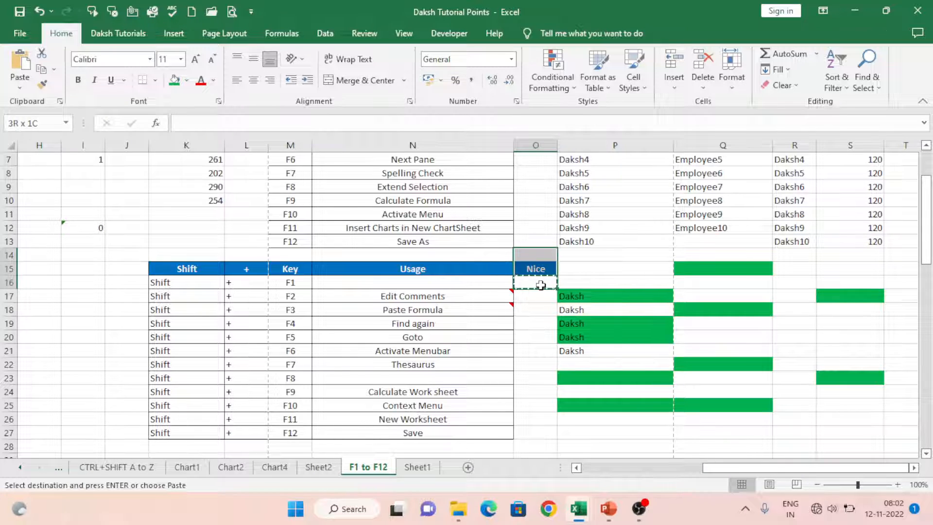
pyautogui.hotkey('ctrl', 'v')
pyautogui.press('Down')
pyautogui.press('Down')
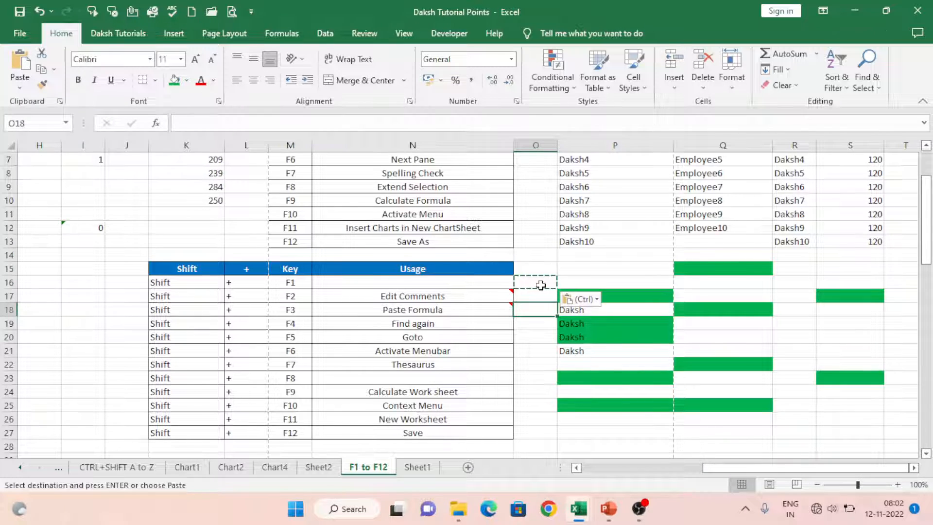
# Step: Recalculate the active worksheet four times from the Calculate Work sheet cell N24
pyautogui.click(466, 403)
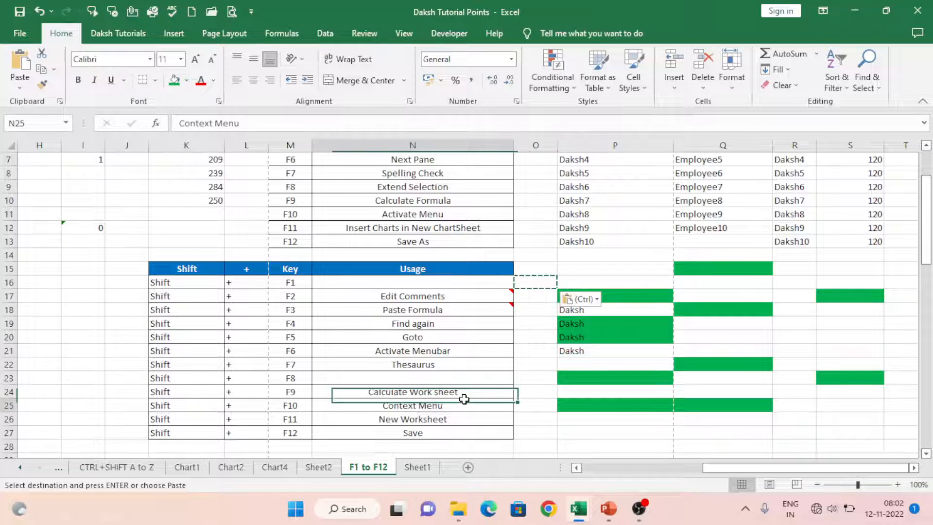
pyautogui.click(416, 391)
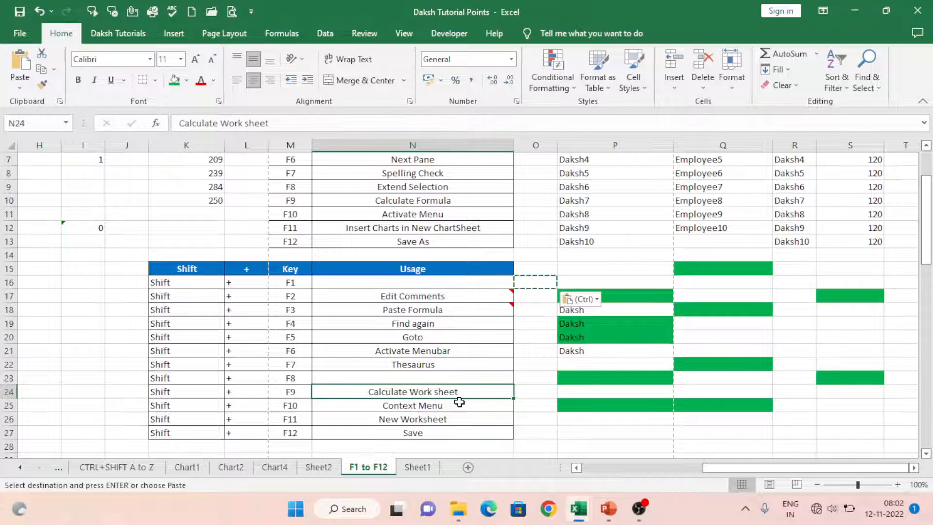
pyautogui.hotkey('shift', 'F9')
pyautogui.hotkey('shift', 'F9')
pyautogui.hotkey('shift', 'F9')
pyautogui.hotkey('shift', 'F9')
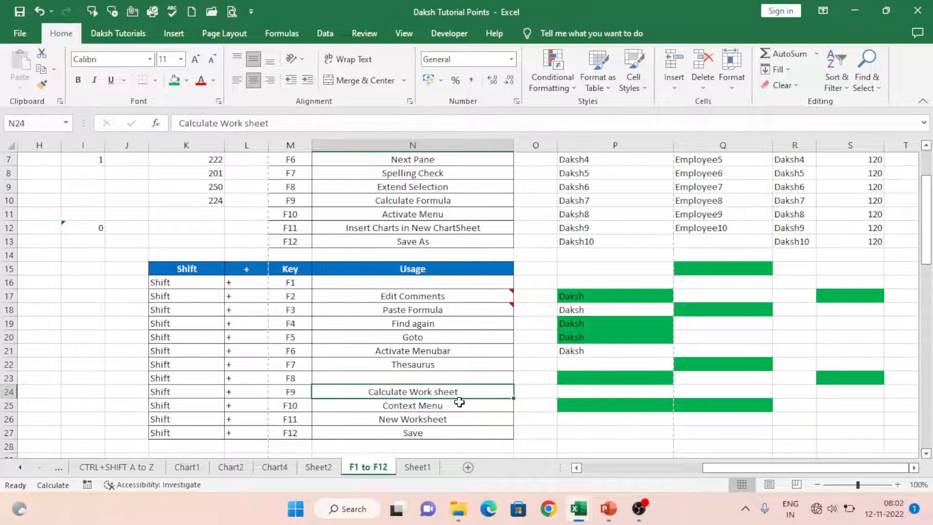
# Step: Select the random-number cells K8:K10 and recalculate the active worksheet four more times
pyautogui.moveTo(205, 173); pyautogui.dragTo(206, 199)
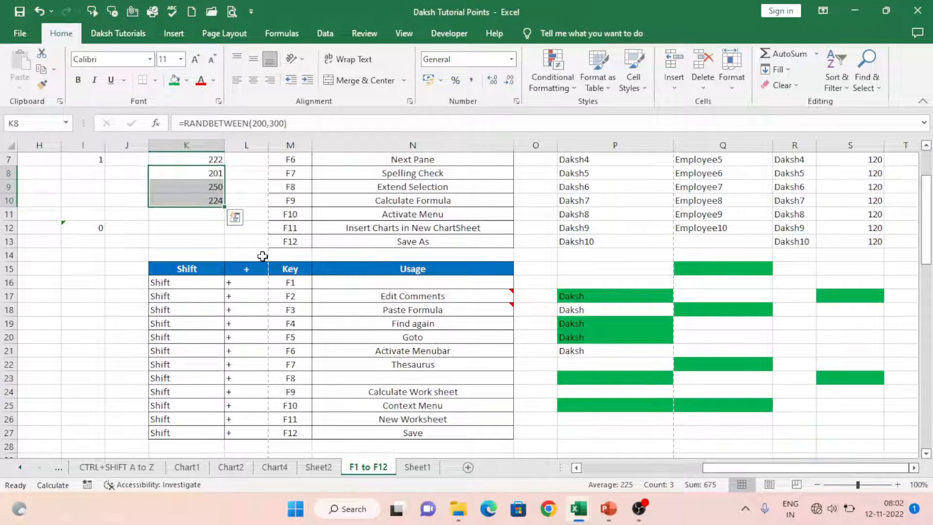
pyautogui.hotkey('shift', 'F9')
pyautogui.hotkey('shift', 'F9')
pyautogui.hotkey('shift', 'F9')
pyautogui.hotkey('shift', 'F9')
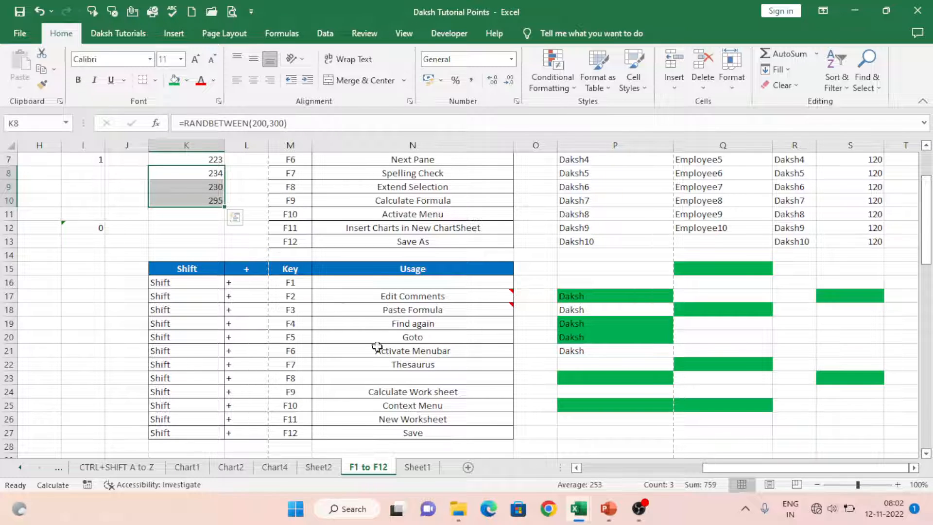
# Step: Show the context menu of cell N25 twice, closing it each time without choosing a command
pyautogui.click(433, 411)
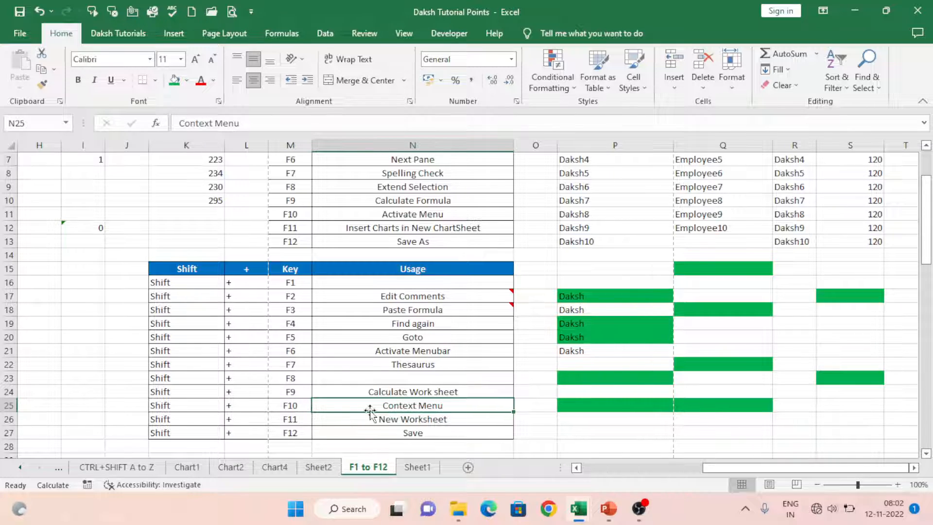
pyautogui.rightClick(395, 409)
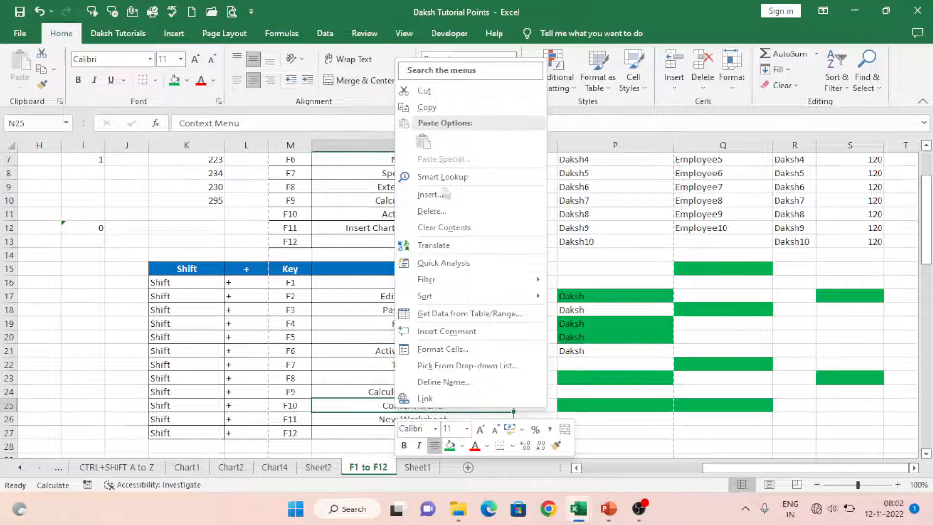
pyautogui.click(333, 396)
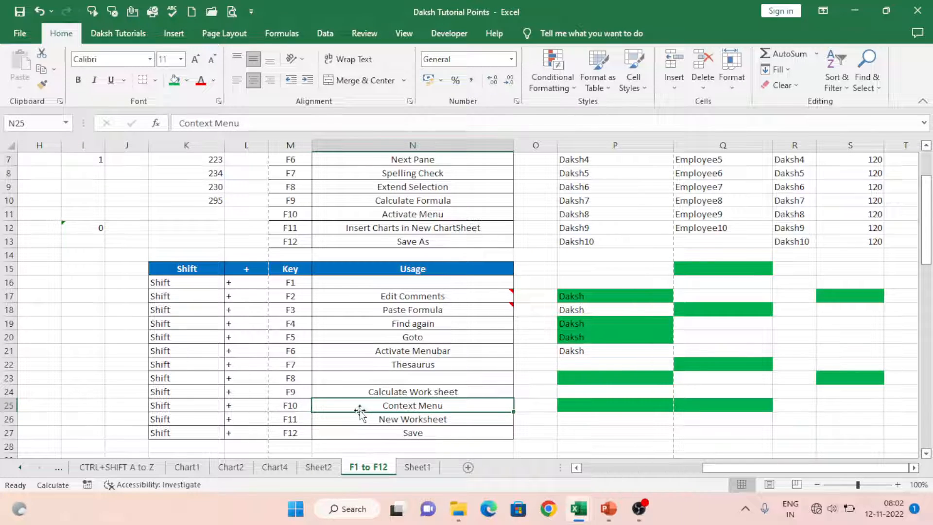
pyautogui.hotkey('shift', 'F10')
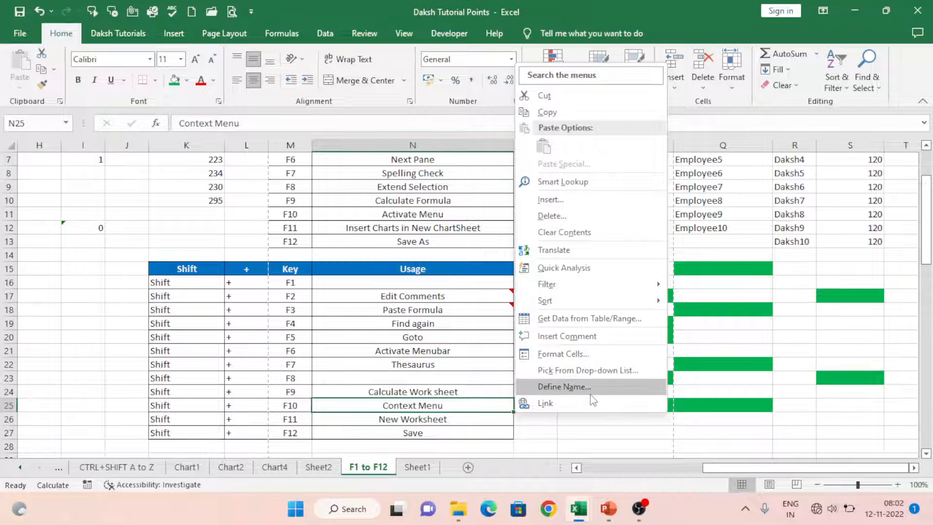
pyautogui.click(438, 407)
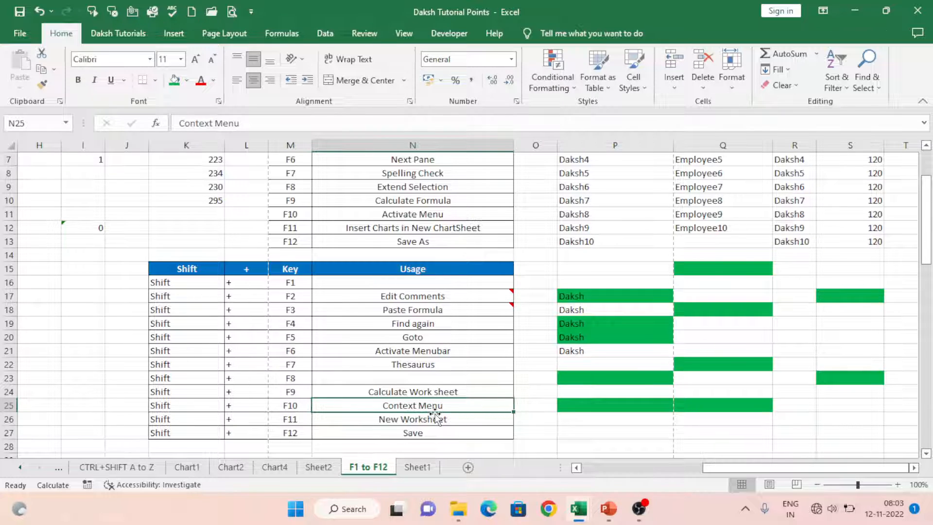
# Step: Insert one new worksheet after the F1 to F12 sheet and another before it, returning to F1 to F12 each time
pyautogui.click(454, 425)
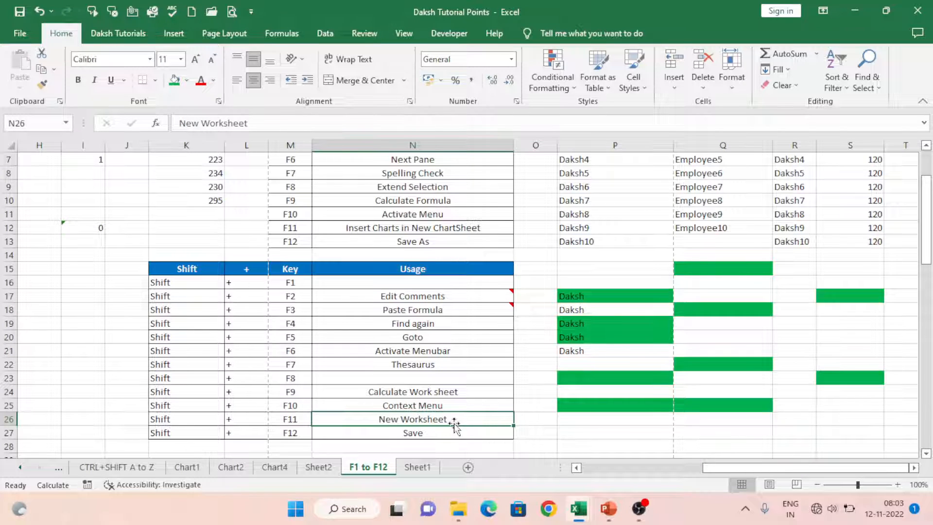
pyautogui.click(470, 467)
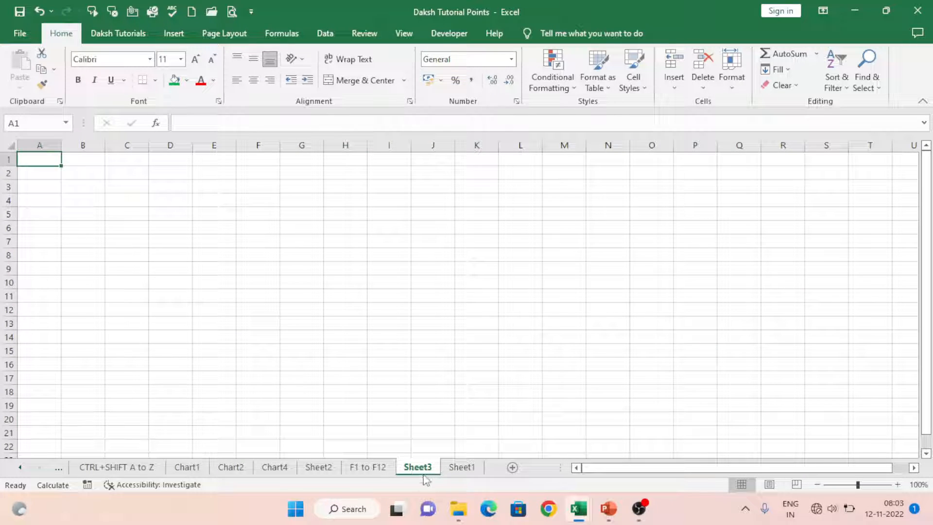
pyautogui.click(374, 468)
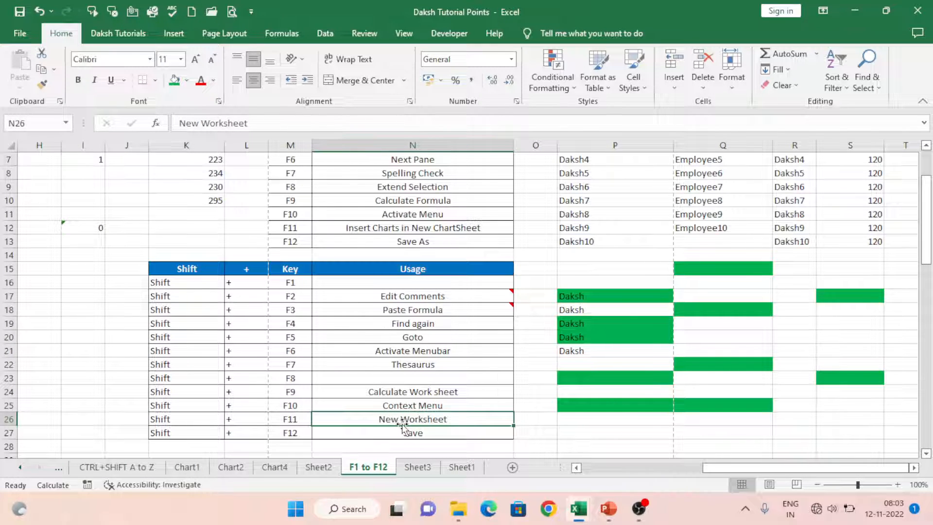
pyautogui.hotkey('shift', 'F11')
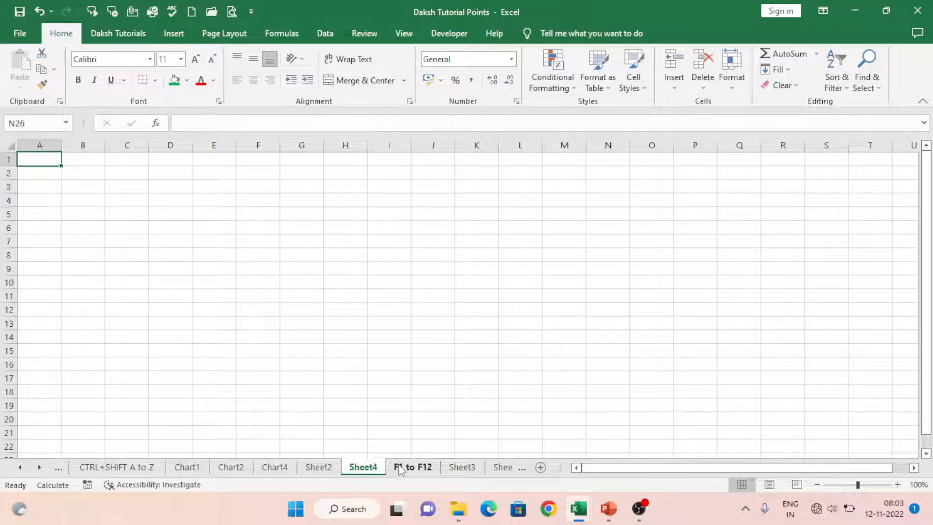
pyautogui.click(428, 468)
# Step: Save the workbook from the Save cell N27
pyautogui.click(440, 433)
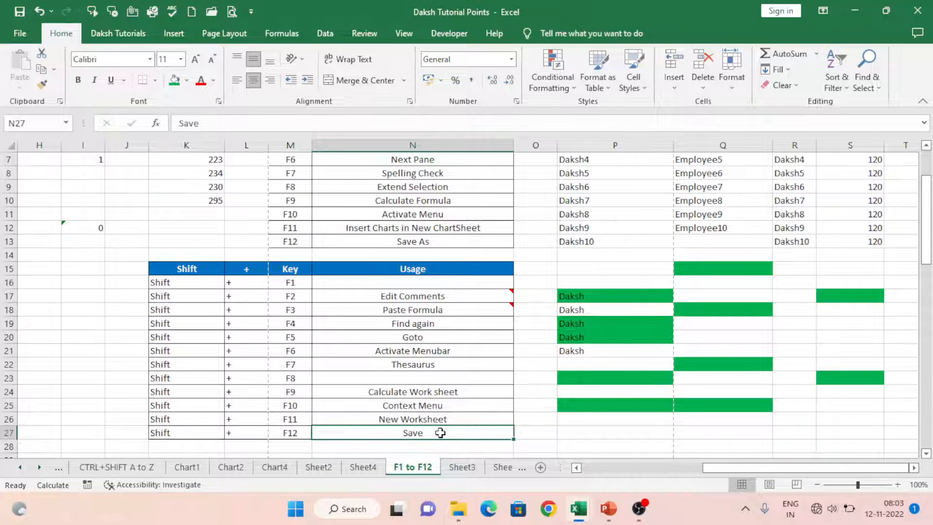
pyautogui.hotkey('shift', 'F12')
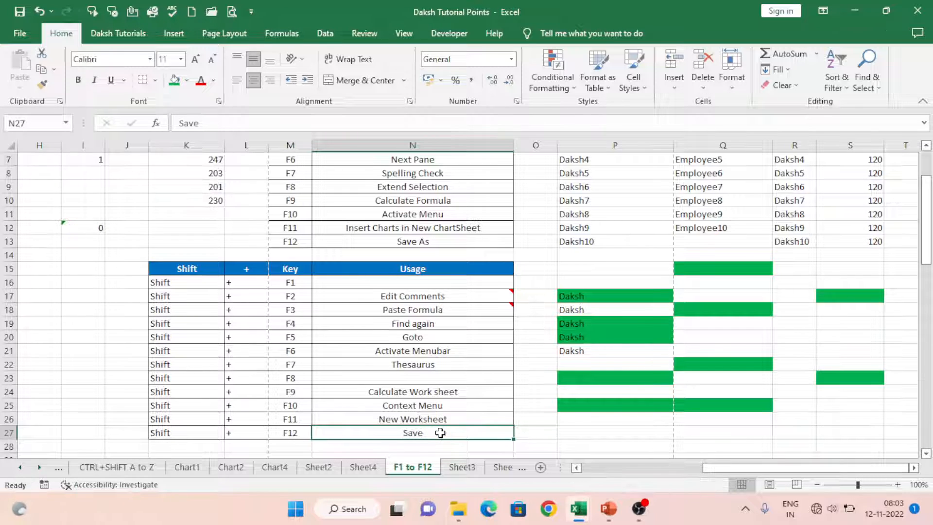
# Step: Examine the Ctrl, Ctrl+Shift and ALT shortcut tables below, and the Ctrl + F1 entry in row 31
pyautogui.scroll(-7, 444, 428)
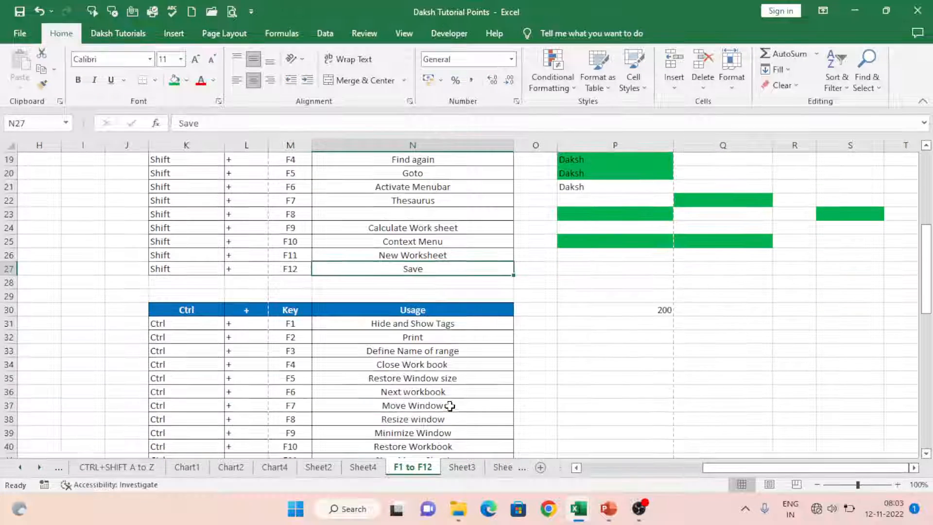
pyautogui.scroll(-9, 450, 397)
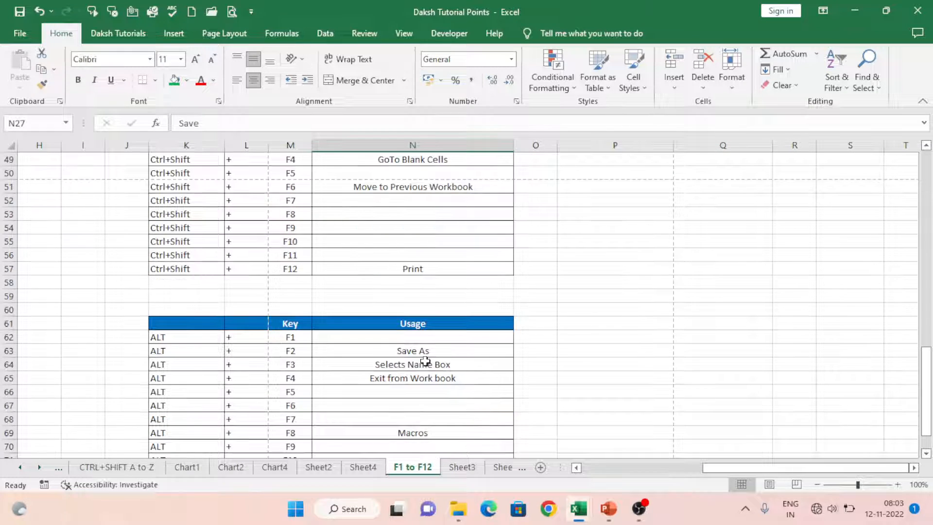
pyautogui.scroll(12, 425, 361)
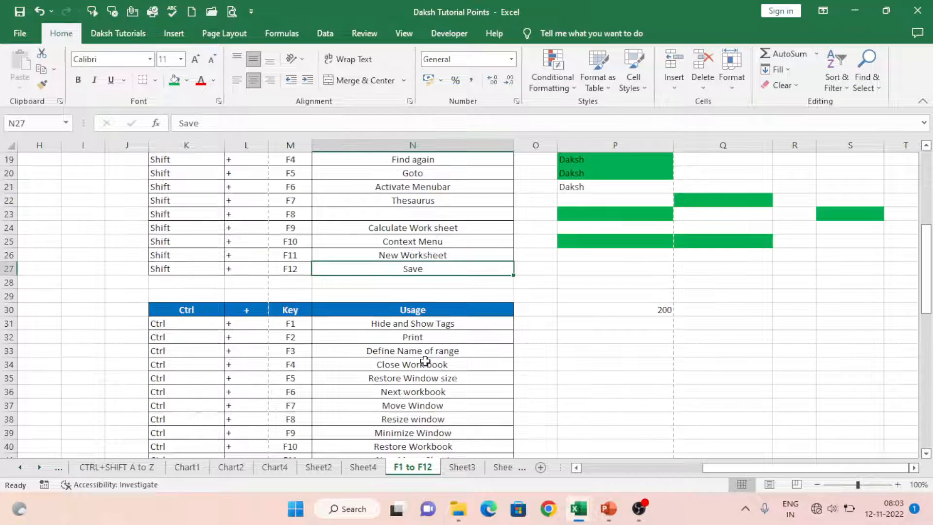
pyautogui.click(285, 335)
pyautogui.scroll(-1, 284, 330)
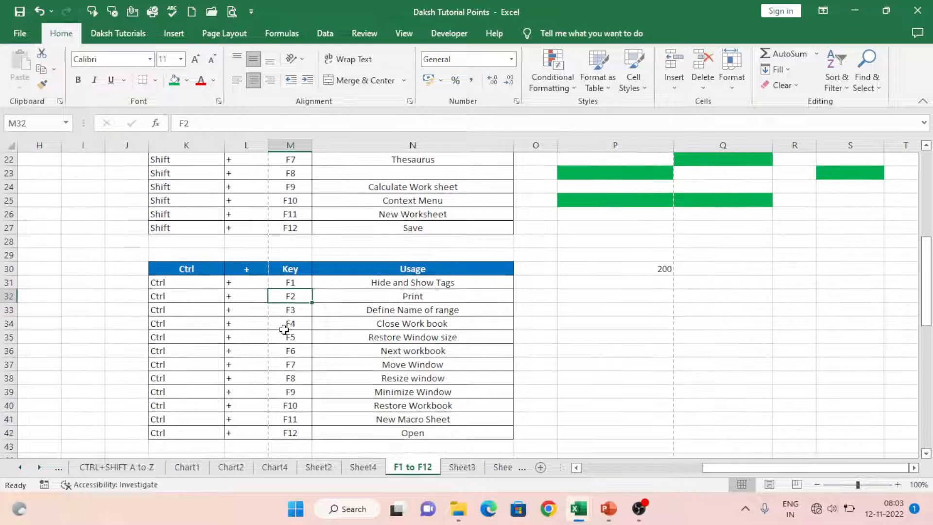
pyautogui.click(284, 283)
pyautogui.click(380, 282)
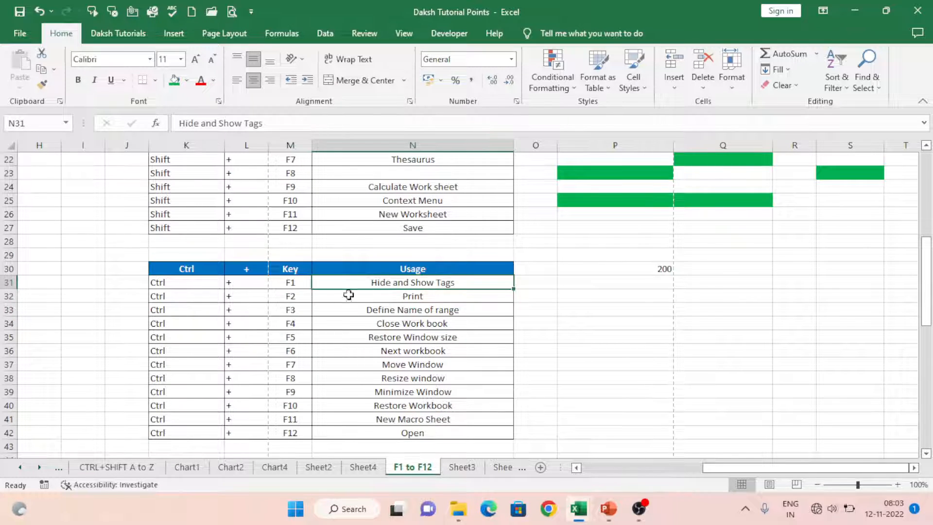
pyautogui.click(199, 288)
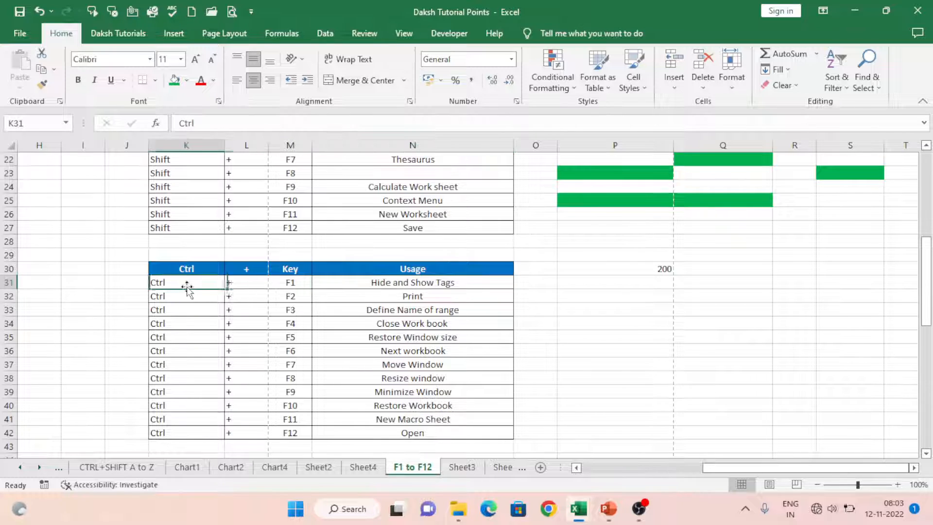
pyautogui.click(281, 285)
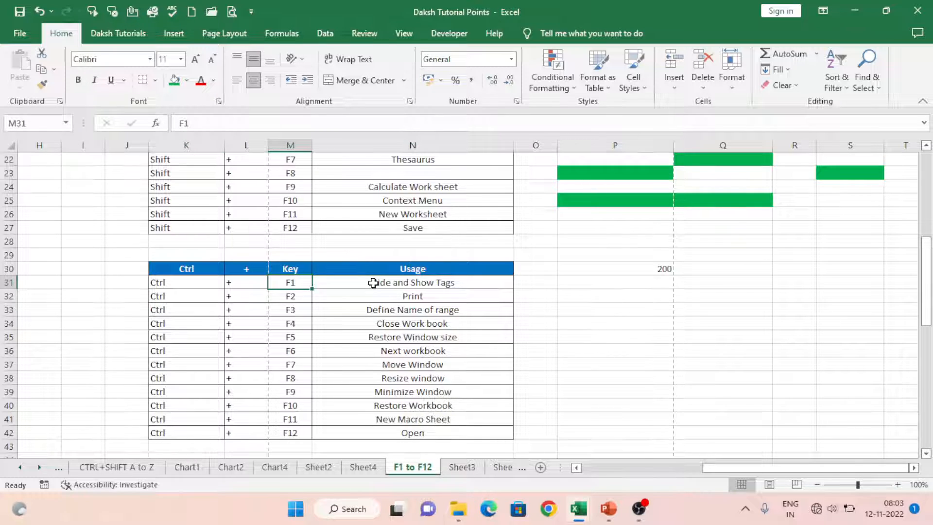
# Step: From the Hide and Show Tags cell N31, collapse and restore the ribbon repeatedly, leaving it expanded
pyautogui.click(389, 284)
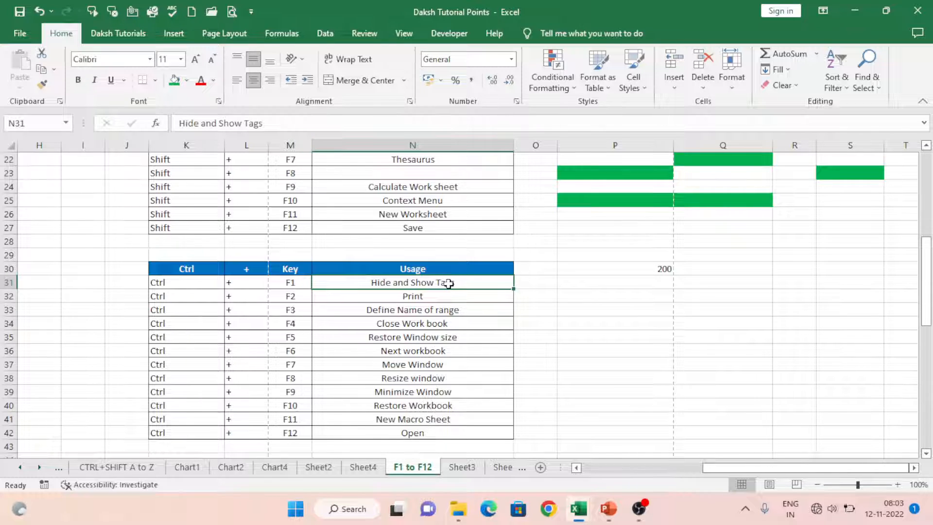
pyautogui.hotkey('ctrl', 'F1')
pyautogui.hotkey('ctrl', 'F1')
pyautogui.hotkey('ctrl', 'F1')
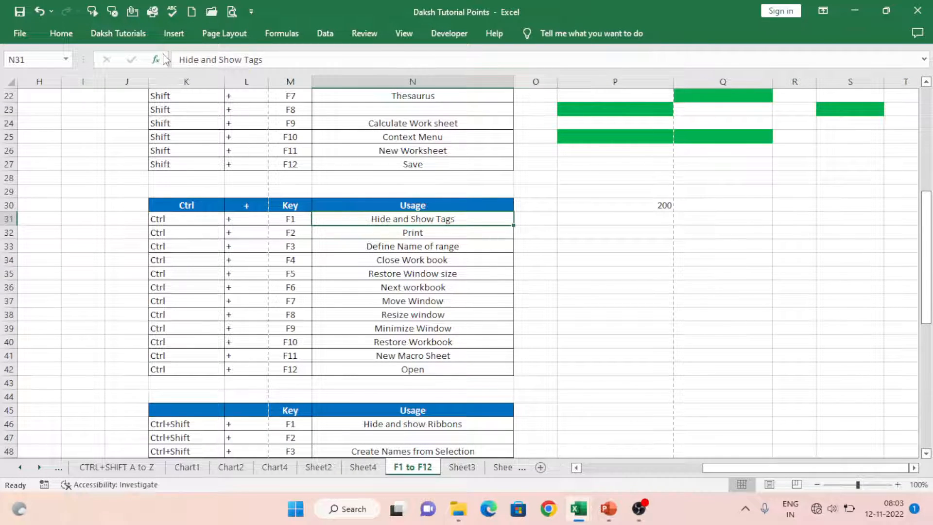
pyautogui.hotkey('ctrl', 'F1')
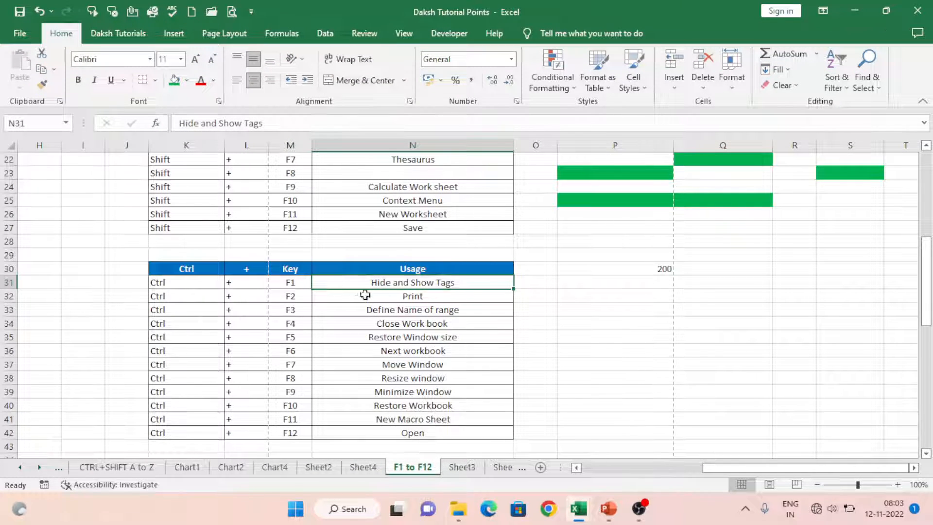
# Step: Open the print settings and preview from the Print cell N32
pyautogui.click(344, 298)
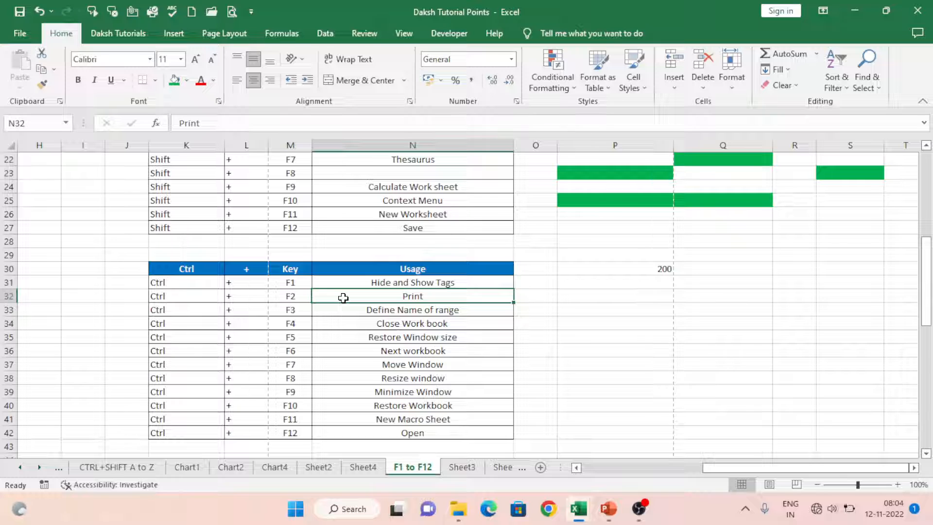
pyautogui.hotkey('ctrl', 'F2')
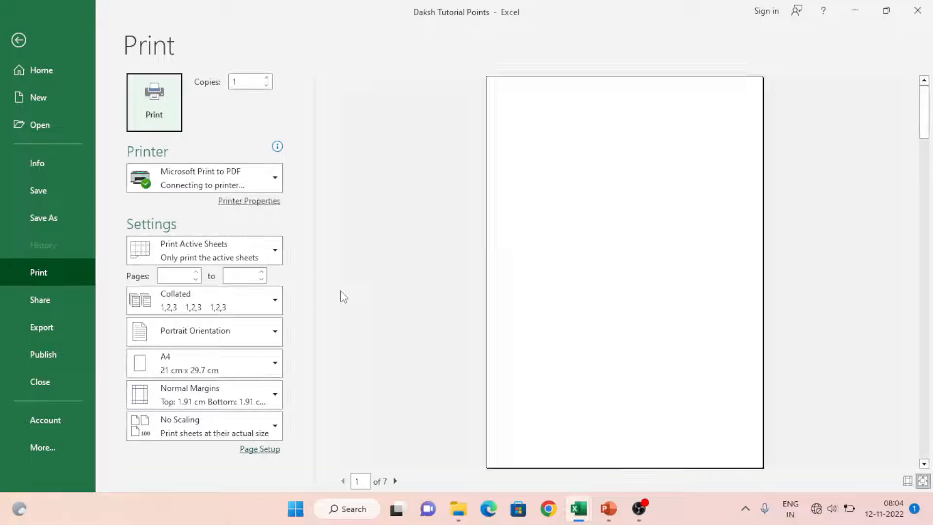
# Step: Leave the print view and define the workbook-scope name Usage for the range N30:N42 on the F1 to F12 sheet
pyautogui.click(19, 40)
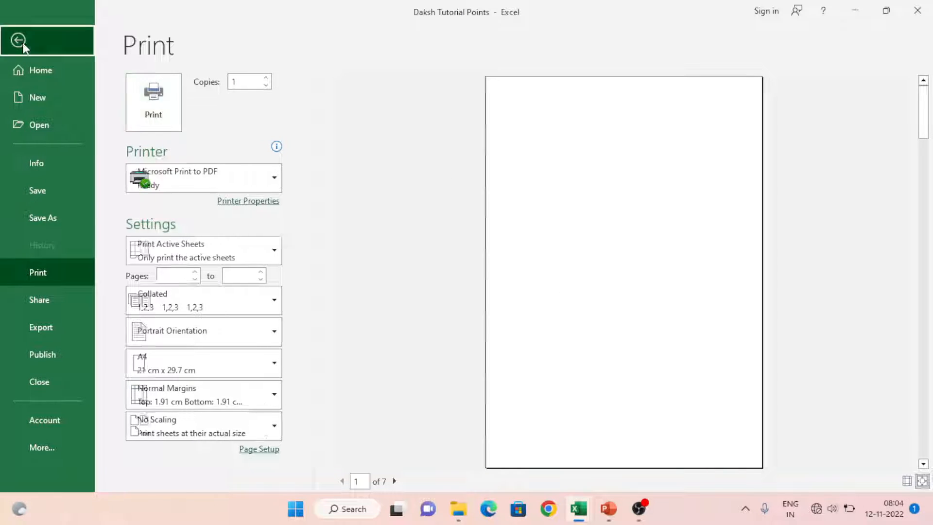
pyautogui.click(419, 310)
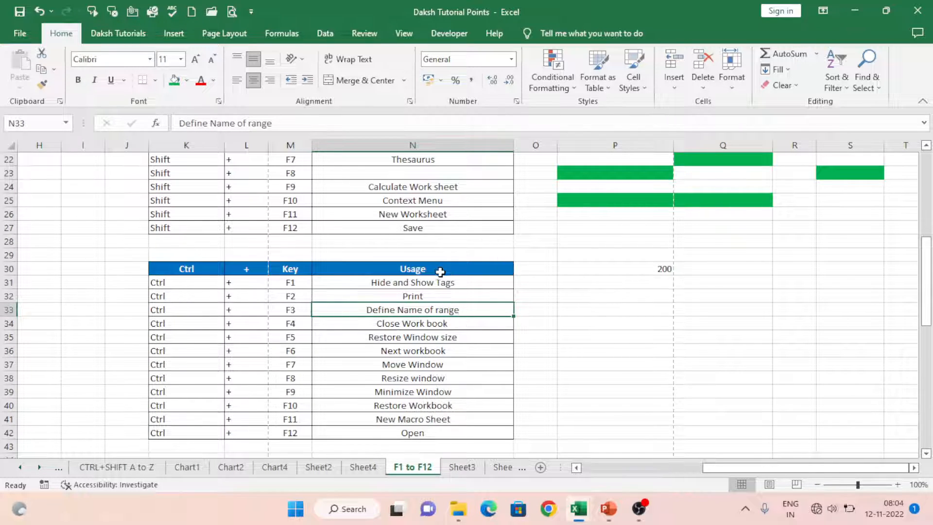
pyautogui.moveTo(440, 269); pyautogui.dragTo(448, 433)
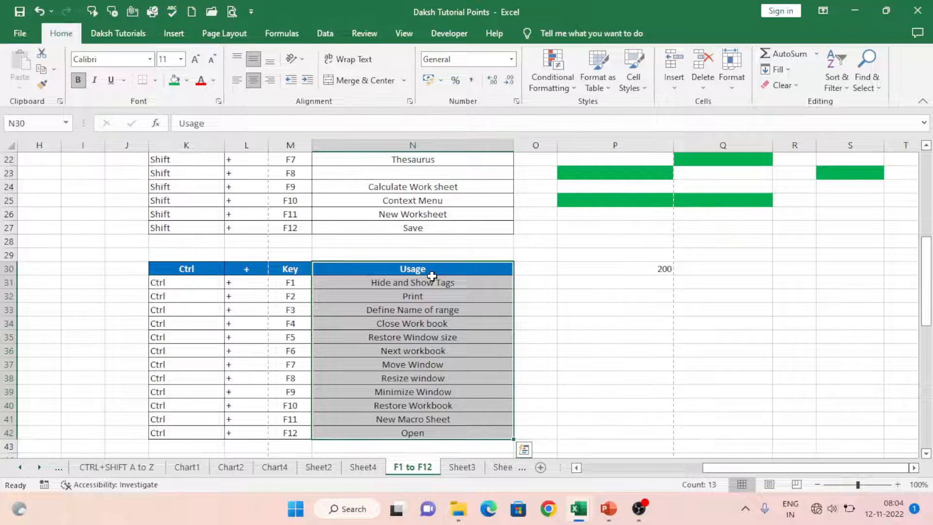
pyautogui.hotkey('ctrl', 'F3')
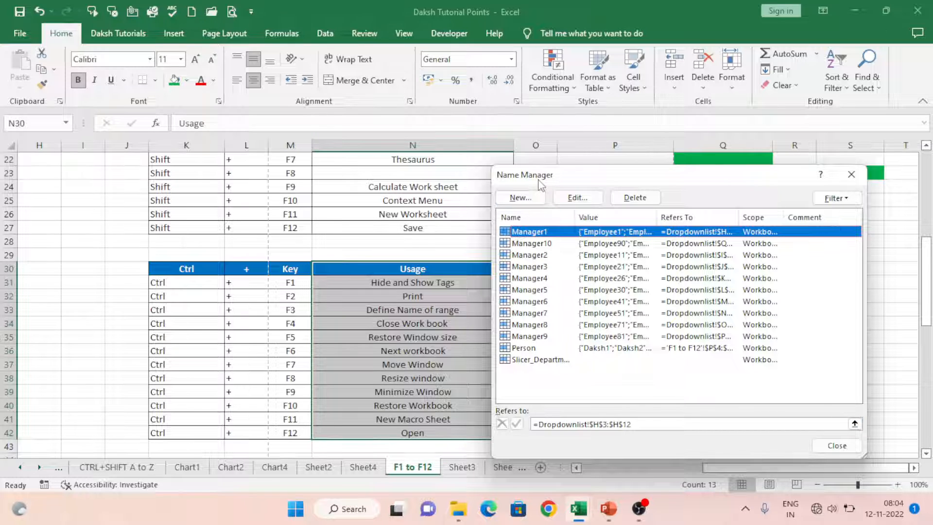
pyautogui.click(537, 197)
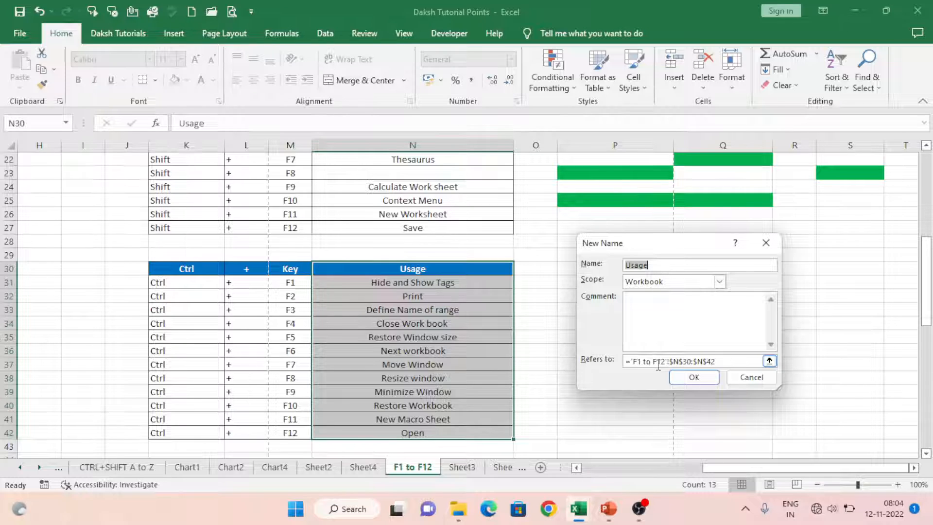
pyautogui.click(770, 361)
pyautogui.moveTo(433, 270); pyautogui.dragTo(433, 432)
pyautogui.click(769, 266)
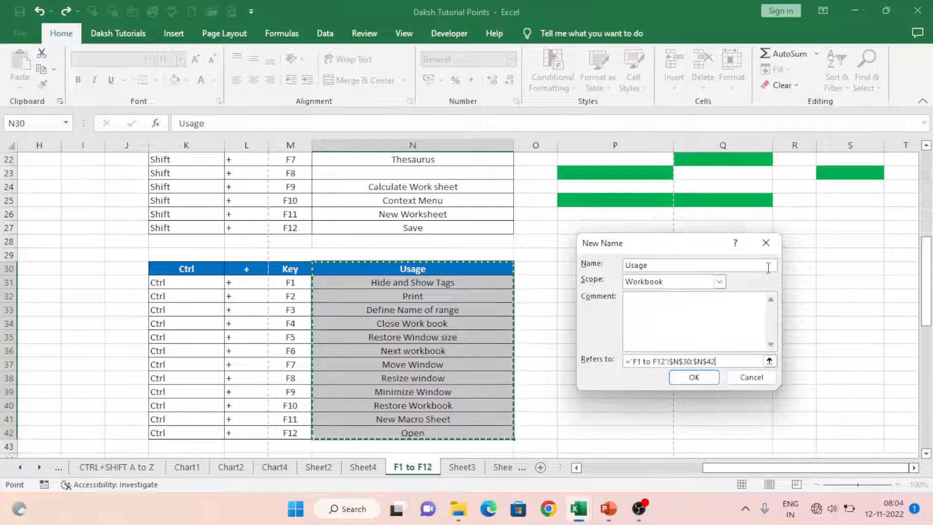
pyautogui.click(699, 378)
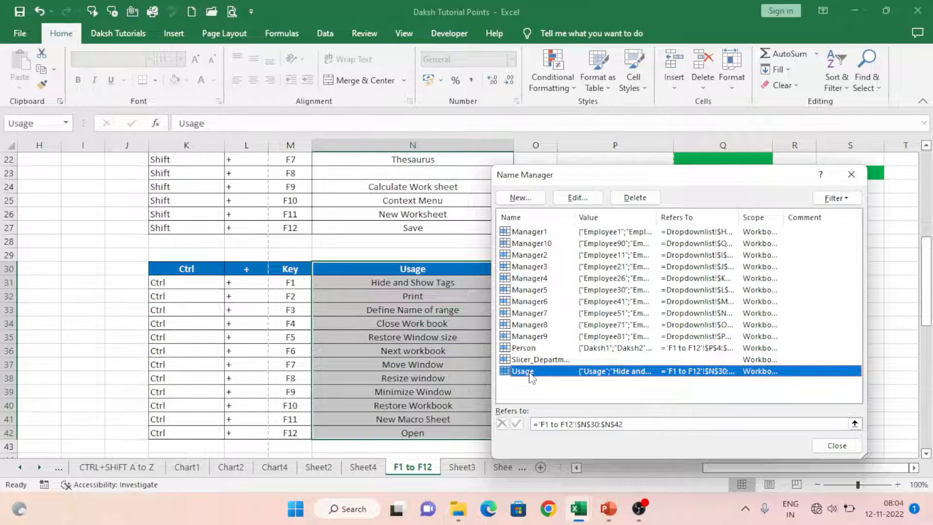
pyautogui.click(837, 446)
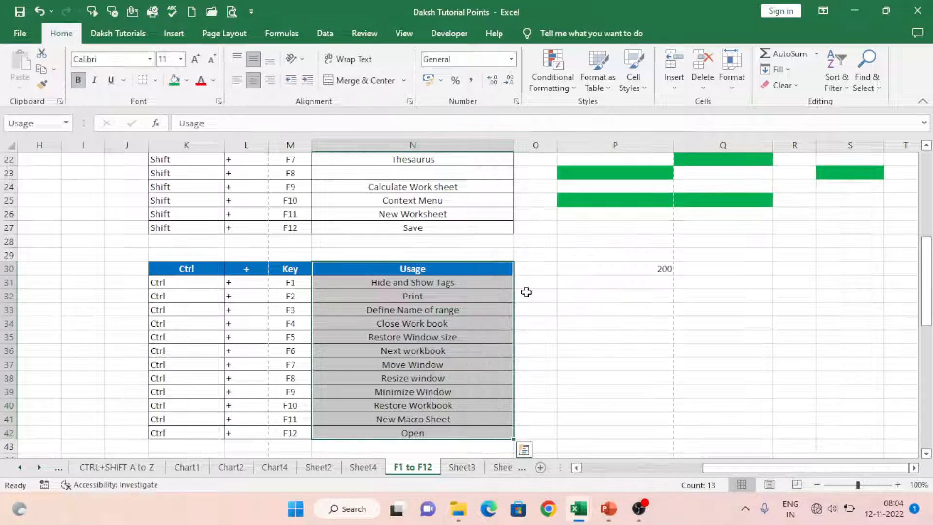
# Step: Select the range N30:N42 directly, and select it again by choosing its defined name Usage from another cell
pyautogui.click(559, 309)
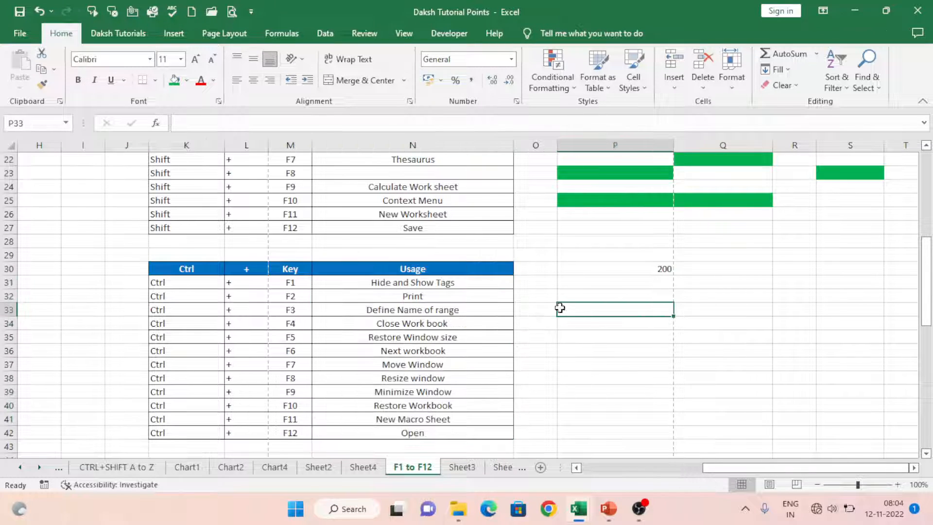
pyautogui.moveTo(419, 277); pyautogui.dragTo(438, 432)
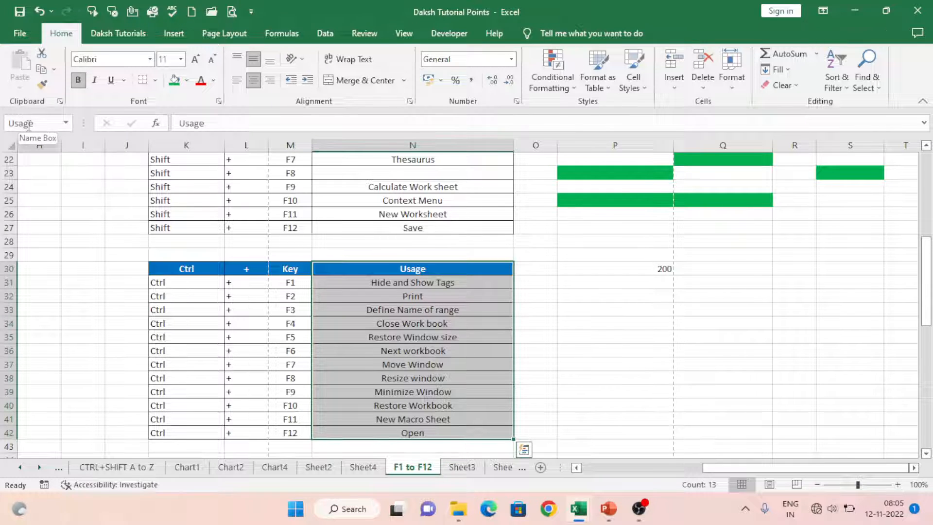
pyautogui.click(306, 282)
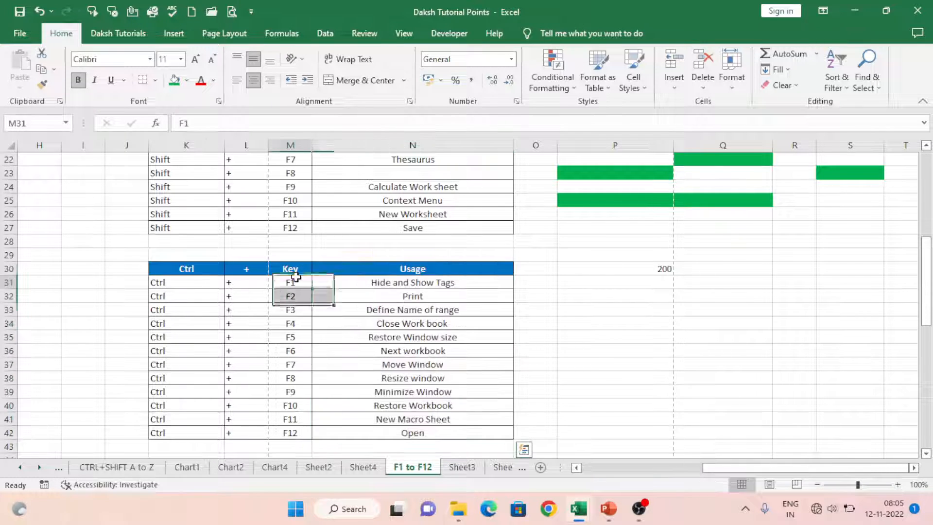
pyautogui.click(66, 123)
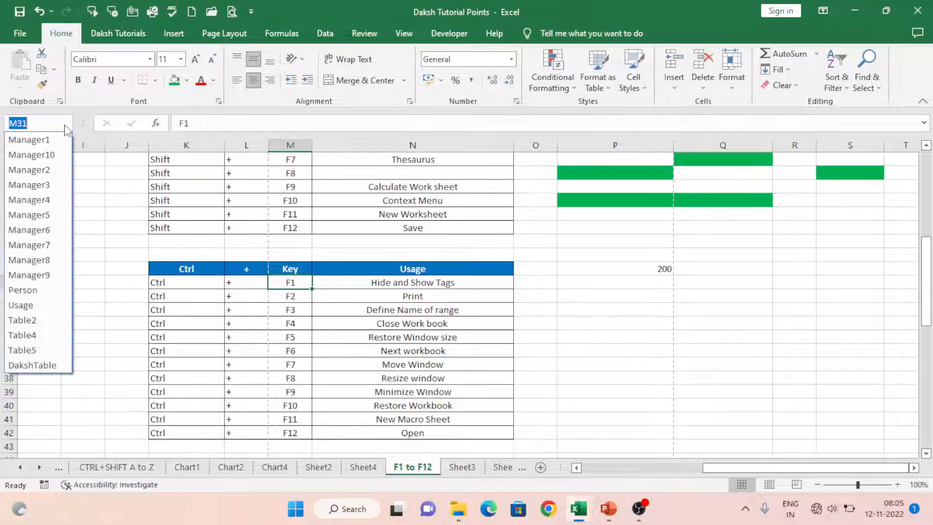
pyautogui.click(20, 305)
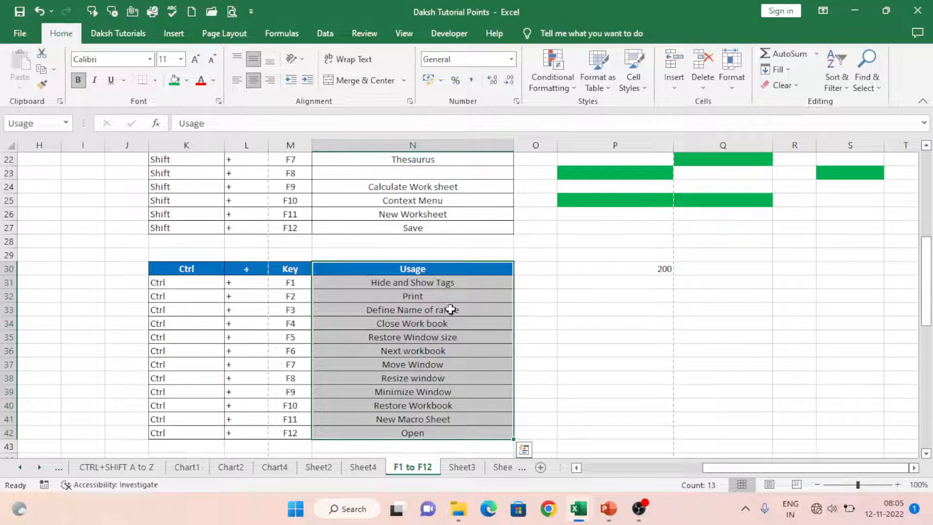
# Step: Define the workbook-scope name Rangeexample for the empty range Q29:Q40
pyautogui.click(306, 312)
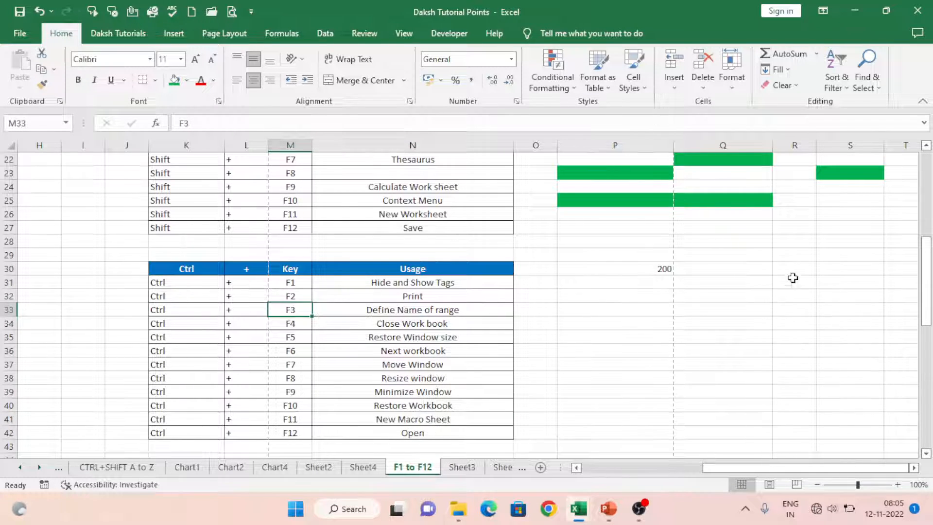
pyautogui.moveTo(751, 254); pyautogui.dragTo(755, 401)
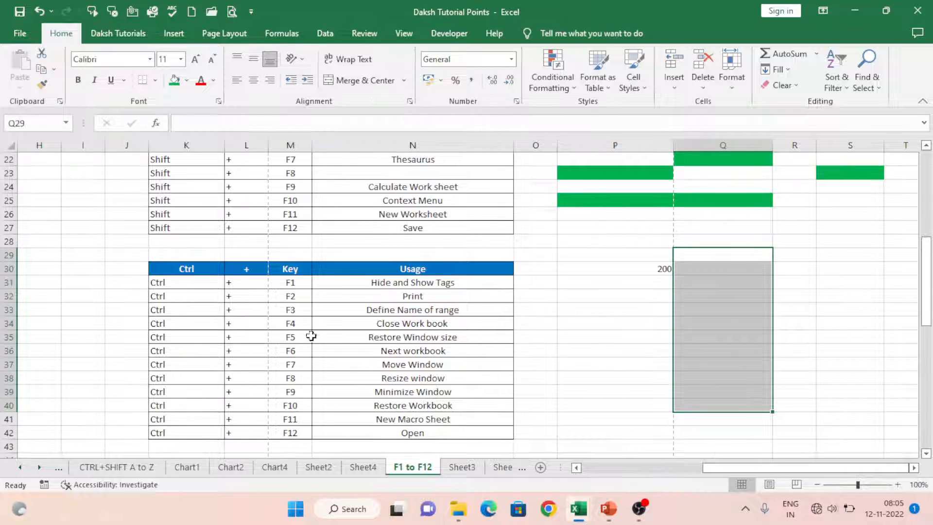
pyautogui.hotkey('ctrl', 'F3')
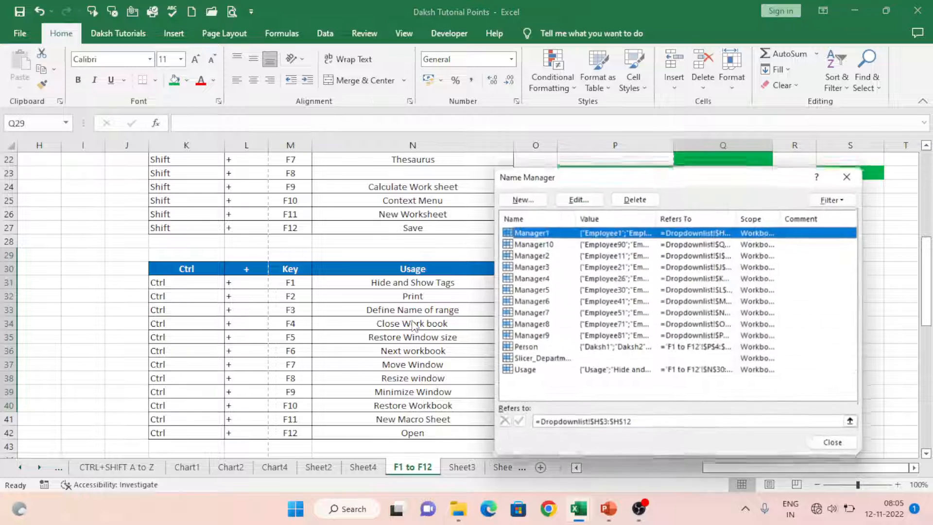
pyautogui.click(521, 198)
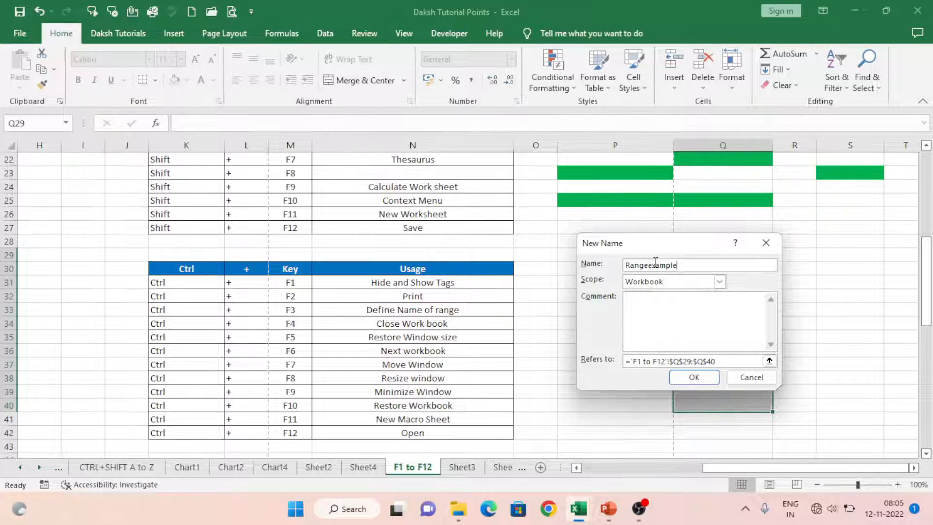
pyautogui.click(675, 375)
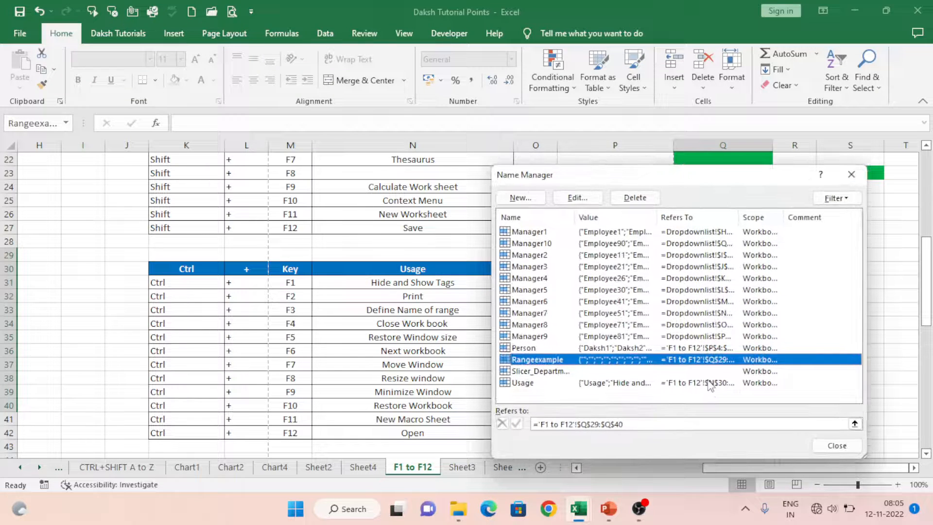
pyautogui.click(838, 447)
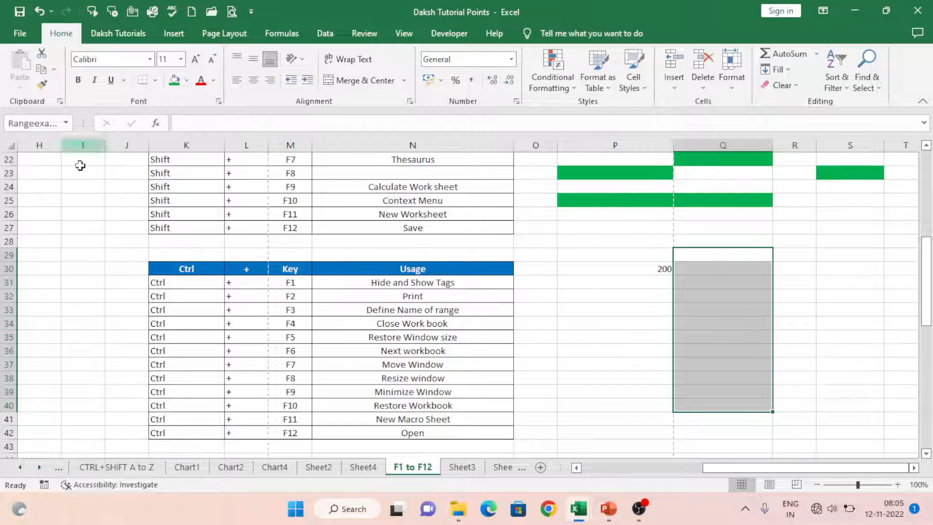
# Step: Check the name Rangeexample by selecting Q29:Q40 and by going to it from the list of defined names
pyautogui.click(571, 311)
pyautogui.moveTo(702, 255); pyautogui.dragTo(709, 406)
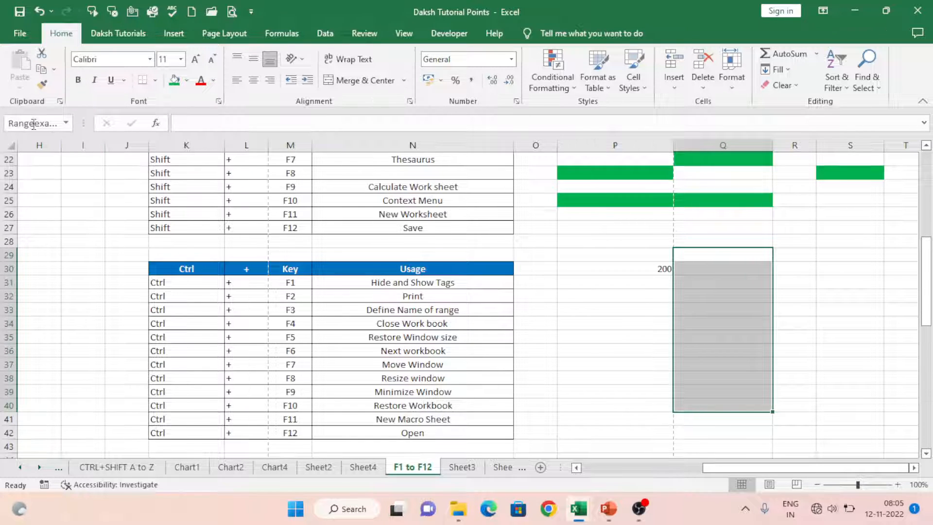
pyautogui.click(66, 123)
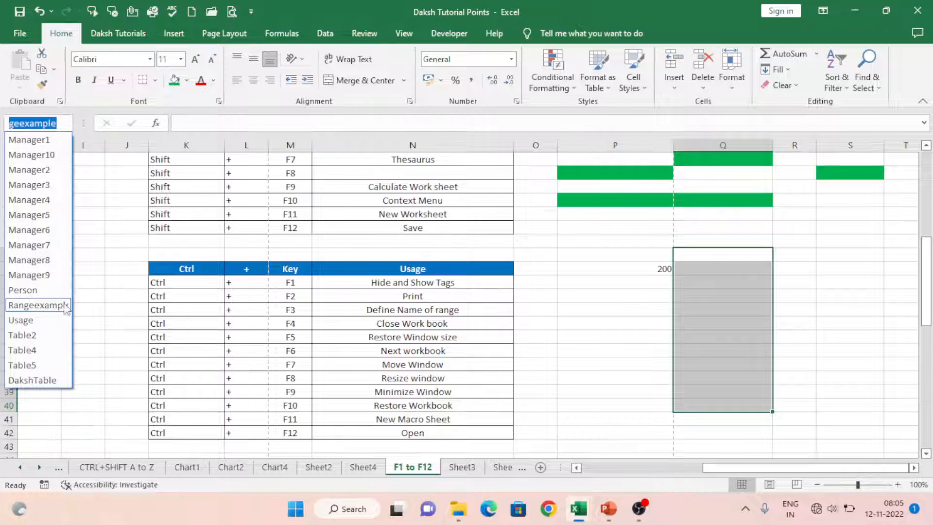
pyautogui.click(550, 278)
pyautogui.click(574, 252)
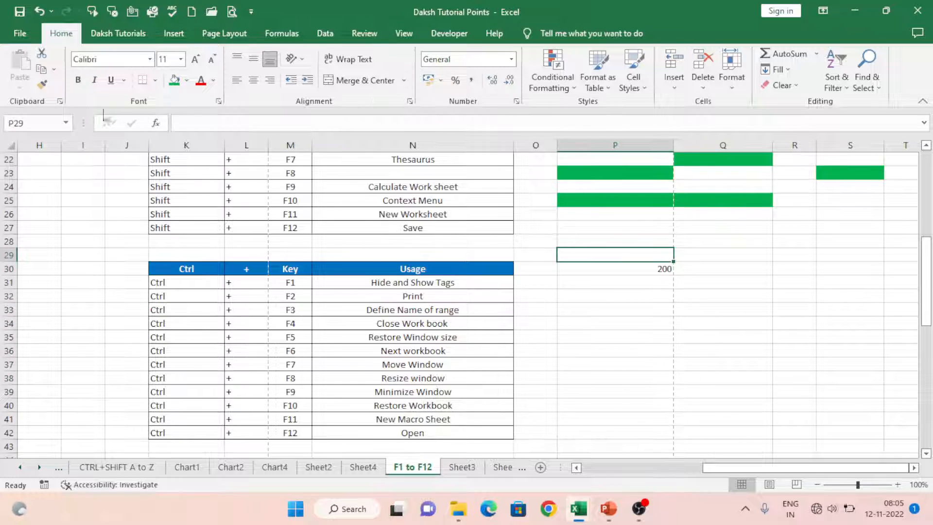
pyautogui.click(66, 123)
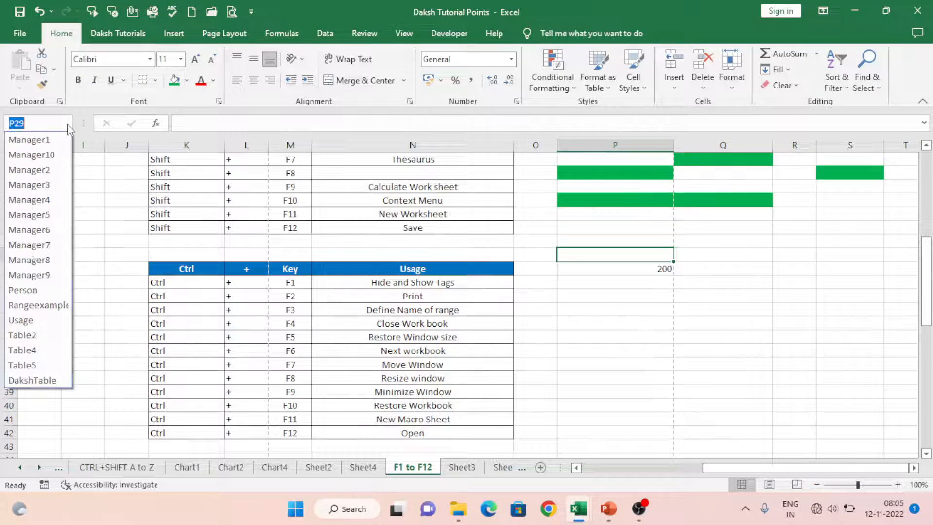
pyautogui.click(48, 306)
pyautogui.click(569, 325)
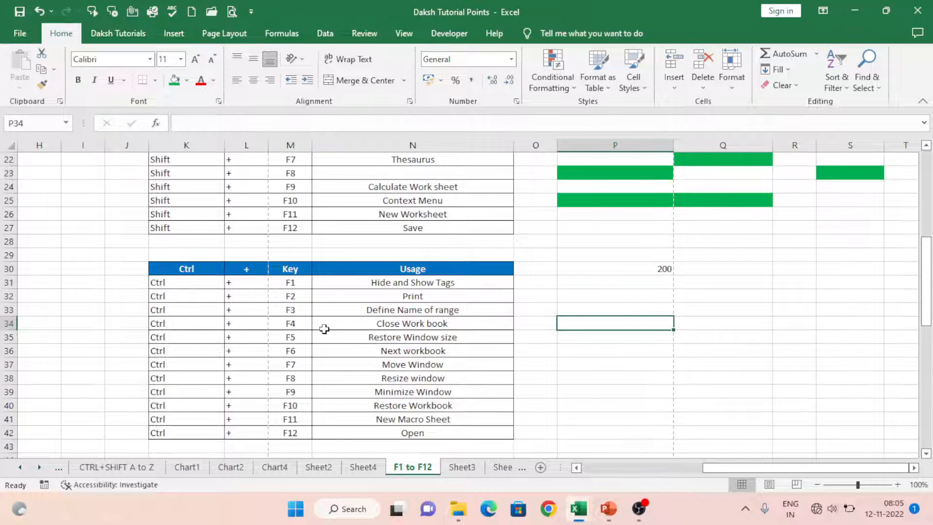
# Step: Enter sdsd in cell P34 and try to close the workbook, cancelling at the save prompt
pyautogui.click(363, 324)
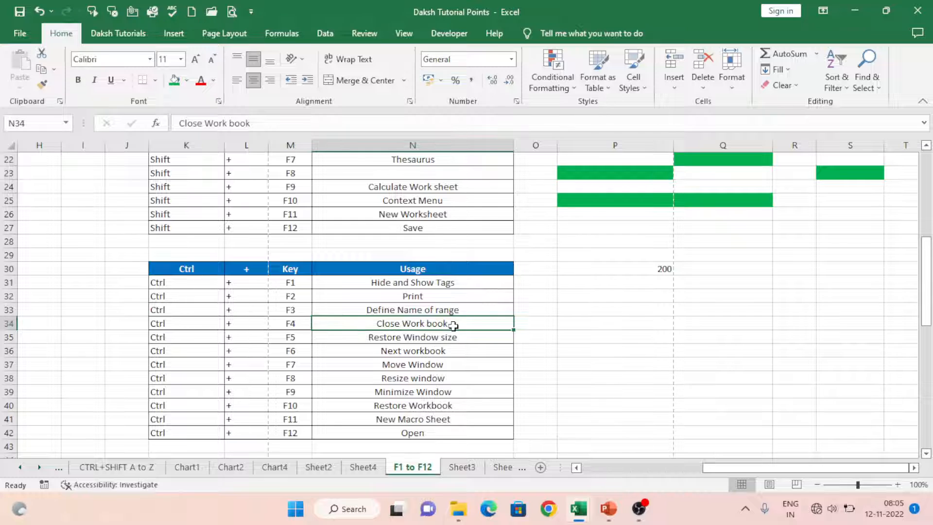
pyautogui.click(600, 323)
pyautogui.write('sdsd')
pyautogui.click(621, 379)
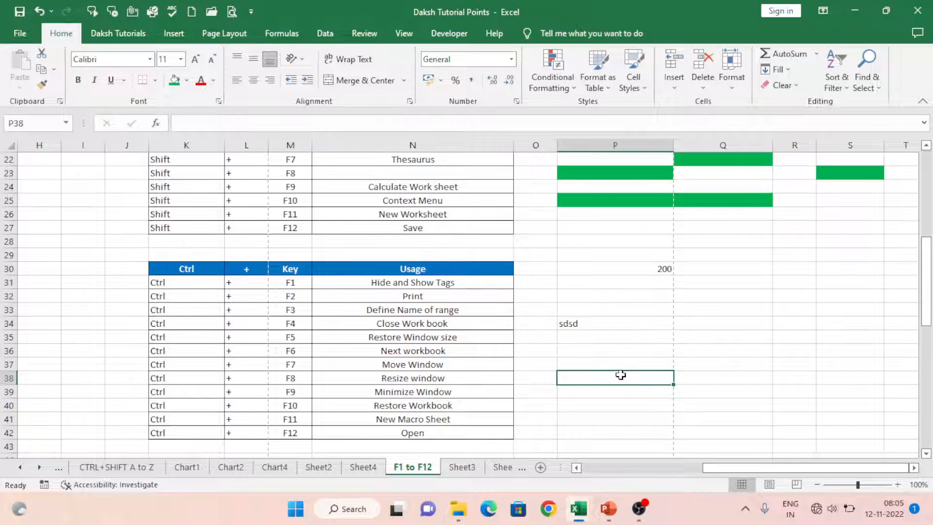
pyautogui.hotkey('ctrl', 'F4')
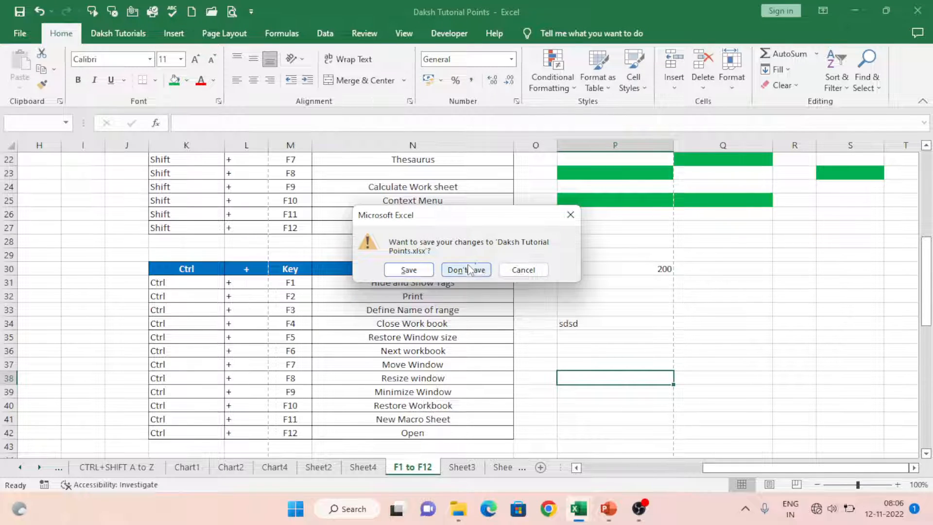
pyautogui.click(523, 270)
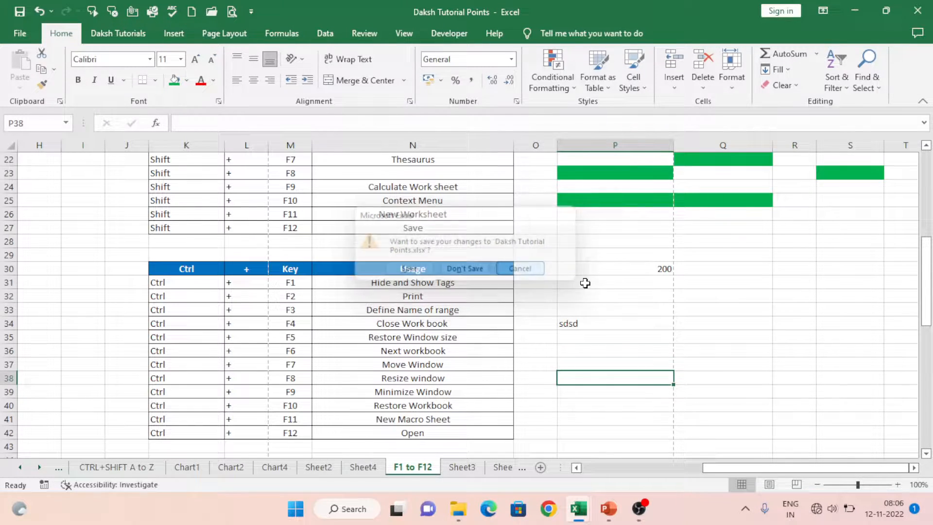
# Step: Clear the contents of cells P33:P38
pyautogui.click(596, 351)
pyautogui.moveTo(580, 309); pyautogui.dragTo(594, 373)
pyautogui.press('Delete')
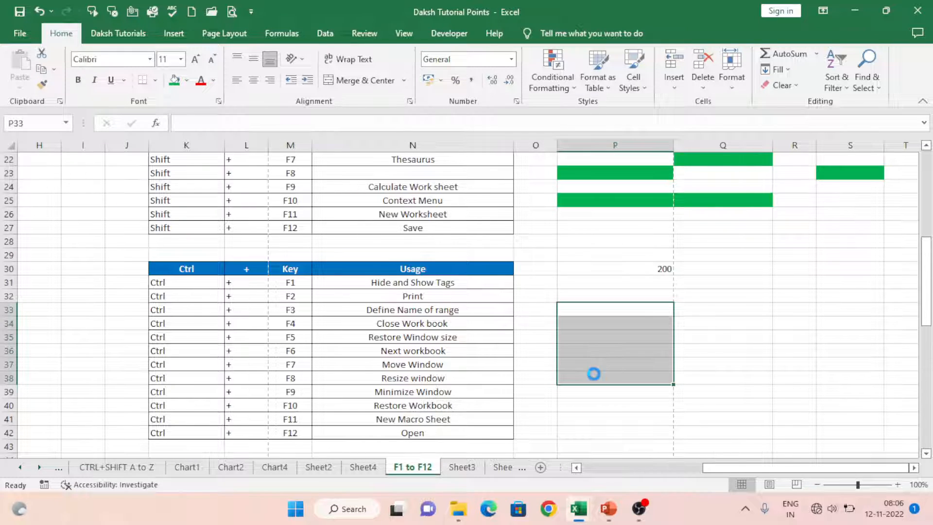
# Step: Create a blank workbook and close it to return to the F1 to F12 sheet
pyautogui.hotkey('ctrl', 'n')
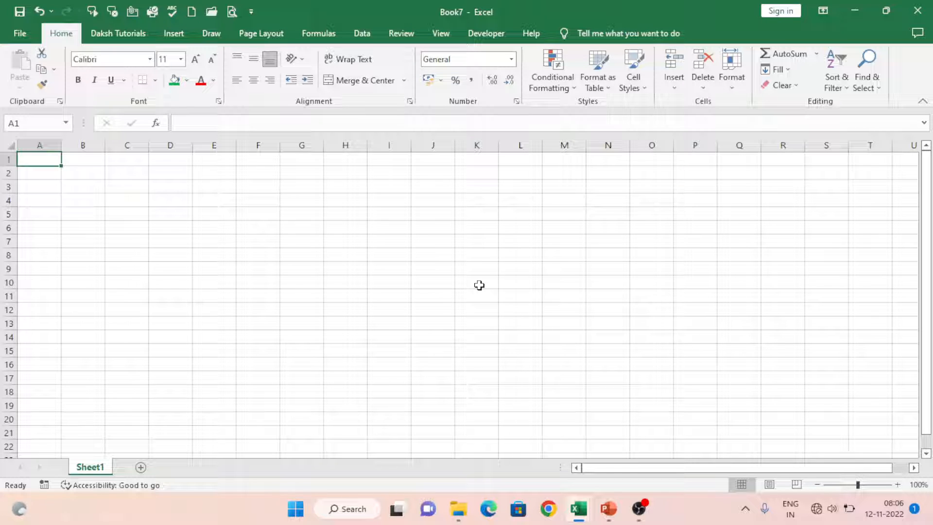
pyautogui.hotkey('ctrl', 'F4')
pyautogui.click(537, 280)
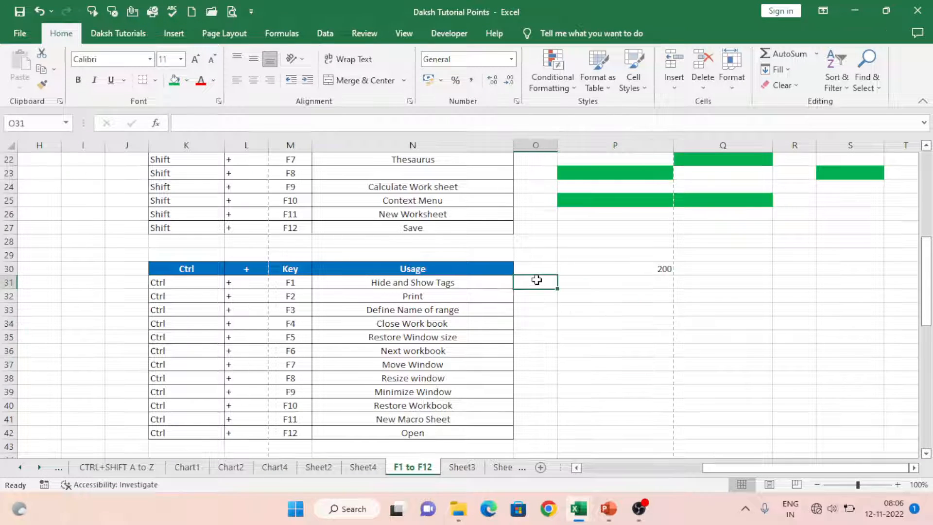
# Step: Create another blank workbook, enter dfafd in cell I7, and close the workbook without saving
pyautogui.hotkey('ctrl', 'n')
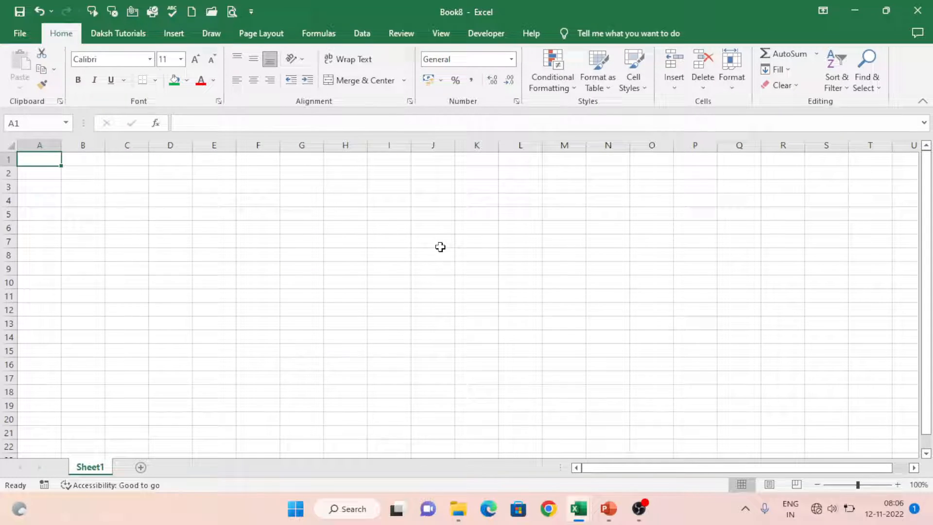
pyautogui.click(395, 245)
pyautogui.write('dfafd')
pyautogui.click(404, 281)
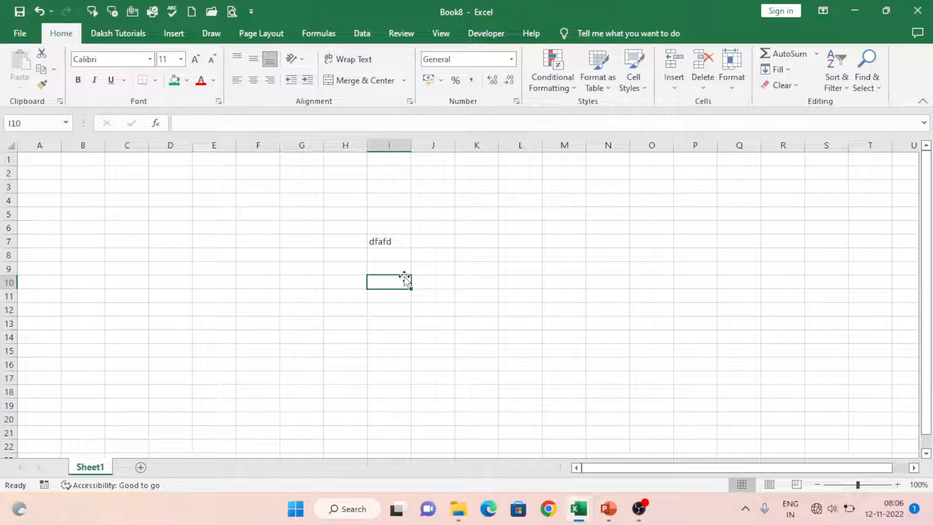
pyautogui.hotkey('ctrl', 'F4')
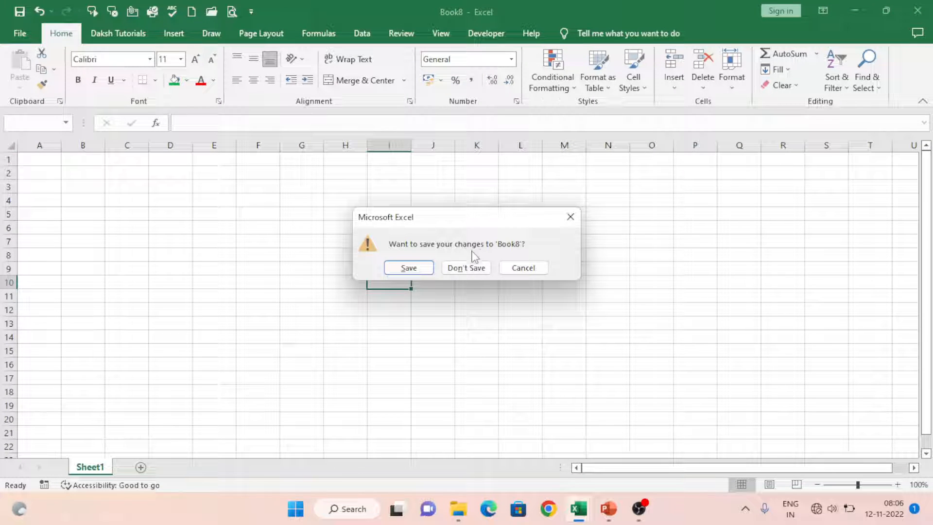
pyautogui.click(474, 267)
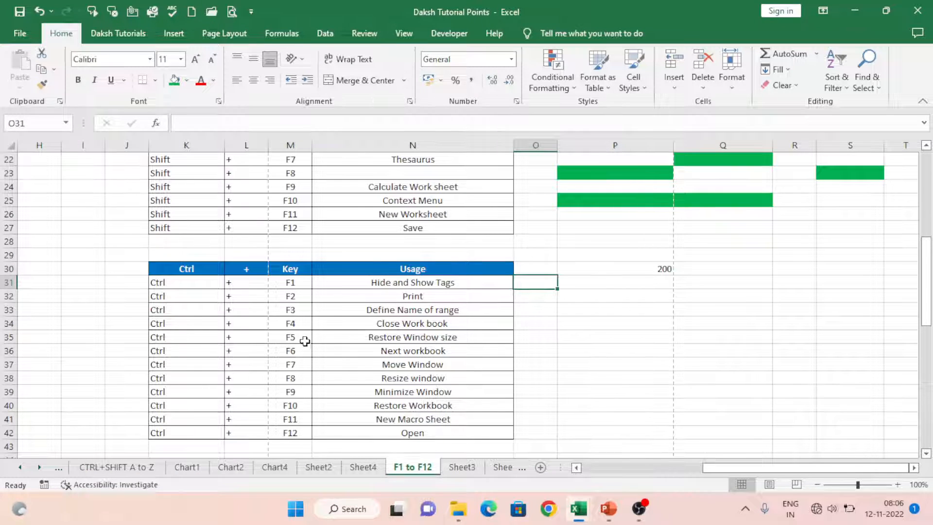
# Step: Restore the workbook window down from full screen and maximize it again
pyautogui.click(305, 338)
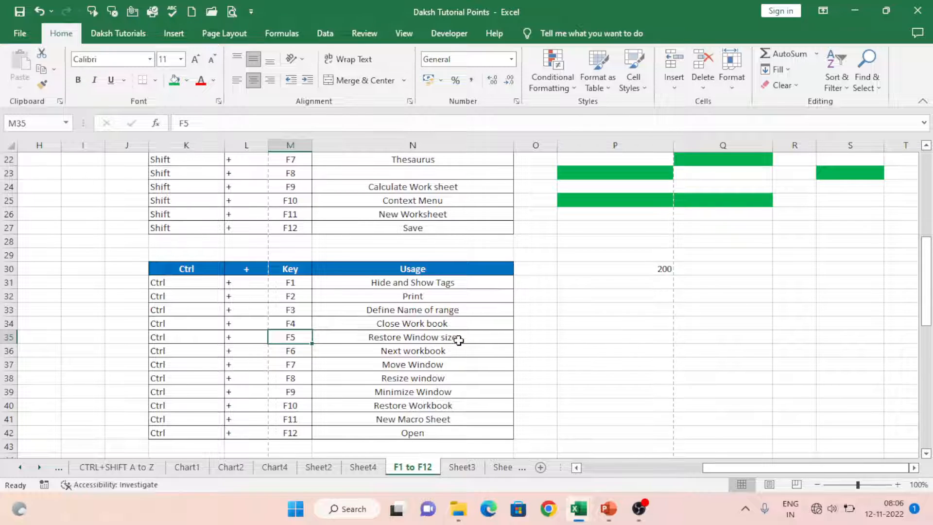
pyautogui.hotkey('ctrl', 'F5')
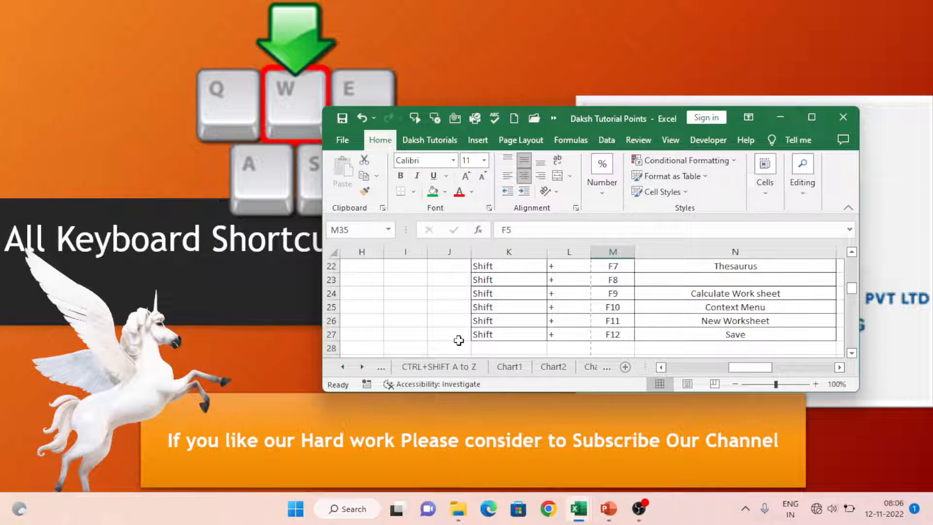
pyautogui.click(810, 119)
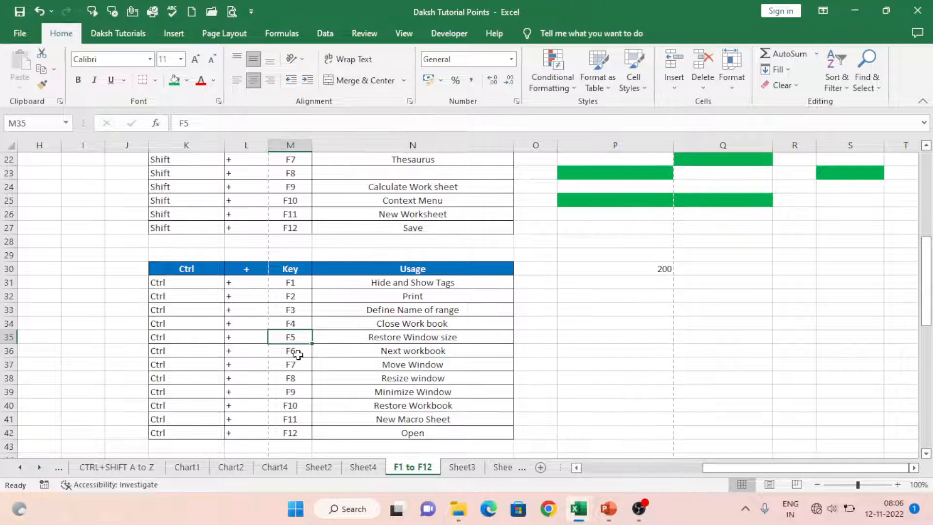
# Step: Cycle through all the open workbooks until the F1 to F12 sheet of Daksh Tutorial Points is active again
pyautogui.click(408, 353)
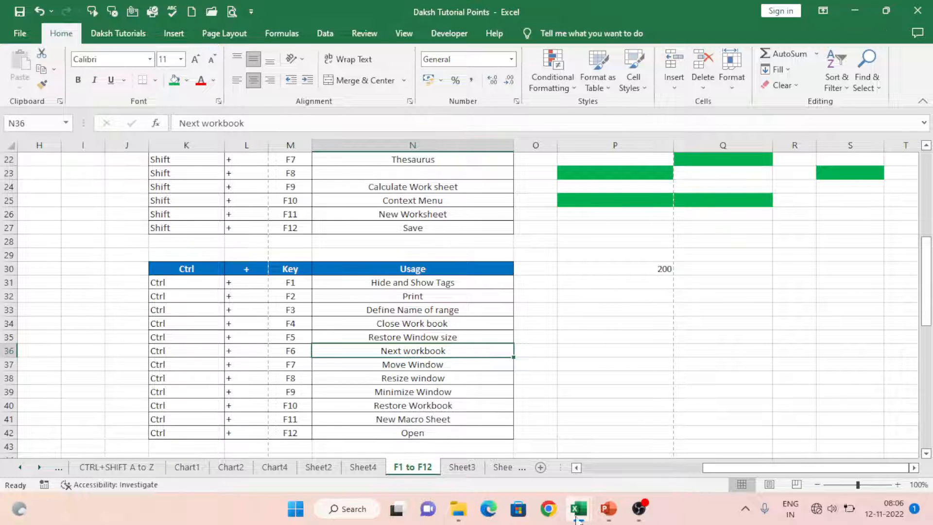
pyautogui.moveTo(580, 521)
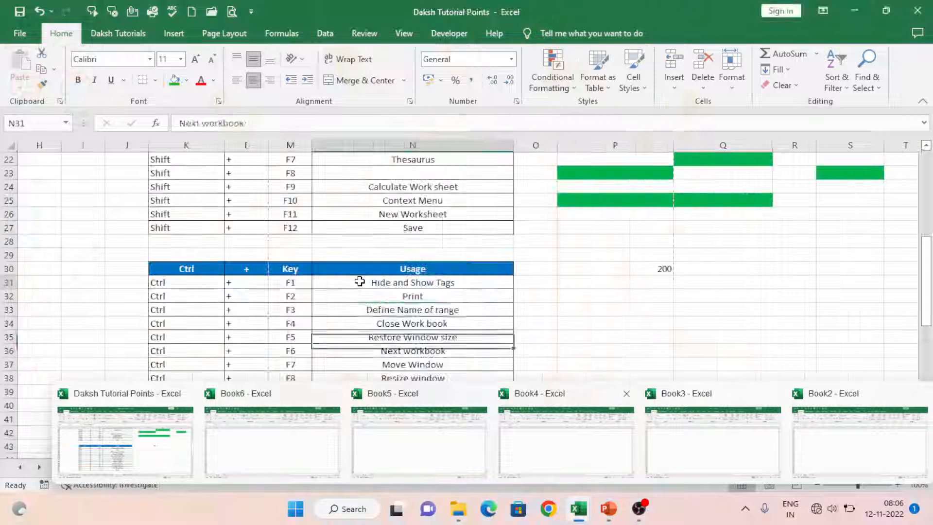
pyautogui.click(360, 282)
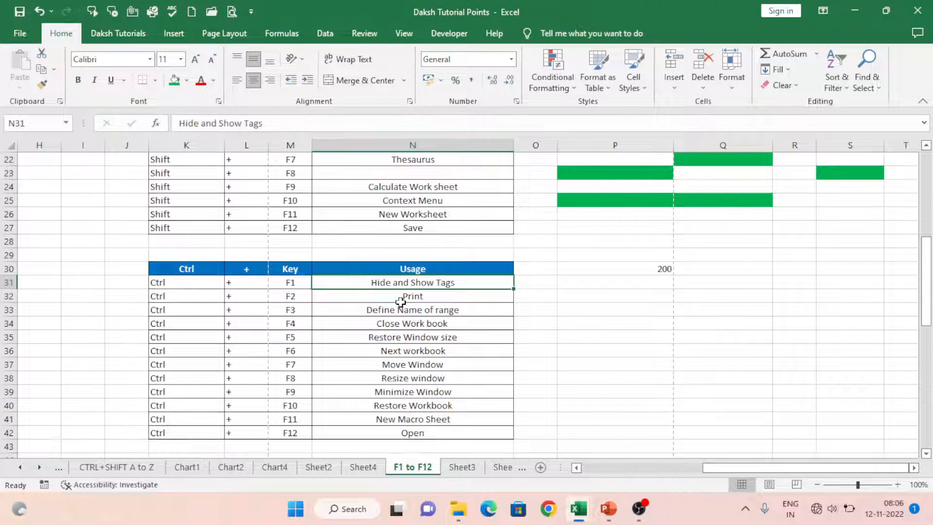
pyautogui.hotkey('ctrl', 'F6')
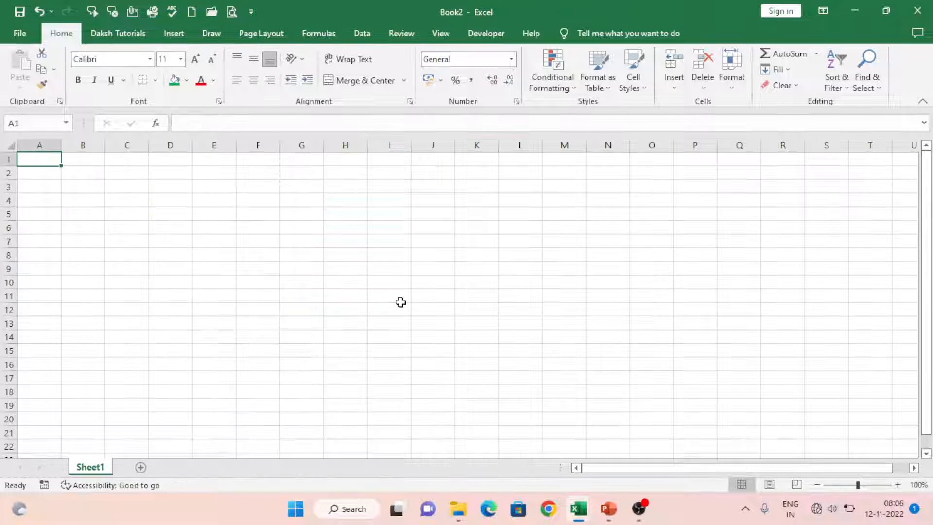
pyautogui.hotkey('ctrl', 'F6')
pyautogui.hotkey('ctrl', 'F6')
pyautogui.hotkey('ctrl', 'F6')
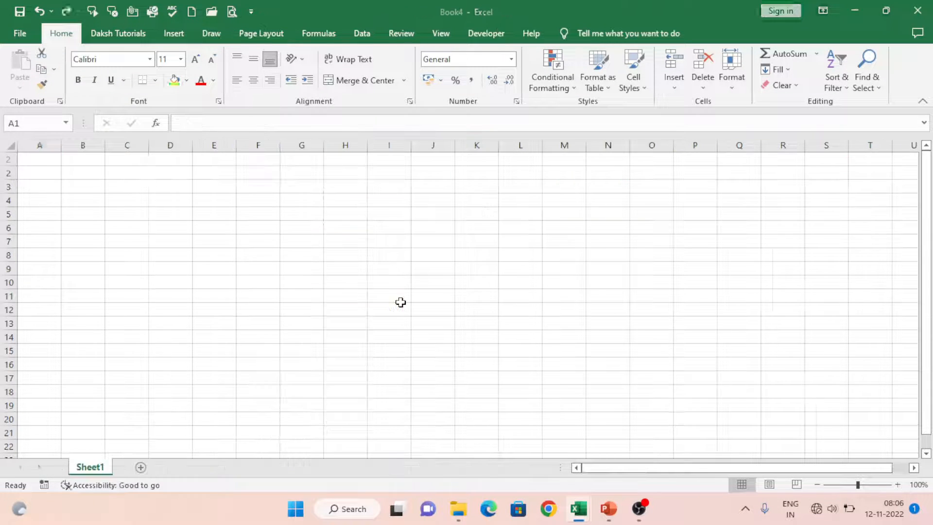
pyautogui.hotkey('ctrl', 'F6')
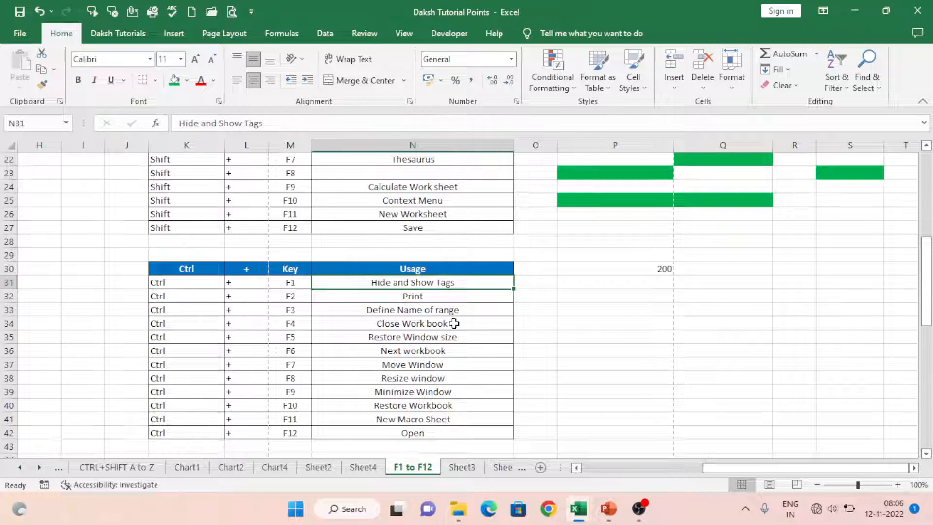
# Step: Select the Move Window entry in cell N37 and restore the workbook window down to a floating window
pyautogui.click(301, 370)
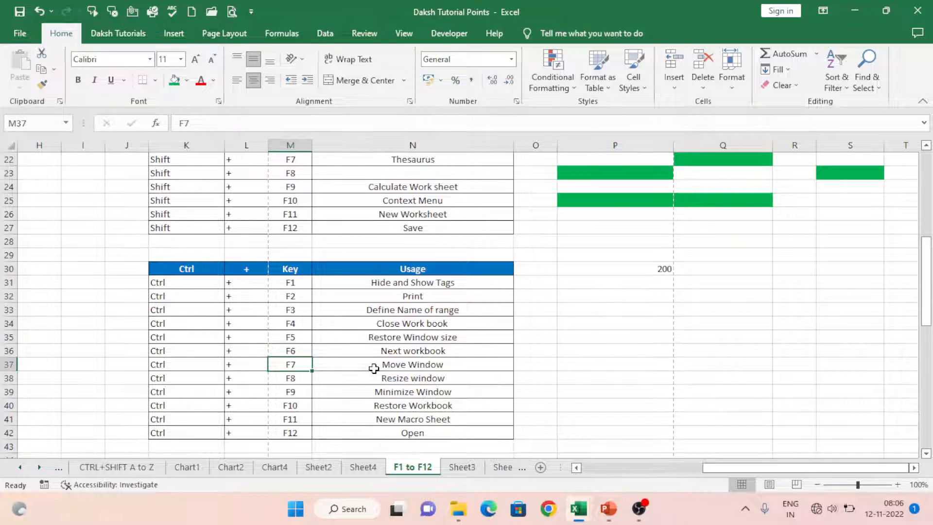
pyautogui.click(414, 366)
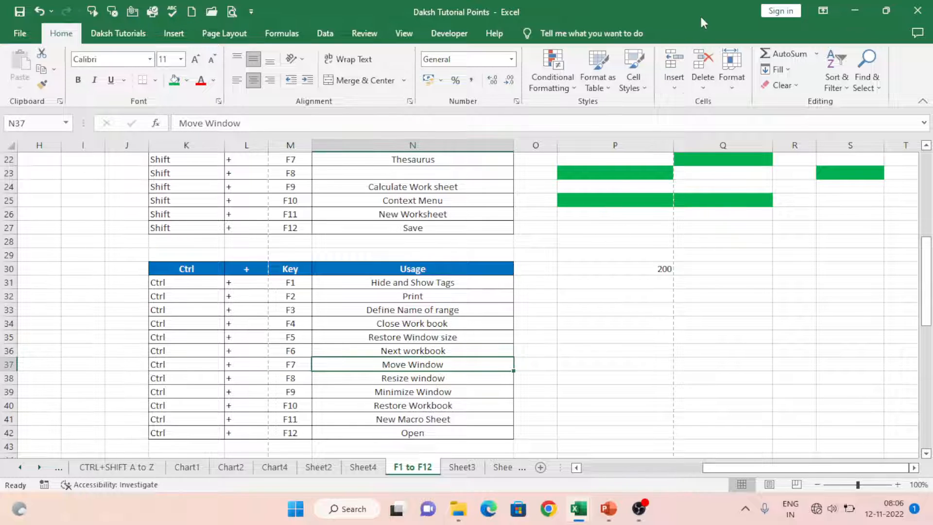
pyautogui.click(652, 388)
pyautogui.scroll(-20, 669, 371)
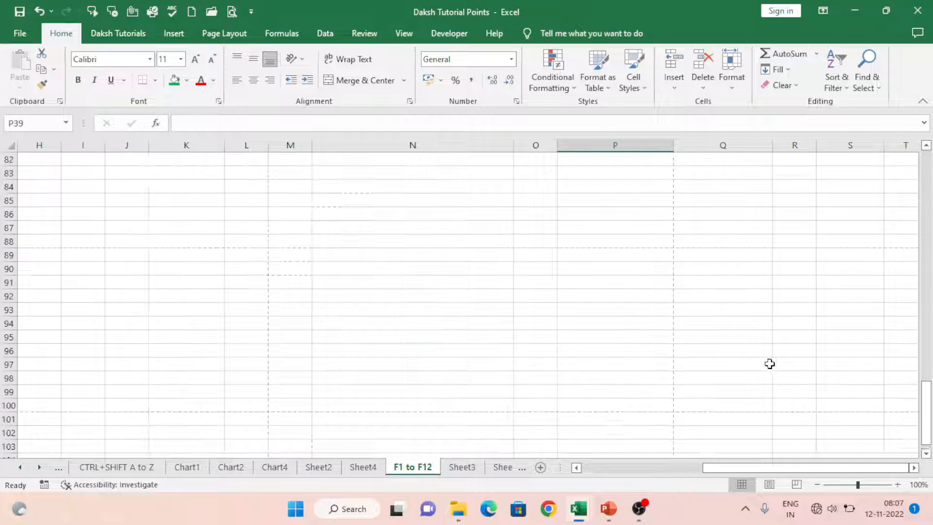
pyautogui.click(771, 365)
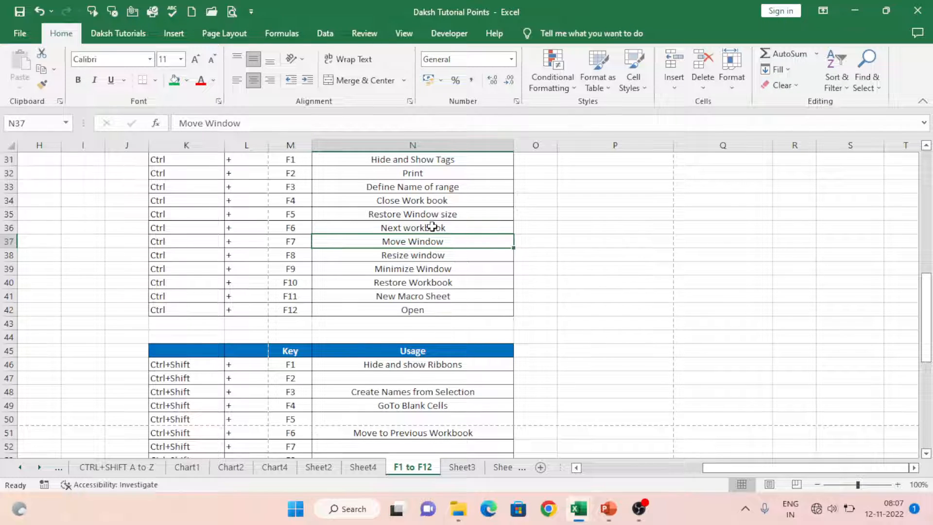
pyautogui.click(887, 11)
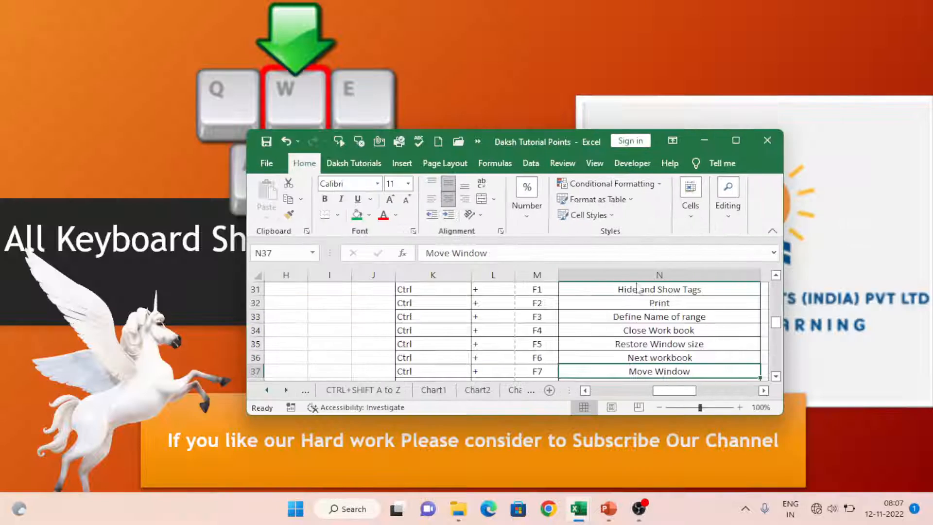
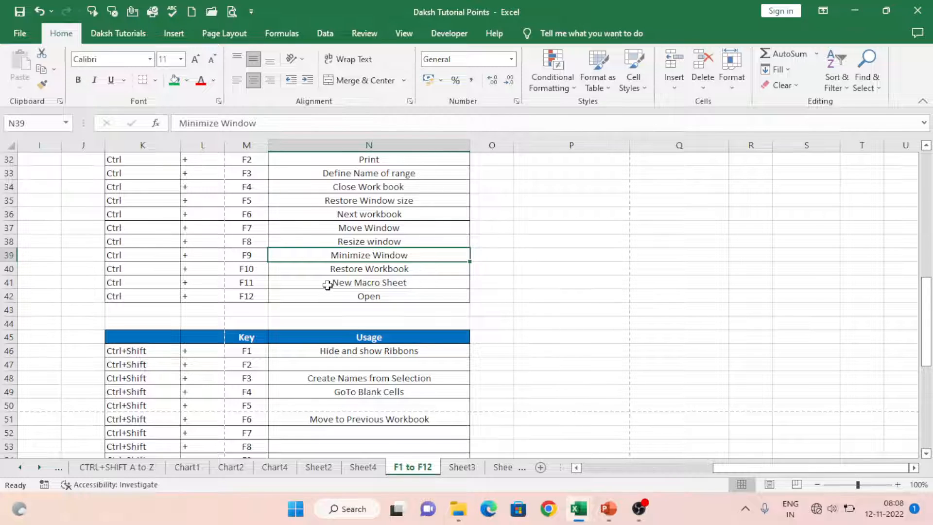
# Step: Create a blank workbook, minimize it, and select the Restore Workbook entry in cell N40 of the F1 to F12 sheet
pyautogui.hotkey('ctrl', 'n')
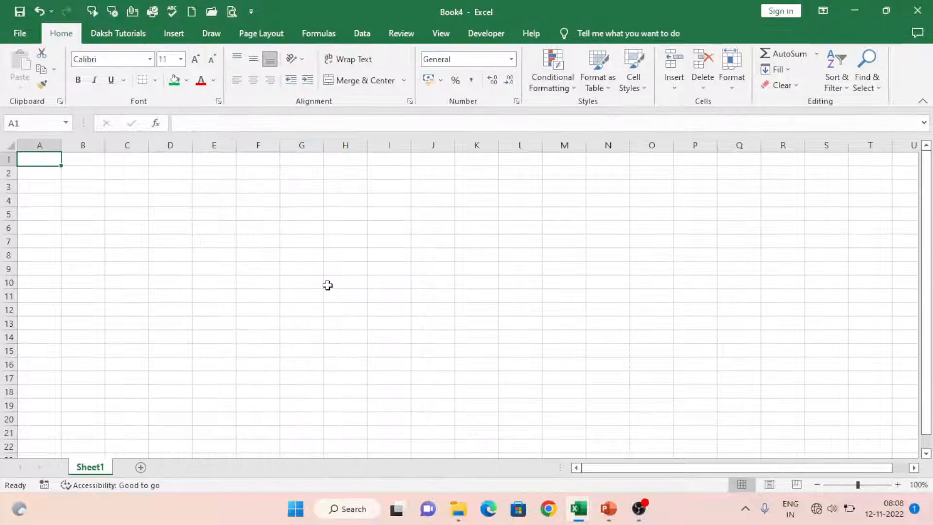
pyautogui.hotkey('ctrl', 'F9')
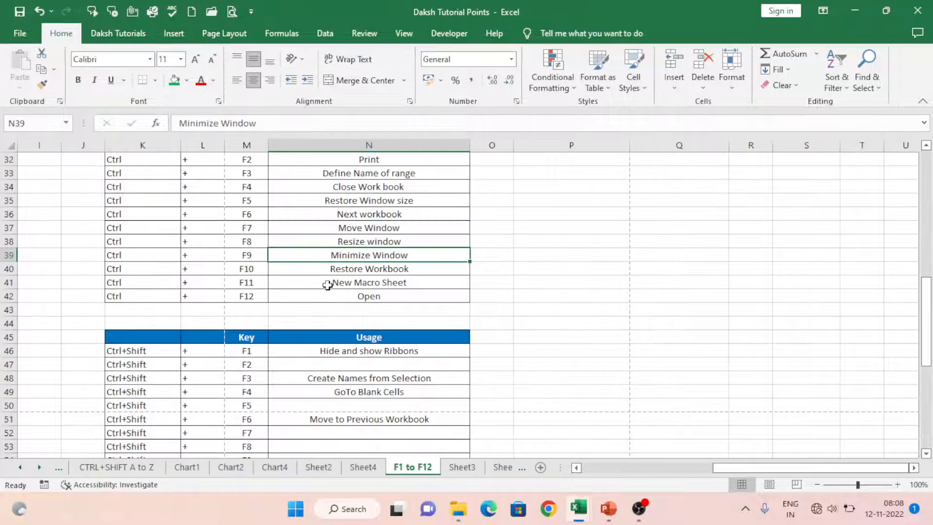
pyautogui.click(383, 270)
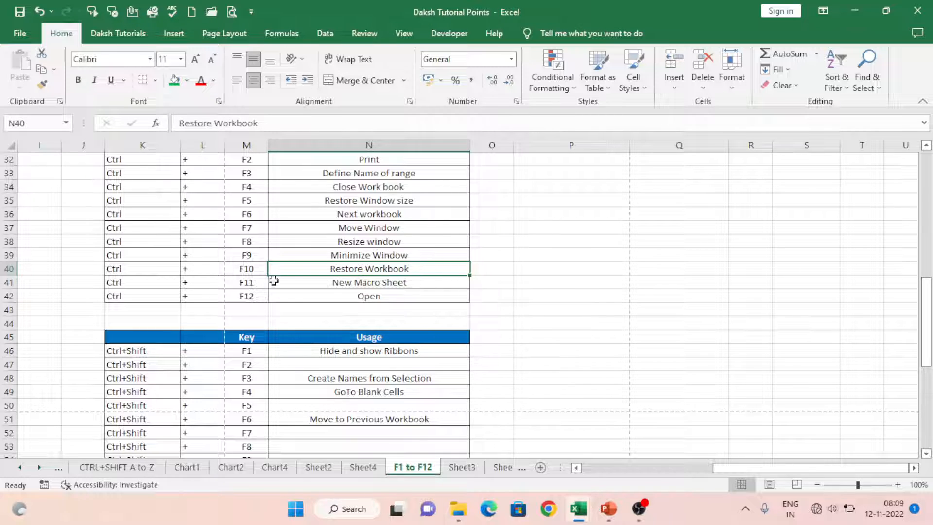
# Step: Insert a new macro sheet in the workbook and select cells B2:C11 on it
pyautogui.click(253, 282)
pyautogui.click(340, 282)
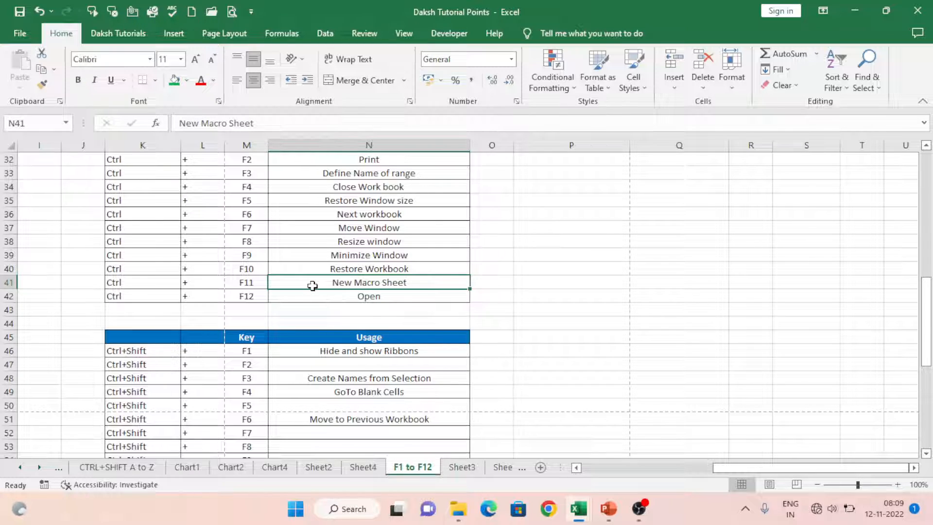
pyautogui.hotkey('ctrl', 'F11')
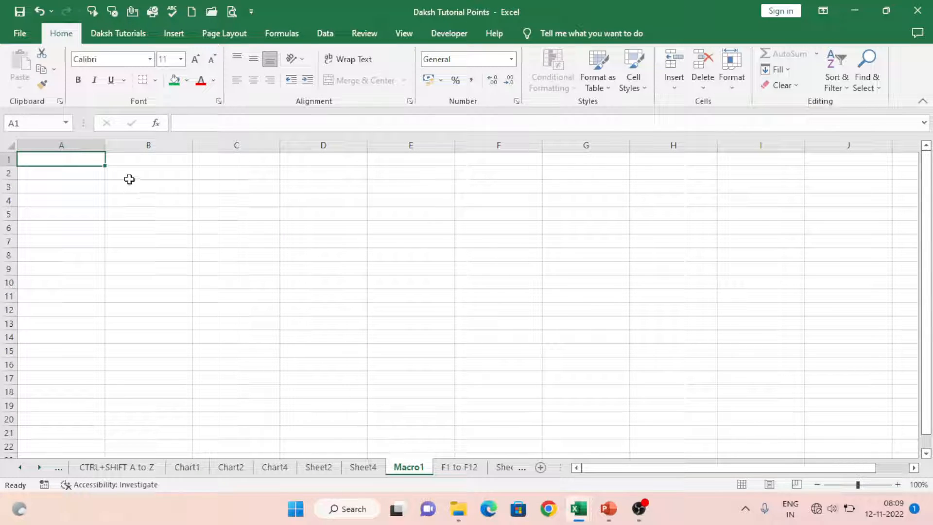
pyautogui.moveTo(129, 175); pyautogui.dragTo(245, 292)
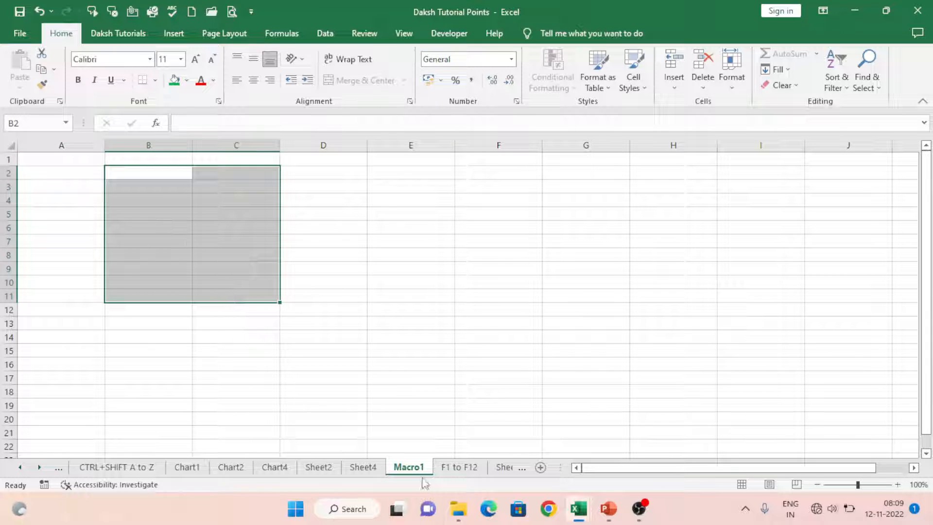
# Step: Look through the macro sheet's tab color options without applying one and return to the F1 to F12 sheet
pyautogui.rightClick(410, 468)
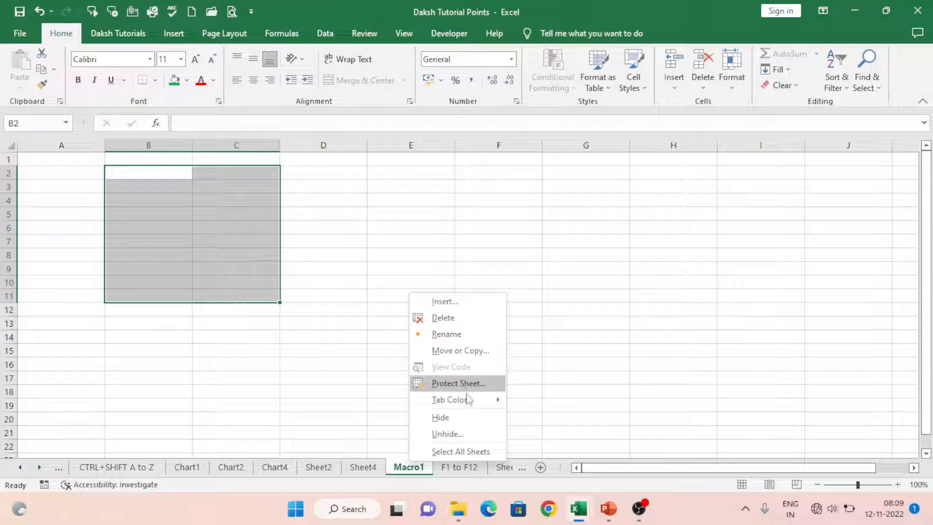
pyautogui.moveTo(468, 399)
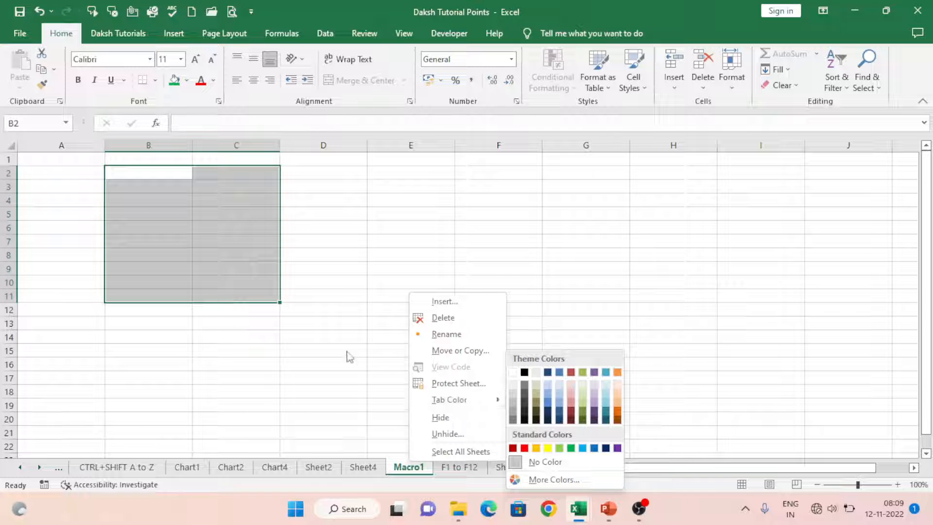
pyautogui.click(173, 358)
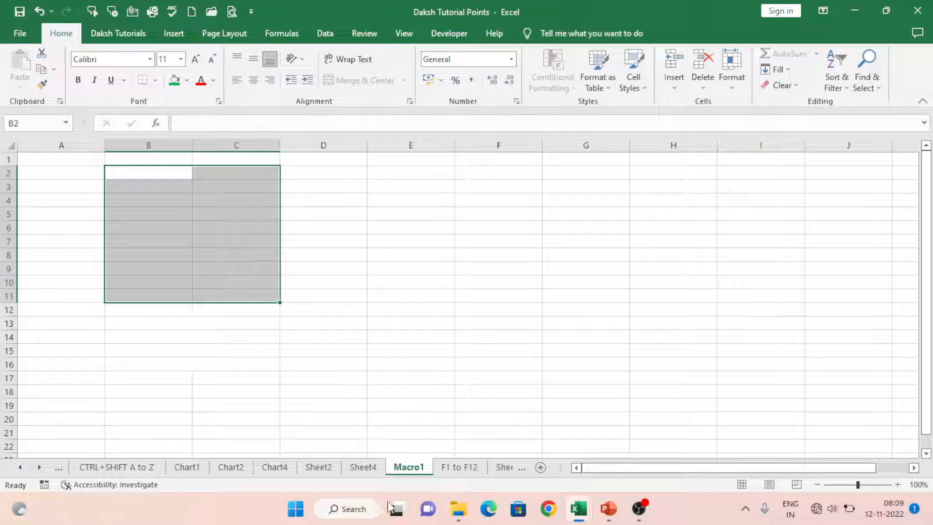
pyautogui.click(459, 467)
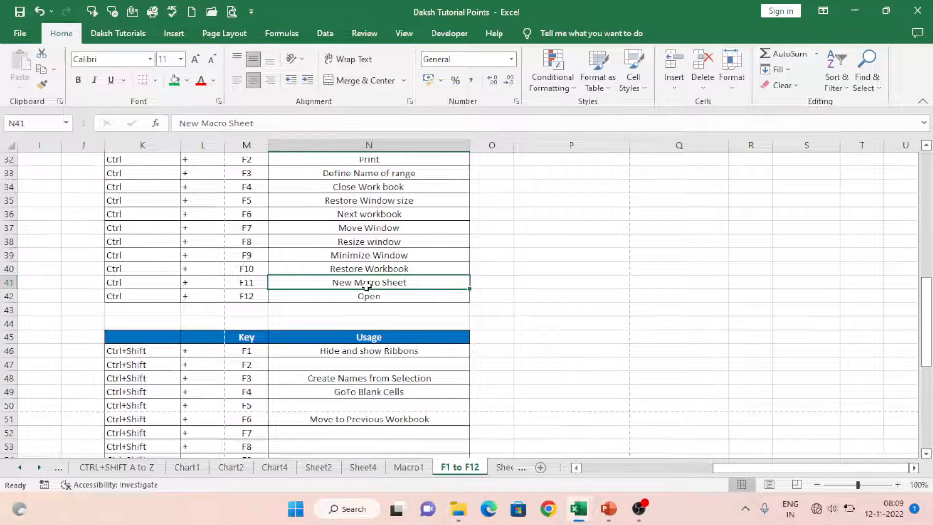
# Step: Select the Open entry in cell N42, bring up the Open dialog, and cancel it
pyautogui.click(328, 296)
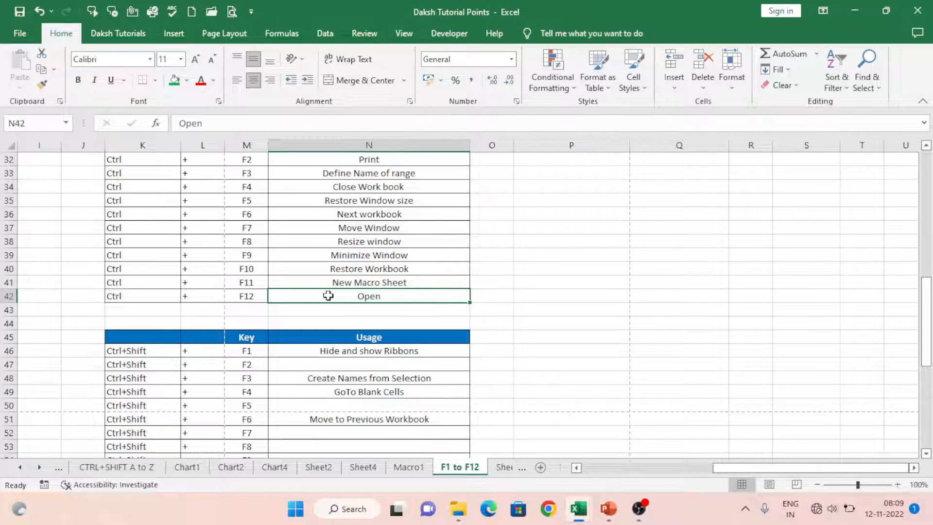
pyautogui.hotkey('ctrl', 'F12')
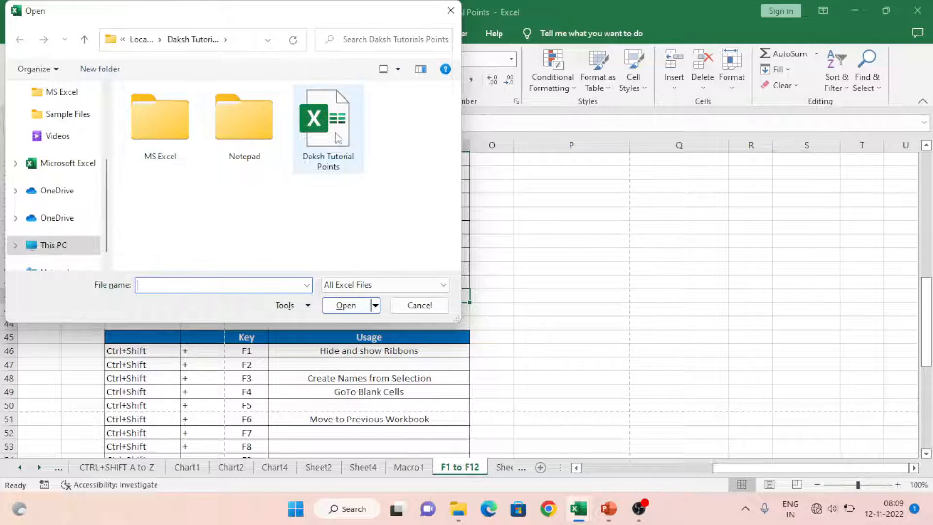
pyautogui.click(421, 305)
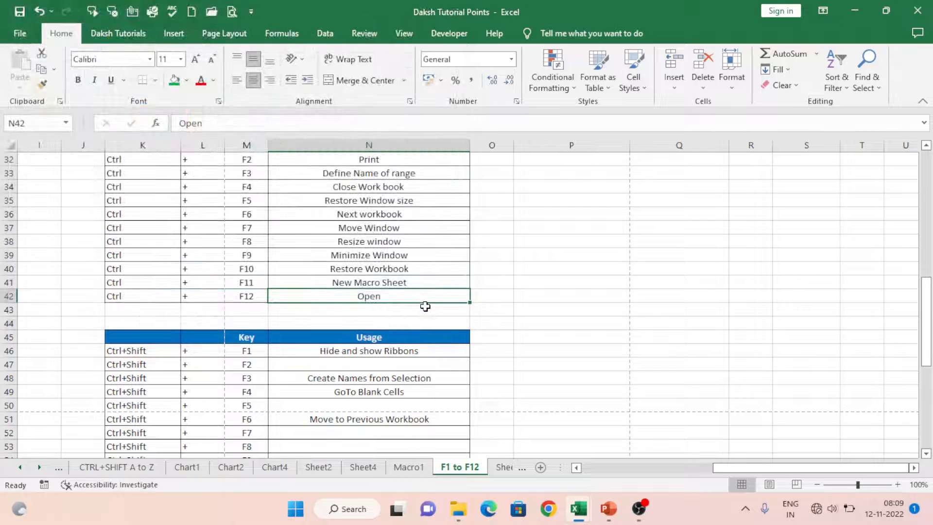
# Step: Select the Hide and show Ribbons entry in cell N46, hide the ribbon, and restore its full display
pyautogui.scroll(-3, 402, 312)
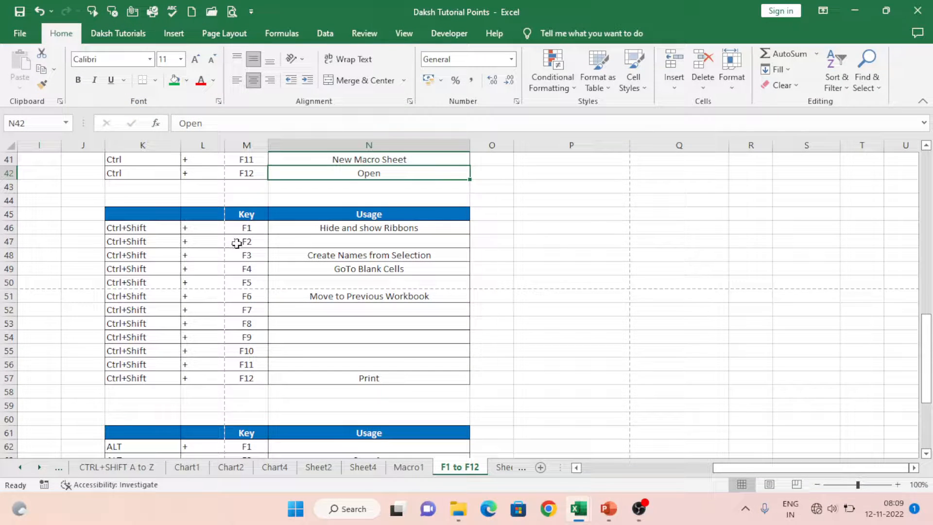
pyautogui.click(236, 227)
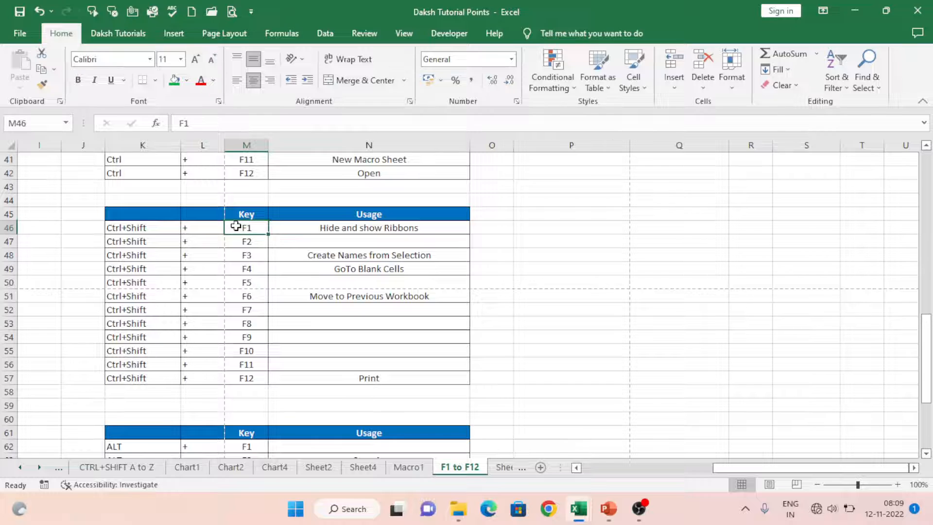
pyautogui.scroll(-4, 243, 228)
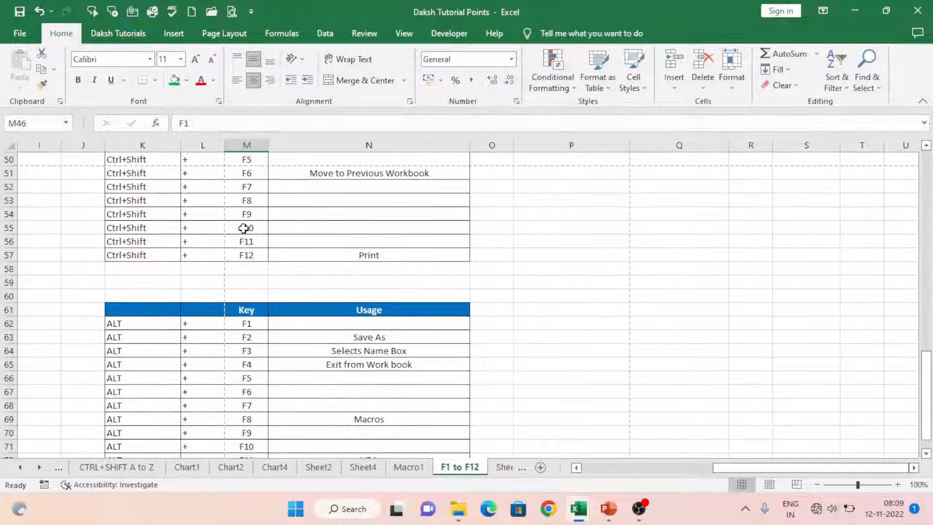
pyautogui.scroll(3, 244, 229)
pyautogui.scroll(1, 243, 229)
pyautogui.click(344, 228)
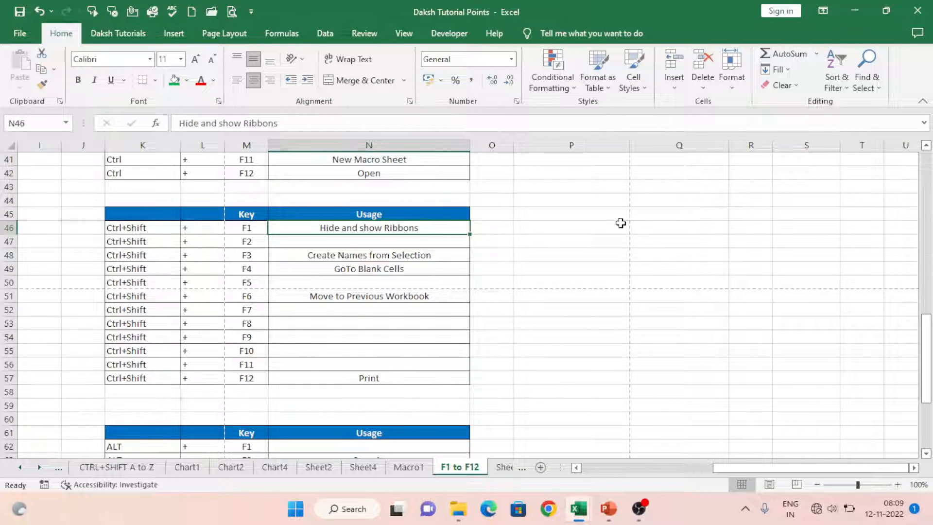
pyautogui.hotkey('ctrl', 'shift', 'F1')
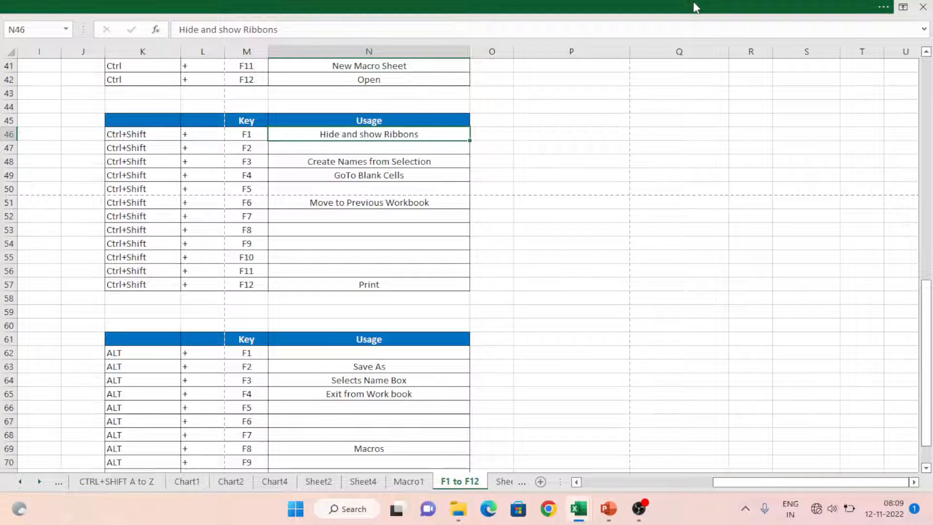
pyautogui.click(694, 1)
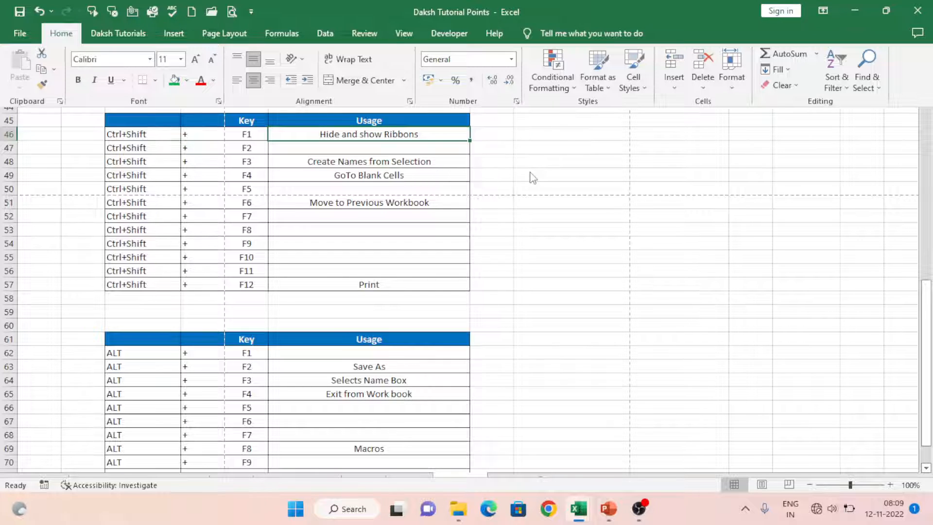
pyautogui.hotkey('ctrl', 'shift', 'F1')
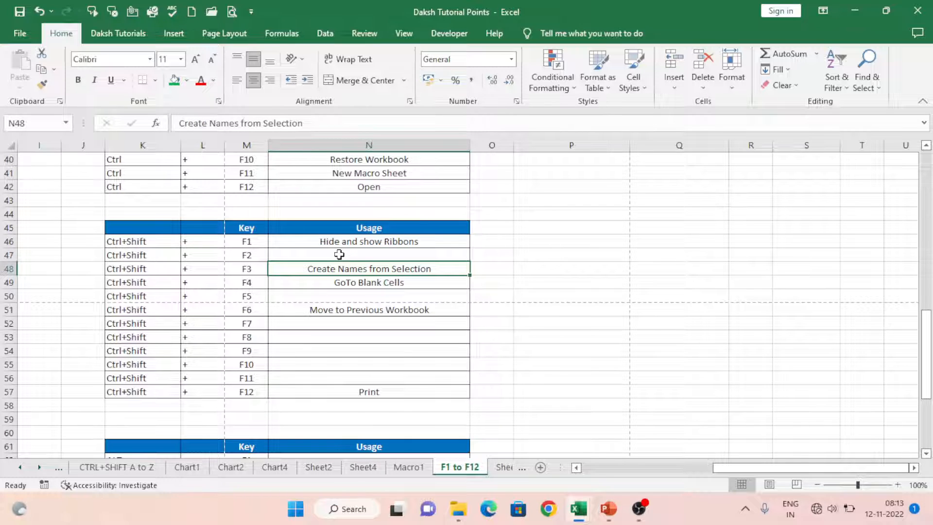
# Step: Select the empty usage cell N47, hide the ribbon, and restore its full display
pyautogui.click(339, 255)
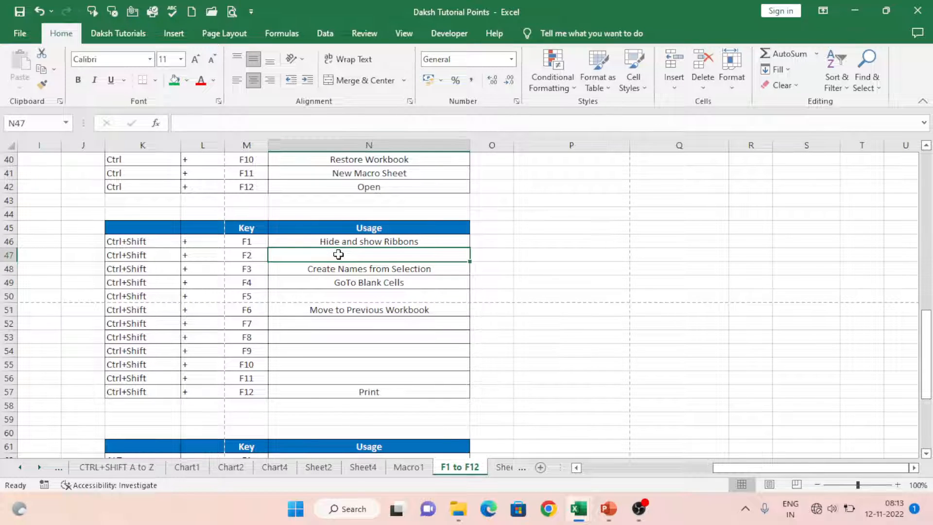
pyautogui.hotkey('ctrl', 'shift', 'F1')
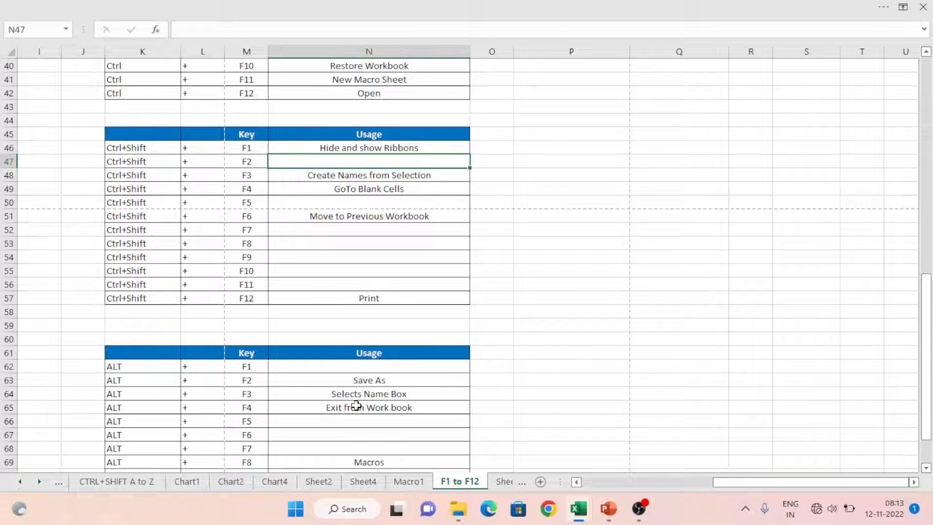
pyautogui.hotkey('ctrl', 'shift', 'F1')
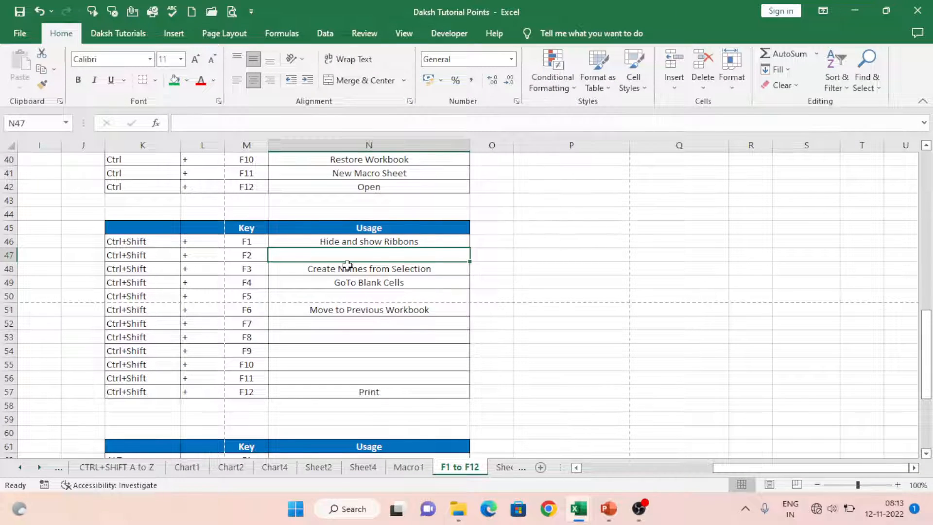
# Step: Create a range name from the top row of the Ctrl+Shift table's Key column, cells M45:M57
pyautogui.click(262, 268)
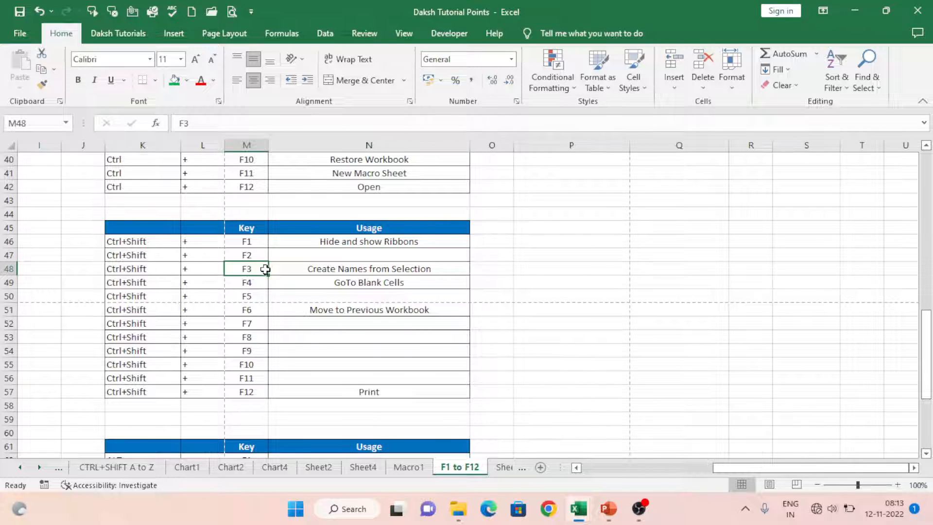
pyautogui.moveTo(246, 229); pyautogui.dragTo(260, 388)
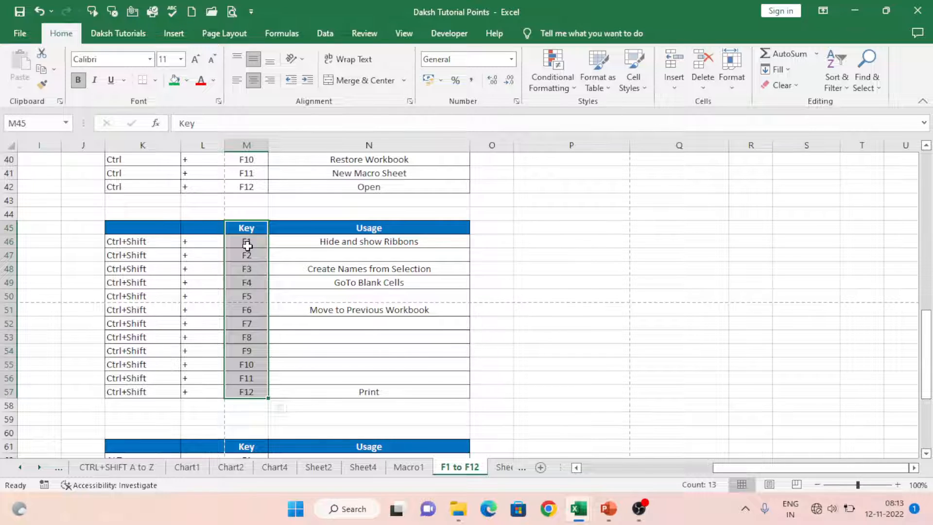
pyautogui.hotkey('ctrl', 'shift', 'F3')
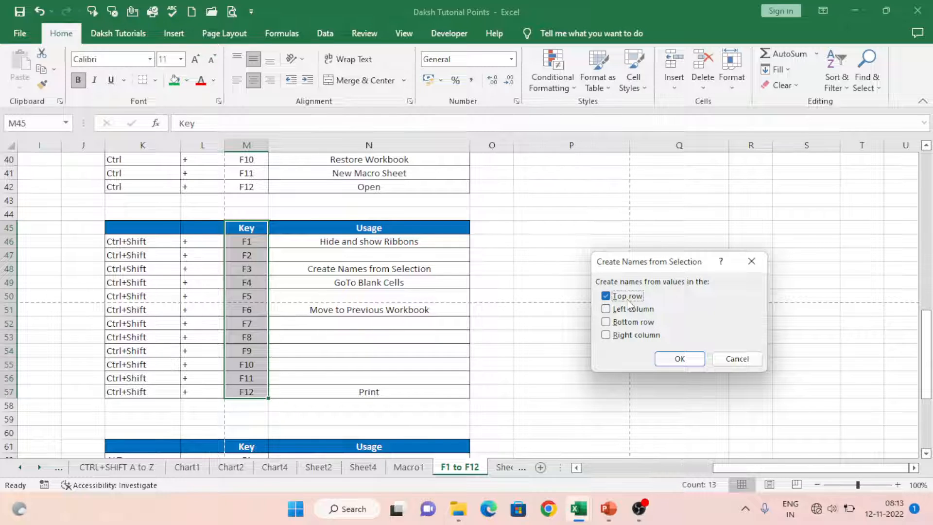
pyautogui.click(680, 359)
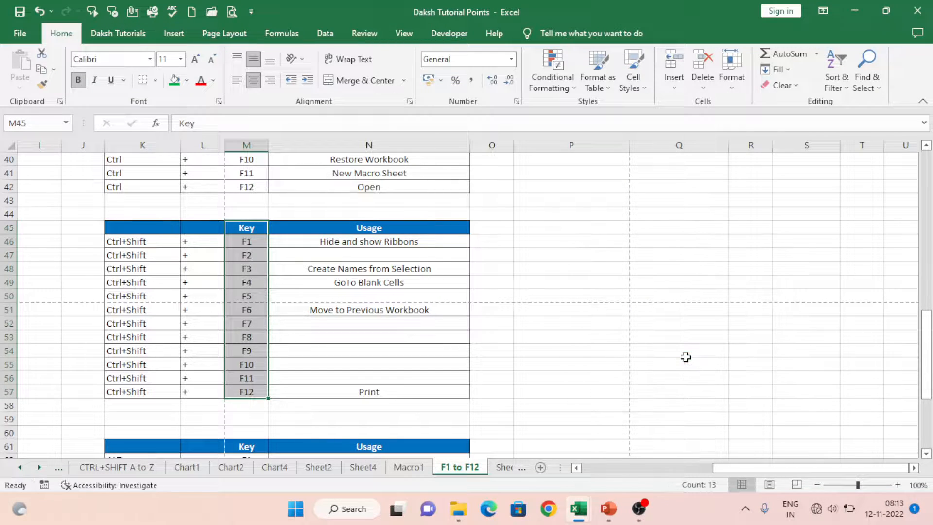
# Step: Go to the named range Key to check the cells it covers, and select cell M48
pyautogui.click(259, 230)
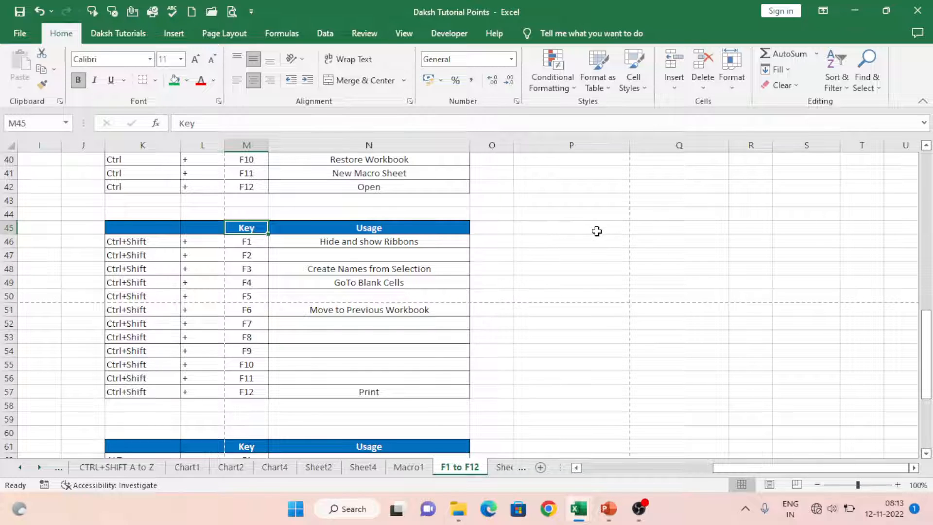
pyautogui.click(66, 123)
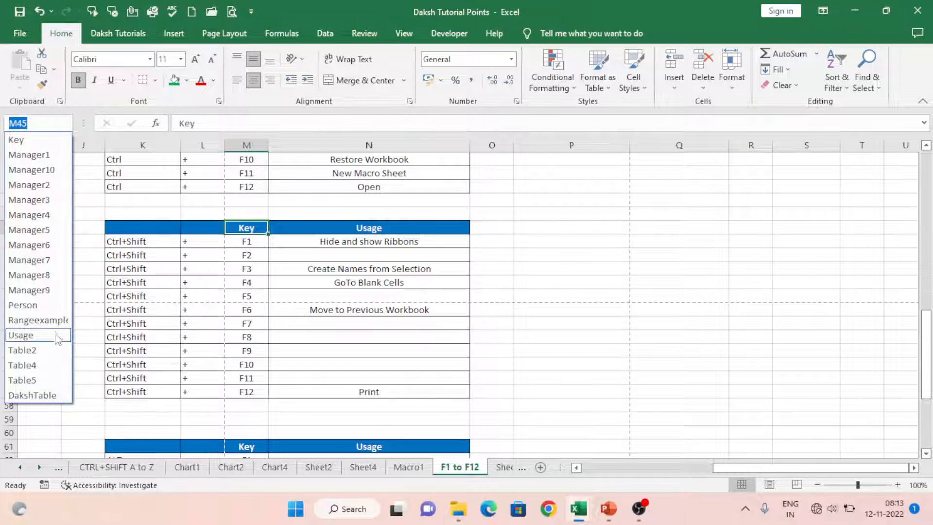
pyautogui.click(24, 143)
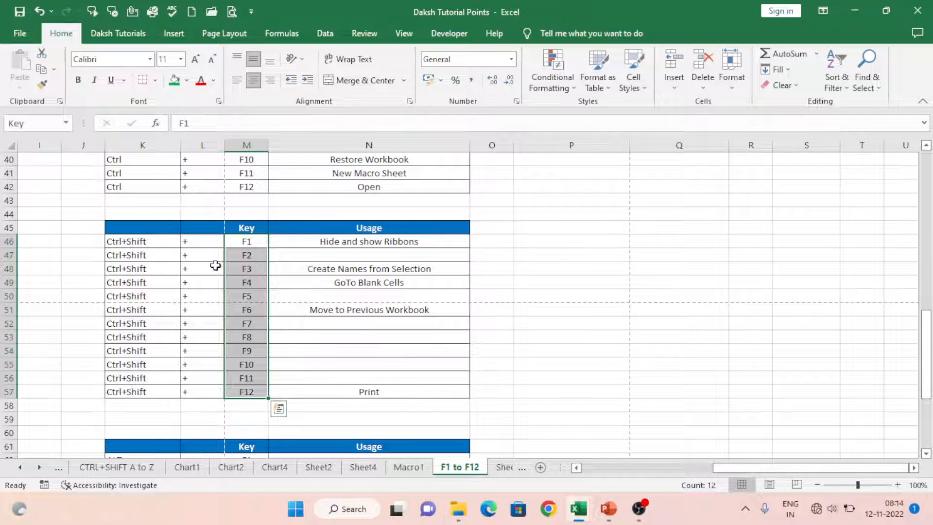
pyautogui.click(246, 269)
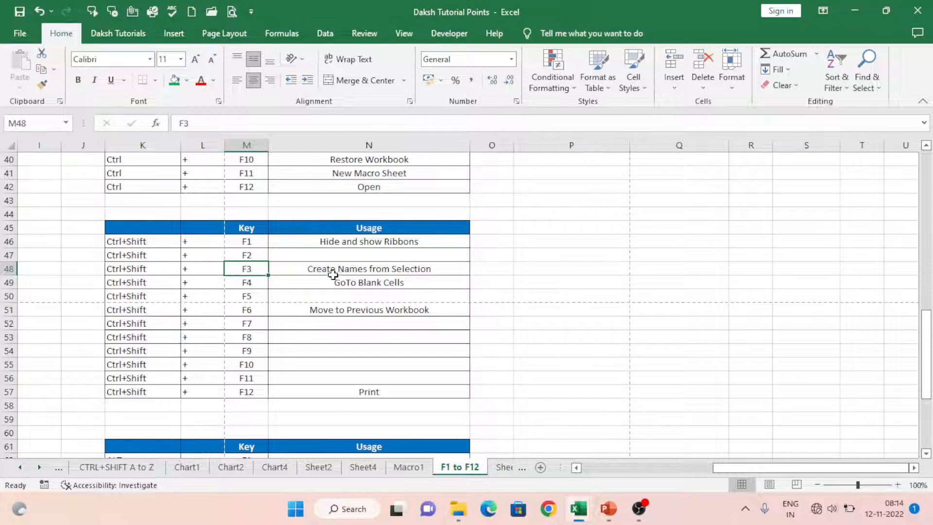
# Step: Starting from cell N58 below the GoTo Blank Cells entry, repeat the last search backward through the Daksh entries in column P
pyautogui.click(412, 284)
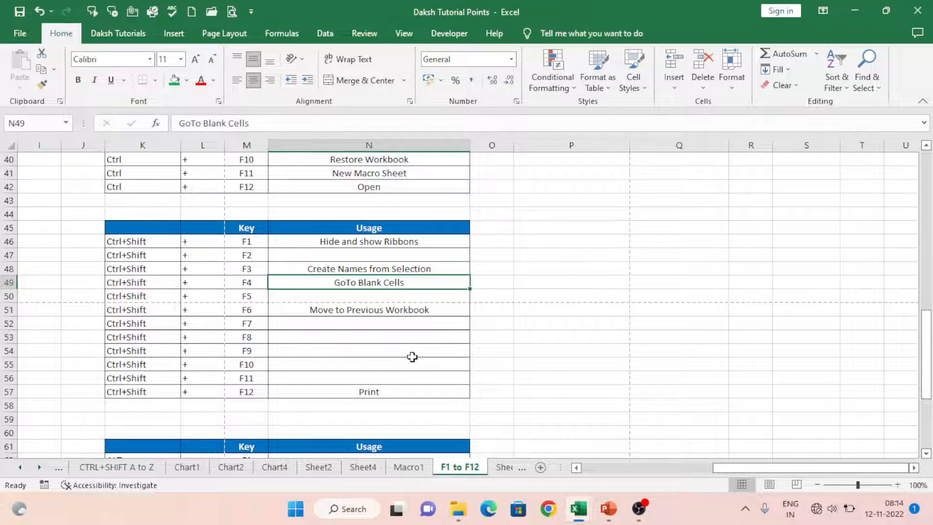
pyautogui.click(414, 374)
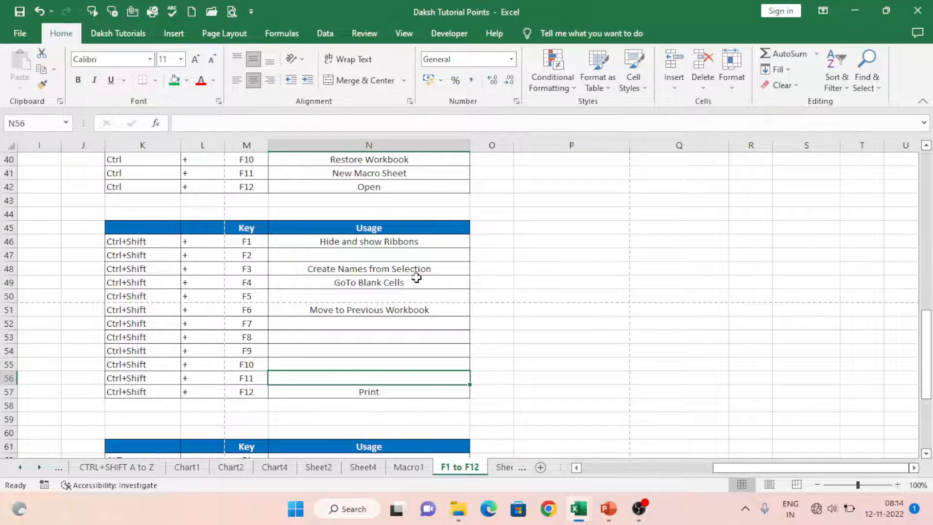
pyautogui.click(374, 405)
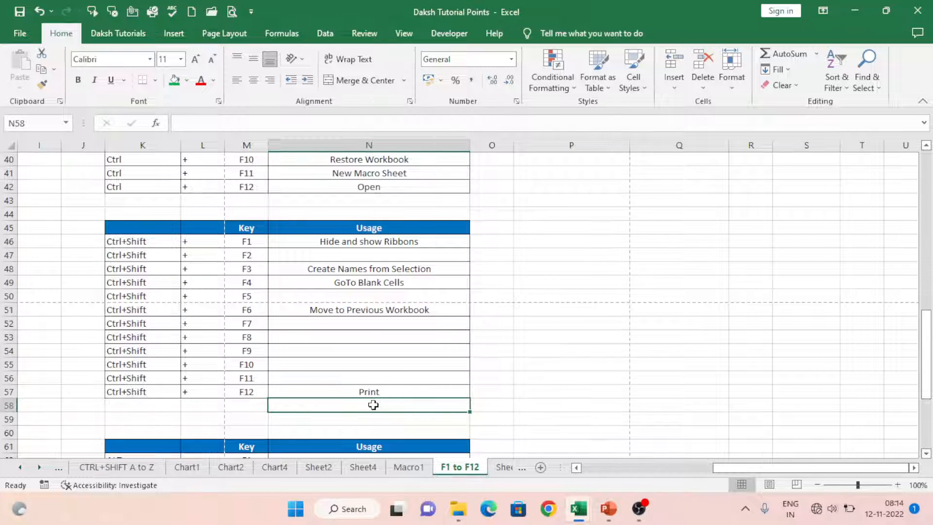
pyautogui.hotkey('ctrl', 'shift', 'F4')
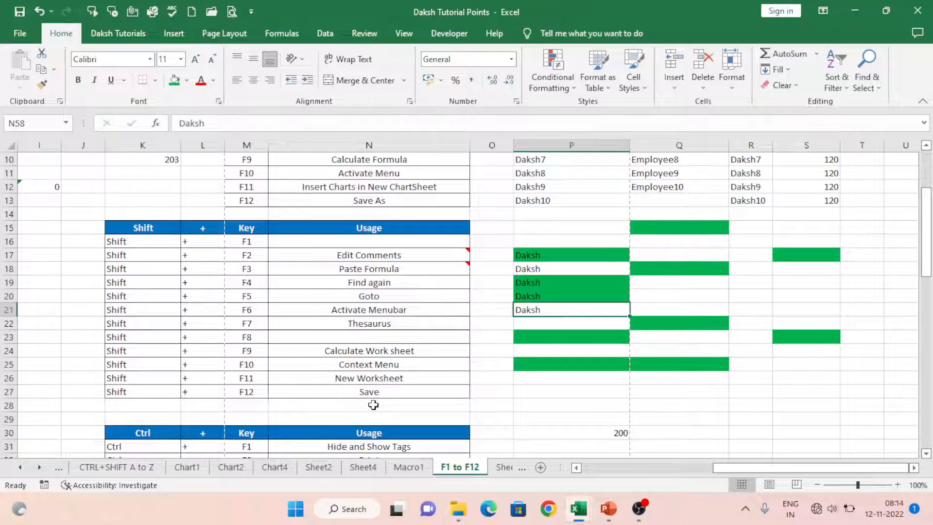
pyautogui.hotkey('ctrl', 'shift', 'F4')
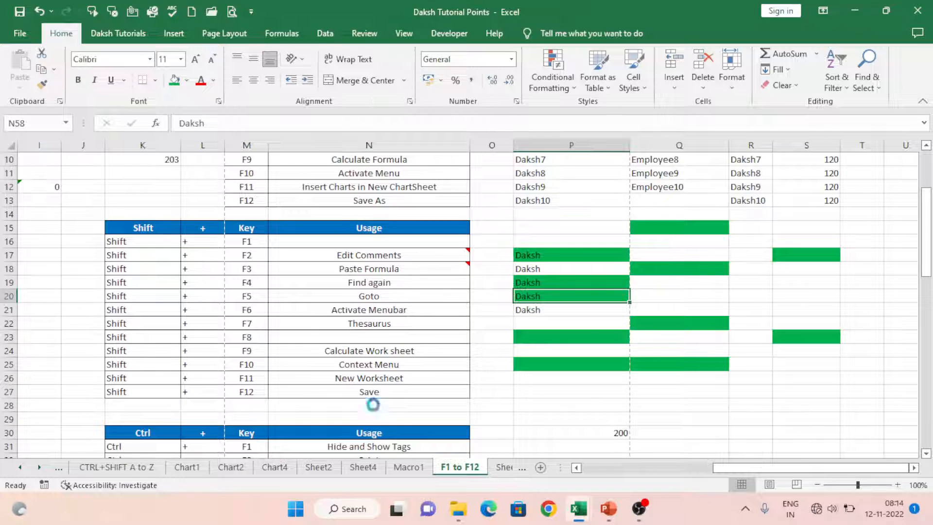
pyautogui.hotkey('ctrl', 'shift', 'F4')
pyautogui.hotkey('ctrl', 'shift', 'F4')
pyautogui.hotkey('ctrl', 'shift', 'F4')
pyautogui.hotkey('ctrl', 'shift', 'F4')
pyautogui.hotkey('ctrl', 'shift', 'F4')
pyautogui.hotkey('ctrl', 'shift', 'F4')
pyautogui.hotkey('ctrl', 'shift', 'F4')
pyautogui.hotkey('ctrl', 'shift', 'F4')
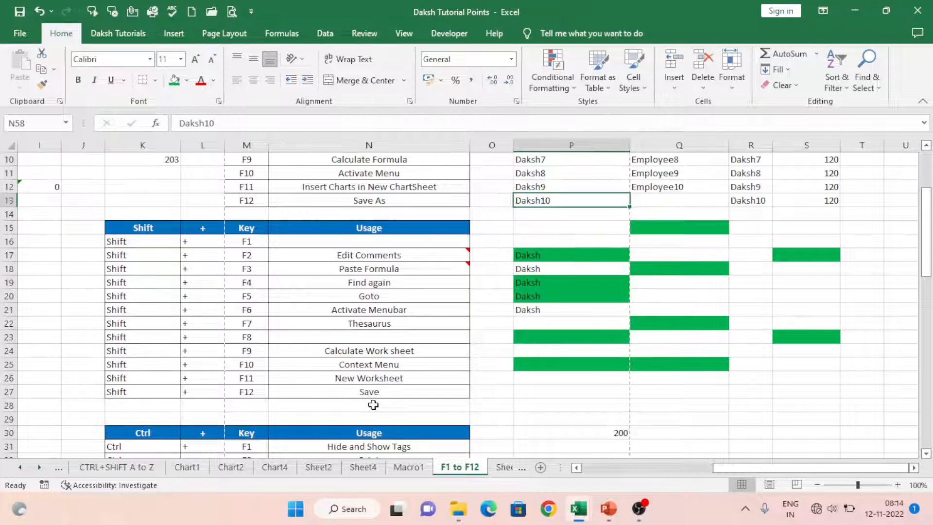
pyautogui.hotkey('ctrl', 'shift', 'F4')
pyautogui.hotkey('ctrl', 'shift', 'F4')
pyautogui.hotkey('ctrl', 'shift', 'F4')
pyautogui.hotkey('ctrl', 'shift', 'F4')
pyautogui.hotkey('ctrl', 'shift', 'F4')
pyautogui.hotkey('ctrl', 'shift', 'F4')
pyautogui.hotkey('ctrl', 'shift', 'F4')
pyautogui.hotkey('ctrl', 'shift', 'F4')
pyautogui.hotkey('ctrl', 'shift', 'F4')
pyautogui.hotkey('ctrl', 'shift', 'F4')
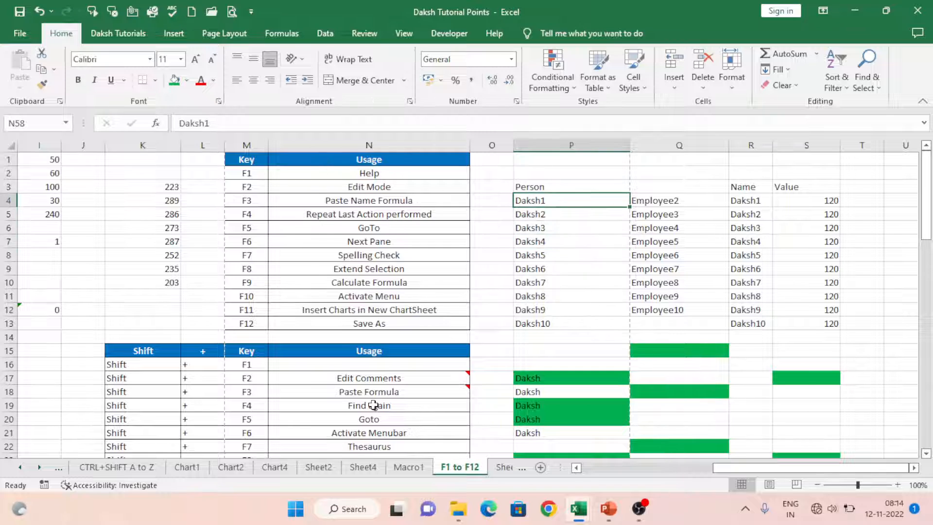
pyautogui.hotkey('ctrl', 'shift', 'F4')
pyautogui.hotkey('ctrl', 'shift', 'F4')
pyautogui.hotkey('ctrl', 'shift', 'F4')
pyautogui.hotkey('ctrl', 'shift', 'F4')
pyautogui.hotkey('ctrl', 'shift', 'F4')
pyautogui.hotkey('ctrl', 'shift', 'F4')
pyautogui.hotkey('ctrl', 'shift', 'F4')
pyautogui.hotkey('ctrl', 'shift', 'F4')
pyautogui.hotkey('ctrl', 'shift', 'F4')
pyautogui.hotkey('ctrl', 'shift', 'F4')
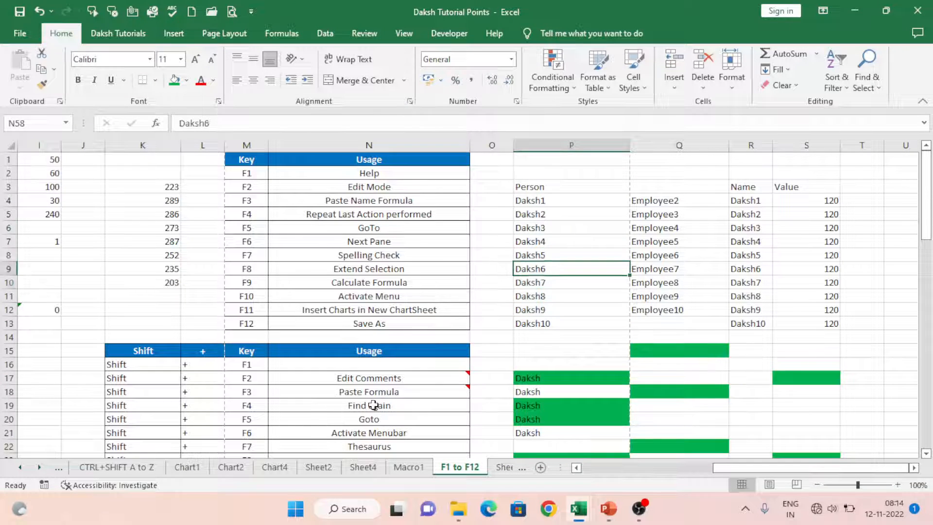
pyautogui.hotkey('ctrl', 'shift', 'F4')
pyautogui.hotkey('ctrl', 'shift', 'F4')
pyautogui.hotkey('ctrl', 'shift', 'F4')
pyautogui.hotkey('ctrl', 'shift', 'F4')
pyautogui.hotkey('ctrl', 'shift', 'F4')
pyautogui.hotkey('ctrl', 'shift', 'F4')
pyautogui.hotkey('ctrl', 'shift', 'F4')
pyautogui.hotkey('ctrl', 'shift', 'F4')
pyautogui.hotkey('ctrl', 'shift', 'F4')
pyautogui.hotkey('ctrl', 'shift', 'F4')
pyautogui.hotkey('ctrl', 'shift', 'F4')
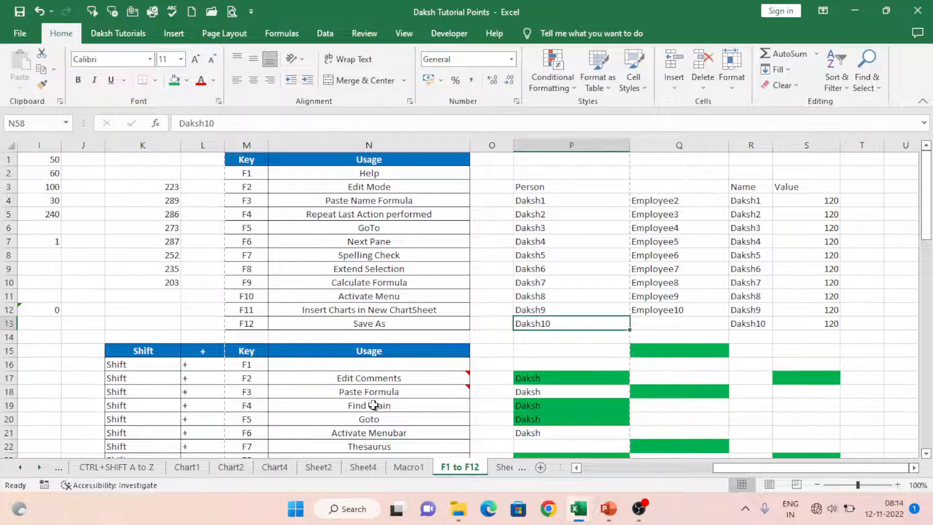
pyautogui.hotkey('ctrl', 'shift', 'F4')
pyautogui.hotkey('ctrl', 'shift', 'F4')
pyautogui.hotkey('ctrl', 'shift', 'F4')
pyautogui.hotkey('ctrl', 'shift', 'F4')
pyautogui.hotkey('ctrl', 'shift', 'F4')
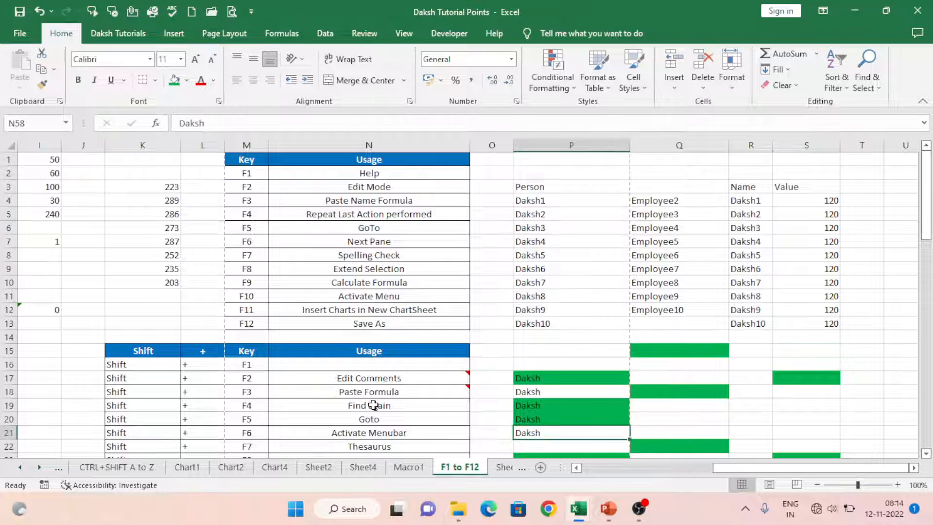
pyautogui.hotkey('ctrl', 'F4')
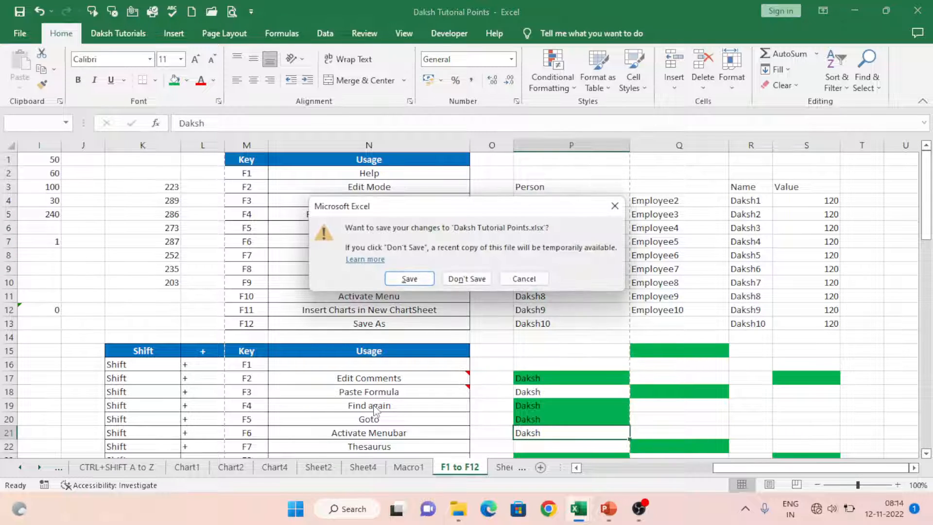
pyautogui.press('Escape')
# Step: Repeat the last search forward from cell P21 through the Daksh entries in column P, stopping at P21
pyautogui.moveTo(375, 397)
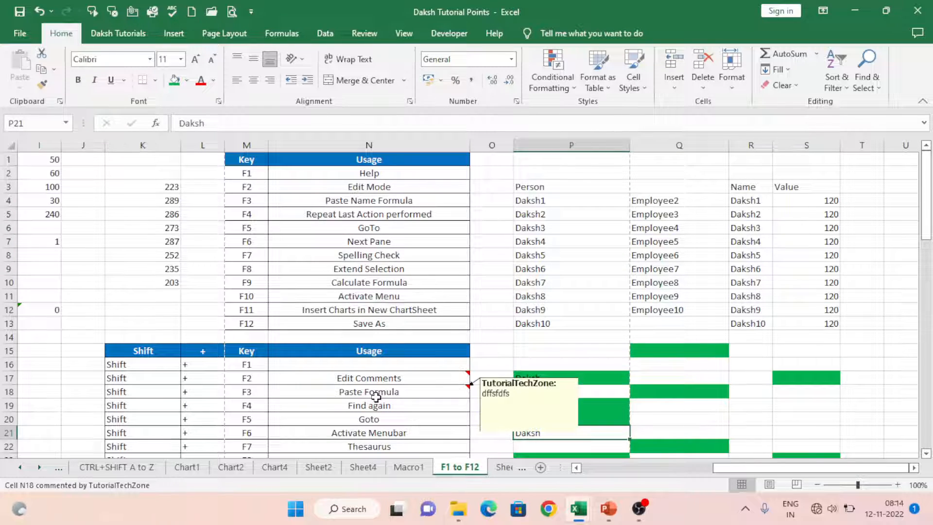
pyautogui.hotkey('shift', 'F4')
pyautogui.hotkey('shift', 'F4')
pyautogui.hotkey('shift', 'F4')
pyautogui.hotkey('shift', 'F4')
pyautogui.hotkey('shift', 'F4')
pyautogui.hotkey('shift', 'F4')
pyautogui.hotkey('shift', 'F4')
pyautogui.hotkey('shift', 'F4')
pyautogui.hotkey('shift', 'F4')
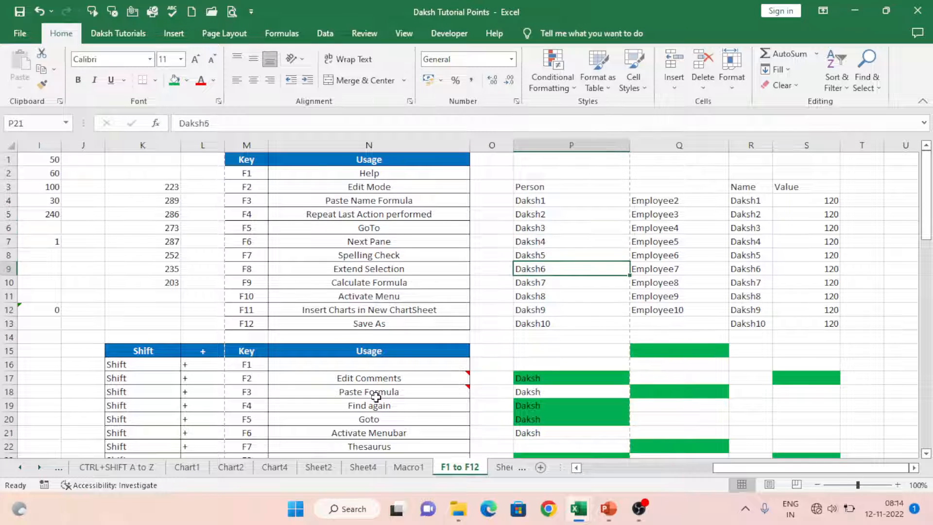
pyautogui.hotkey('shift', 'F4')
pyautogui.hotkey('shift', 'F4')
pyautogui.hotkey('shift', 'F4')
pyautogui.hotkey('shift', 'F4')
pyautogui.hotkey('shift', 'F4')
pyautogui.hotkey('shift', 'F4')
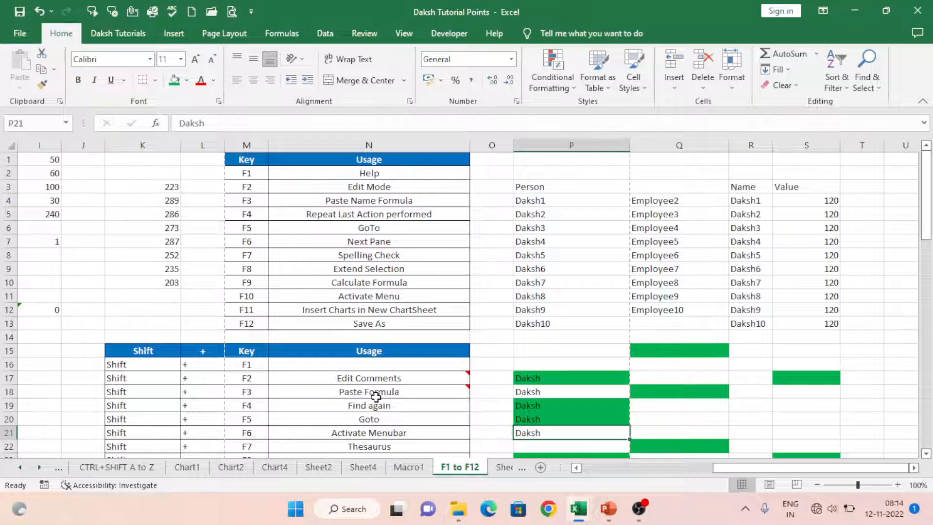
# Step: Cycle backward through the last search's matches in column P from cell P21, stopping at Daksh1 in P4
pyautogui.hotkey('ctrl', 'shift', 'F4')
pyautogui.hotkey('ctrl', 'shift', 'F4')
pyautogui.hotkey('ctrl', 'shift', 'F4')
pyautogui.hotkey('ctrl', 'shift', 'F4')
pyautogui.hotkey('ctrl', 'shift', 'F4')
pyautogui.hotkey('ctrl', 'shift', 'F4')
pyautogui.hotkey('ctrl', 'shift', 'F4')
pyautogui.hotkey('ctrl', 'shift', 'F4')
pyautogui.hotkey('ctrl', 'shift', 'F4')
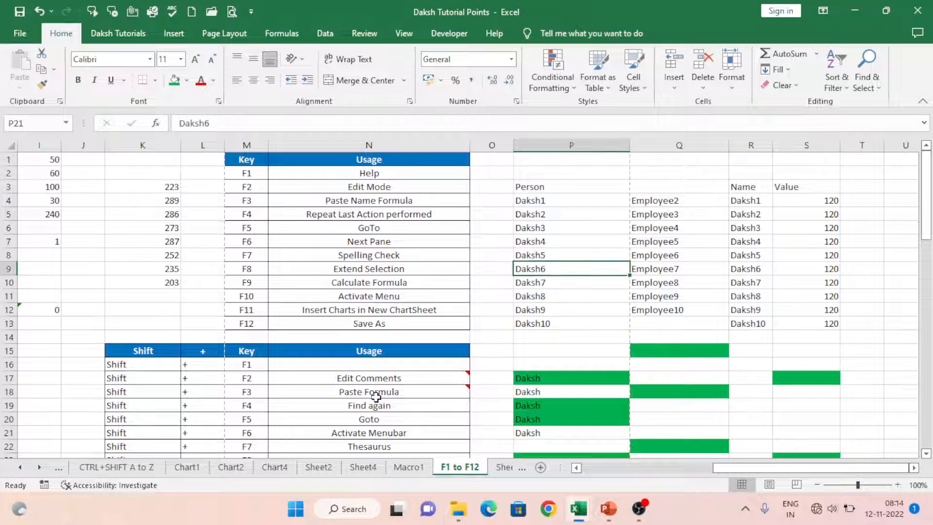
pyautogui.hotkey('ctrl', 'shift', 'F4')
pyautogui.hotkey('ctrl', 'shift', 'F4')
pyautogui.hotkey('ctrl', 'shift', 'F4')
pyautogui.hotkey('ctrl', 'shift', 'F4')
pyautogui.hotkey('ctrl', 'shift', 'F4')
pyautogui.hotkey('ctrl', 'shift', 'F4')
pyautogui.hotkey('ctrl', 'shift', 'F4')
pyautogui.hotkey('ctrl', 'shift', 'F4')
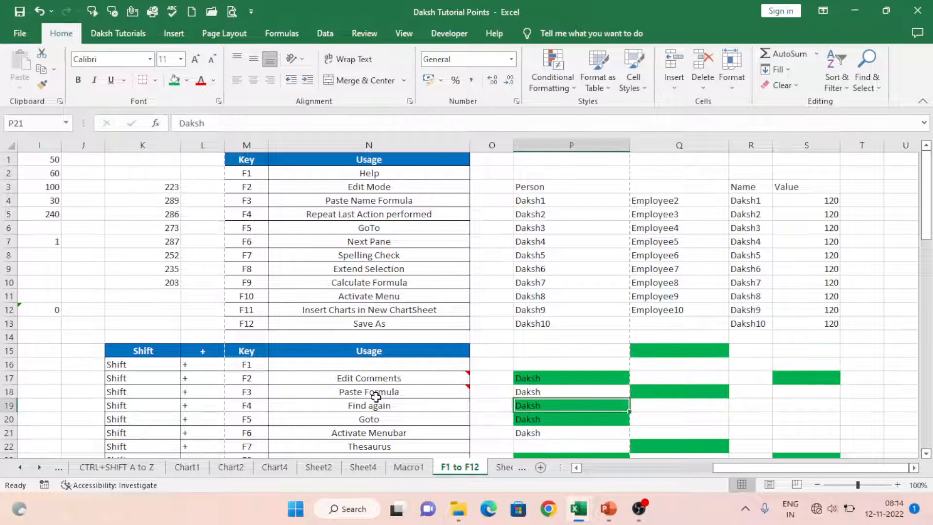
pyautogui.hotkey('ctrl', 'shift', 'F4')
pyautogui.hotkey('ctrl', 'shift', 'F4')
pyautogui.hotkey('ctrl', 'shift', 'F4')
pyautogui.hotkey('ctrl', 'shift', 'F4')
pyautogui.hotkey('ctrl', 'shift', 'F4')
pyautogui.hotkey('ctrl', 'shift', 'F4')
pyautogui.hotkey('ctrl', 'shift', 'F4')
pyautogui.hotkey('ctrl', 'shift', 'F4')
pyautogui.hotkey('ctrl', 'shift', 'F4')
pyautogui.hotkey('ctrl', 'shift', 'F4')
pyautogui.hotkey('ctrl', 'shift', 'F4')
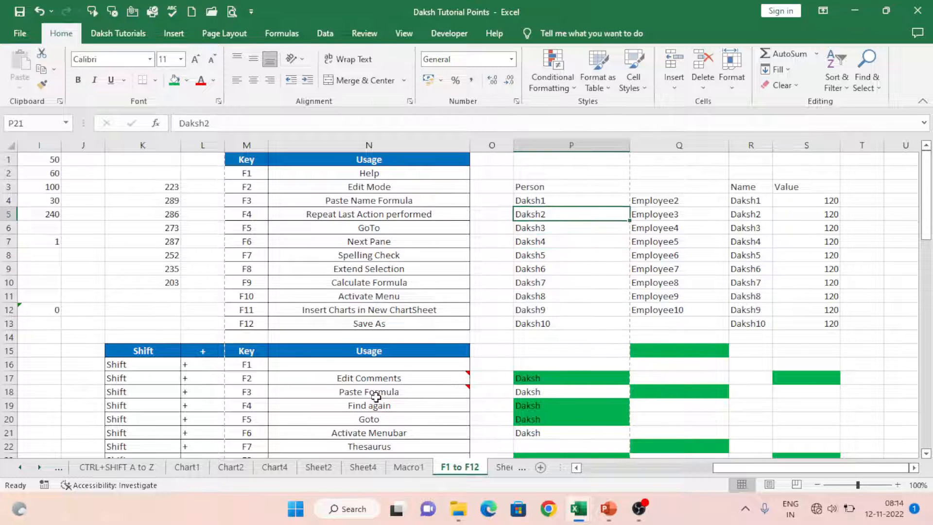
pyautogui.hotkey('ctrl', 'shift', 'F4')
pyautogui.hotkey('ctrl', 'shift', 'F4')
pyautogui.hotkey('ctrl', 'shift', 'F4')
pyautogui.hotkey('ctrl', 'shift', 'F4')
pyautogui.hotkey('ctrl', 'shift', 'F4')
pyautogui.hotkey('ctrl', 'shift', 'F4')
pyautogui.hotkey('ctrl', 'shift', 'F4')
pyautogui.hotkey('ctrl', 'shift', 'F4')
pyautogui.hotkey('ctrl', 'shift', 'F4')
pyautogui.hotkey('ctrl', 'shift', 'F4')
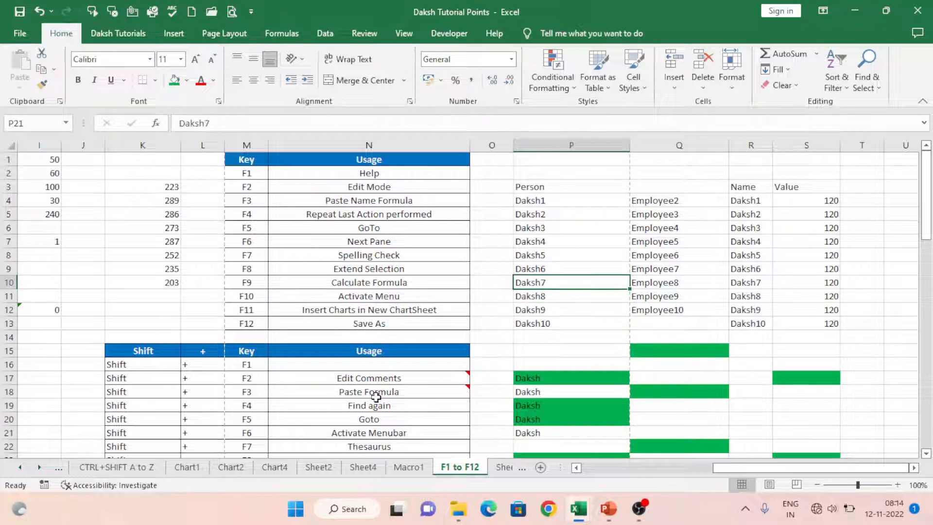
pyautogui.hotkey('ctrl', 'shift', 'F4')
pyautogui.hotkey('ctrl', 'shift', 'F4')
pyautogui.hotkey('ctrl', 'shift', 'F4')
pyautogui.hotkey('ctrl', 'shift', 'F4')
pyautogui.hotkey('ctrl', 'shift', 'F4')
pyautogui.hotkey('ctrl', 'shift', 'F4')
pyautogui.hotkey('ctrl', 'shift', 'F4')
pyautogui.hotkey('ctrl', 'shift', 'F4')
pyautogui.hotkey('ctrl', 'shift', 'F4')
pyautogui.hotkey('ctrl', 'shift', 'F4')
pyautogui.hotkey('ctrl', 'shift', 'F4')
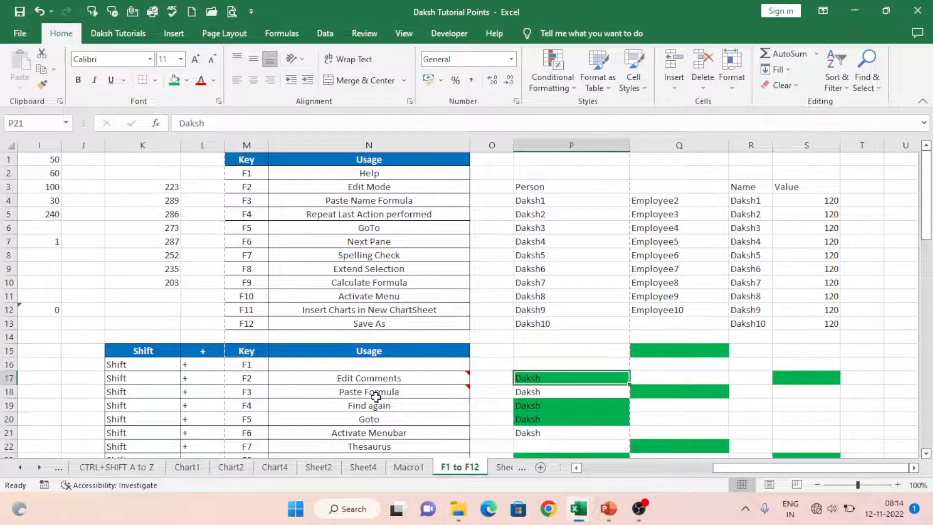
pyautogui.hotkey('ctrl', 'shift', 'F4')
pyautogui.hotkey('ctrl', 'shift', 'F4')
pyautogui.hotkey('ctrl', 'shift', 'F4')
pyautogui.hotkey('ctrl', 'shift', 'F4')
pyautogui.hotkey('ctrl', 'shift', 'F4')
pyautogui.hotkey('ctrl', 'shift', 'F4')
pyautogui.hotkey('ctrl', 'shift', 'F4')
pyautogui.hotkey('ctrl', 'shift', 'F4')
pyautogui.hotkey('ctrl', 'shift', 'F4')
pyautogui.hotkey('ctrl', 'shift', 'F4')
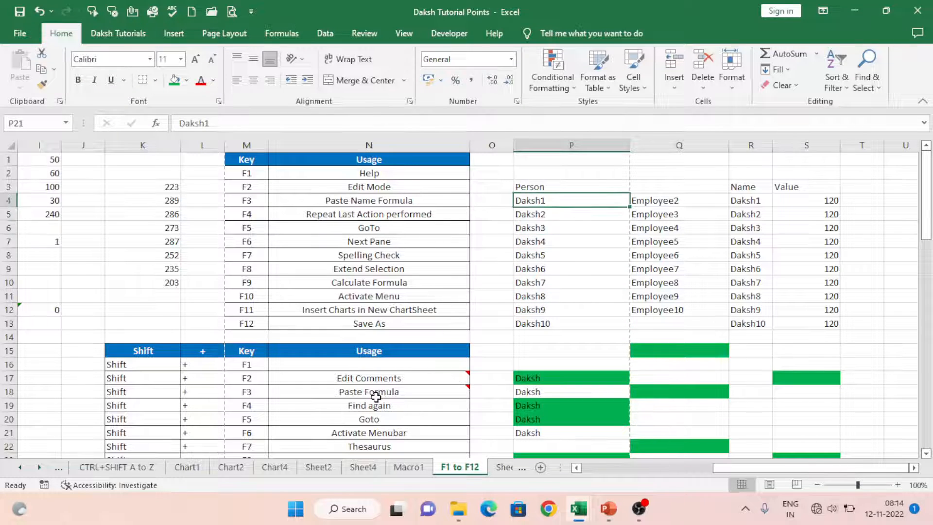
# Step: Select the Move to Previous Workbook entry in cell N51 and switch to the previous workbook, Book2
pyautogui.scroll(-7, 412, 365)
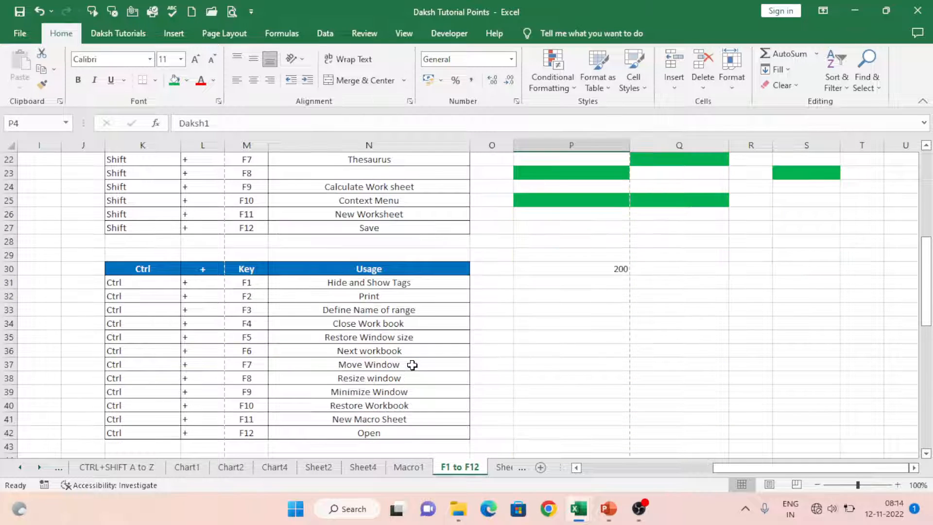
pyautogui.scroll(3, 406, 352)
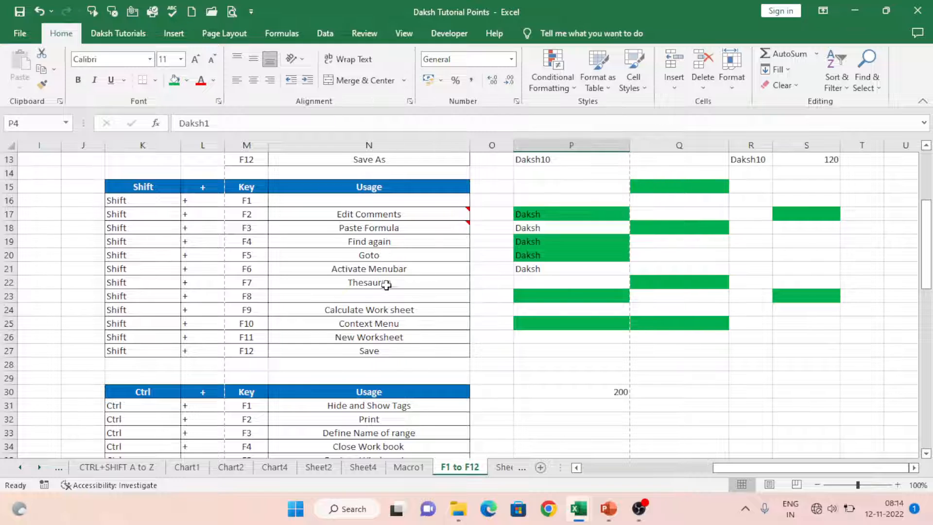
pyautogui.scroll(-8, 386, 285)
pyautogui.click(376, 354)
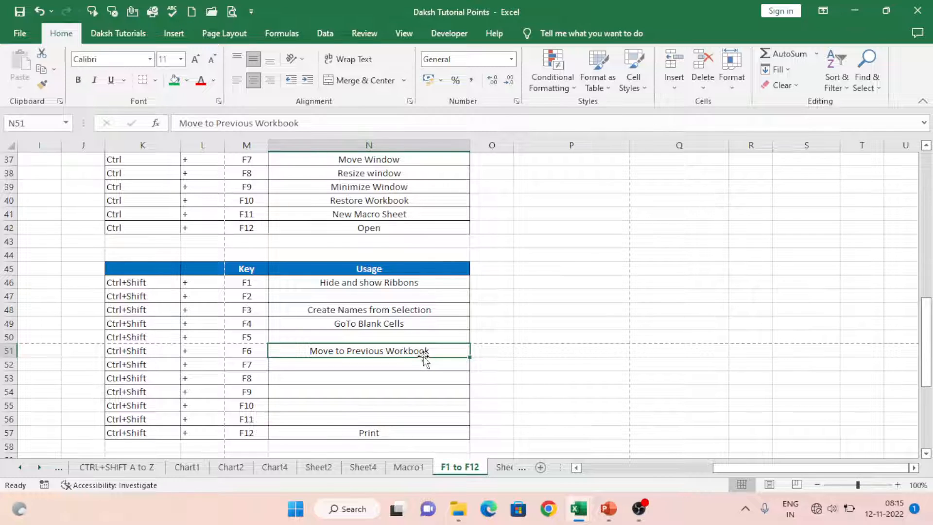
pyautogui.hotkey('ctrl', 'shift', 'F6')
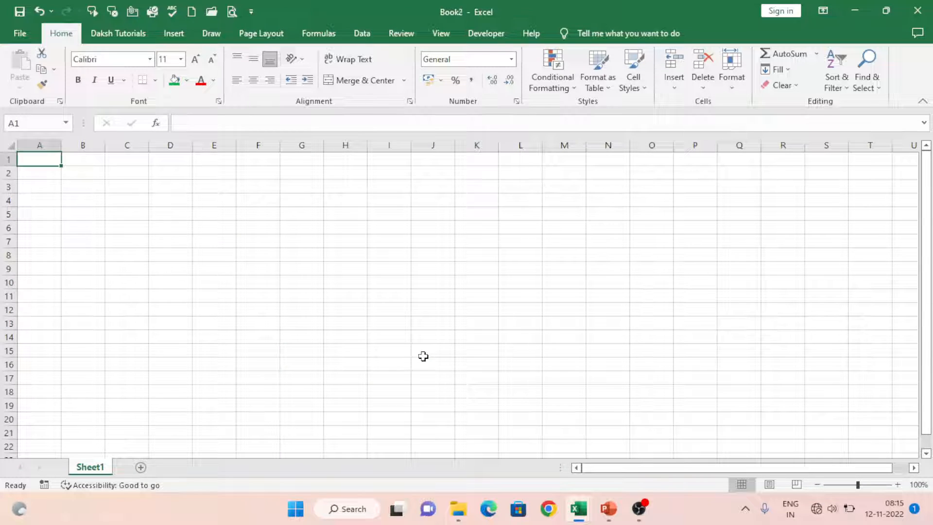
# Step: Cycle backward through the open workbooks from Book2 until returning to the Daksh Tutorial Points workbook
pyautogui.hotkey('ctrl', 'shift', 'F6')
pyautogui.hotkey('ctrl', 'shift', 'F6')
pyautogui.hotkey('ctrl', 'shift', 'F6')
pyautogui.hotkey('ctrl', 'shift', 'F6')
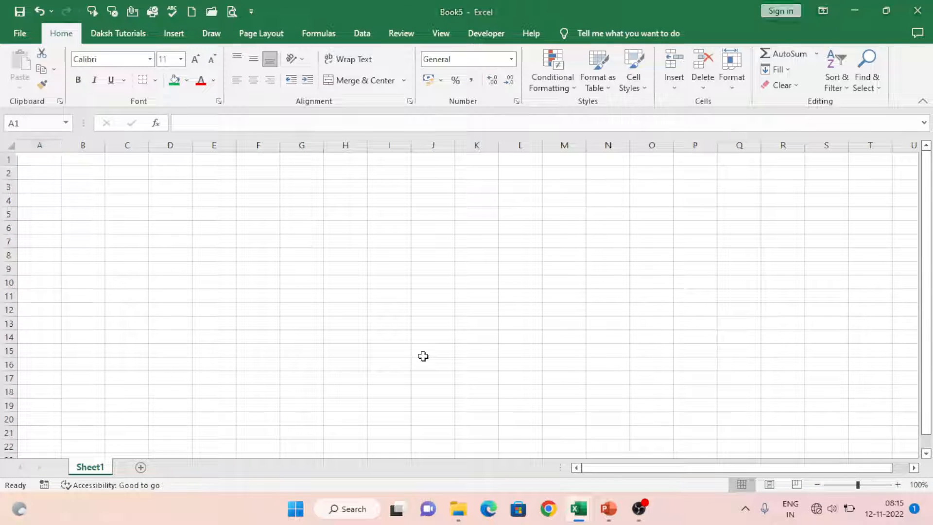
pyautogui.hotkey('ctrl', 'shift', 'F6')
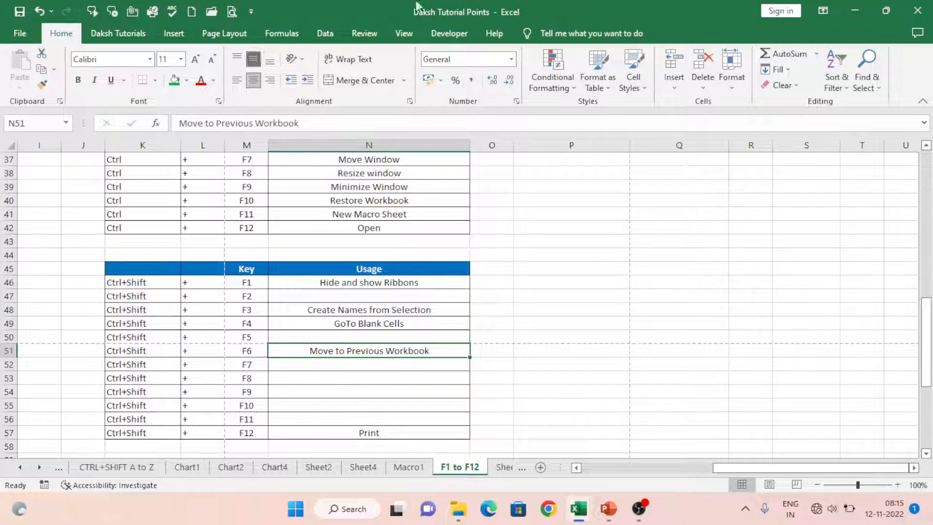
# Step: Cycle backward through all open workbooks once more, starting and ending at Daksh Tutorial Points
pyautogui.moveTo(587, 510)
pyautogui.hotkey('ctrl', 'shift', 'F6')
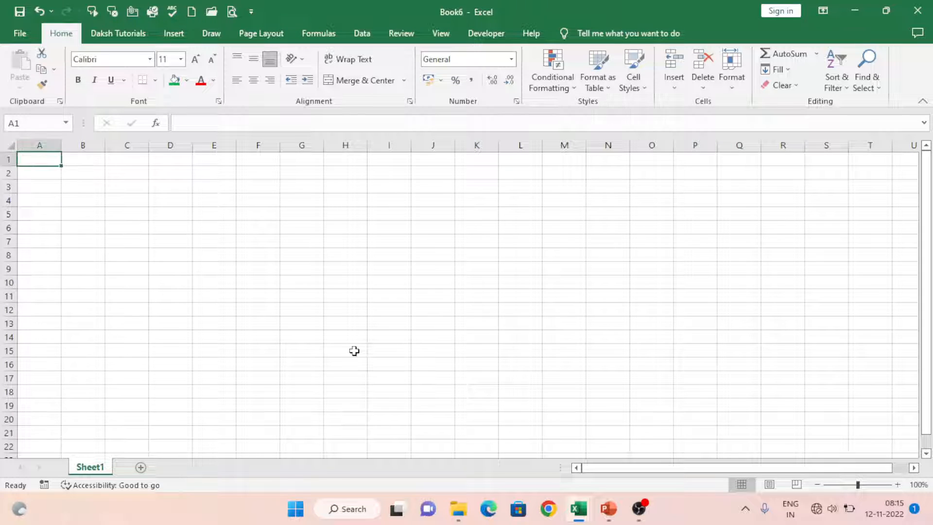
pyautogui.hotkey('ctrl', 'shift', 'F6')
pyautogui.hotkey('ctrl', 'shift', 'F6')
pyautogui.hotkey('ctrl', 'shift', 'F6')
pyautogui.hotkey('ctrl', 'shift', 'F6')
pyautogui.hotkey('ctrl', 'shift', 'F6')
pyautogui.hotkey('ctrl', 'shift', 'F6')
pyautogui.hotkey('ctrl', 'shift', 'F6')
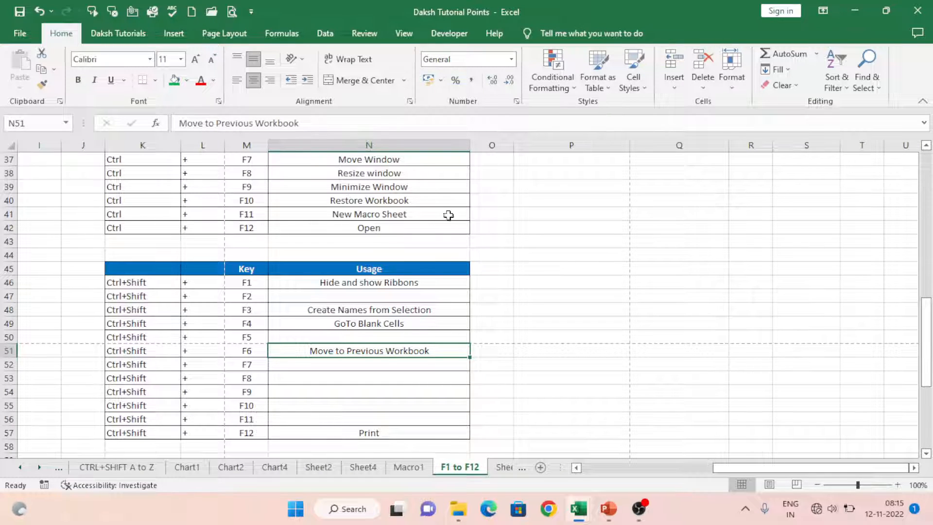
# Step: Select the F12 key cell M57 in the Ctrl+Shift table, open the Print view and return to the sheet
pyautogui.click(258, 433)
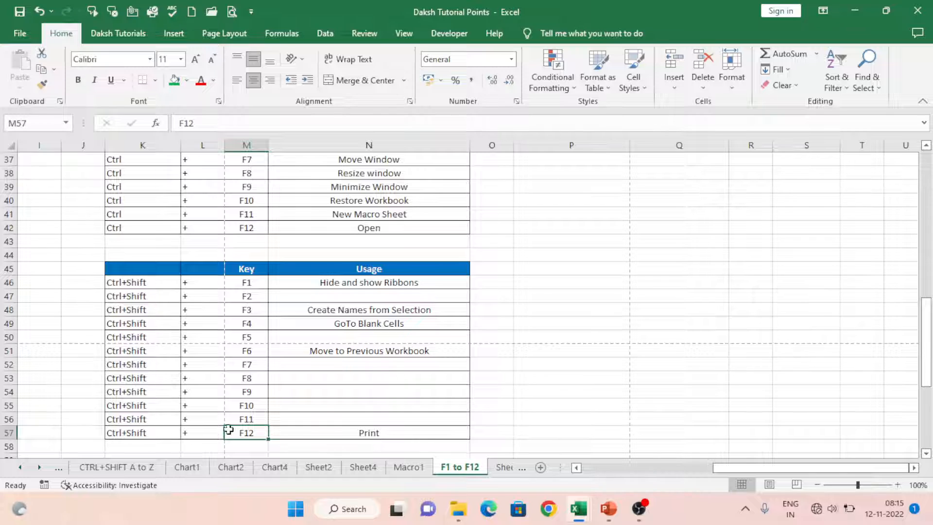
pyautogui.moveTo(252, 364); pyautogui.dragTo(255, 420)
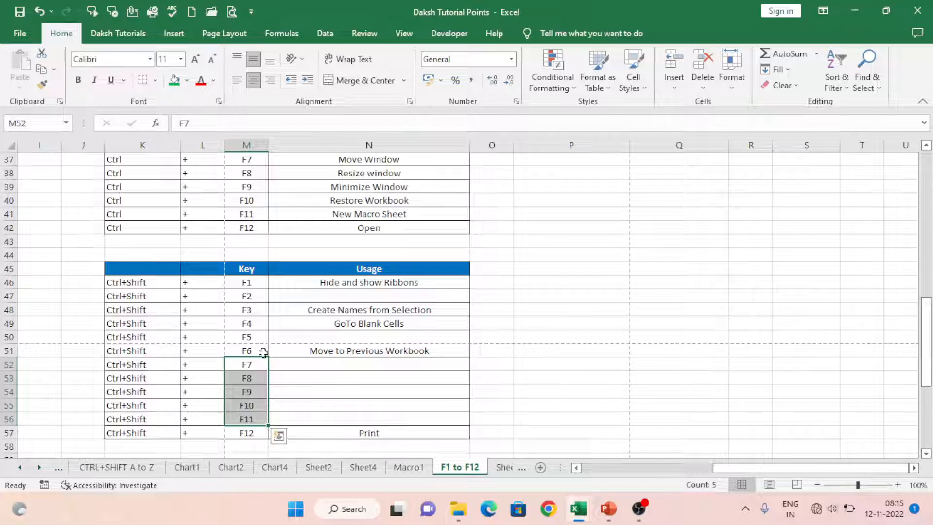
pyautogui.click(252, 438)
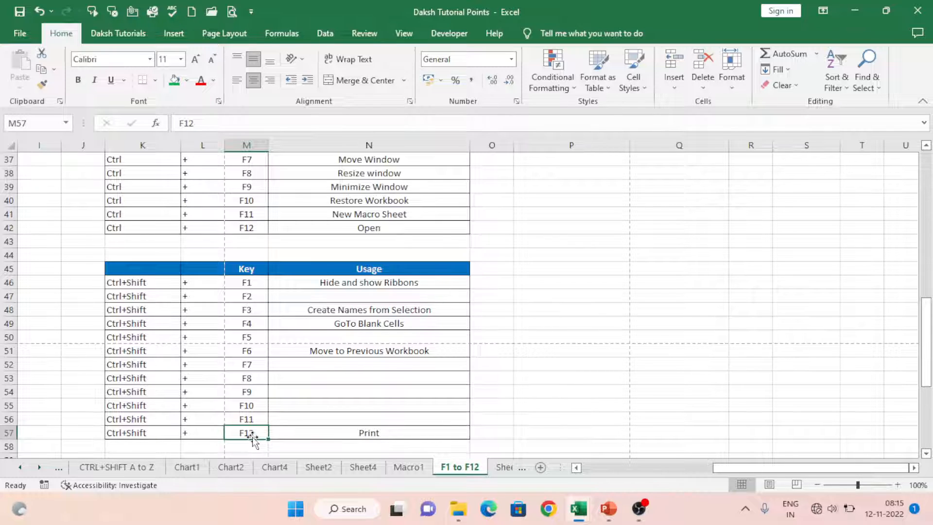
pyautogui.hotkey('ctrl', 'shift', 'F12')
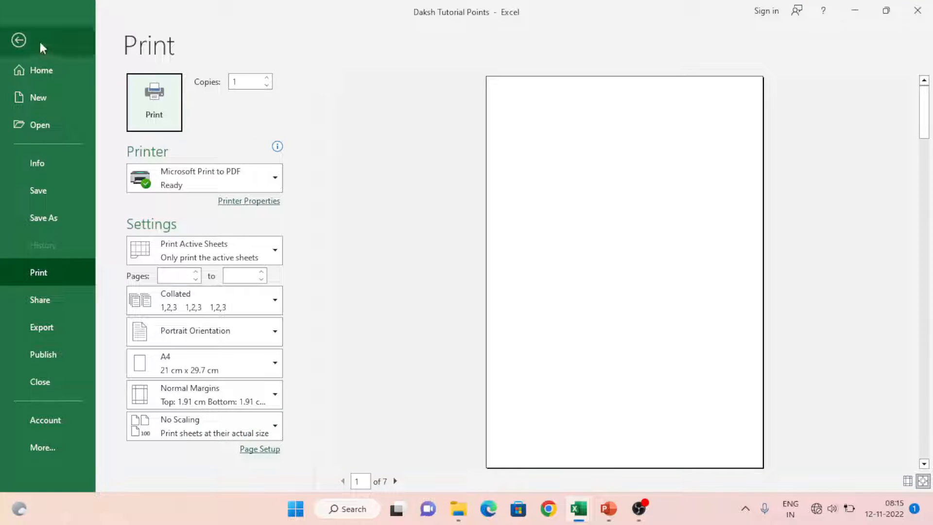
pyautogui.click(20, 40)
# Step: Go to the ALT shortcut table and select its header cell K61, followed by the F1 key cell M62
pyautogui.scroll(-8, 407, 384)
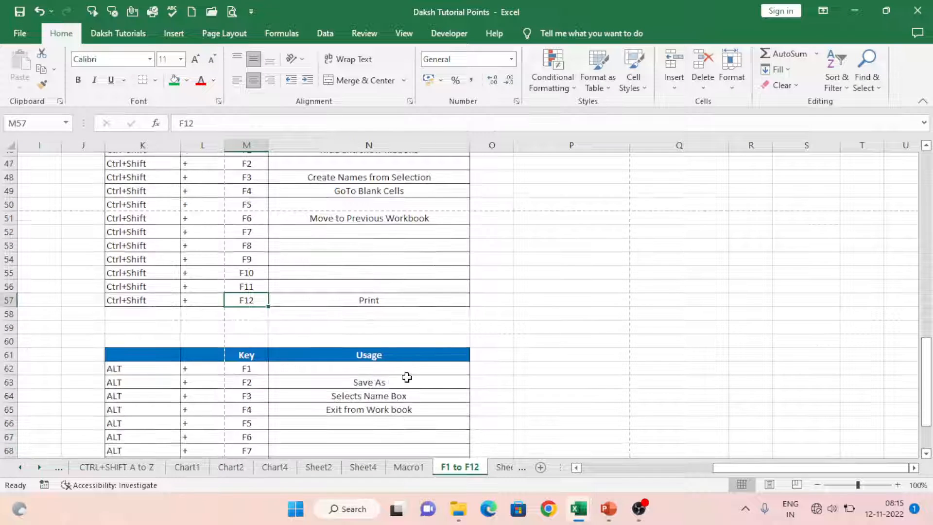
pyautogui.scroll(-2, 402, 345)
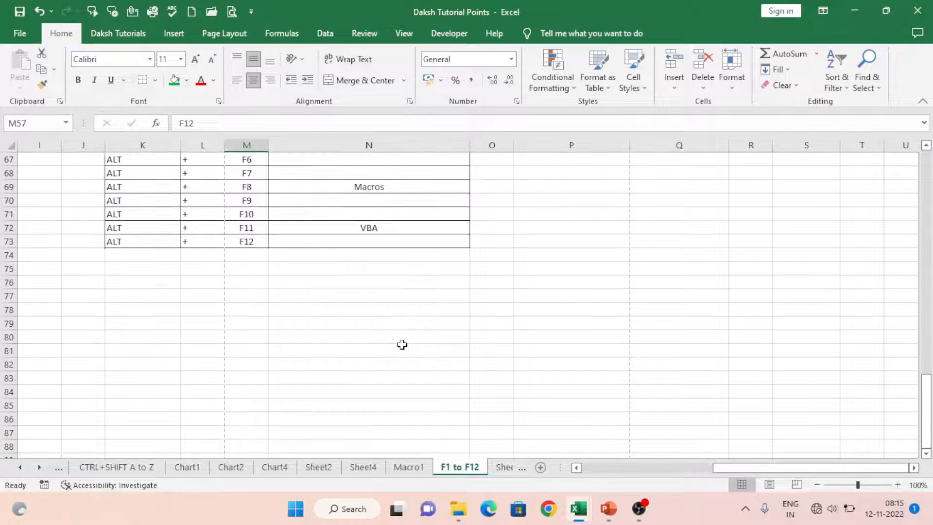
pyautogui.scroll(3, 402, 345)
pyautogui.click(142, 202)
pyautogui.scroll(2, 243, 235)
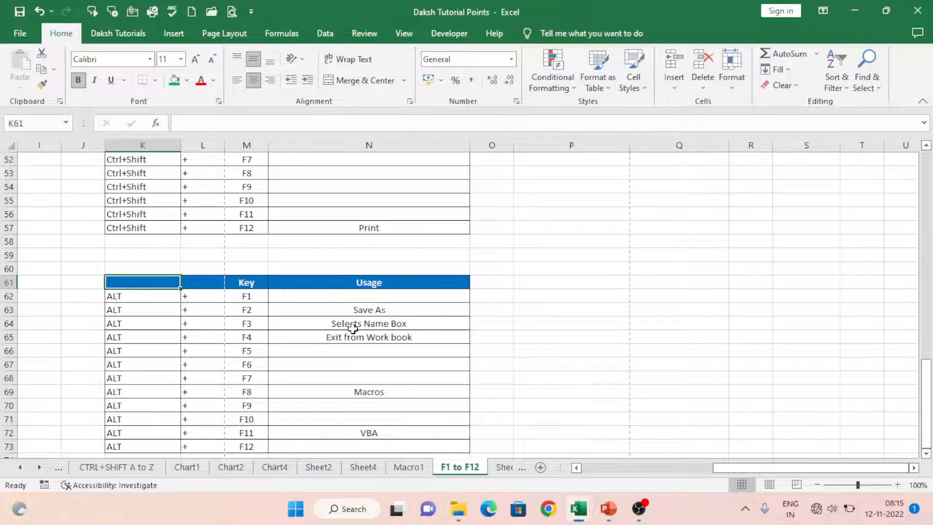
pyautogui.scroll(-1, 238, 262)
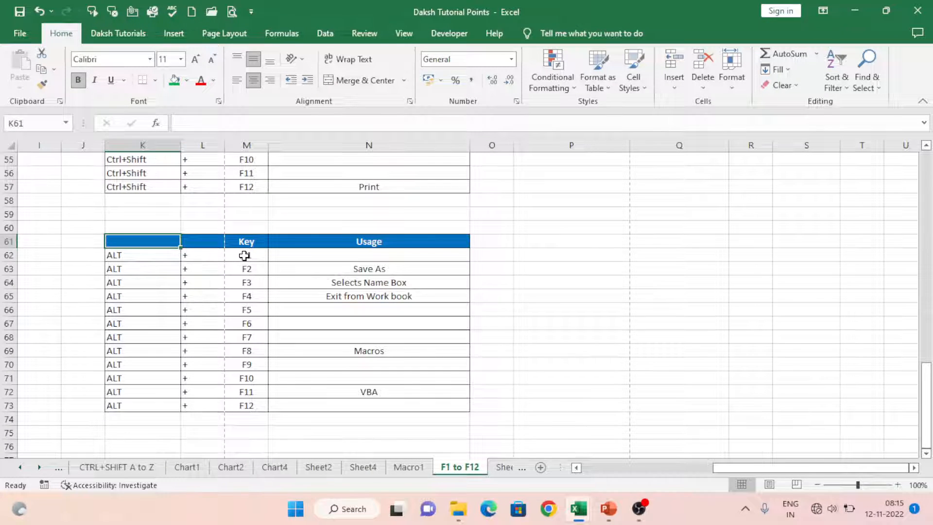
pyautogui.click(244, 256)
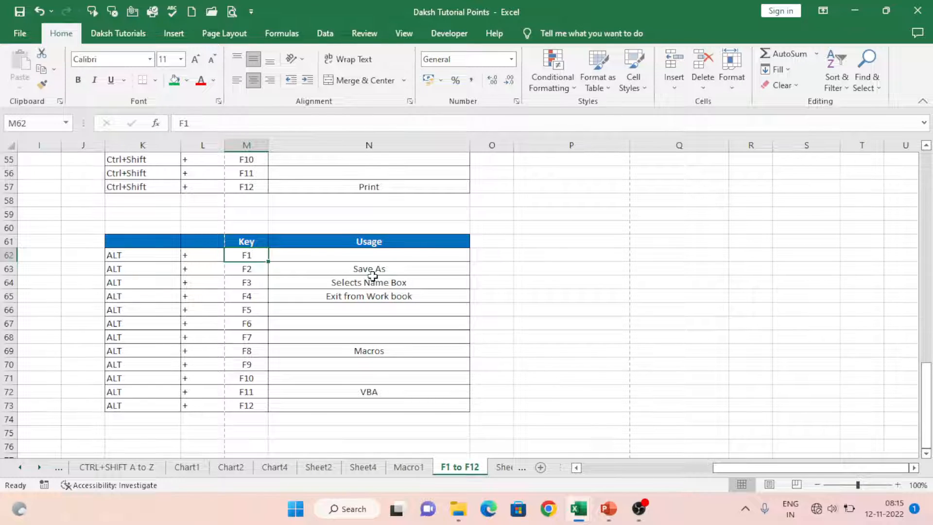
# Step: Open the Save As dialog from the F1 key cell M62 in the ALT table and cancel it without saving
pyautogui.click(254, 272)
pyautogui.click(258, 257)
pyautogui.hotkey('alt', 'F2')
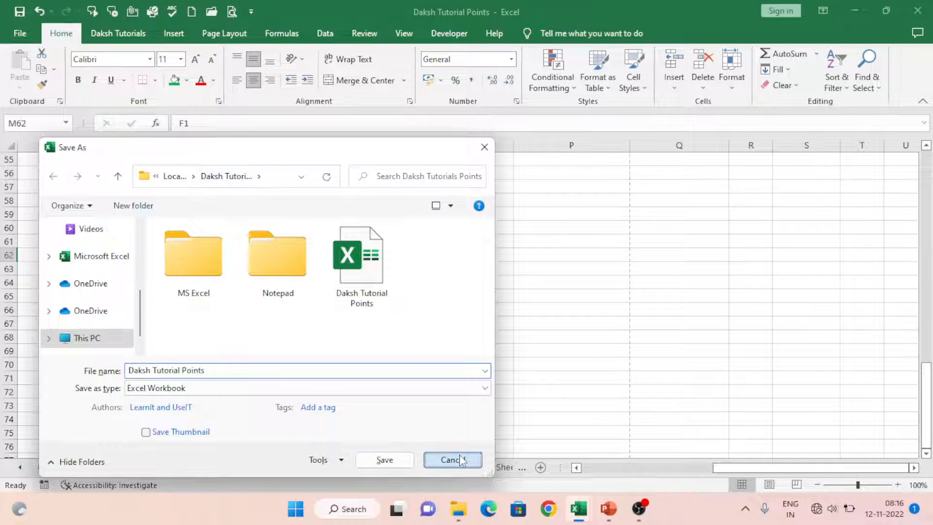
pyautogui.click(453, 460)
# Step: Select the Selects Name Box entry in N64, move the focus to the Name Box and return to the grid at N67
pyautogui.click(381, 281)
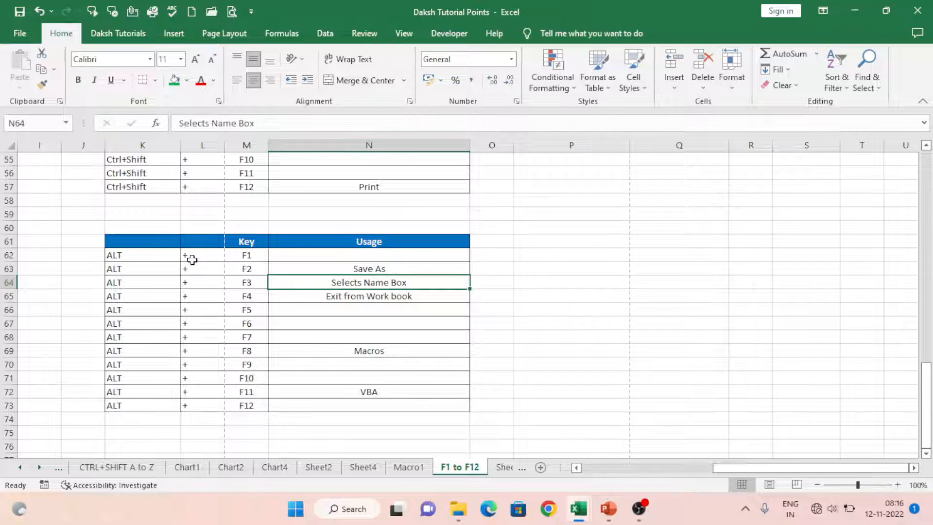
pyautogui.hotkey('alt', 'F3')
pyautogui.click(340, 318)
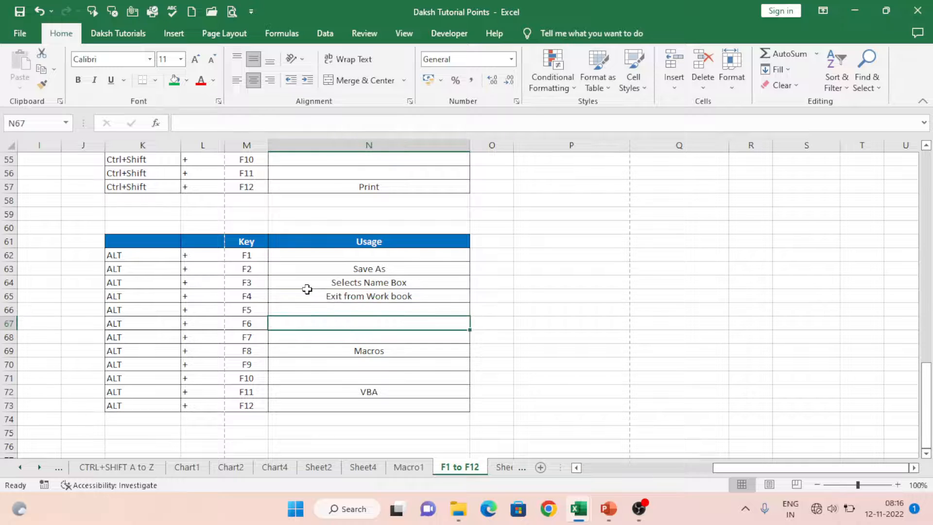
# Step: Enter dfdf in cell P68, start exiting the workbook and cancel the prompt to save changes
pyautogui.click(279, 298)
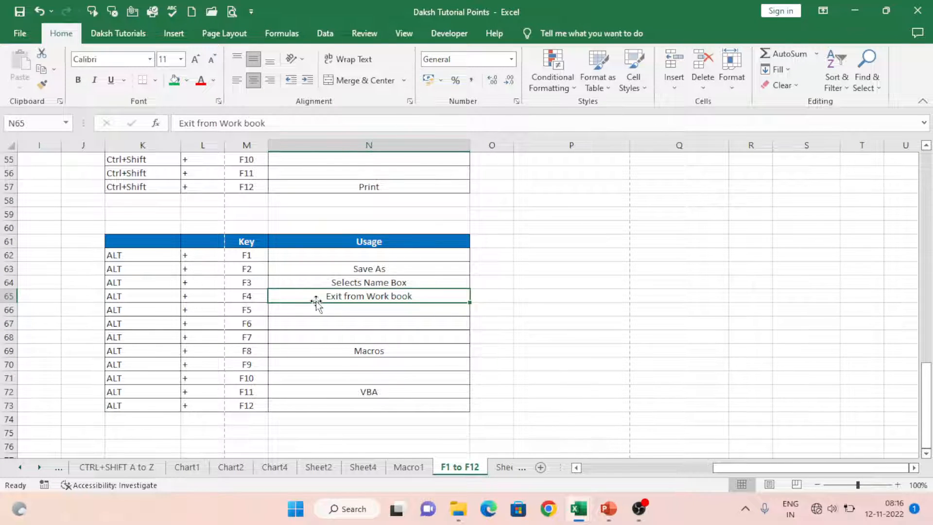
pyautogui.click(585, 341)
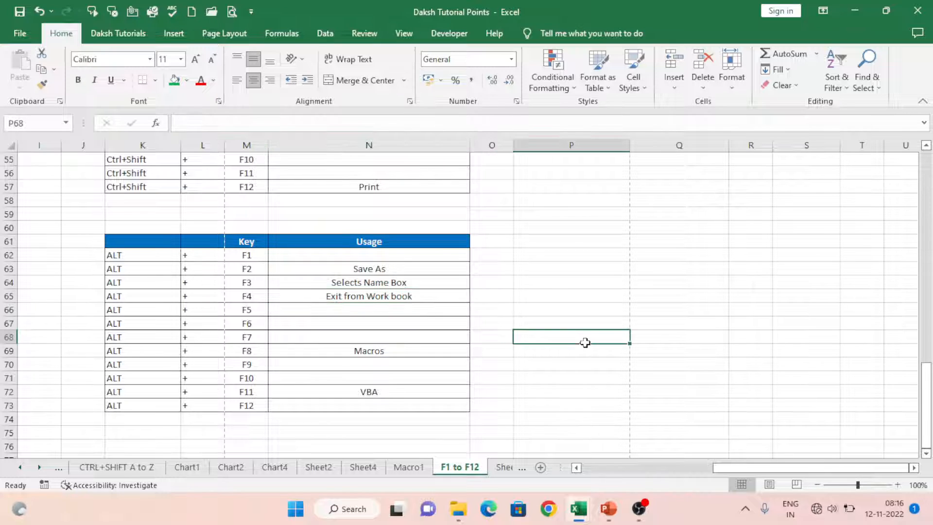
pyautogui.write('dfdf')
pyautogui.click(575, 367)
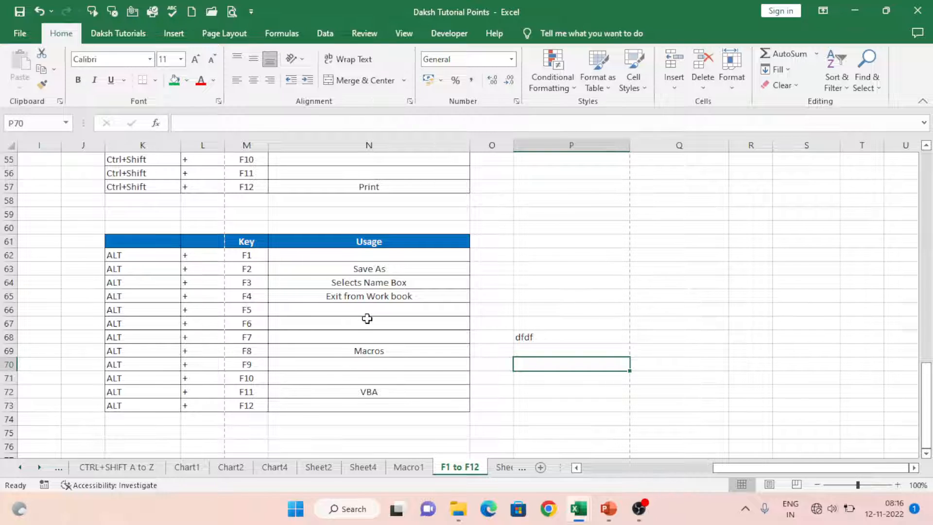
pyautogui.hotkey('alt', 'F4')
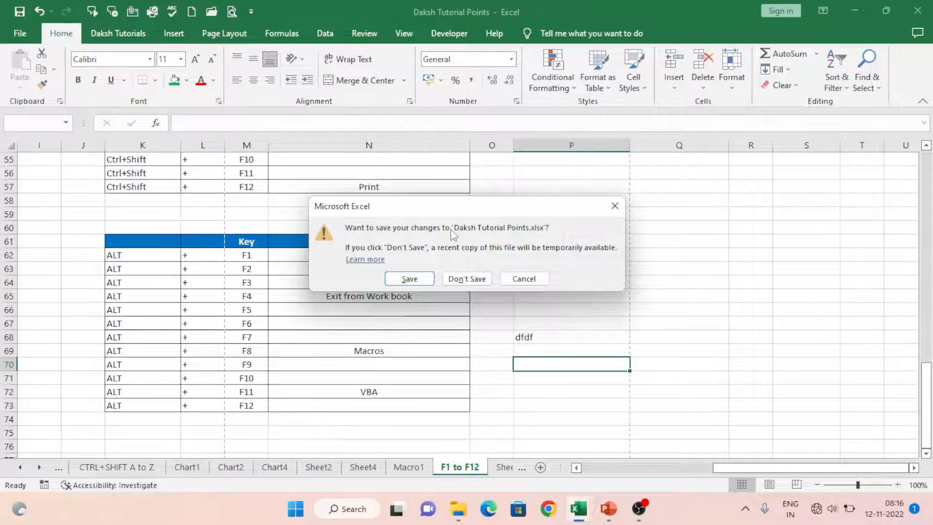
pyautogui.click(530, 280)
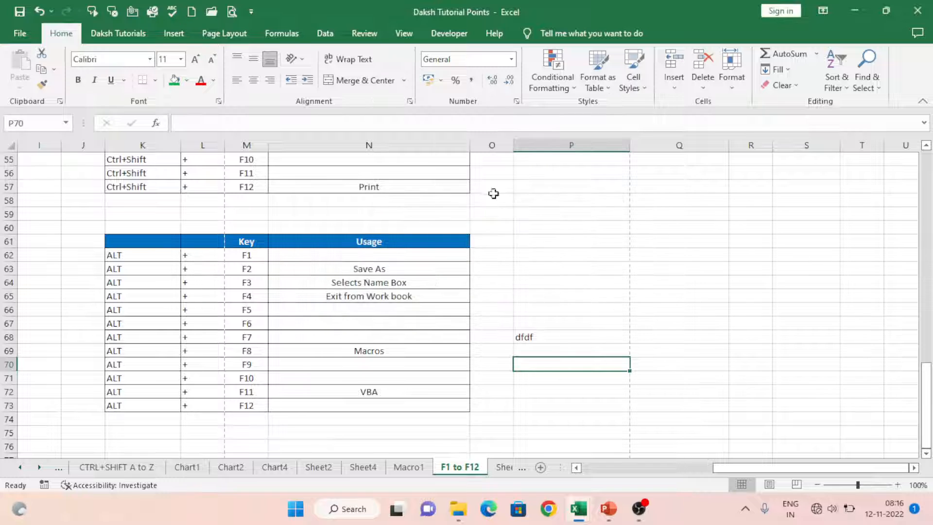
# Step: Bring up the blank workbook Book4, select cell I7 and close the workbook to return to Daksh Tutorial Points
pyautogui.hotkey('ctrl', 'n')
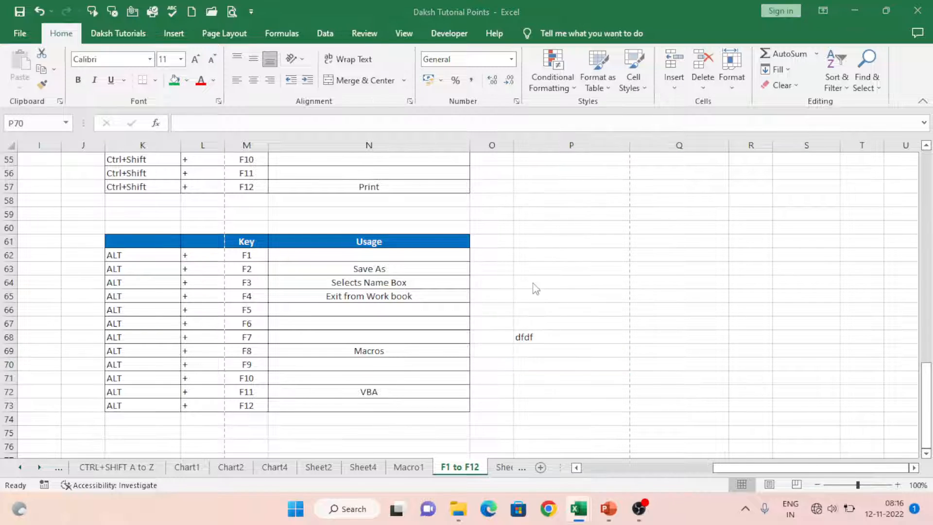
pyautogui.click(404, 240)
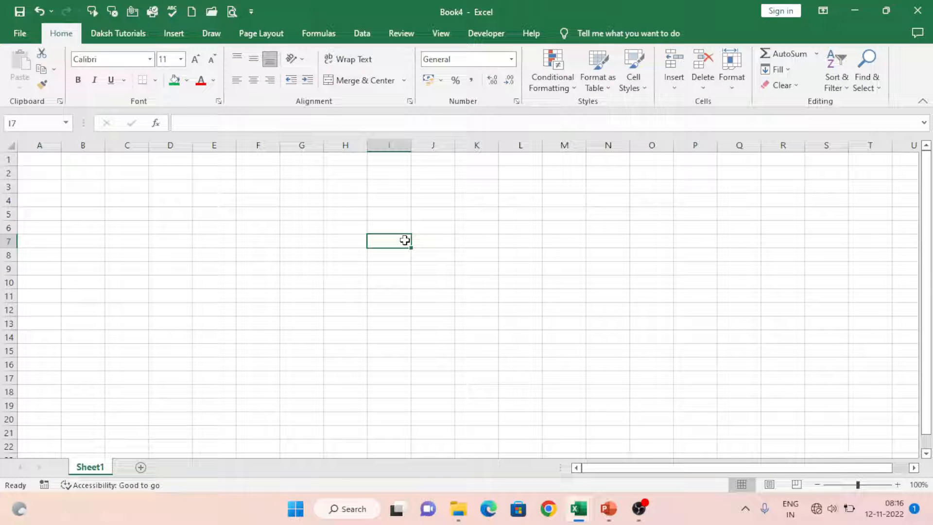
pyautogui.hotkey('alt', 'F4')
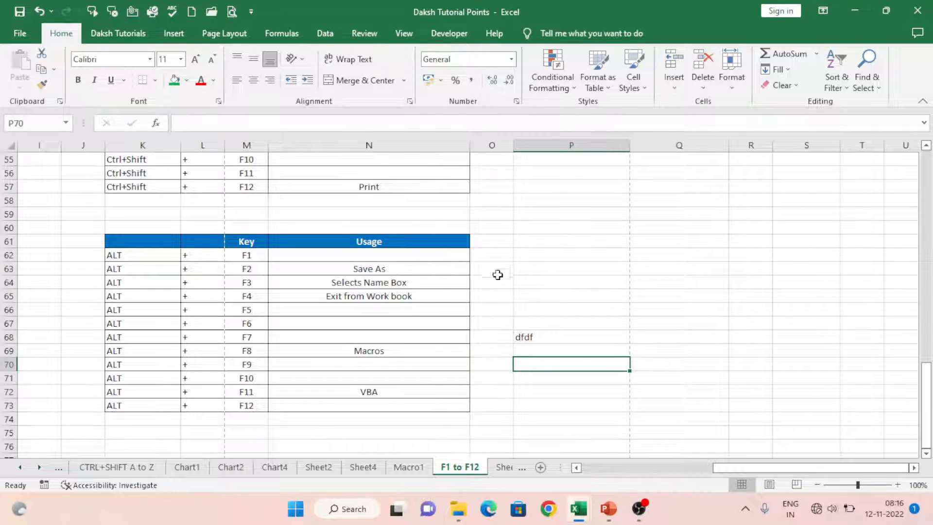
# Step: Select the F8 key cell M69 in the ALT table, open the Macro dialog and cancel it
pyautogui.click(357, 311)
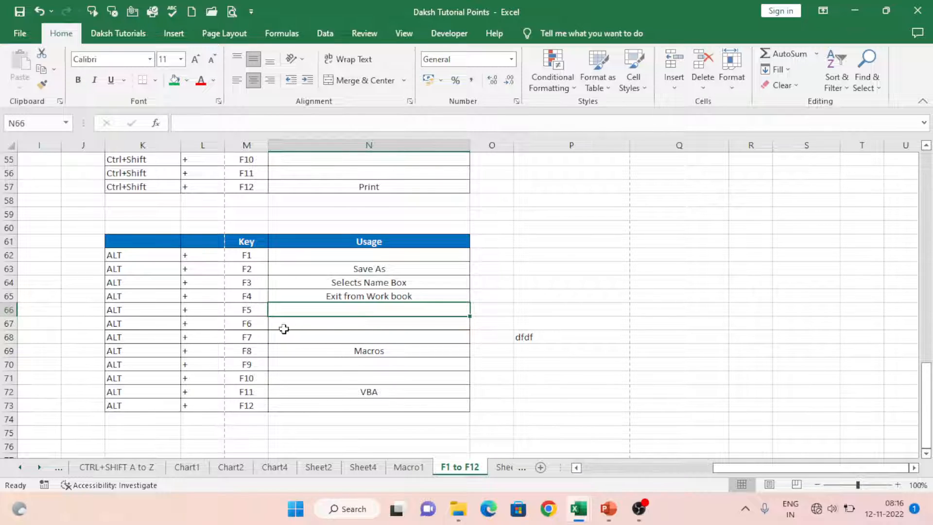
pyautogui.click(255, 311)
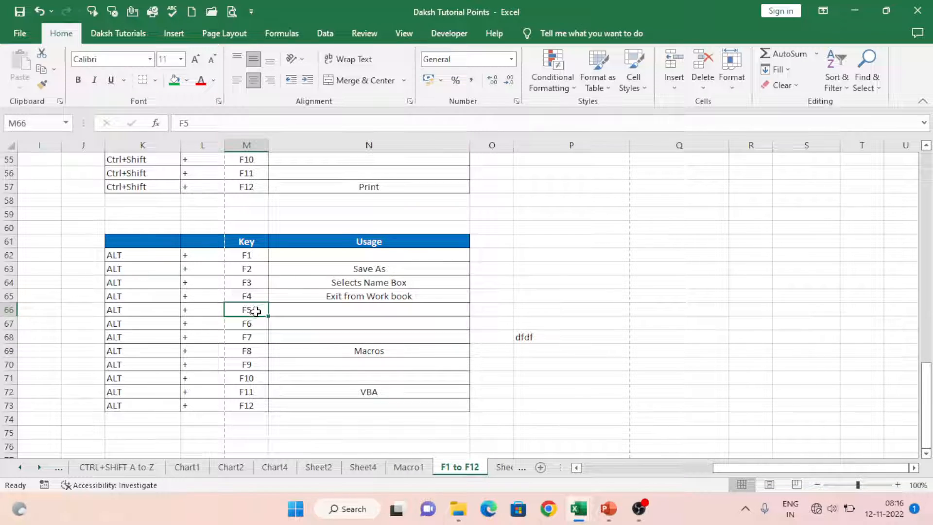
pyautogui.click(259, 338)
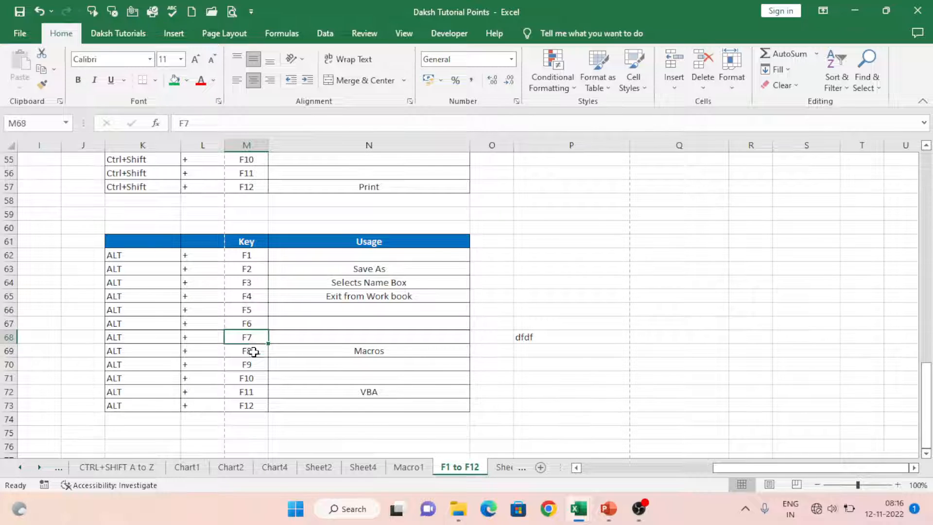
pyautogui.click(253, 352)
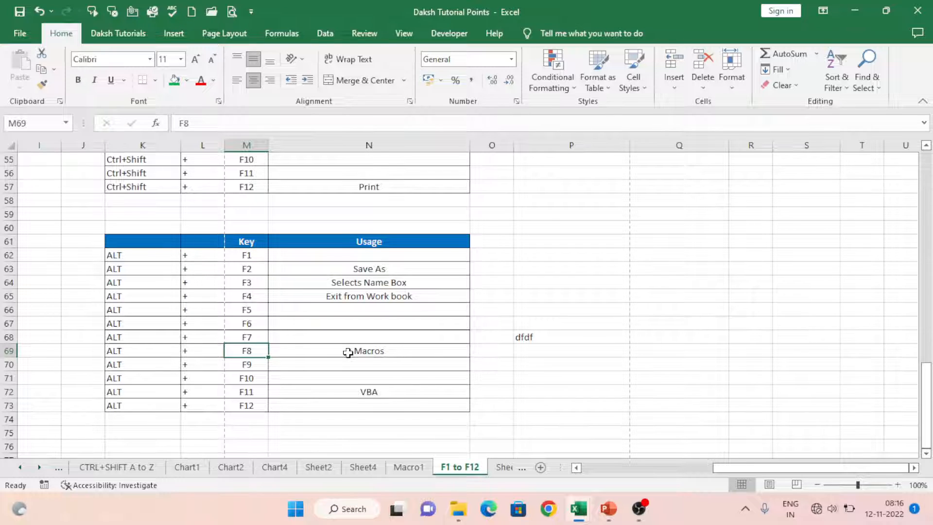
pyautogui.hotkey('alt', 'F8')
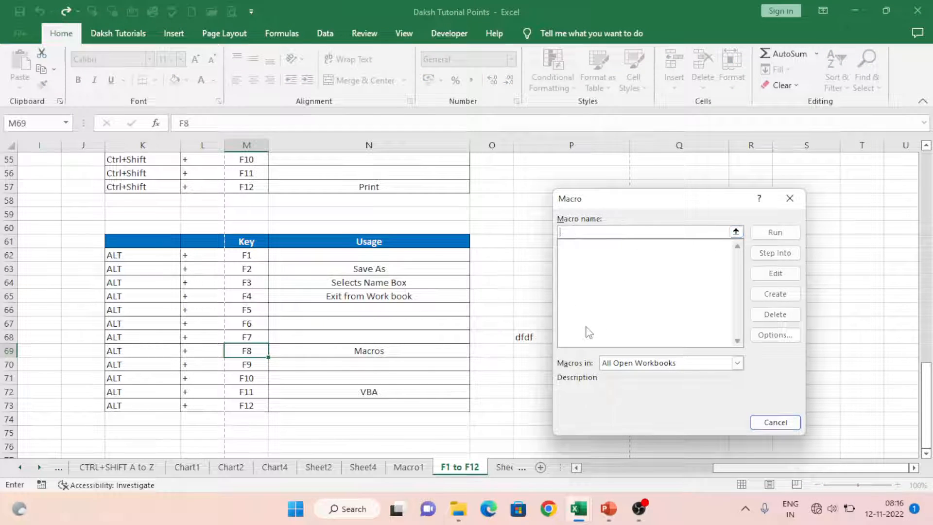
pyautogui.click(789, 422)
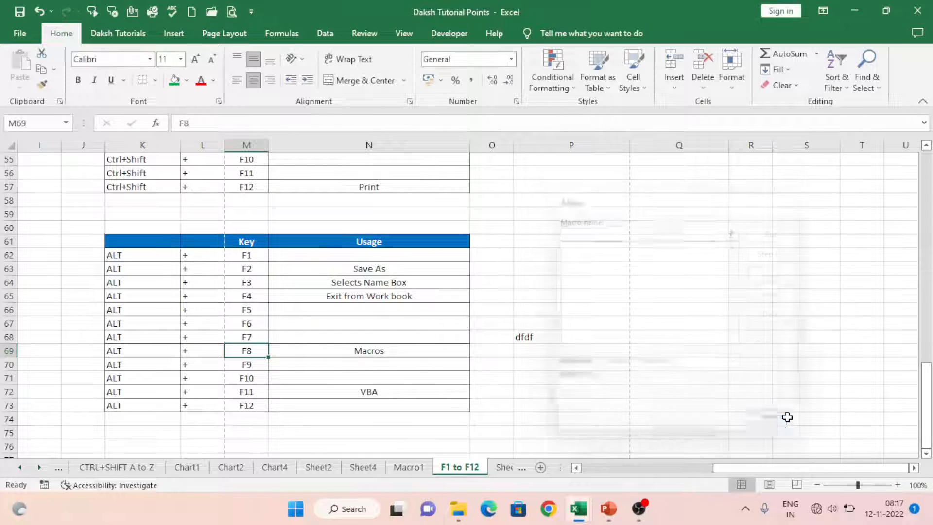
# Step: Start recording a macro named Macro1, stored in This Workbook
pyautogui.click(445, 33)
pyautogui.click(99, 55)
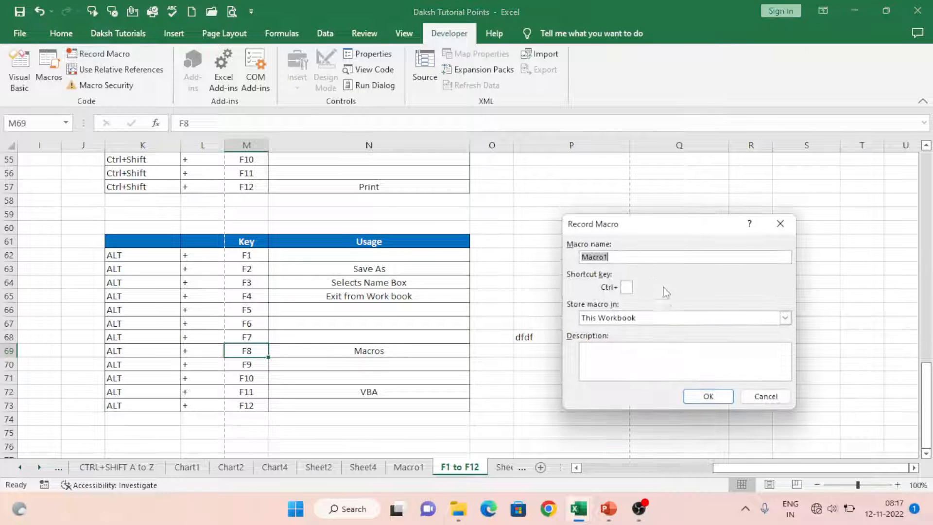
pyautogui.click(708, 396)
# Step: While recording, enter daffaf in Q64, dafaf in Q67, adfasf in S60, and afdaf in both S65 and S70
pyautogui.click(669, 281)
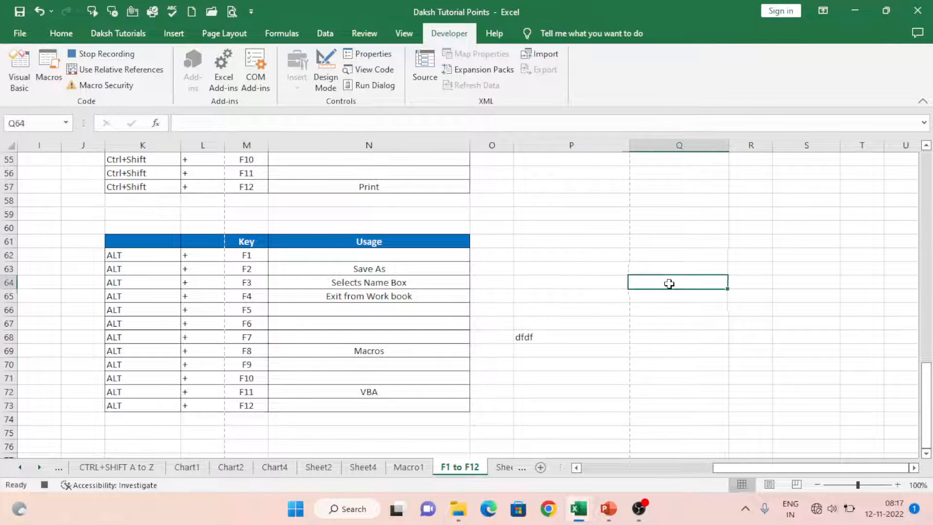
pyautogui.write('daffaf')
pyautogui.click(707, 324)
pyautogui.write('dafaf')
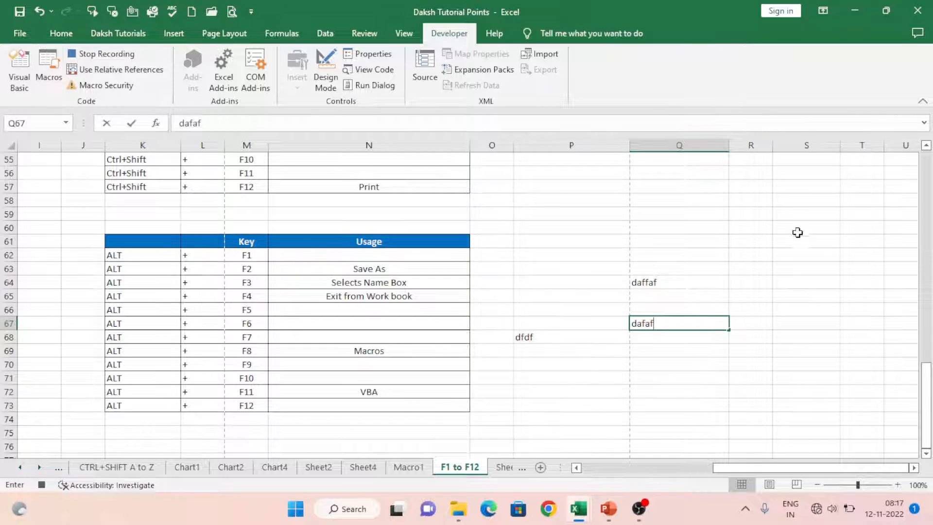
pyautogui.click(798, 233)
pyautogui.write('adfasf')
pyautogui.click(807, 294)
pyautogui.write('afdaf')
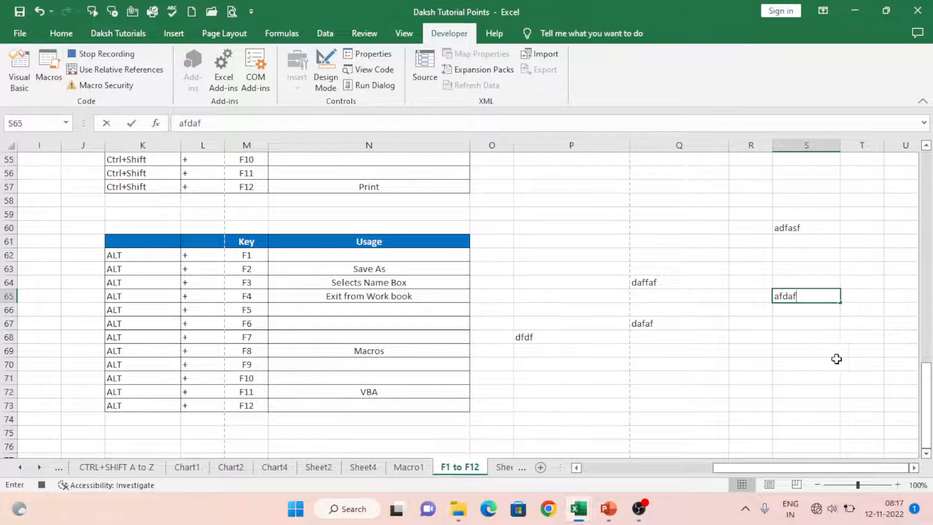
pyautogui.click(827, 360)
pyautogui.write('afdaf')
pyautogui.click(751, 335)
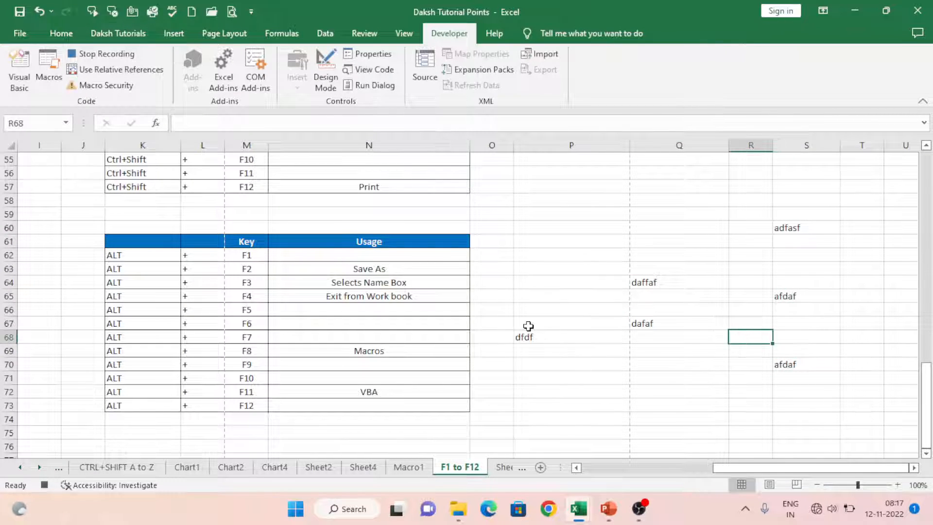
# Step: Stop recording the macro, select cell P67 and run Macro1 from the Macro dialog
pyautogui.click(104, 54)
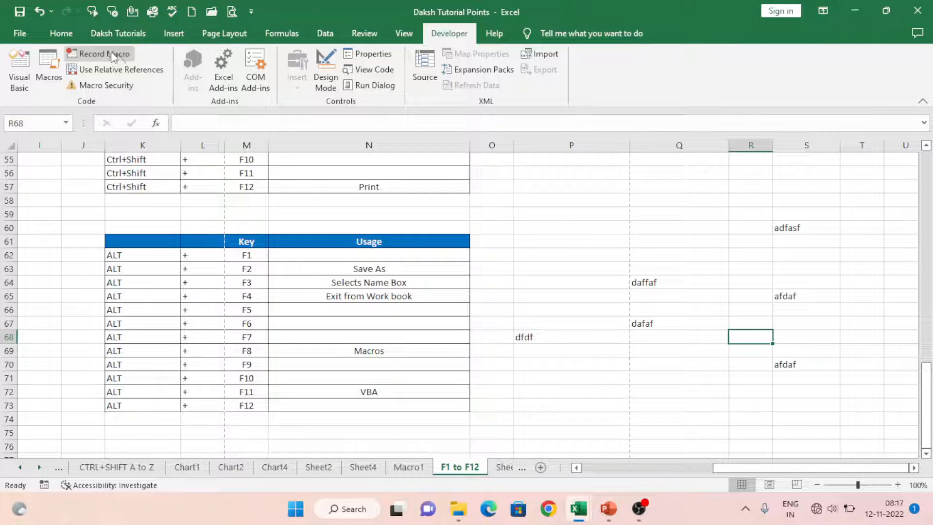
pyautogui.click(563, 325)
pyautogui.hotkey('alt', 'F8')
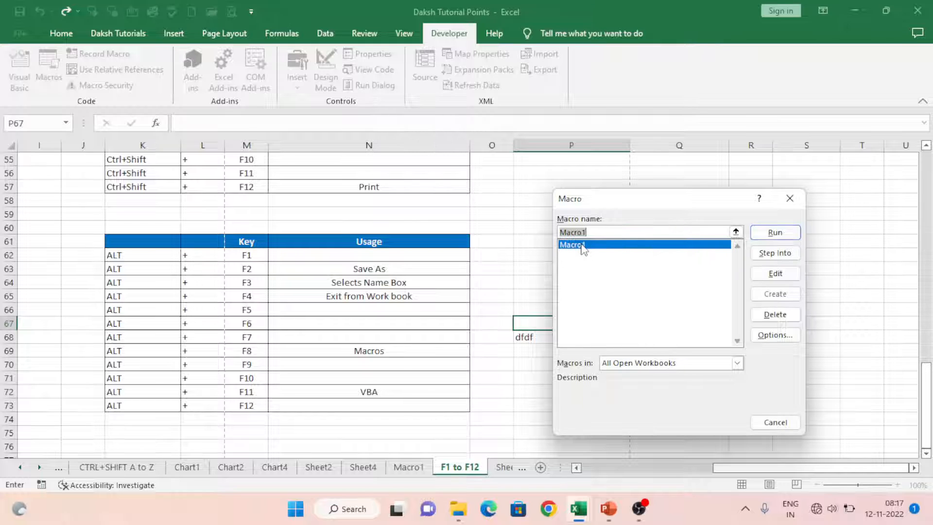
pyautogui.click(788, 233)
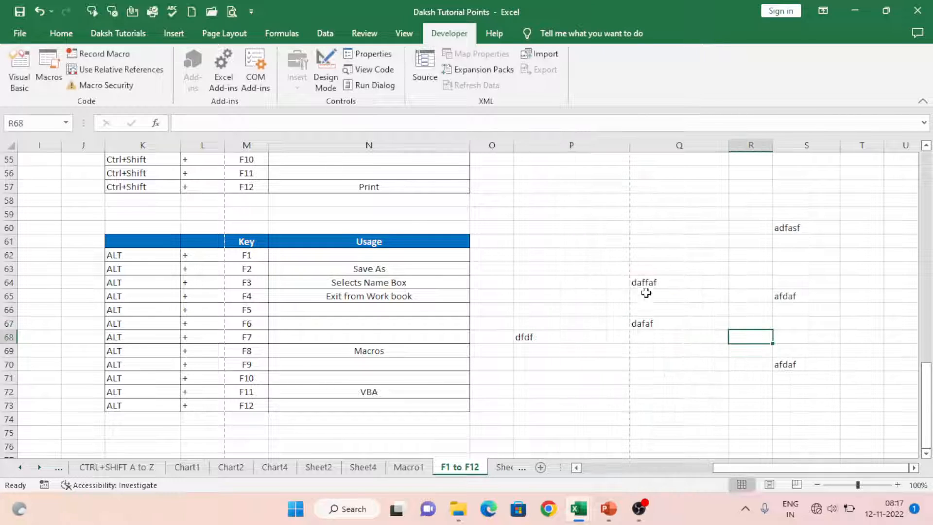
# Step: Clear the contents of P61:U71 and run Macro1 again with cell P60 selected
pyautogui.moveTo(581, 235); pyautogui.dragTo(867, 386)
pyautogui.press('Delete')
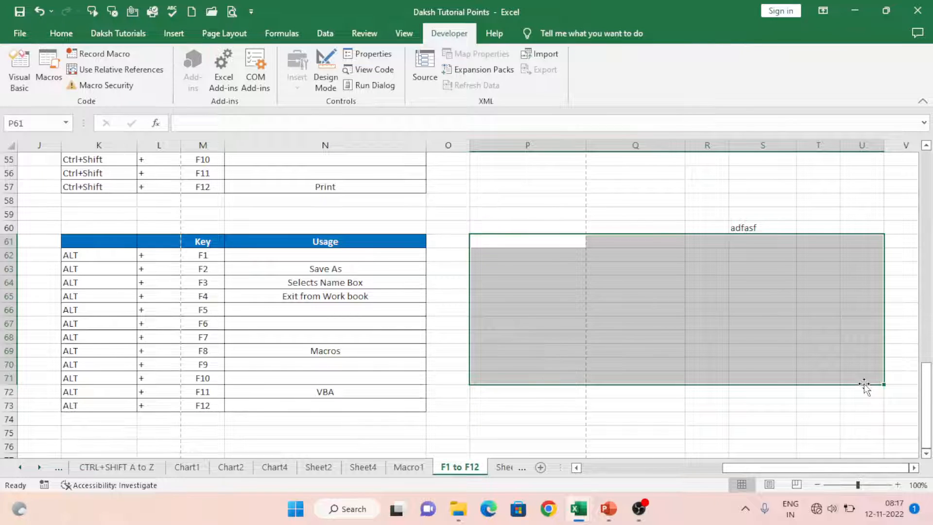
pyautogui.click(581, 226)
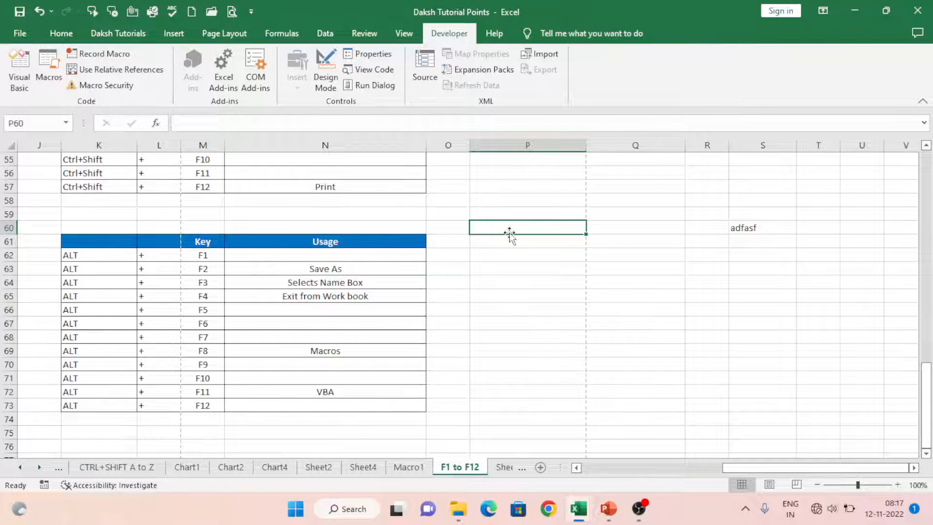
pyautogui.hotkey('alt', 'F8')
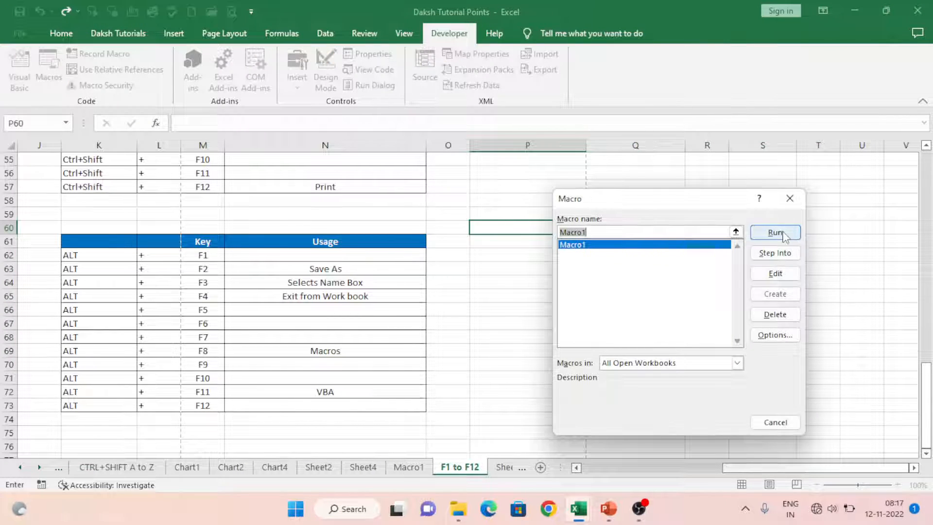
pyautogui.click(782, 231)
# Step: Clear the macro's entries from Q59:S71 and select the F8 key cell M69 in the ALT table
pyautogui.moveTo(606, 210); pyautogui.dragTo(764, 380)
pyautogui.press('Delete')
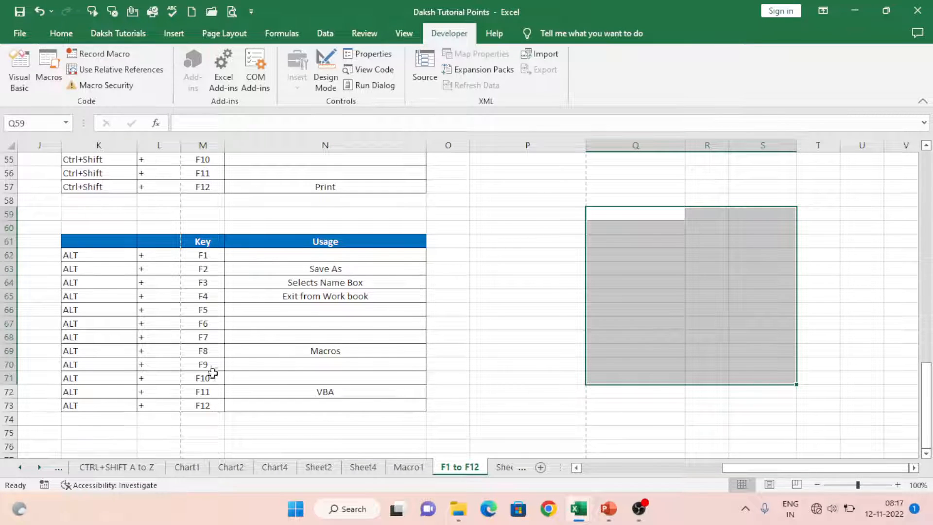
pyautogui.click(220, 351)
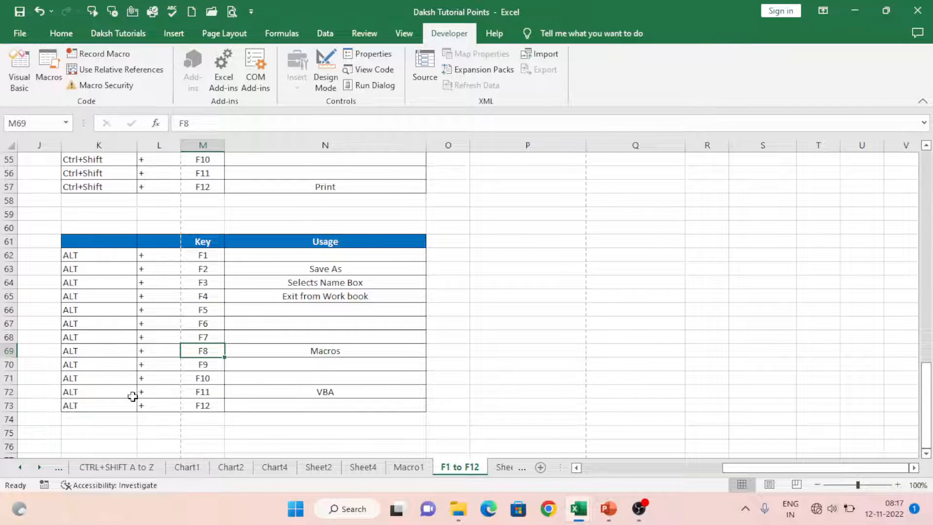
# Step: Select the F11 key cell M72 in the ALT table, bring up the Visual Basic editor and return to the worksheet
pyautogui.click(191, 395)
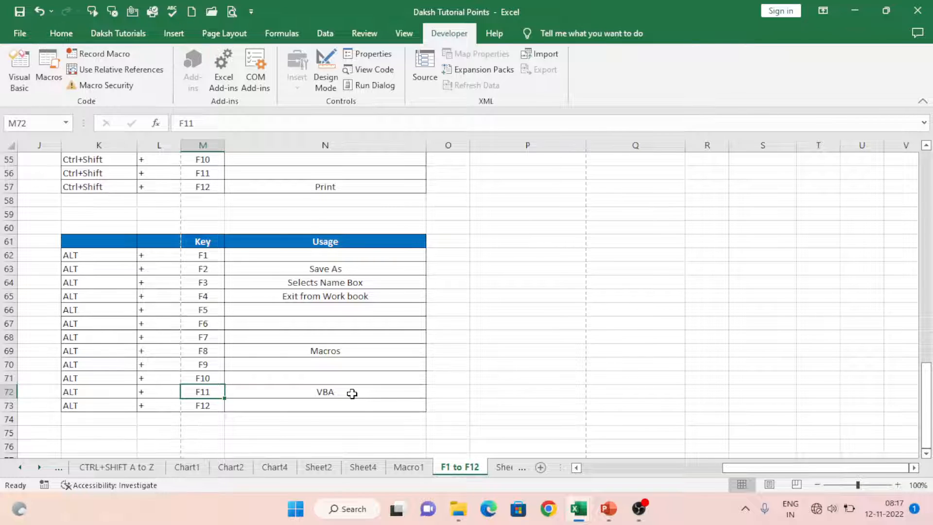
pyautogui.hotkey('alt', 'F11')
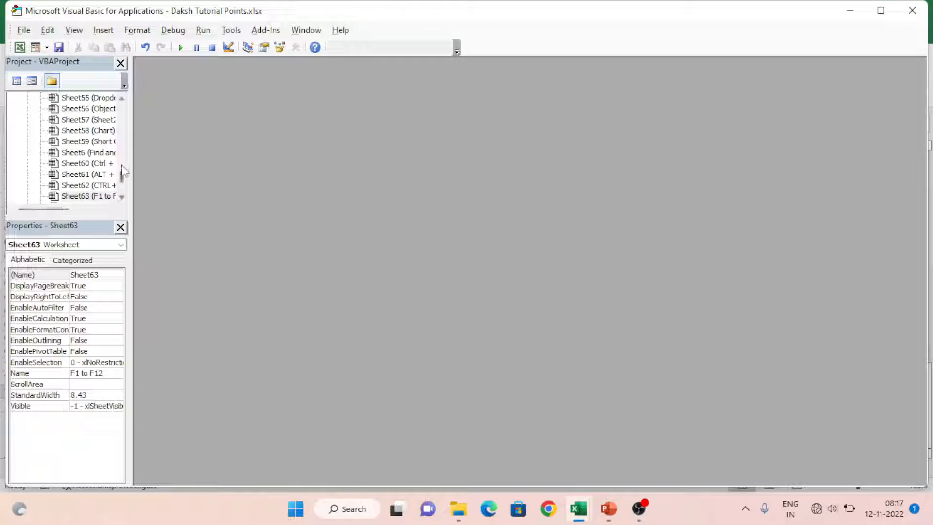
pyautogui.hotkey('alt', 'F11')
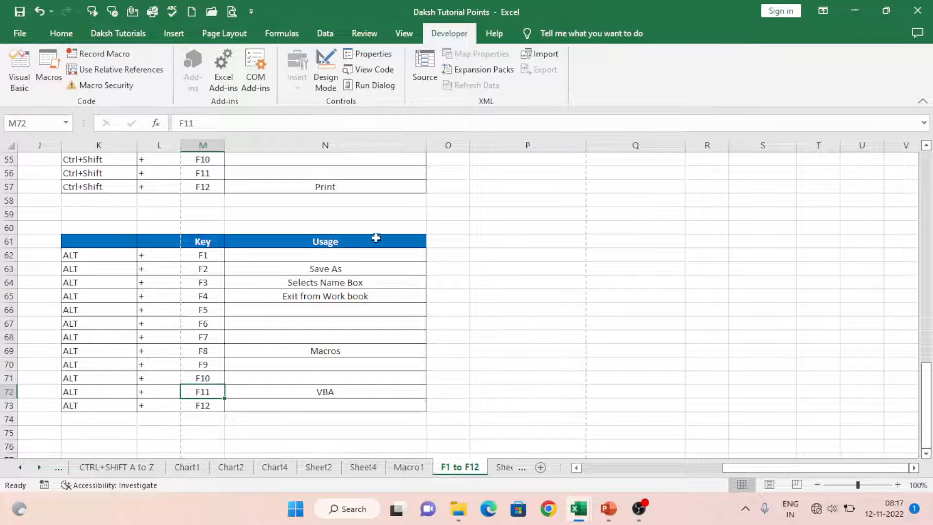
# Step: Reopen the Visual Basic editor, examine the recorded Macro1 code in Module1 of the Daksh Tutorial Points project, and return to the worksheet
pyautogui.click(16, 69)
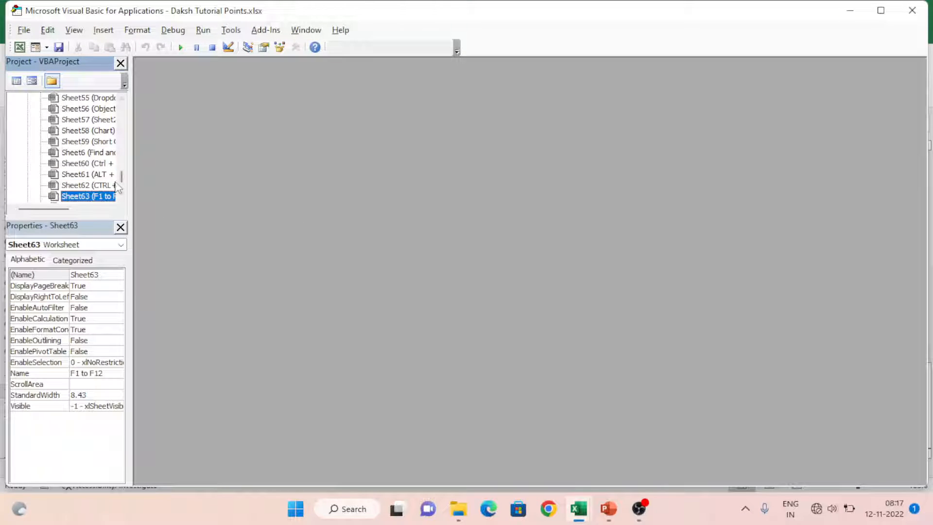
pyautogui.moveTo(122, 175); pyautogui.dragTo(122, 106)
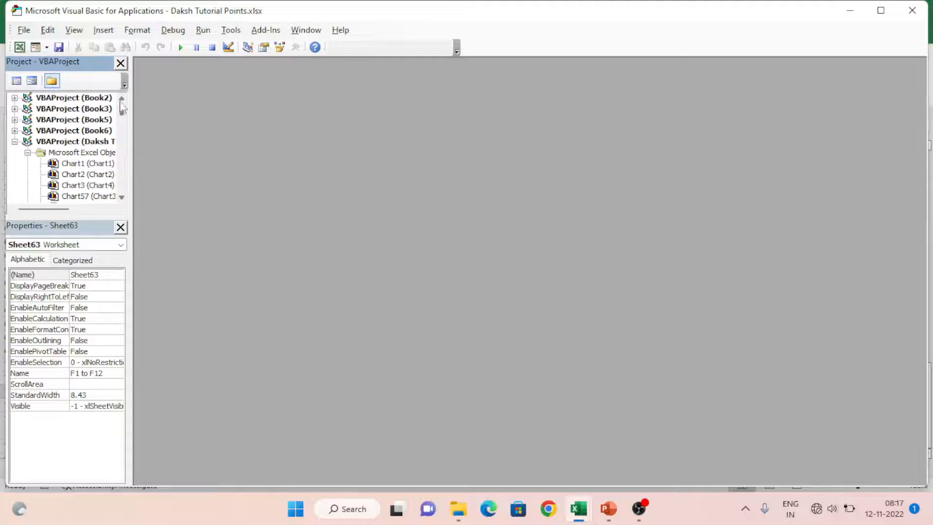
pyautogui.click(28, 152)
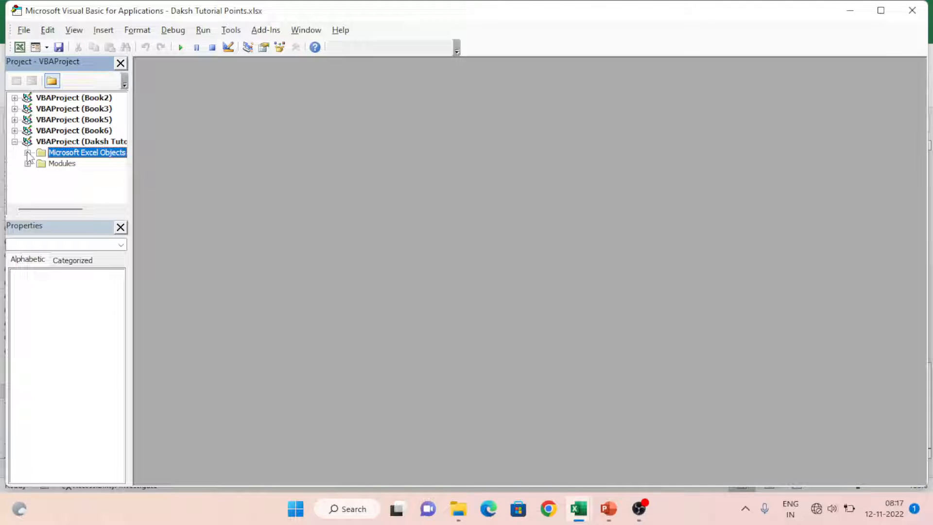
pyautogui.click(54, 164)
pyautogui.doubleClick(54, 165)
pyautogui.doubleClick(62, 174)
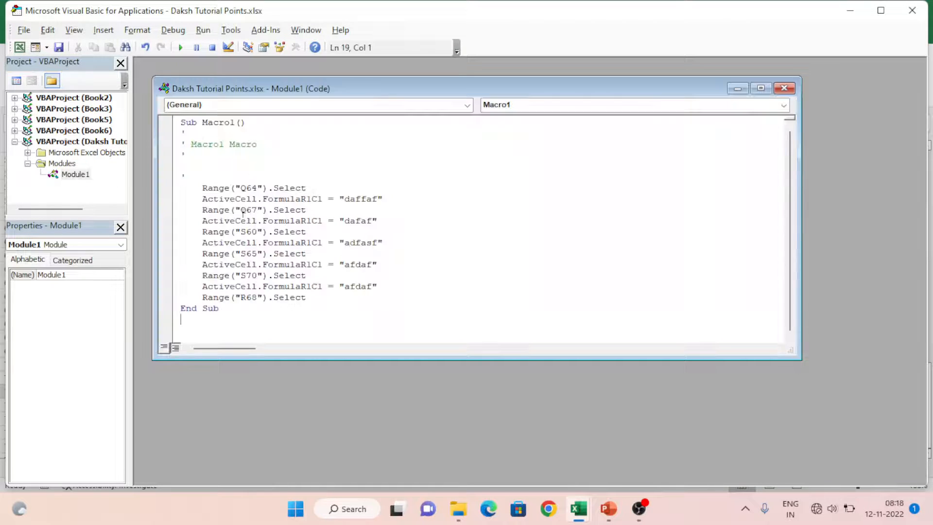
pyautogui.moveTo(217, 188); pyautogui.dragTo(360, 314)
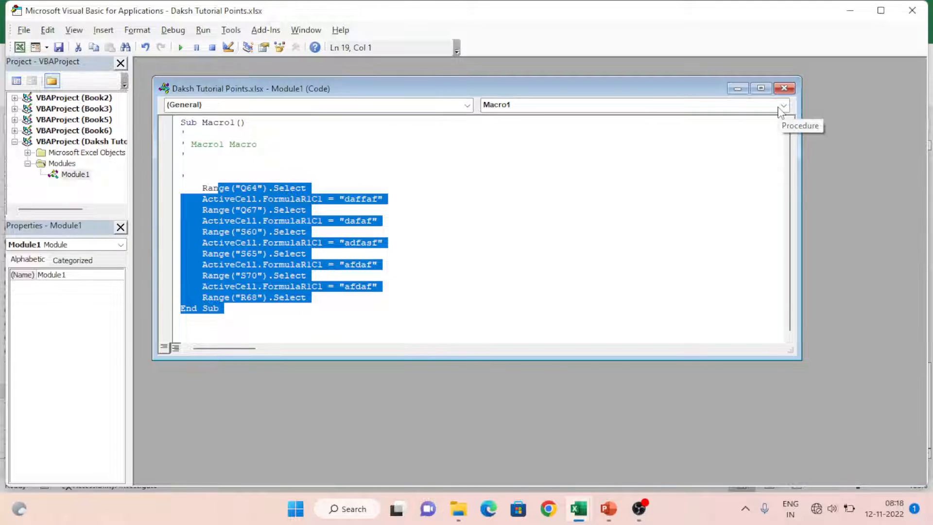
pyautogui.hotkey('alt', 'F11')
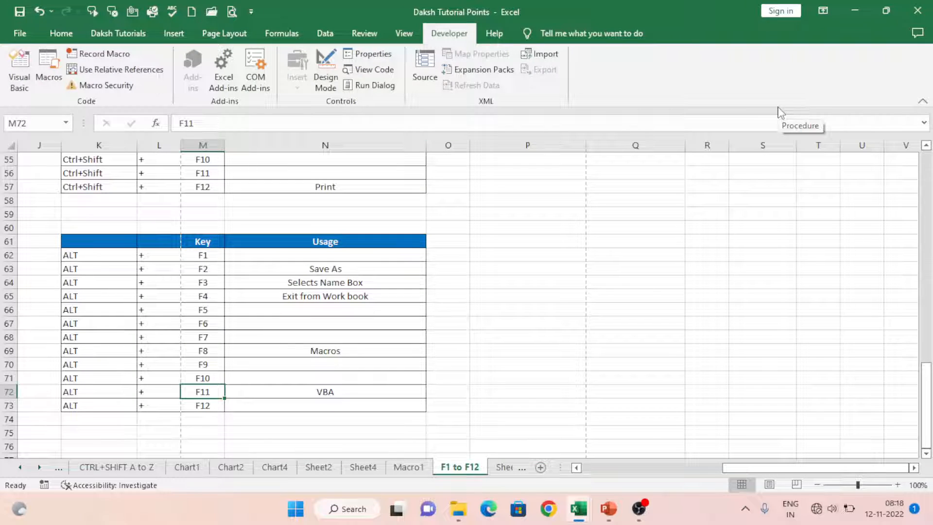
# Step: Select the ALT+F10 usage cell N71 and review the shortcut tables back up to row 1 of the sheet
pyautogui.click(313, 374)
pyautogui.scroll(-3, 317, 365)
pyautogui.scroll(15, 317, 365)
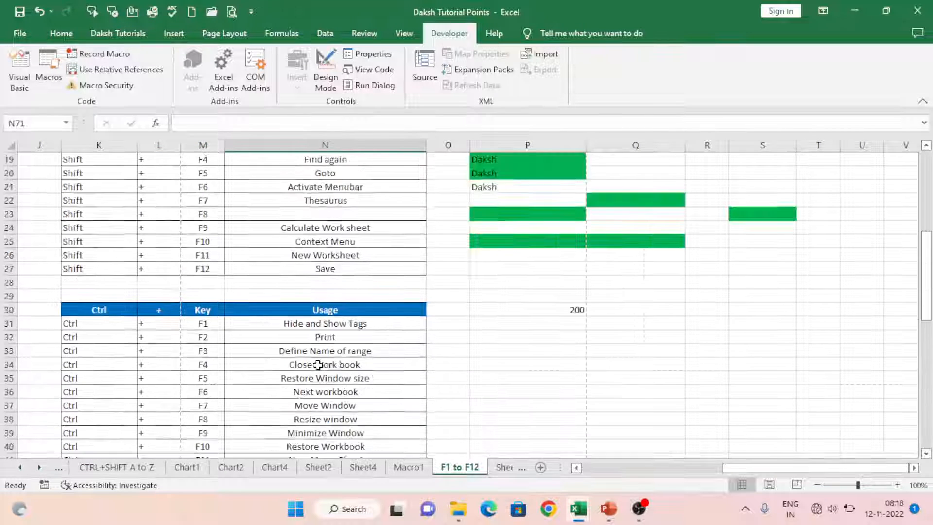
pyautogui.scroll(6, 318, 364)
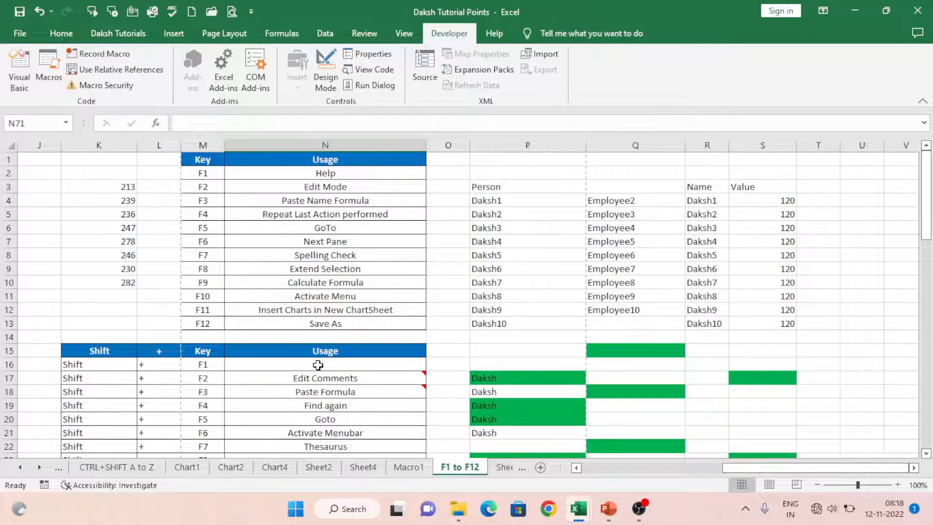